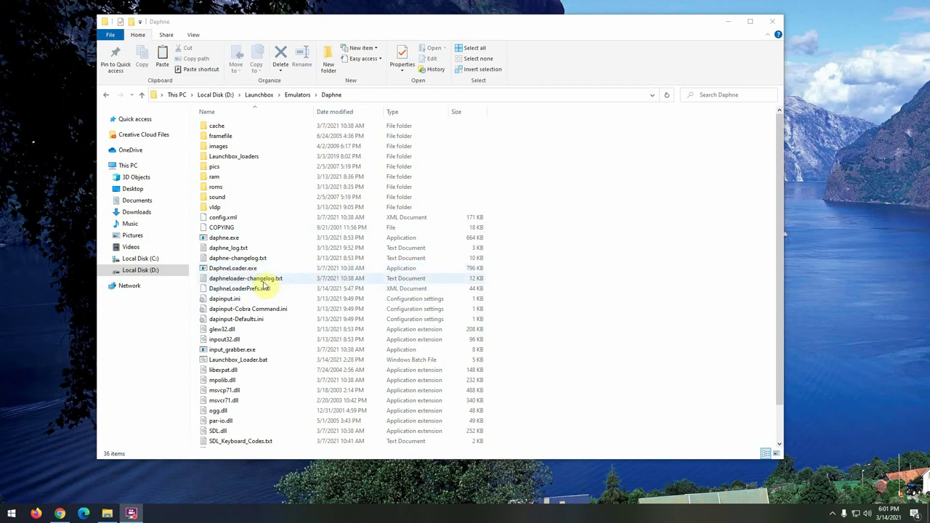
# Launch DaphneLoader.exe from the Daphne emulator folder and place its window beside the file list.
pyautogui.doubleClick(242, 269)
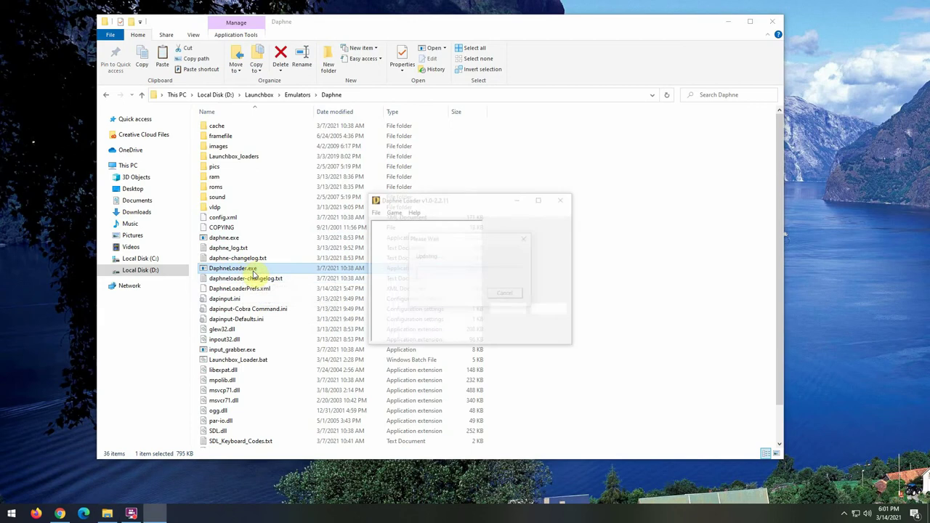
pyautogui.moveTo(468, 200); pyautogui.dragTo(650, 183)
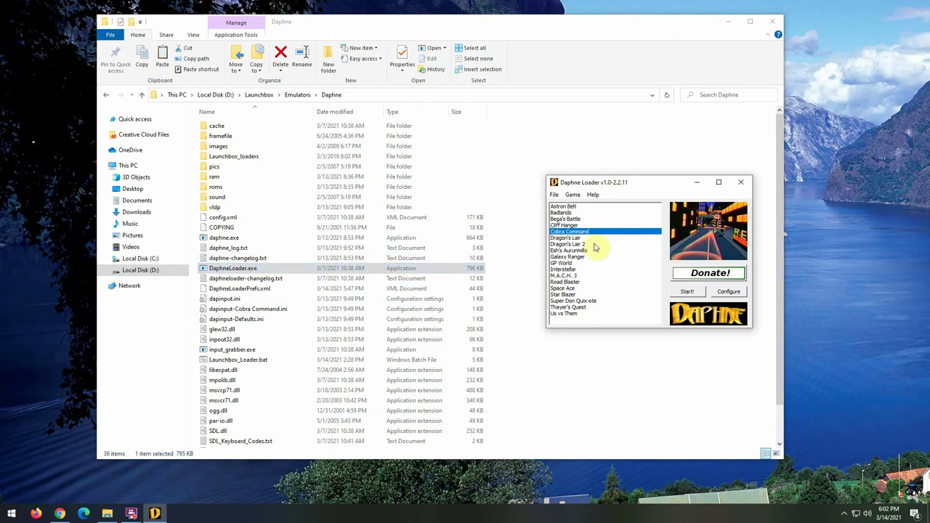
pyautogui.moveTo(613, 182); pyautogui.dragTo(533, 199)
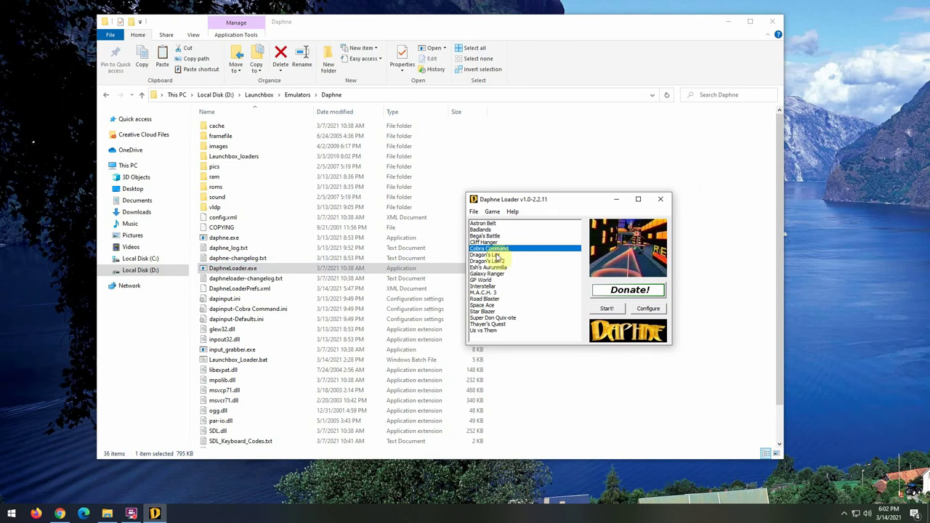
# Open the Windows Game Controllers settings by running joy.cpl and place the window next to Daphne Loader.
pyautogui.press('super+r')
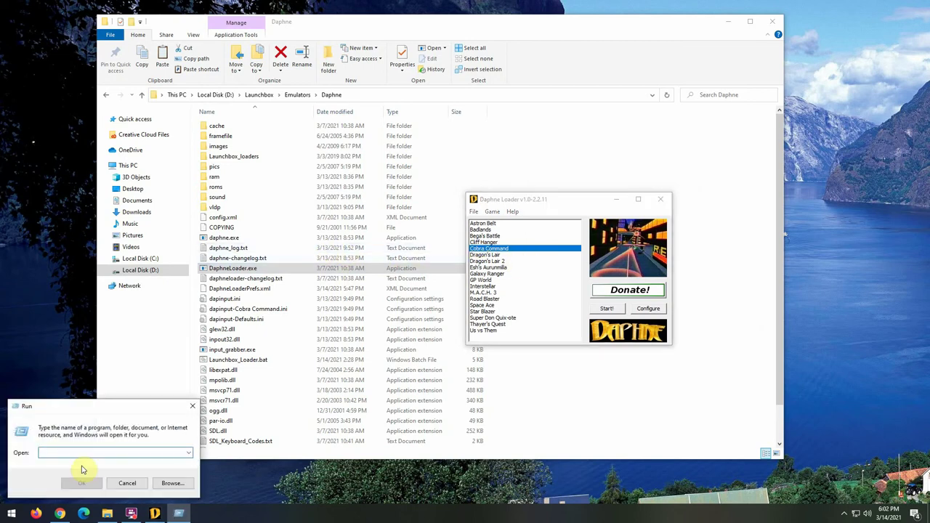
pyautogui.write('joy.cp')
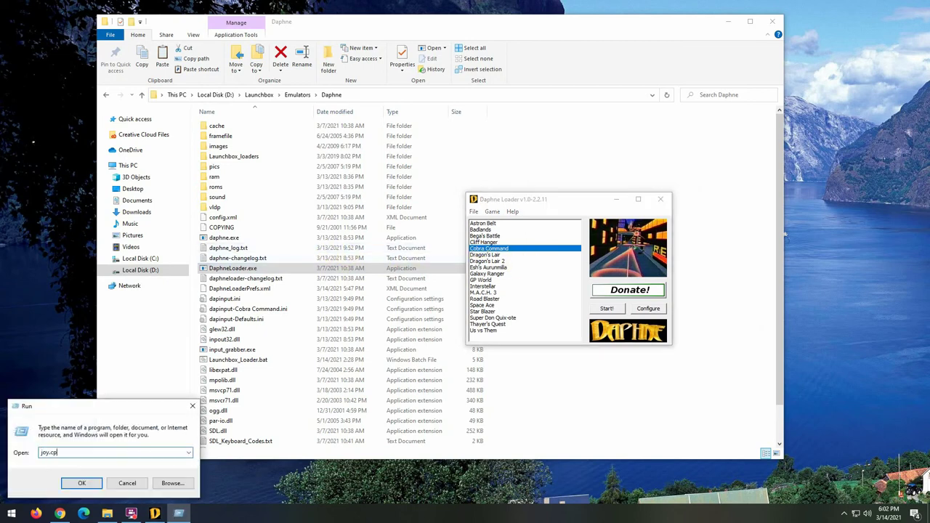
pyautogui.write('l')
pyautogui.click(81, 483)
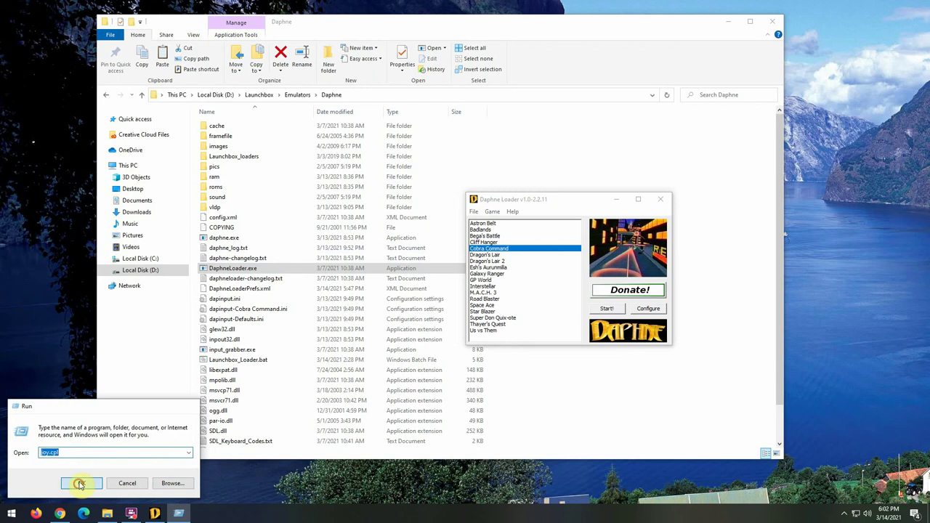
pyautogui.moveTo(159, 48); pyautogui.dragTo(410, 199)
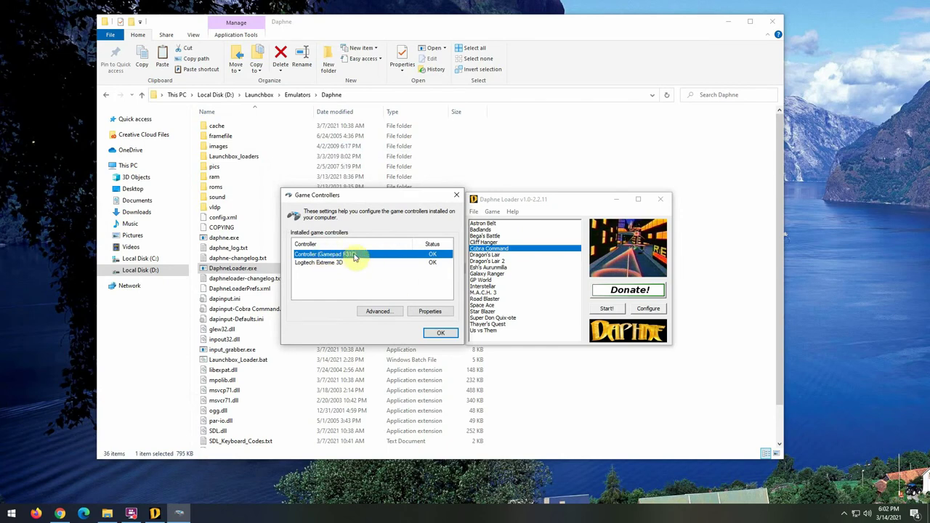
# Set the preferred device for older programs to Logitech Extreme 3D in the advanced controller settings.
pyautogui.click(325, 263)
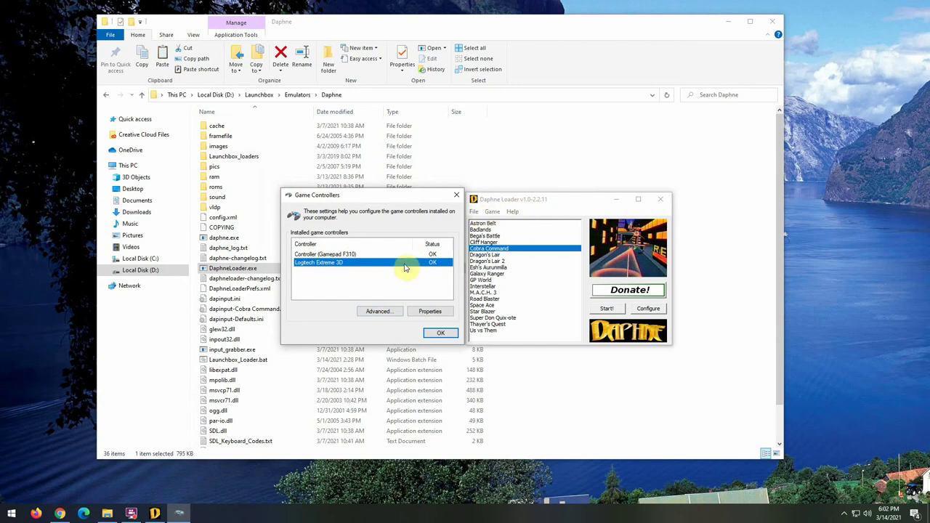
pyautogui.click(379, 312)
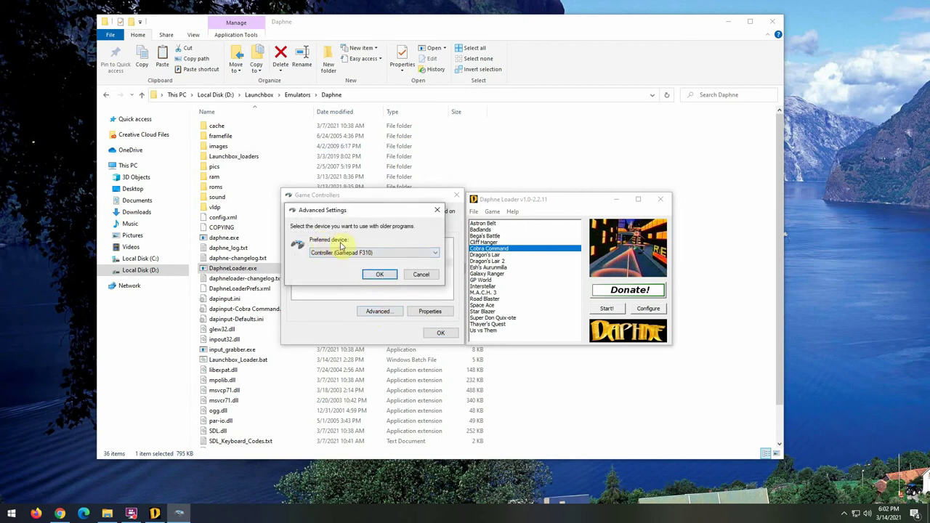
pyautogui.click(356, 254)
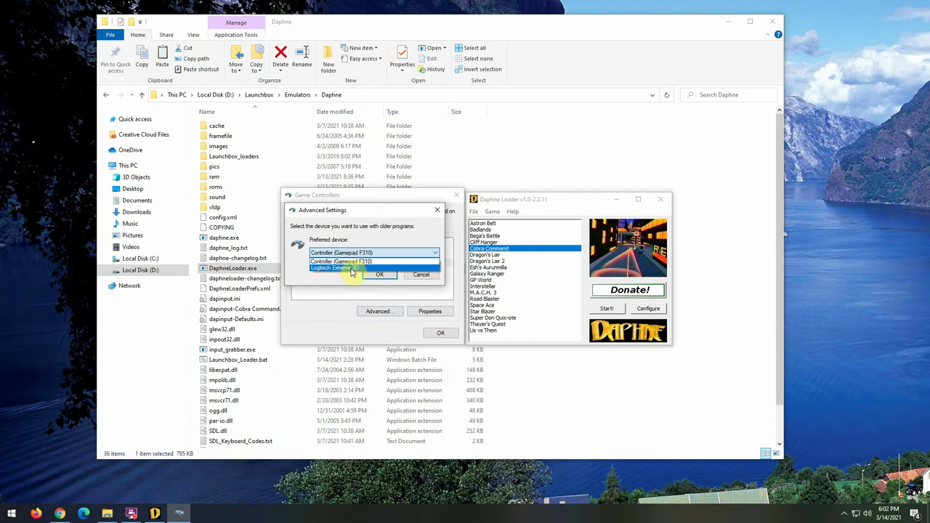
pyautogui.click(352, 268)
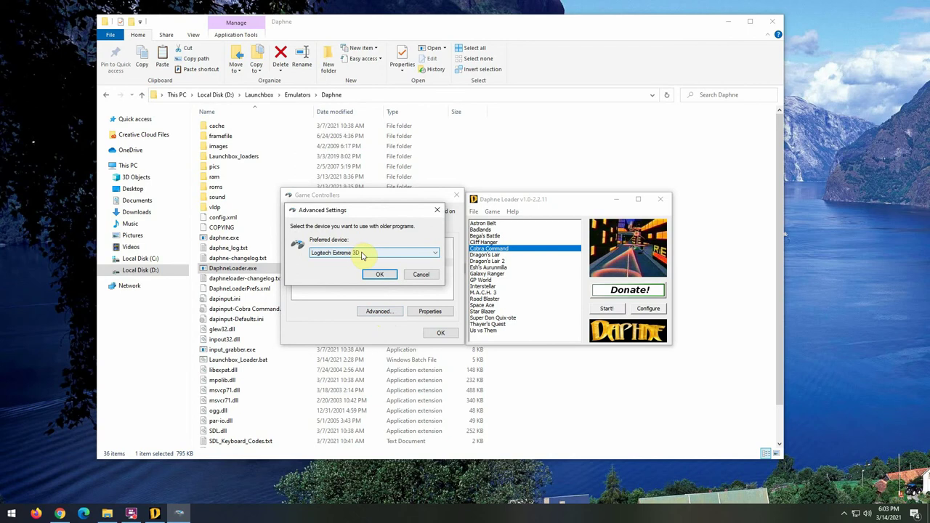
pyautogui.click(377, 276)
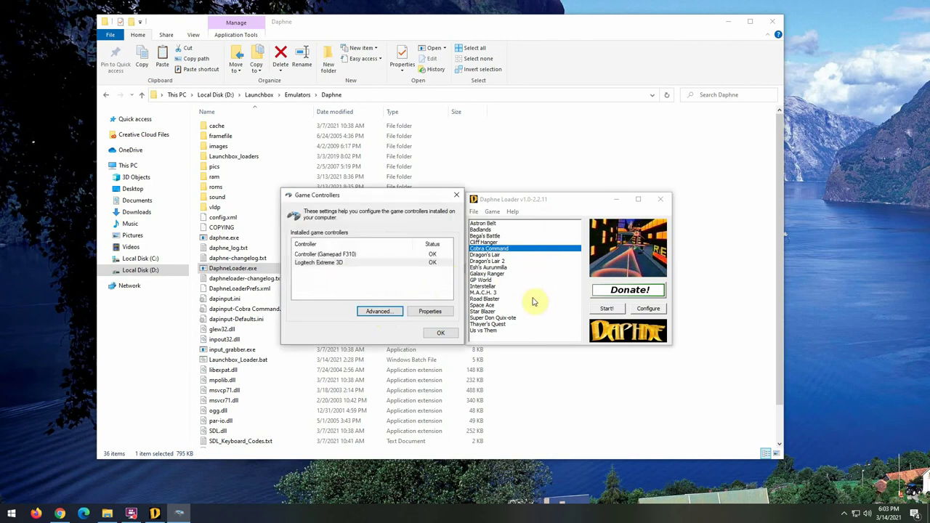
# Open the input configuration for Cliff Hanger in Daphne Loader and check the preferred game controller without changing it.
pyautogui.click(516, 247)
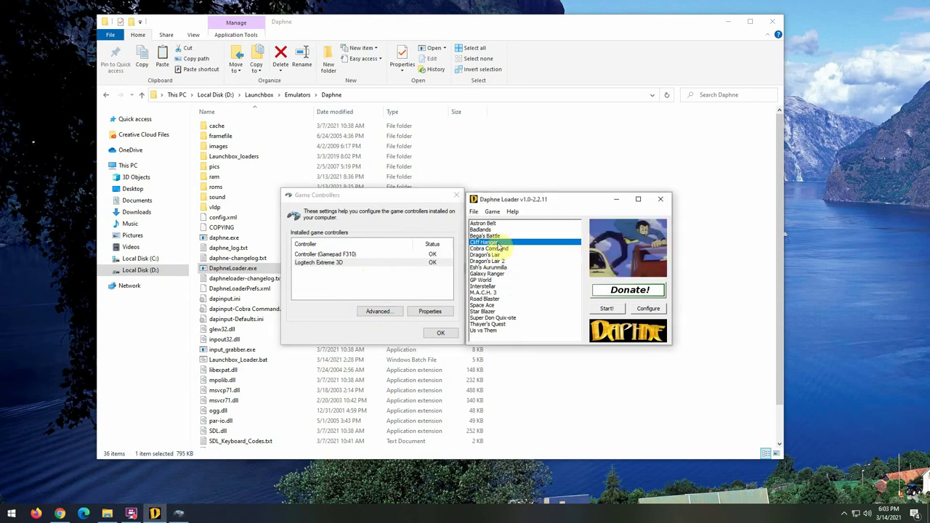
pyautogui.click(647, 309)
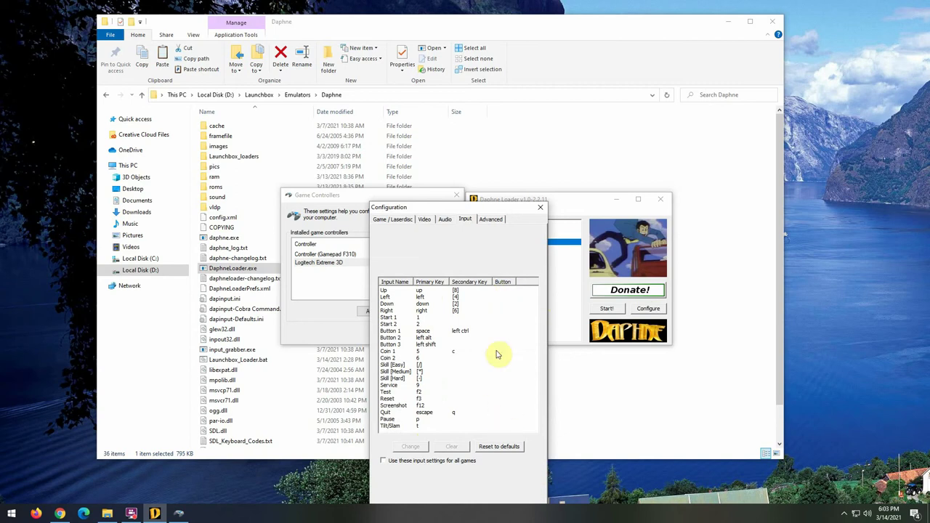
pyautogui.moveTo(511, 211); pyautogui.dragTo(603, 193)
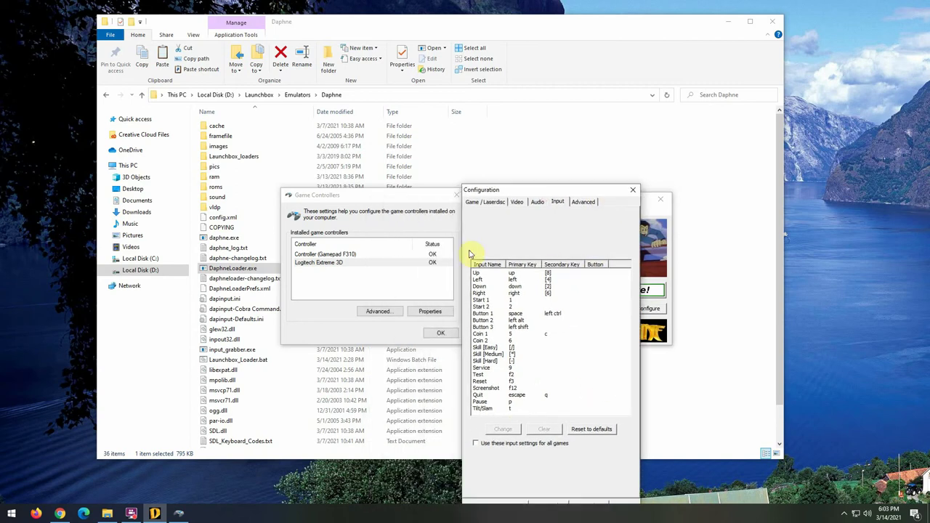
pyautogui.click(377, 311)
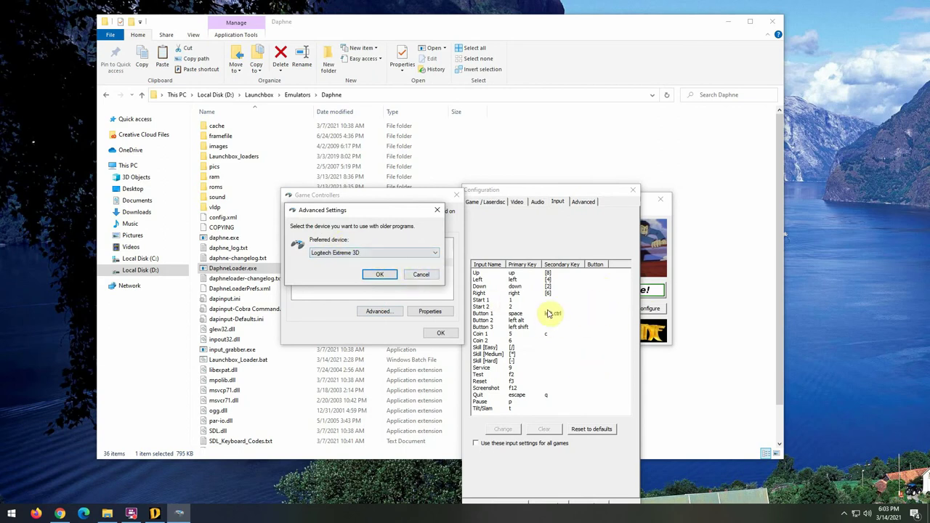
pyautogui.click(421, 274)
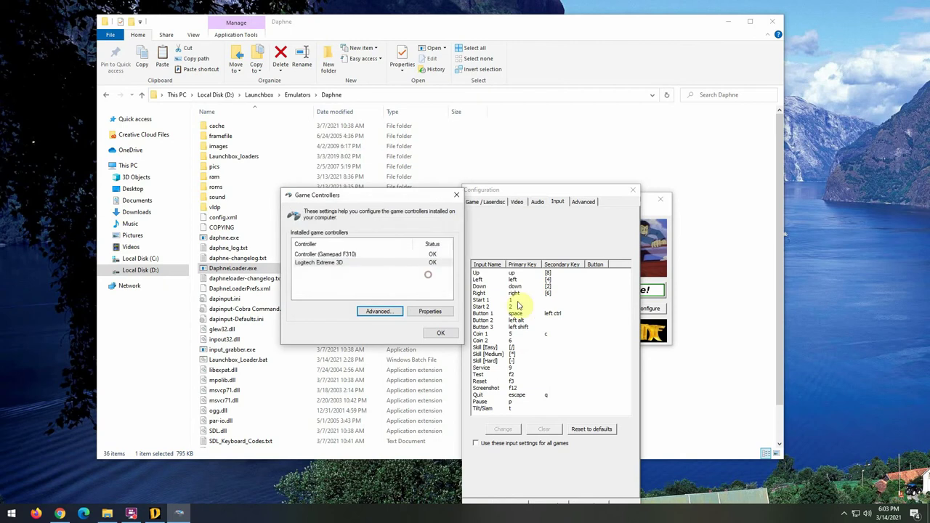
# Assign joystick button 1 to Start 1 and button 7 to Coin 1 in the input settings.
pyautogui.click(590, 301)
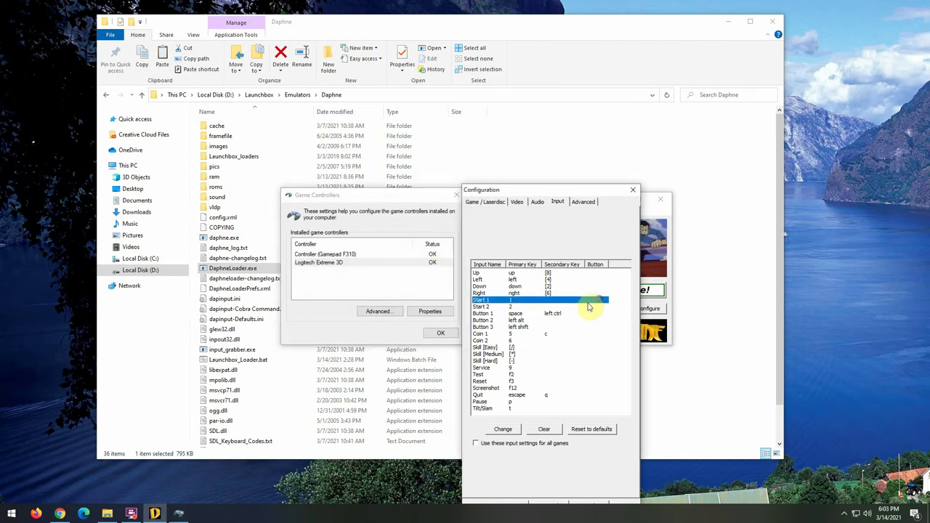
pyautogui.click(502, 429)
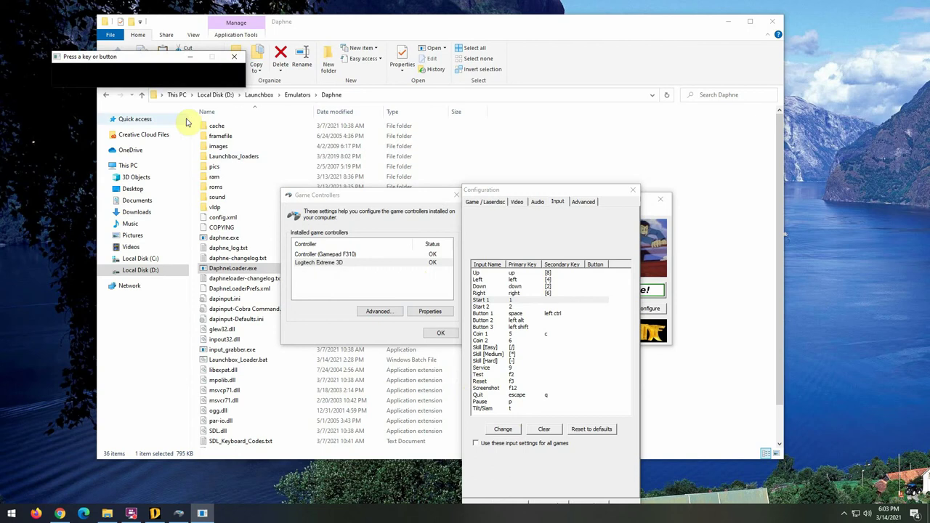
pyautogui.click(234, 56)
pyautogui.doubleClick(586, 301)
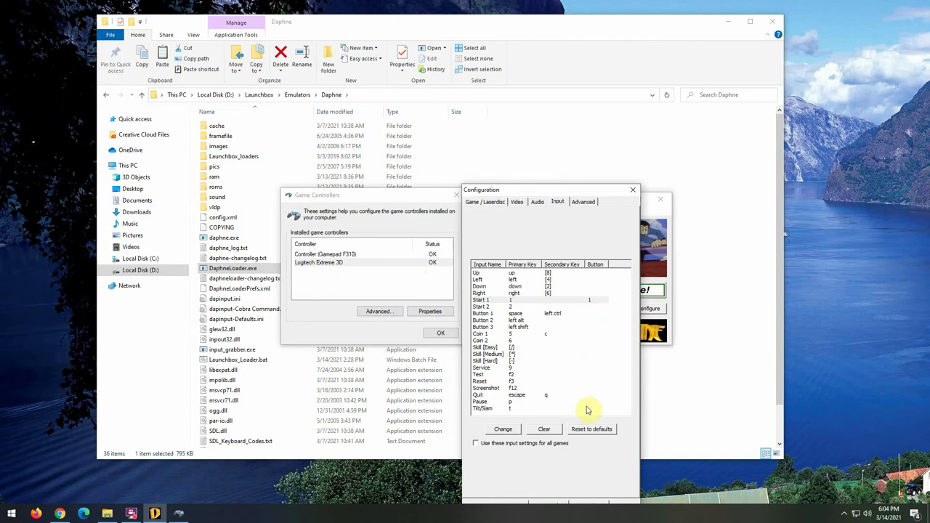
pyautogui.doubleClick(592, 338)
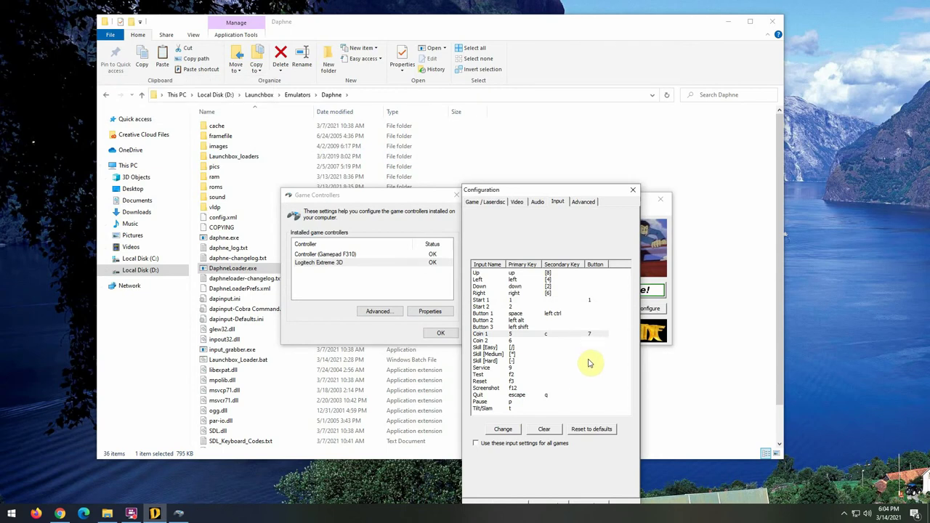
pyautogui.click(583, 302)
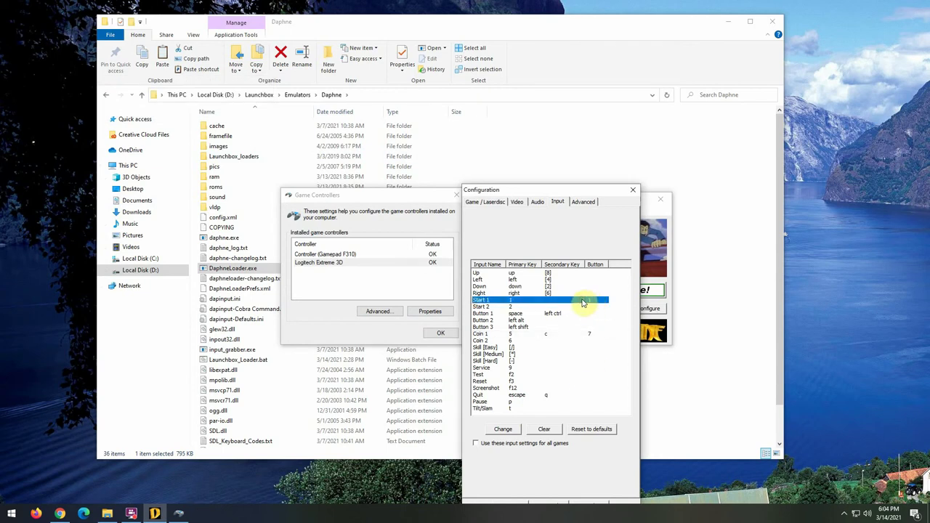
pyautogui.click(589, 314)
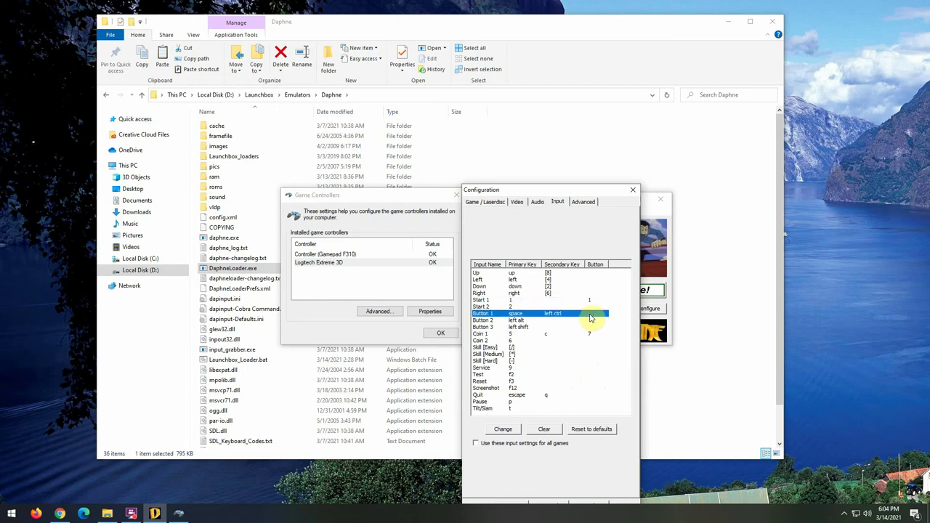
pyautogui.click(589, 320)
pyautogui.click(589, 327)
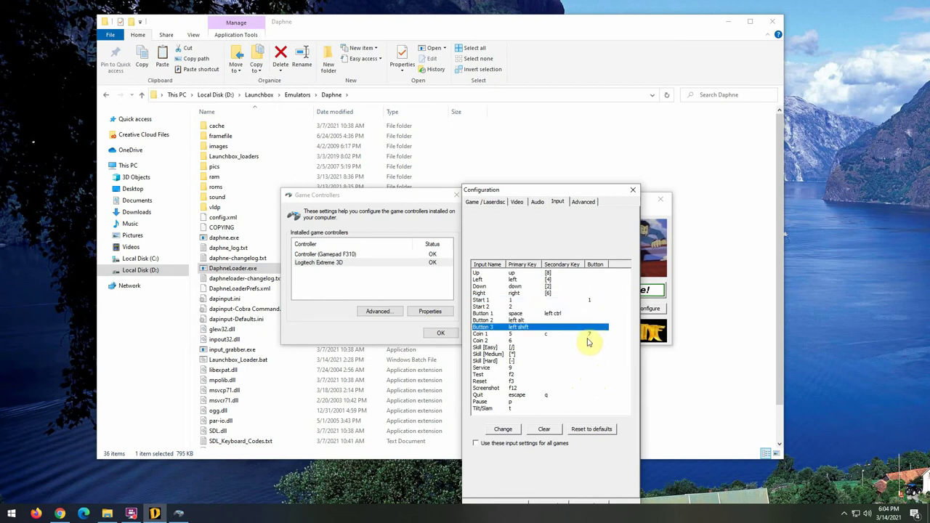
pyautogui.click(589, 334)
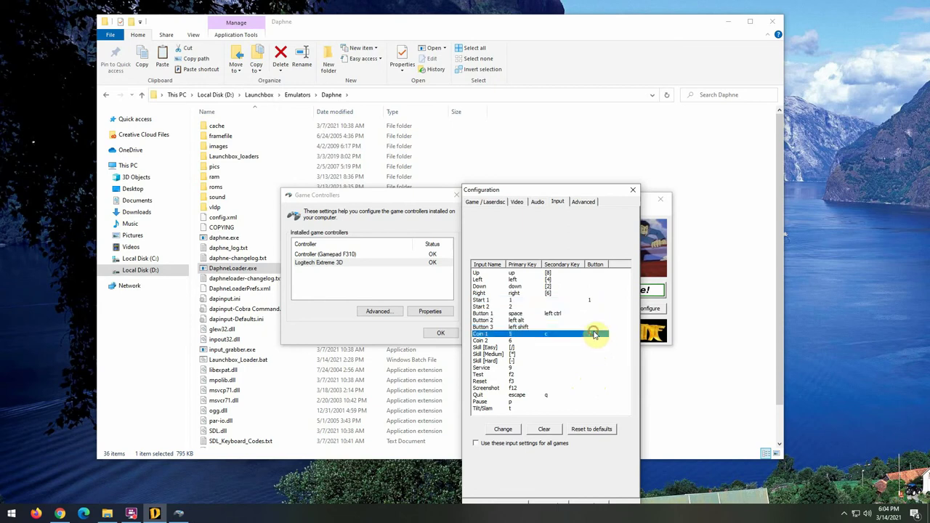
# Assign joystick button 9 to Reset, button 11 to Quit and button 7 to Pause.
pyautogui.click(588, 381)
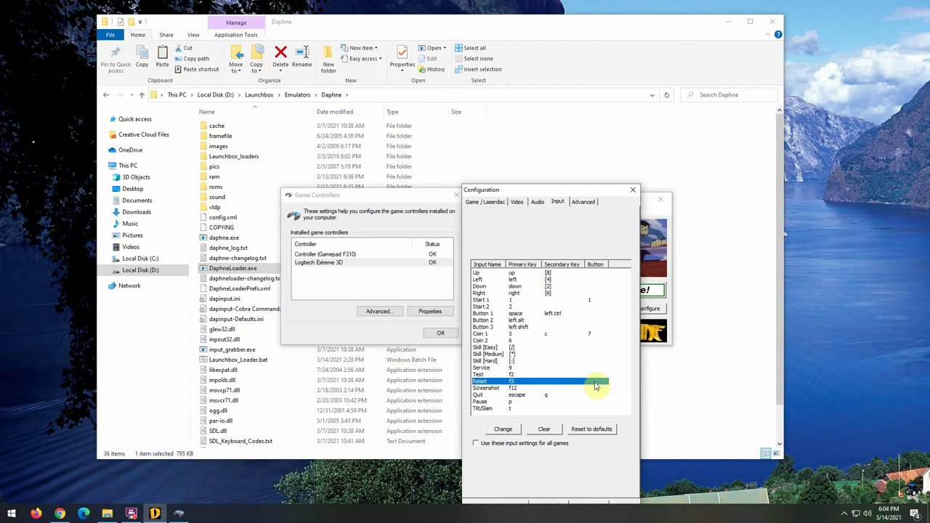
pyautogui.doubleClick(595, 385)
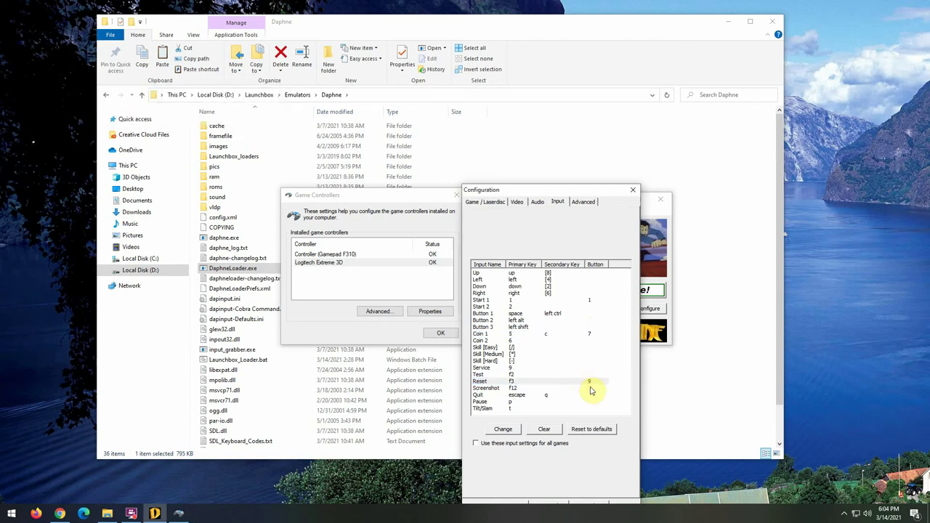
pyautogui.click(591, 395)
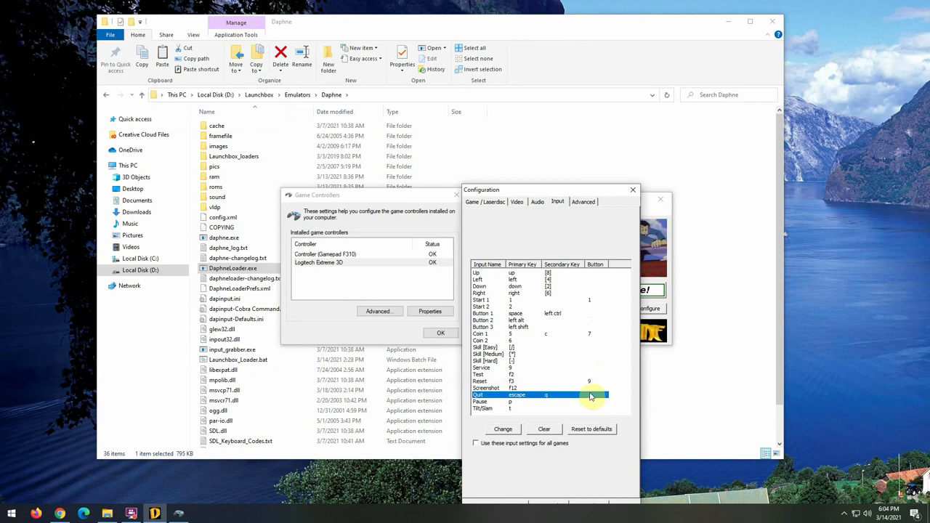
pyautogui.doubleClick(591, 396)
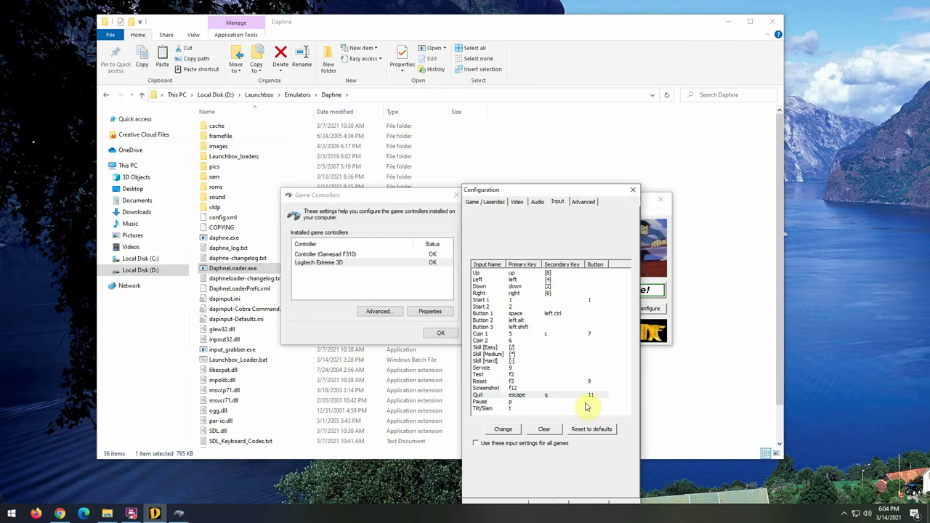
pyautogui.click(590, 397)
pyautogui.doubleClick(590, 397)
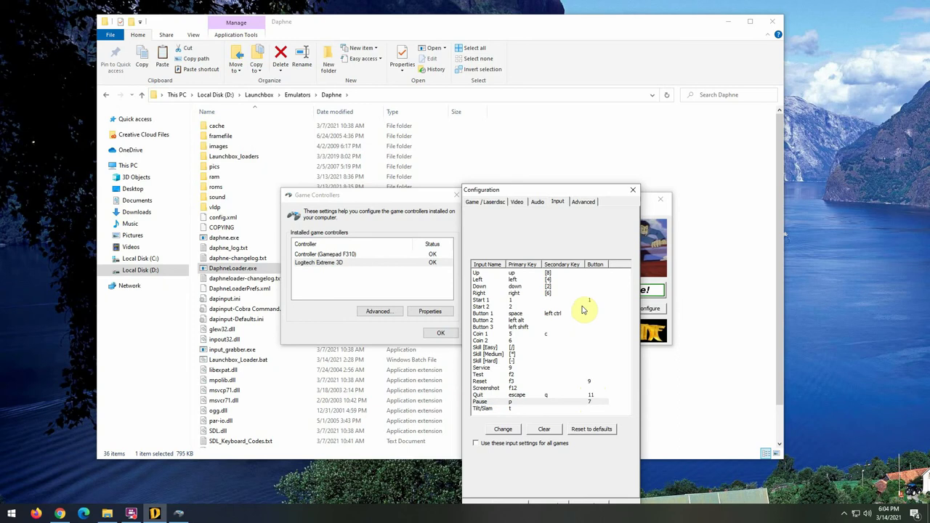
pyautogui.click(588, 273)
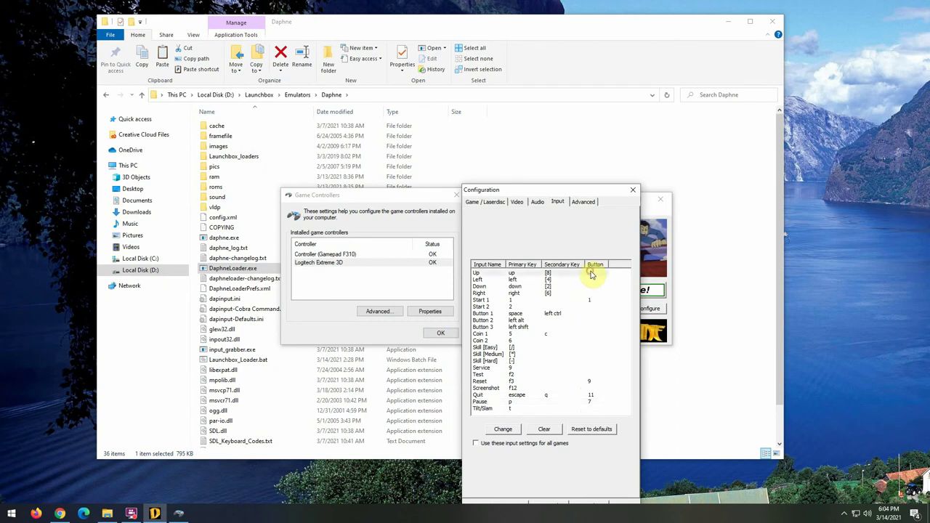
pyautogui.click(589, 280)
pyautogui.click(587, 292)
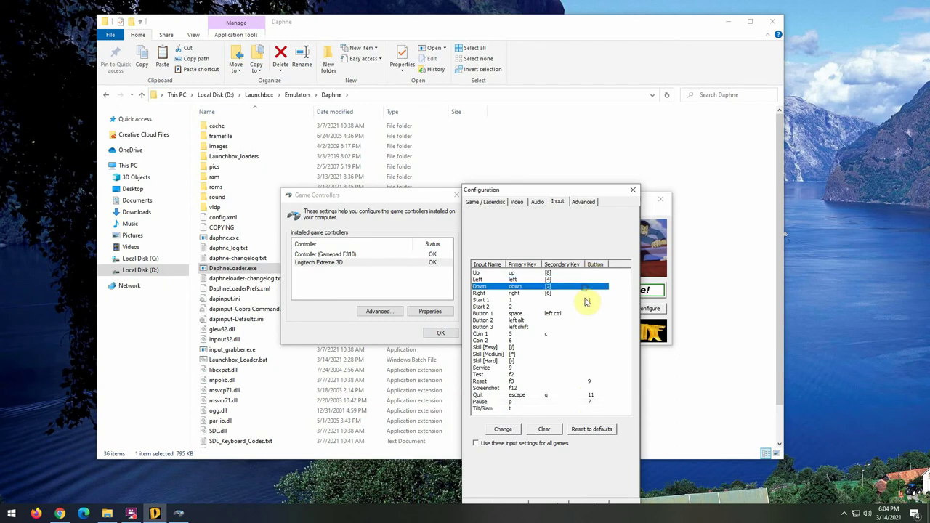
pyautogui.click(585, 299)
pyautogui.click(583, 293)
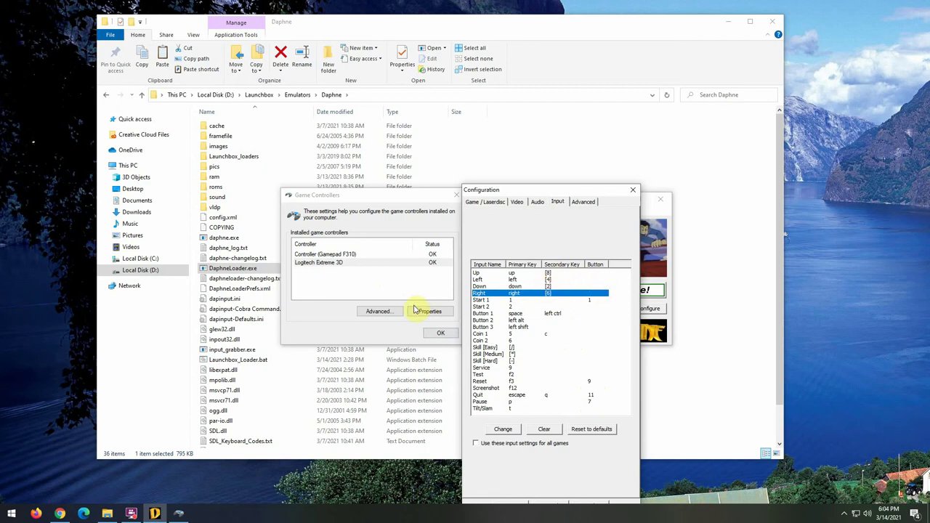
# Review the preferred device choices in the advanced Game Controllers settings and leave without changing the selection.
pyautogui.click(377, 311)
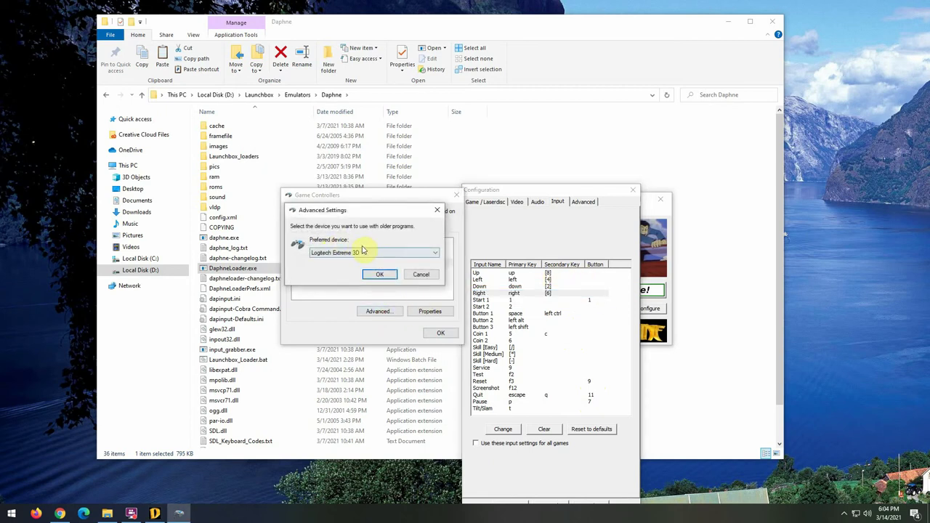
pyautogui.click(354, 254)
pyautogui.click(422, 275)
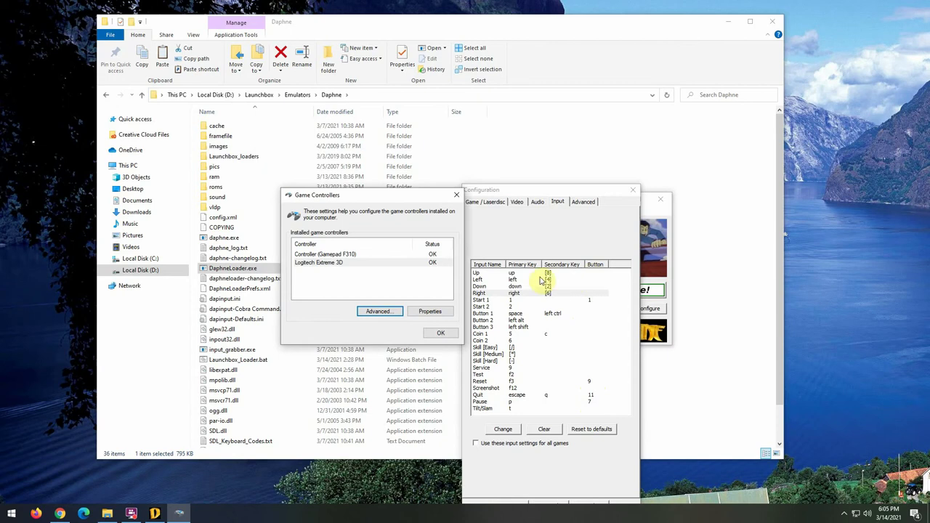
# Set Controller (Gamepad F310) as the preferred device in the advanced Game Controllers settings.
pyautogui.click(379, 311)
pyautogui.click(368, 253)
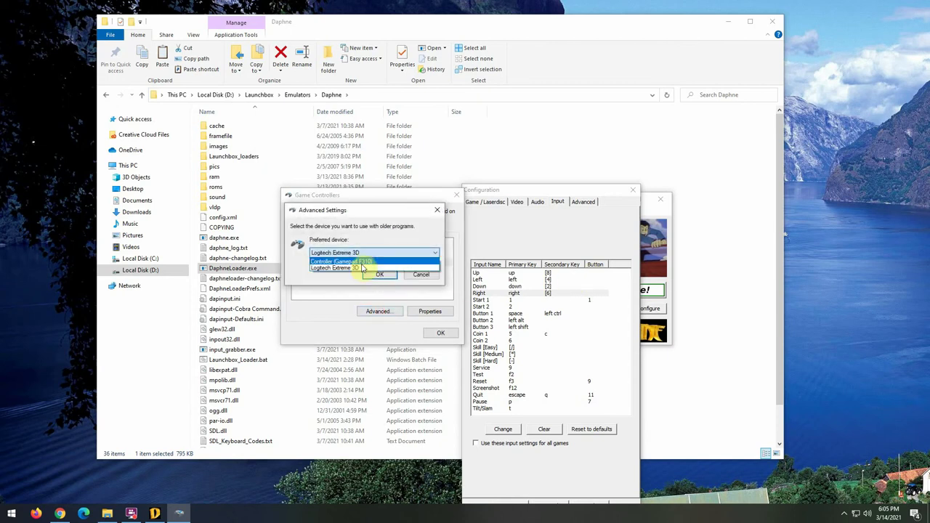
pyautogui.click(366, 261)
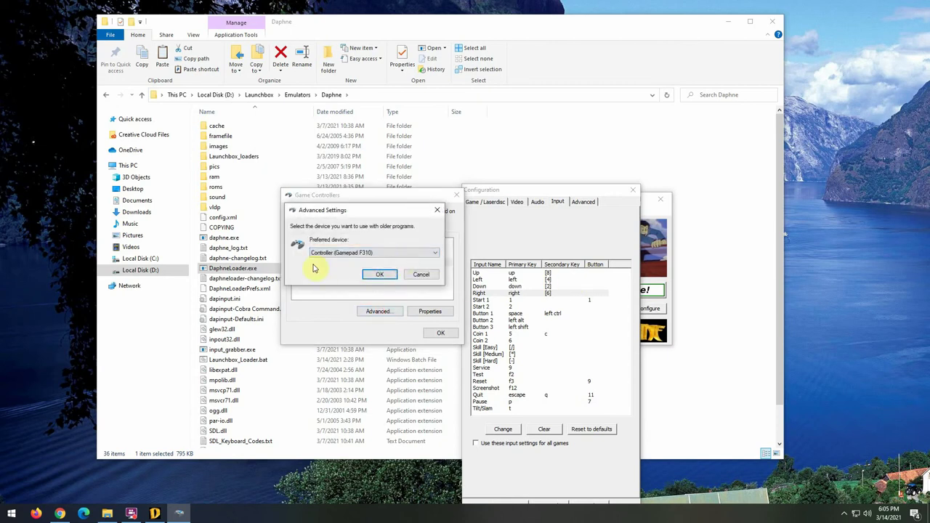
pyautogui.click(382, 274)
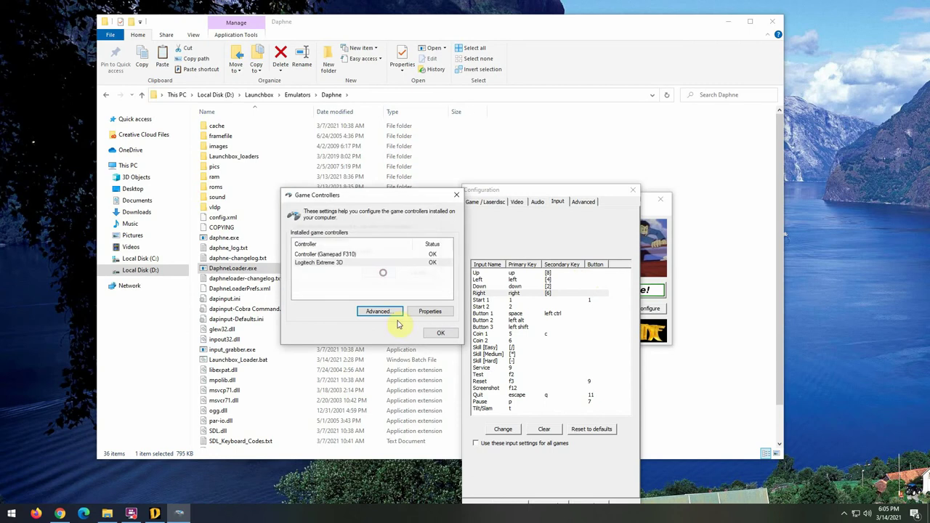
# Reassign the Start 1 input to gamepad button 8 in the Cliff Hanger input configuration.
pyautogui.click(591, 301)
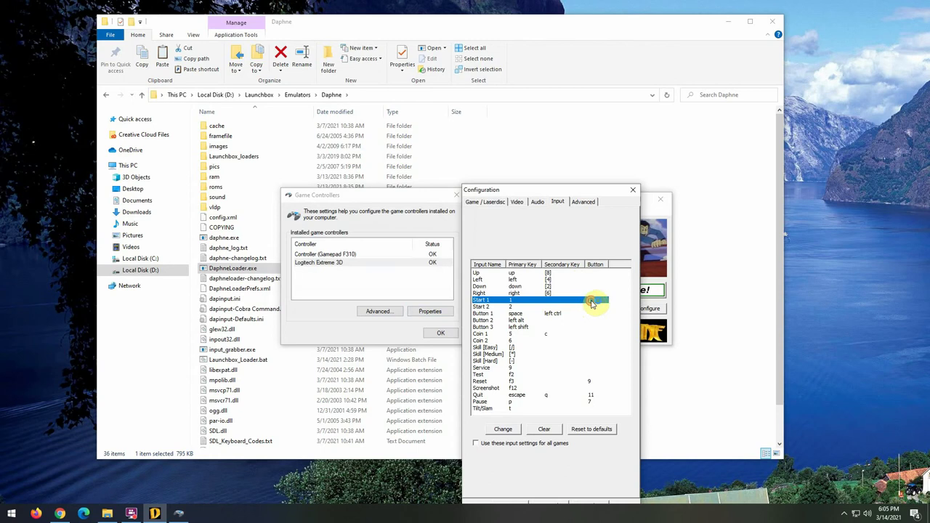
pyautogui.doubleClick(591, 301)
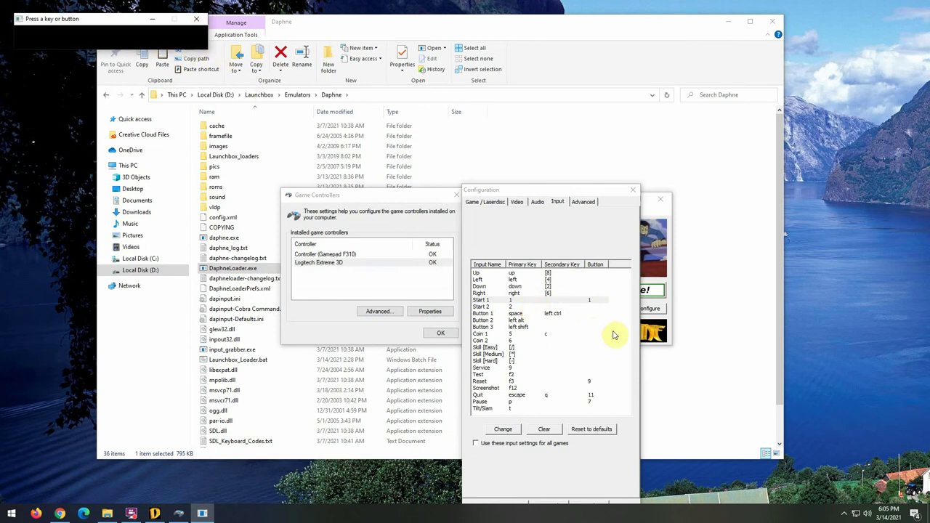
pyautogui.click(590, 303)
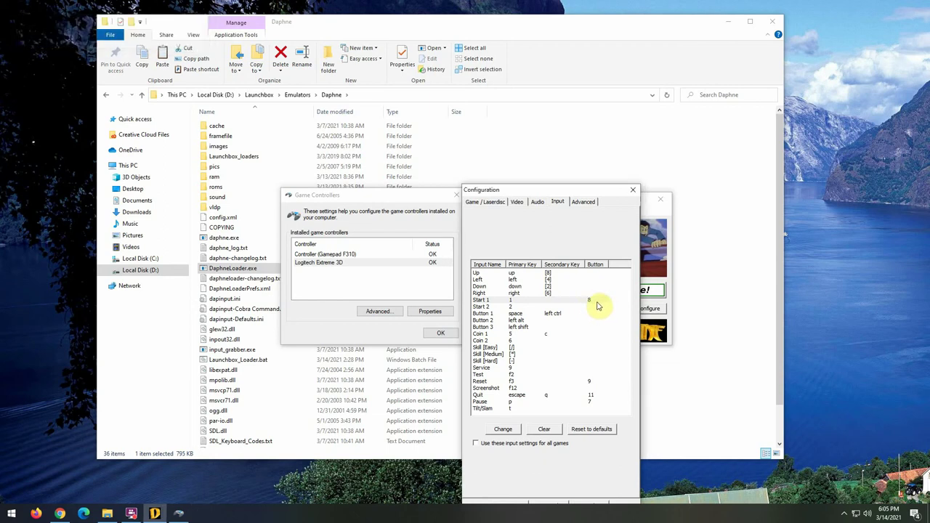
# Recheck the preferred device in the advanced controller settings and examine the button assignments of the four direction inputs.
pyautogui.click(365, 315)
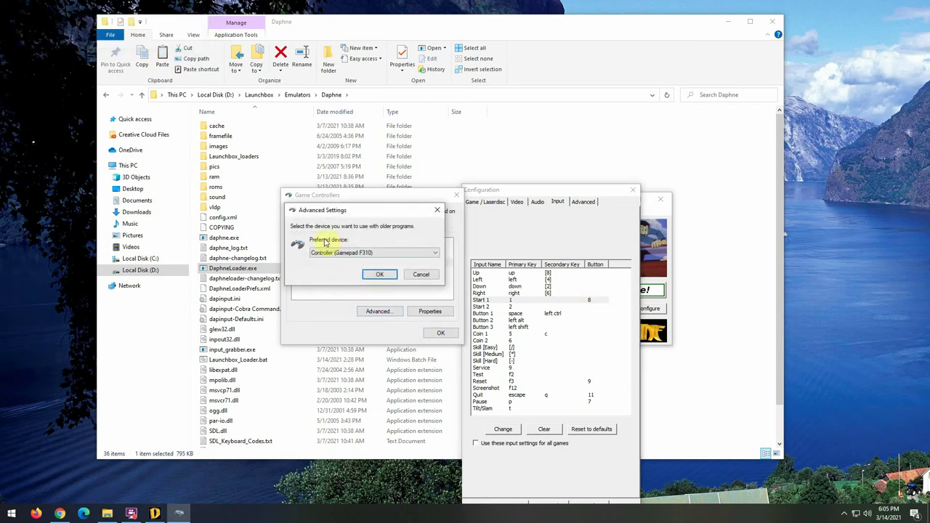
pyautogui.click(421, 274)
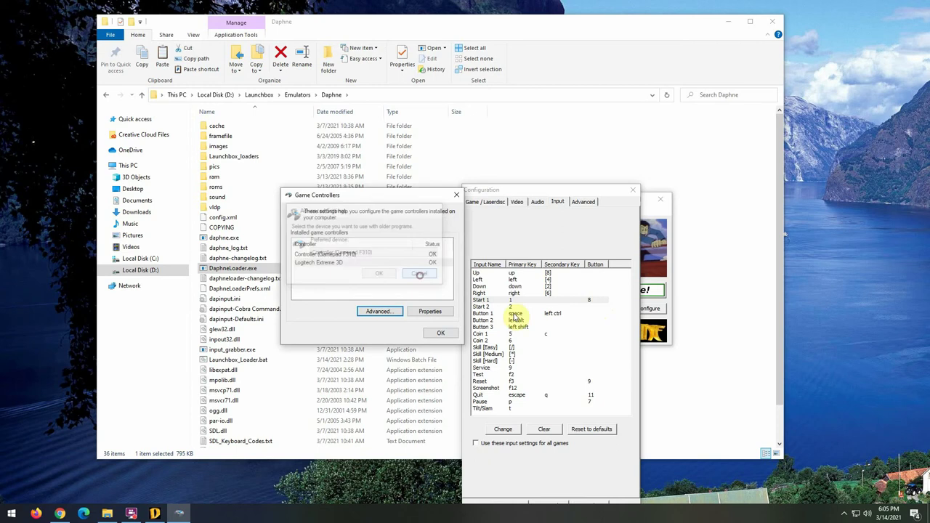
pyautogui.click(600, 287)
pyautogui.click(599, 294)
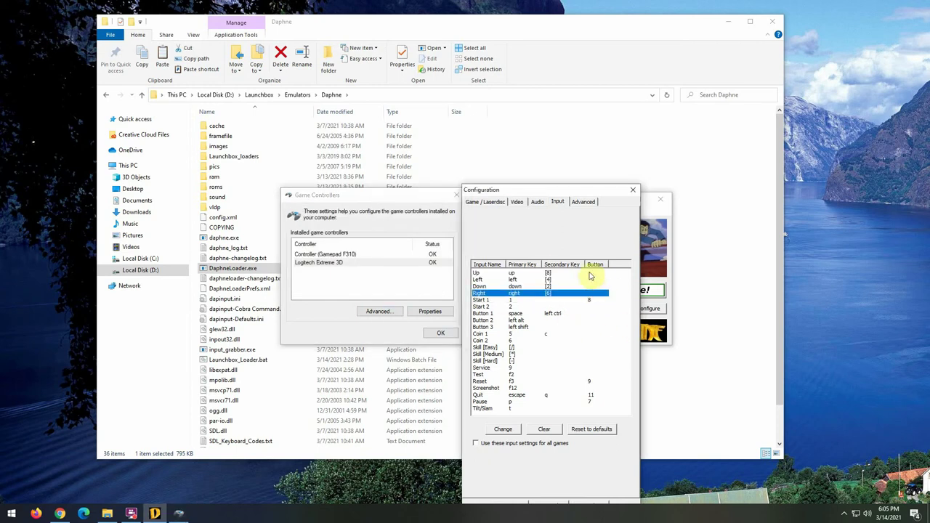
pyautogui.click(592, 273)
pyautogui.click(583, 292)
pyautogui.click(581, 287)
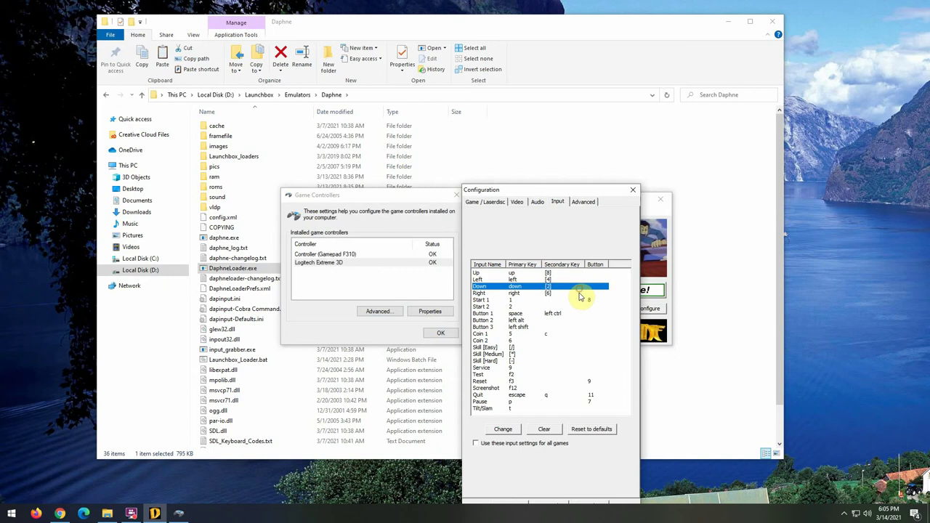
pyautogui.click(581, 293)
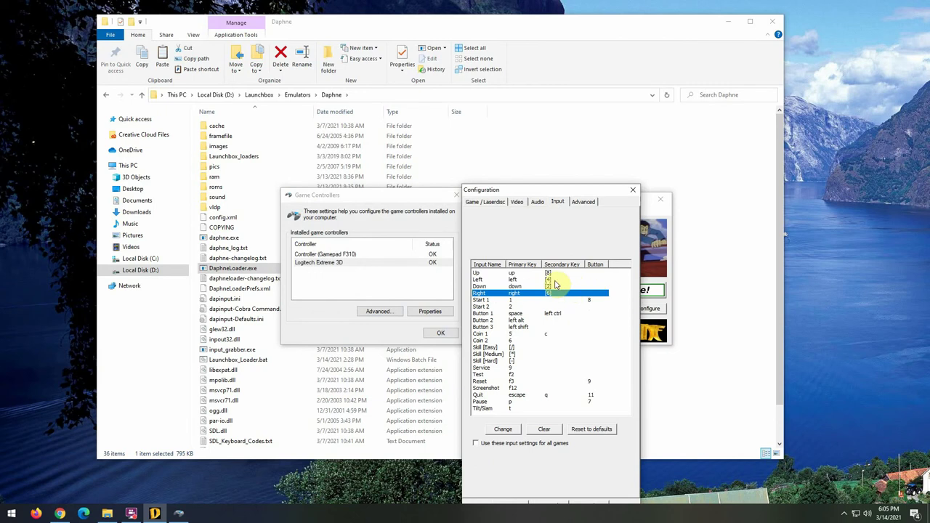
# View the Logitech F310.png controller picture from the xpadder folder inside Launchbox and close it.
pyautogui.click(107, 513)
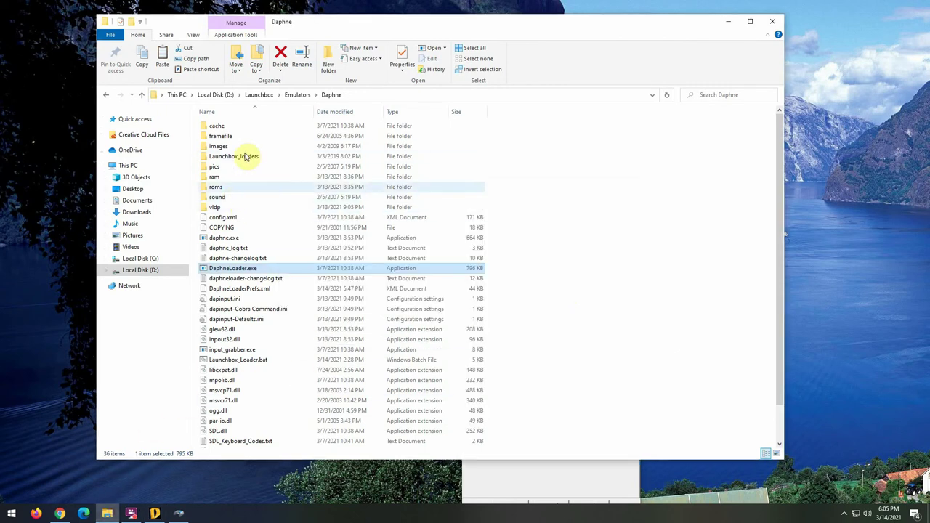
pyautogui.click(263, 95)
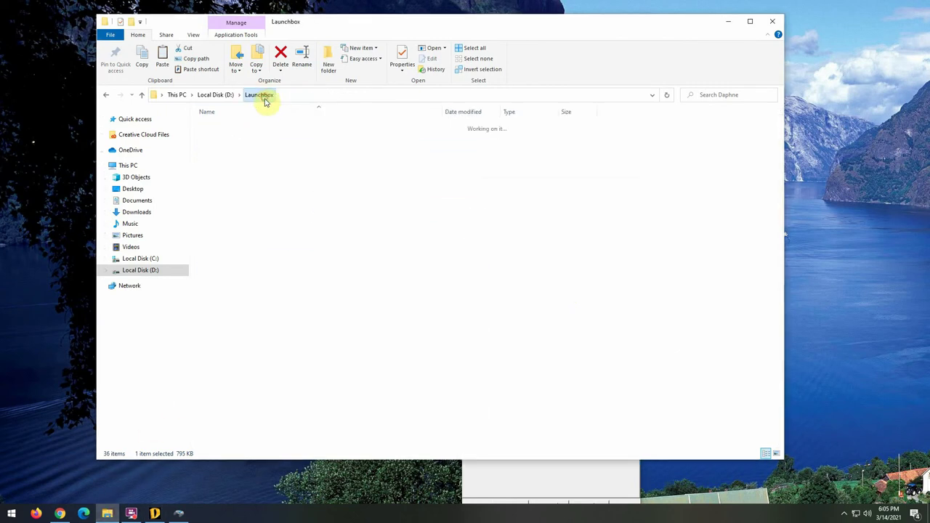
pyautogui.click(229, 324)
pyautogui.doubleClick(230, 323)
pyautogui.doubleClick(221, 147)
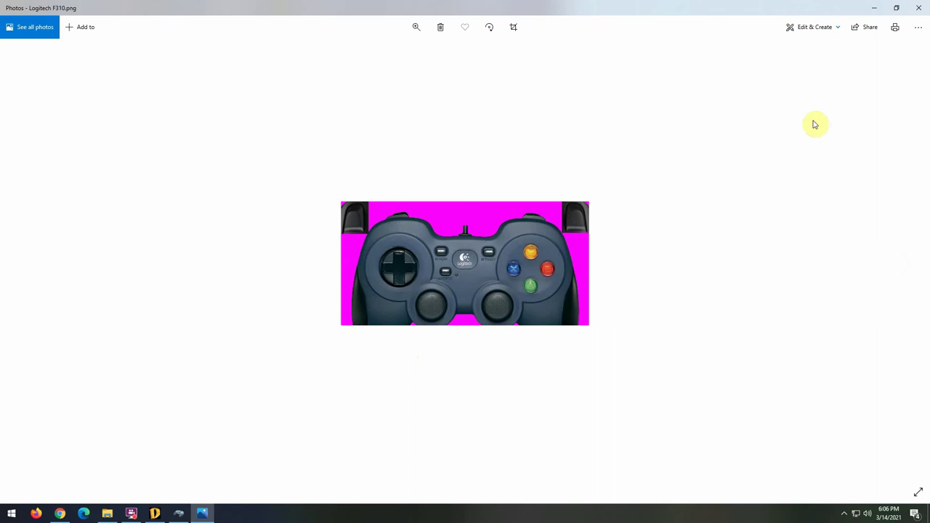
pyautogui.click(919, 7)
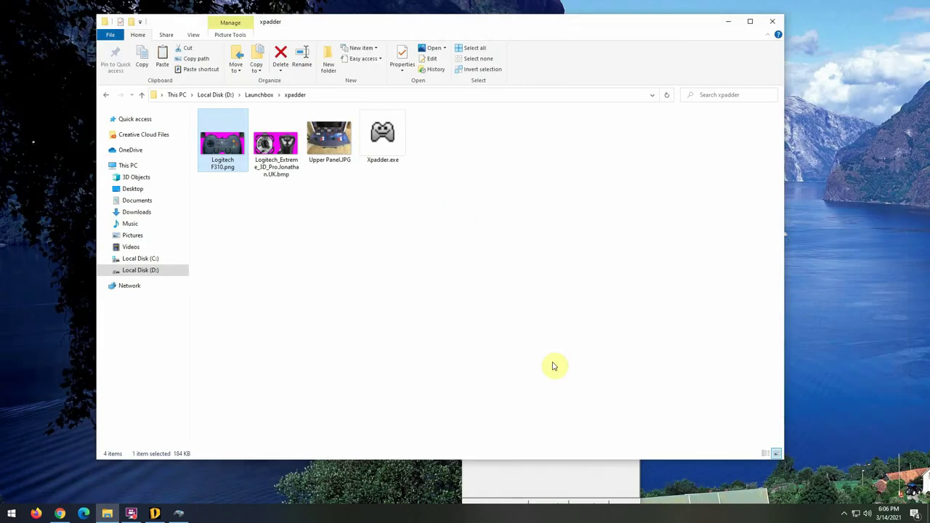
# Return to the Launchbox folder and close the Cliff Hanger configuration window.
pyautogui.click(546, 472)
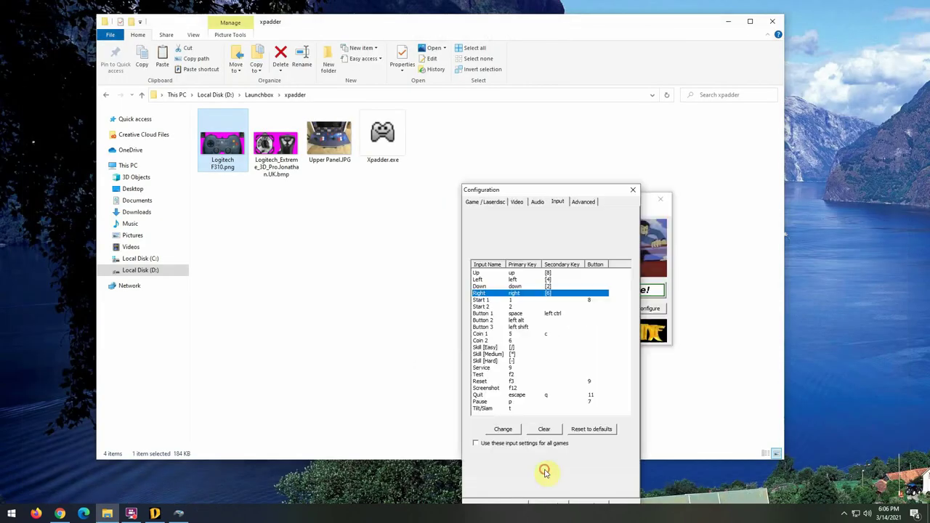
pyautogui.click(247, 100)
pyautogui.click(499, 474)
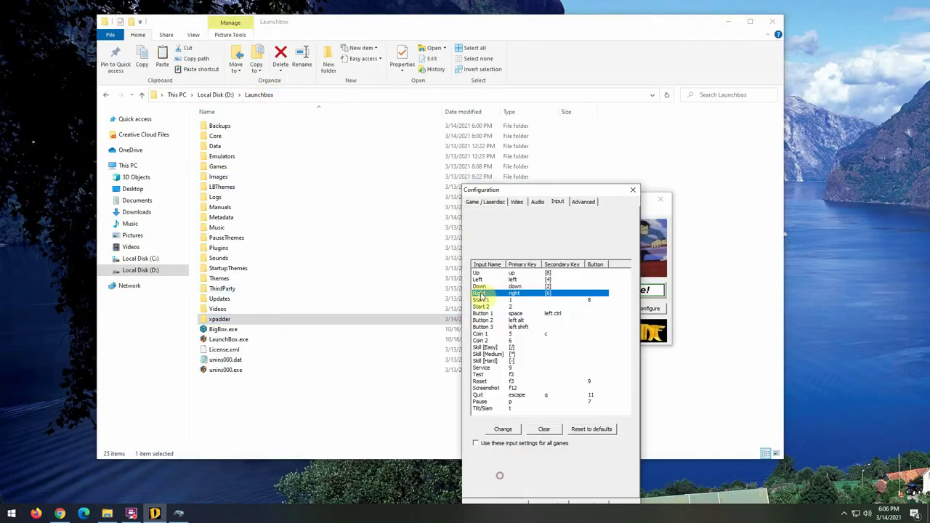
pyautogui.click(633, 190)
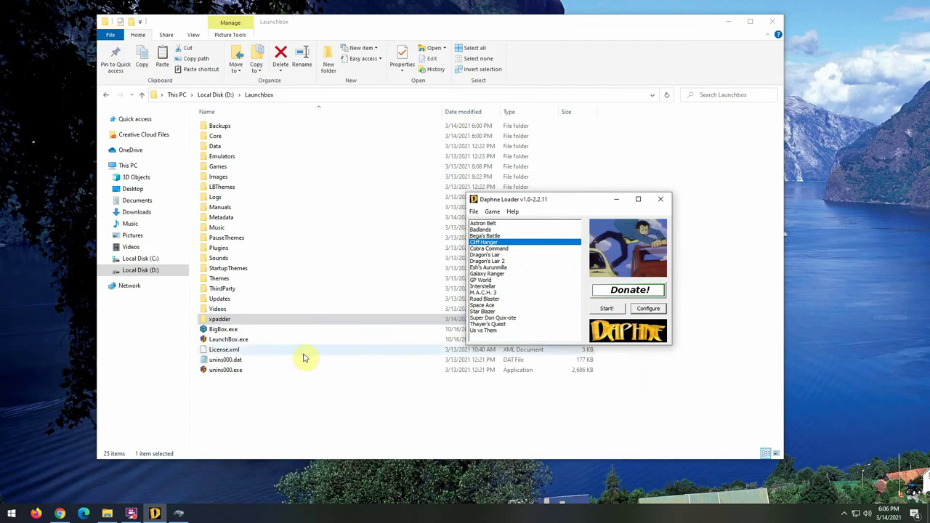
# Examine the two installed controllers listed in Game Controllers, the Gamepad F310 and the Logitech Extreme 3D.
pyautogui.click(179, 513)
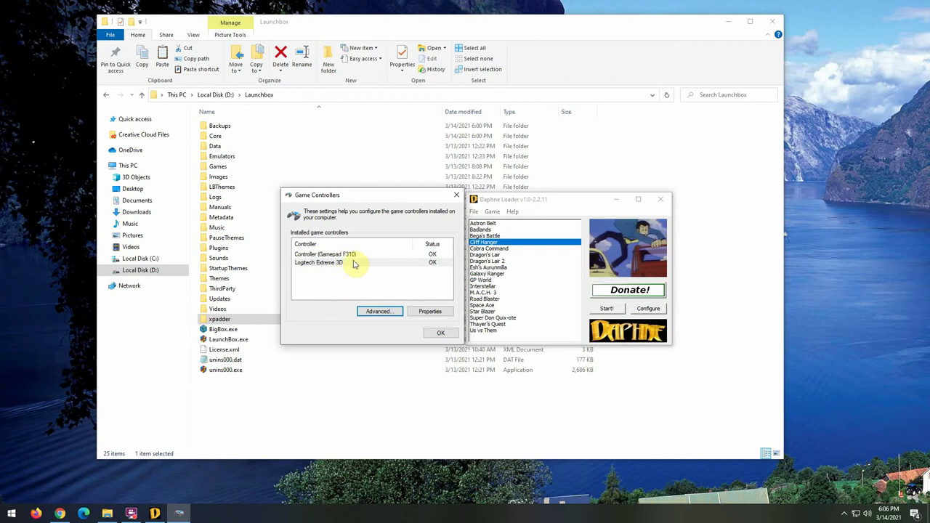
pyautogui.moveTo(413, 245); pyautogui.dragTo(405, 244)
pyautogui.click(403, 263)
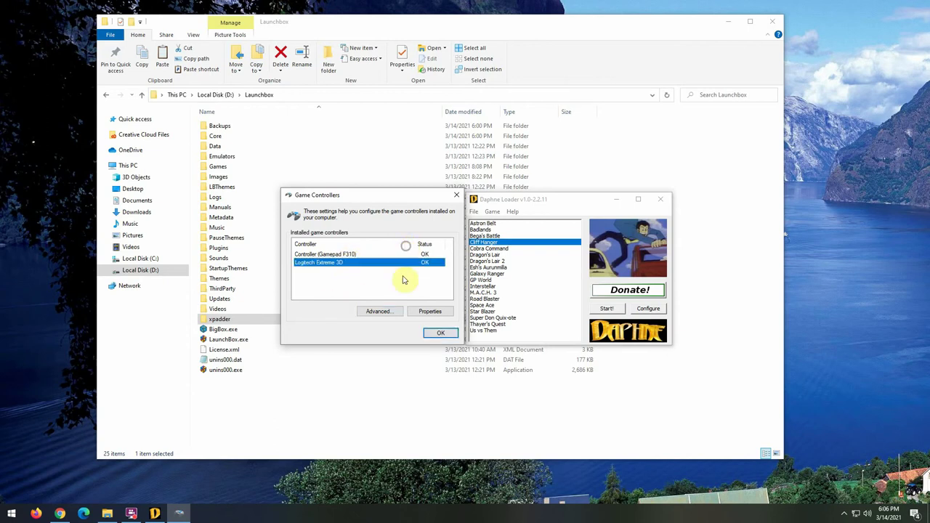
pyautogui.click(348, 254)
pyautogui.click(348, 262)
pyautogui.click(347, 254)
pyautogui.click(347, 263)
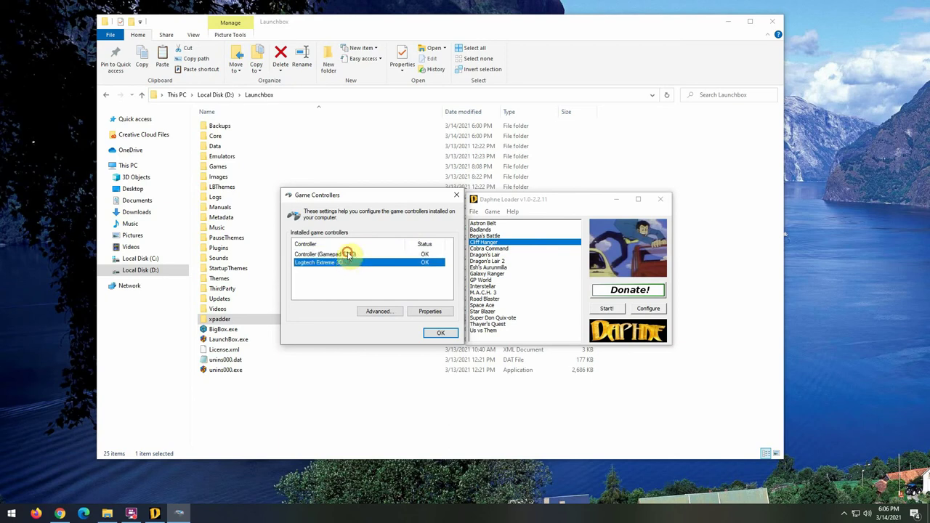
pyautogui.click(347, 254)
# Try Logitech Extreme 3D as the preferred device, cancel the change and close Game Controllers.
pyautogui.click(378, 311)
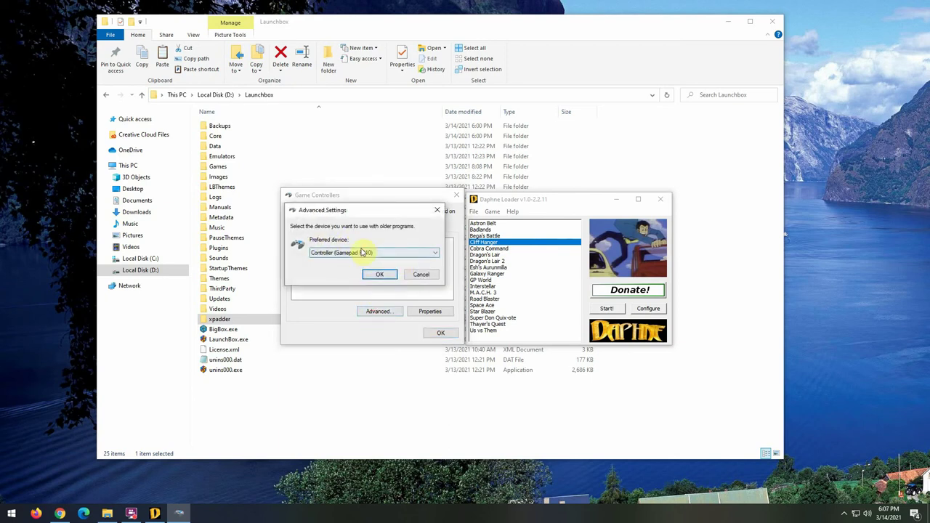
pyautogui.click(361, 256)
pyautogui.click(355, 263)
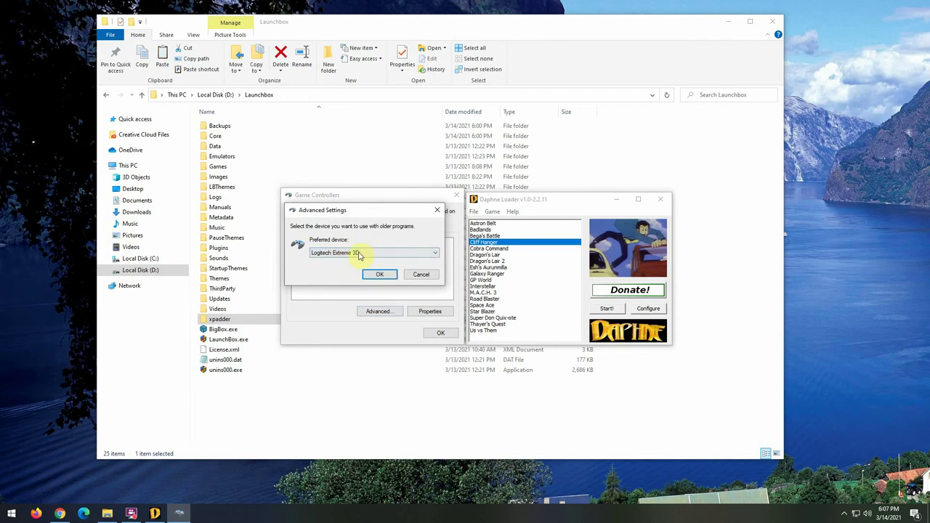
pyautogui.click(424, 274)
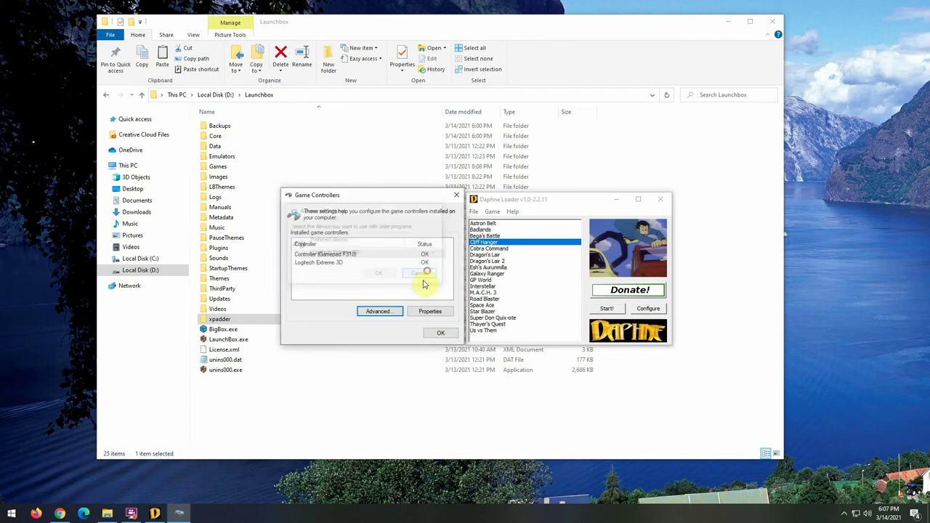
pyautogui.click(456, 196)
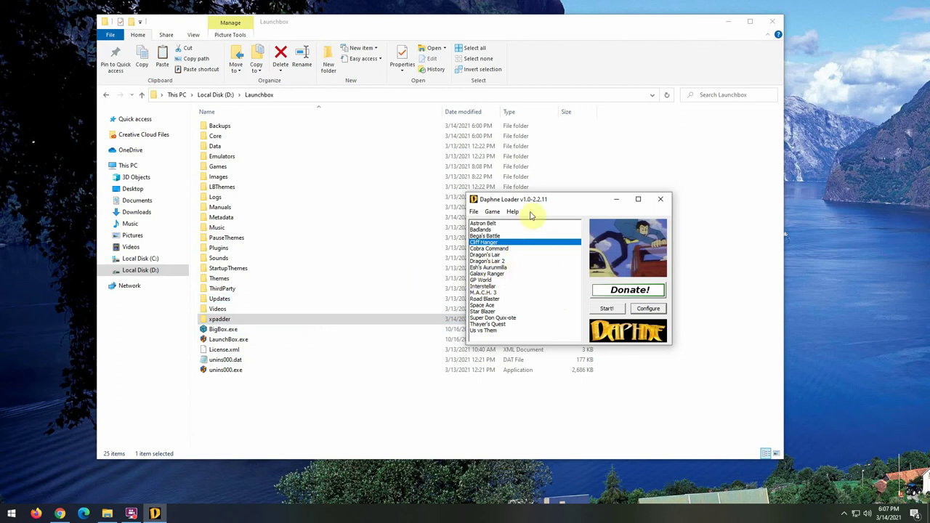
# Reopen Game Controllers by running joy.cpl and place its window beside Daphne Loader.
pyautogui.moveTo(545, 200); pyautogui.dragTo(538, 179)
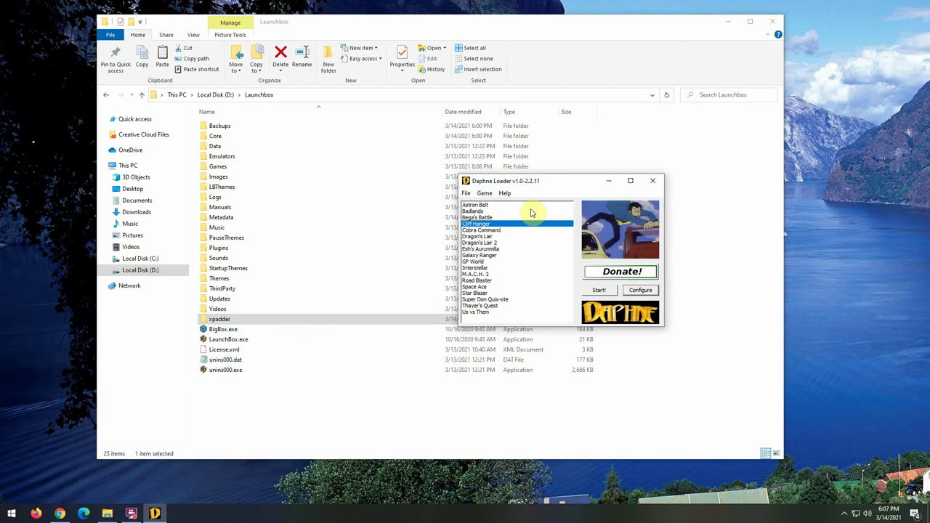
pyautogui.press('super+r')
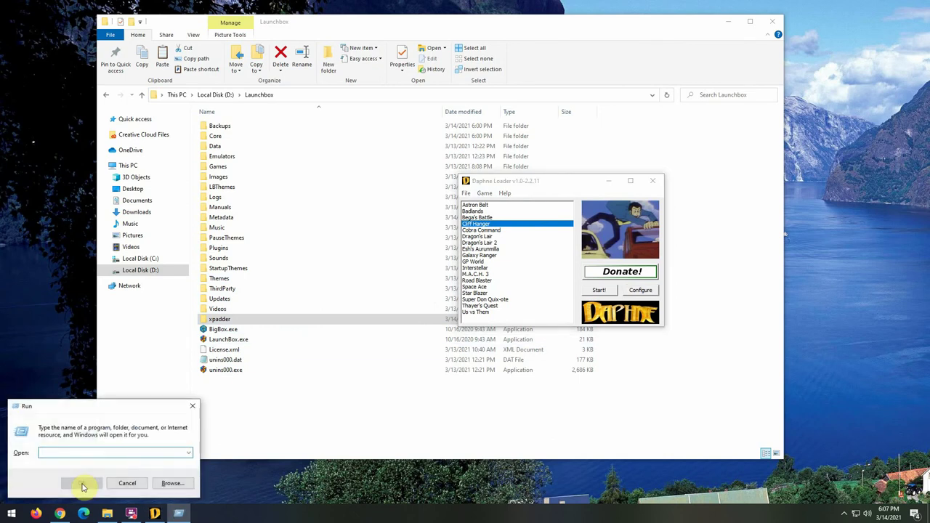
pyautogui.write('joy.cpl')
pyautogui.click(82, 483)
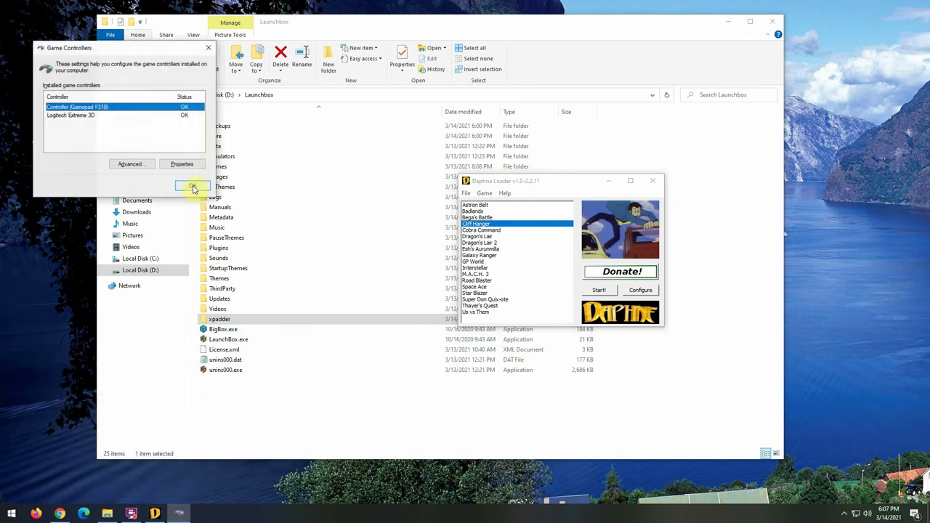
pyautogui.moveTo(125, 45); pyautogui.dragTo(351, 183)
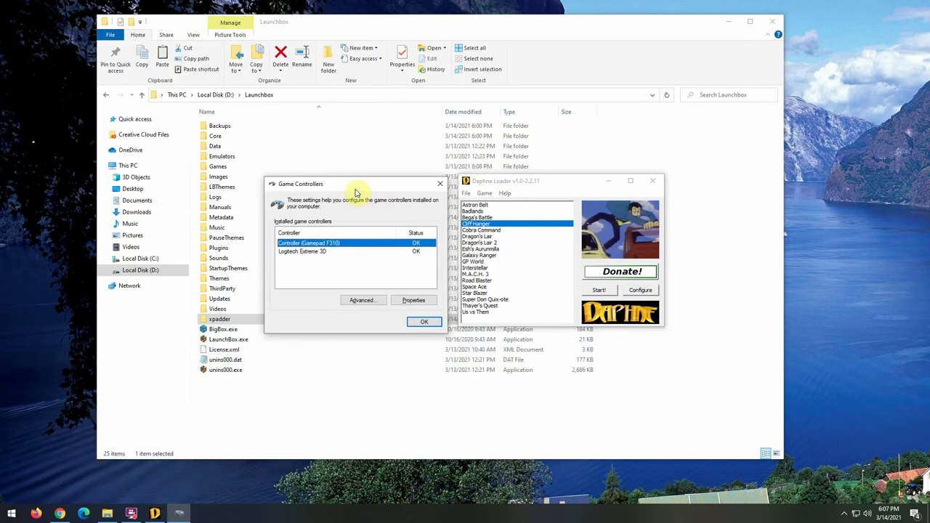
# Review the preferred device setting, accept Controller (Gamepad F310) and close Game Controllers.
pyautogui.click(355, 298)
pyautogui.click(342, 260)
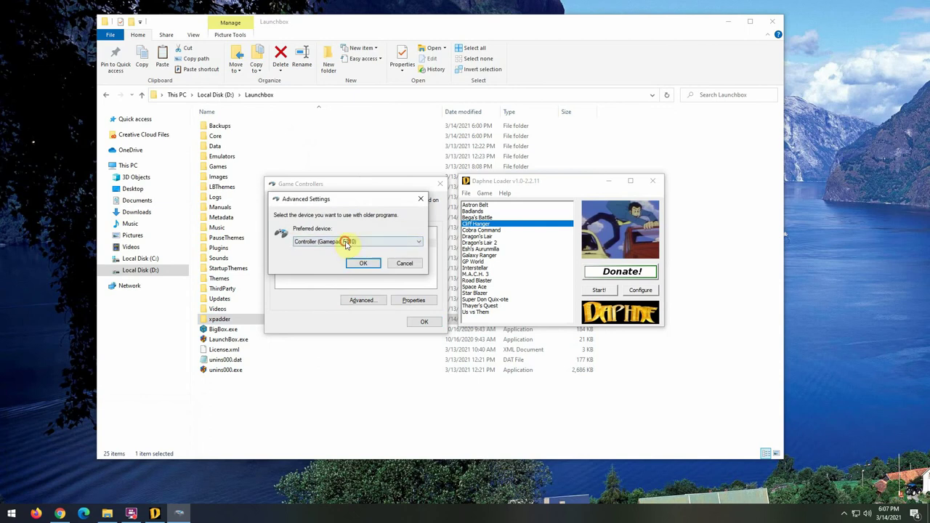
pyautogui.click(334, 241)
pyautogui.click(342, 243)
pyautogui.click(364, 263)
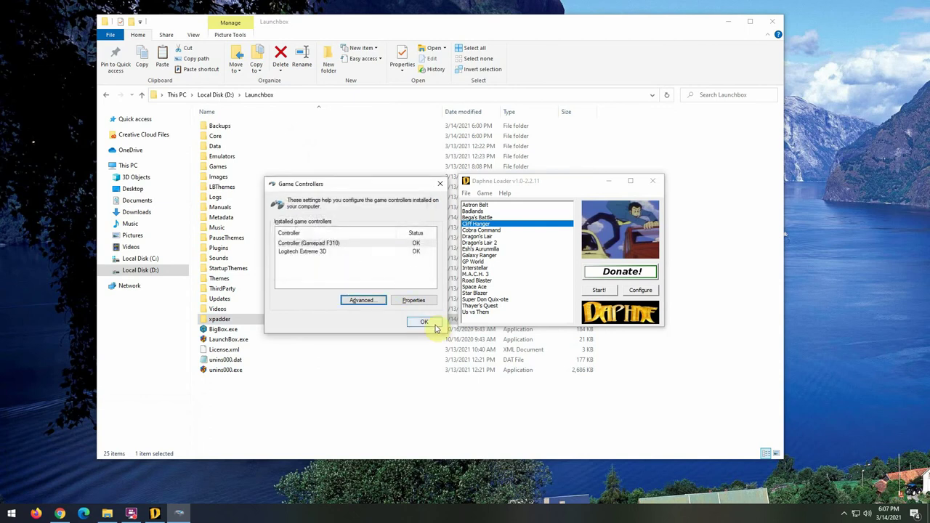
pyautogui.click(440, 185)
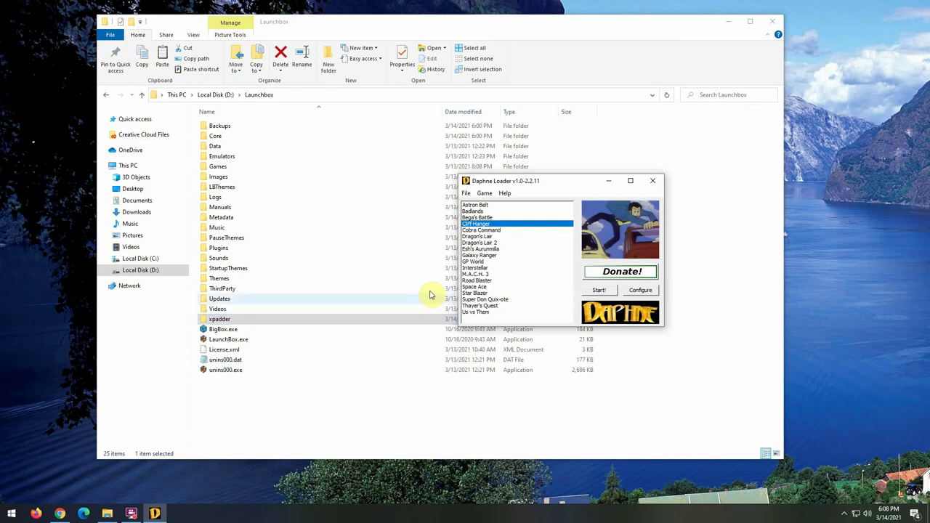
# Close Daphne Loader and select the xpadder folder in the Launchbox directory.
pyautogui.moveTo(531, 190); pyautogui.dragTo(382, 205)
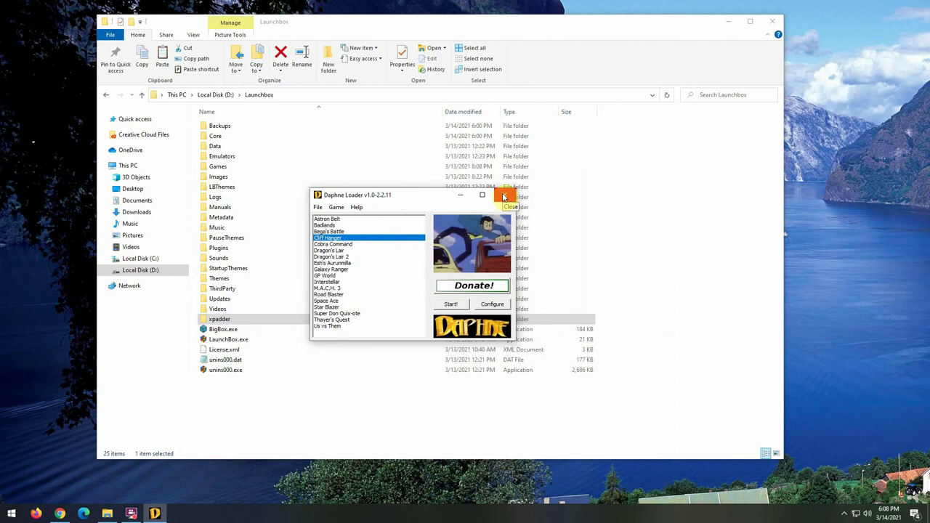
pyautogui.click(504, 197)
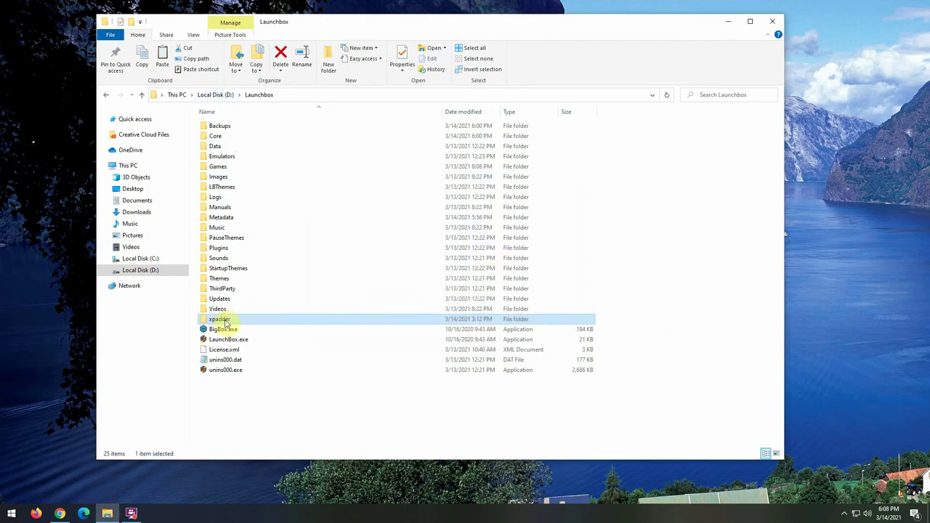
pyautogui.click(226, 322)
pyautogui.click(205, 322)
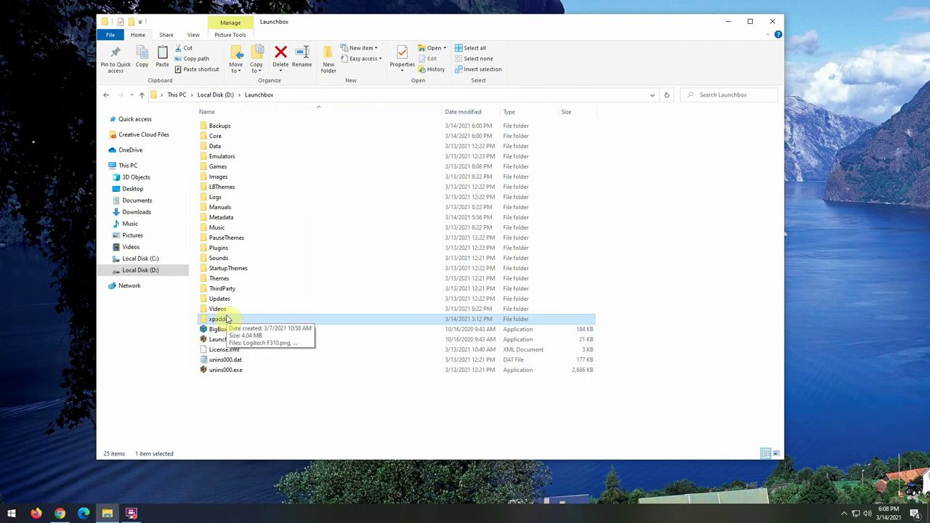
# Look over the Xpadder.com home page in Chrome, and view Logitech F310.png from Launchbox's xpadder folder.
pyautogui.click(60, 513)
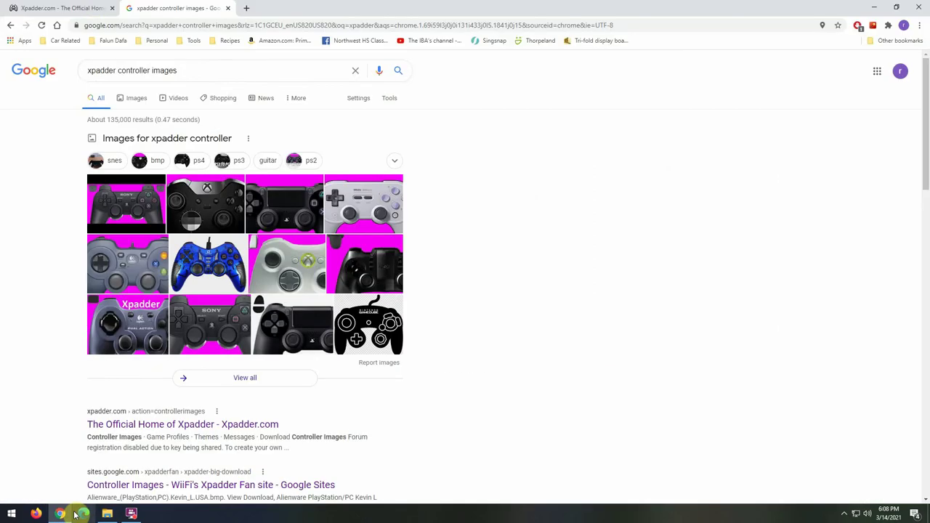
pyautogui.click(72, 8)
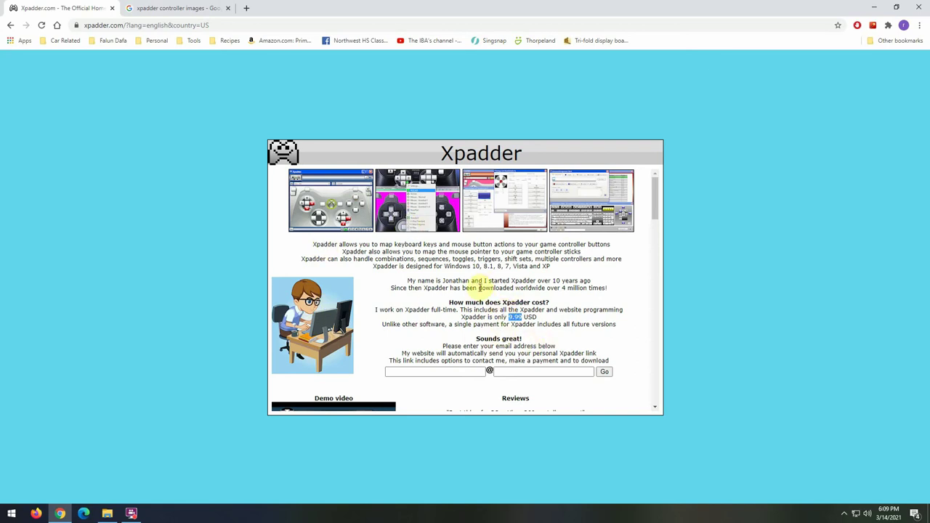
pyautogui.click(106, 513)
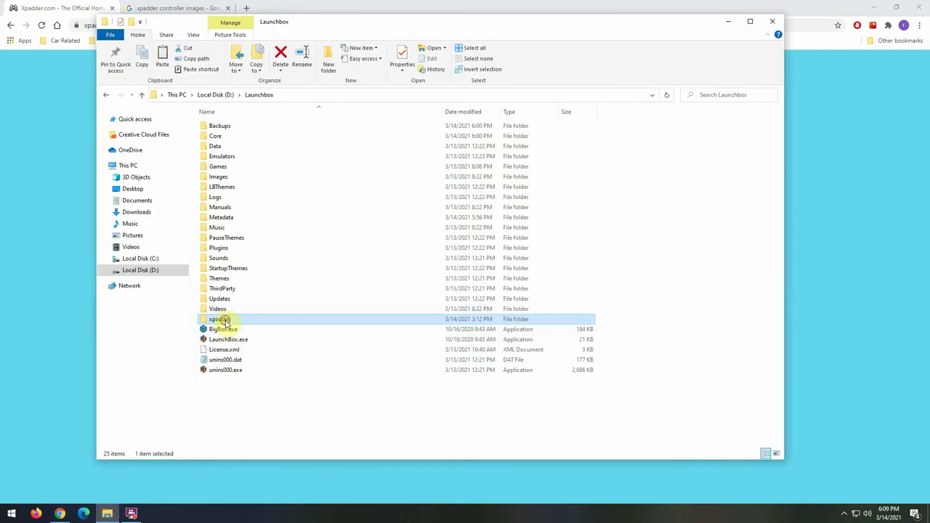
pyautogui.click(219, 319)
pyautogui.doubleClick(211, 320)
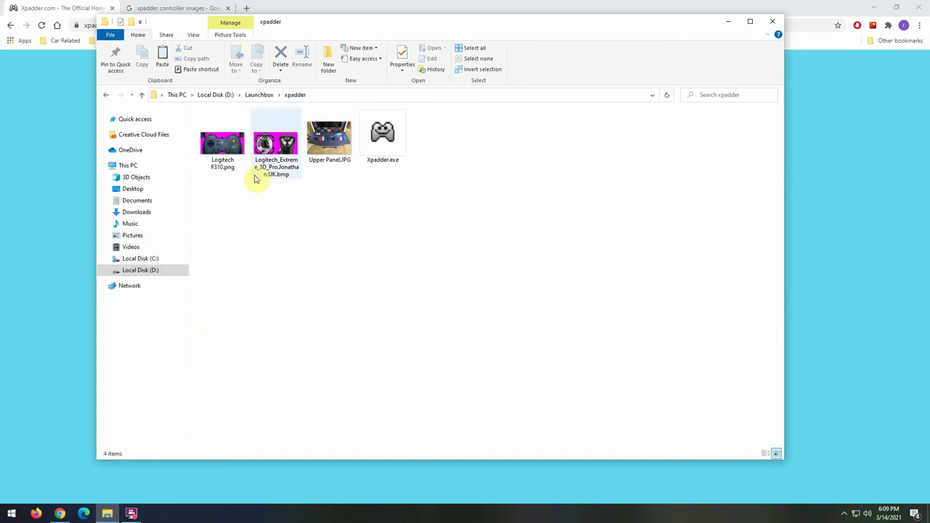
pyautogui.doubleClick(231, 150)
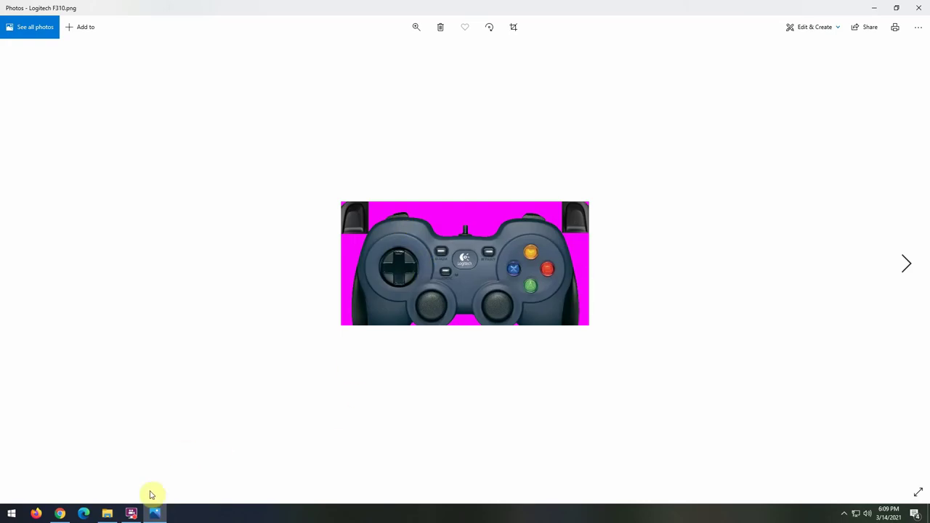
# Switch to File Explorer, open the Daphne folder under Launchbox's Emulators folder and launch DaphneLoader.exe.
pyautogui.click(107, 513)
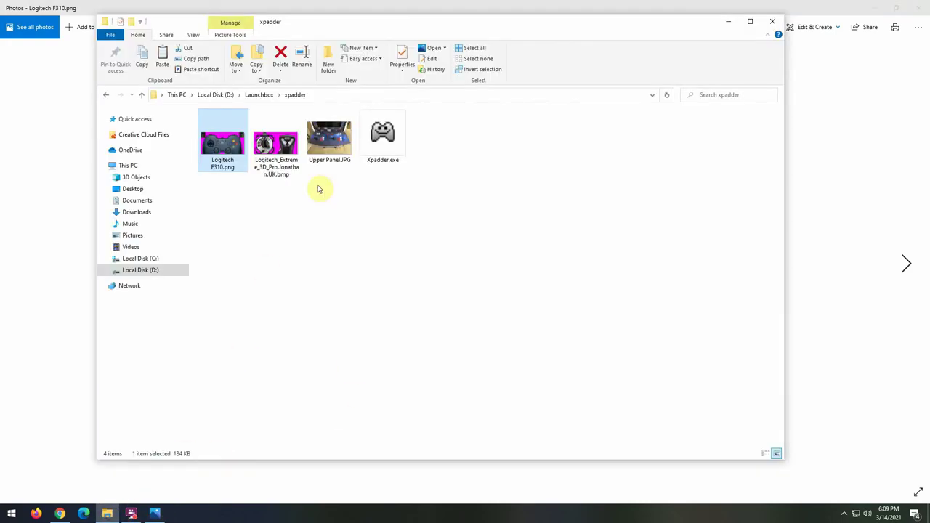
pyautogui.click(260, 95)
pyautogui.doubleClick(242, 156)
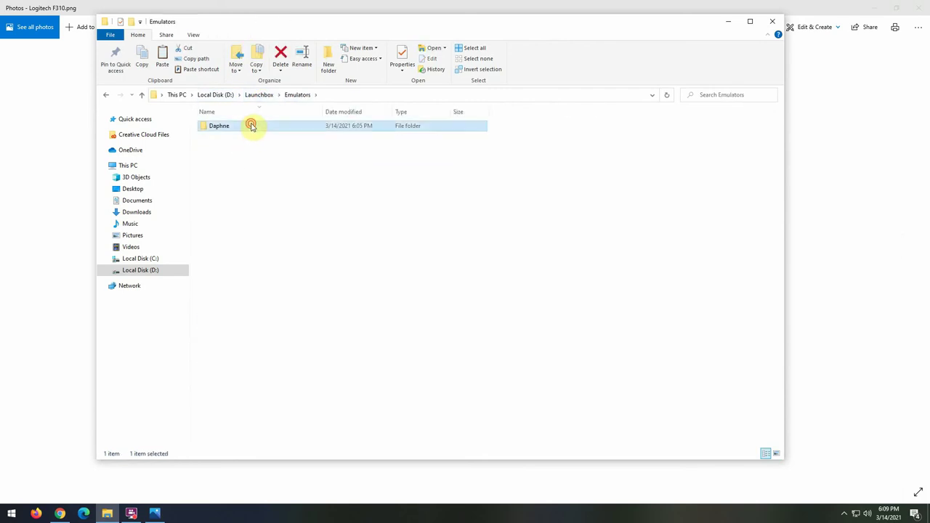
pyautogui.doubleClick(251, 125)
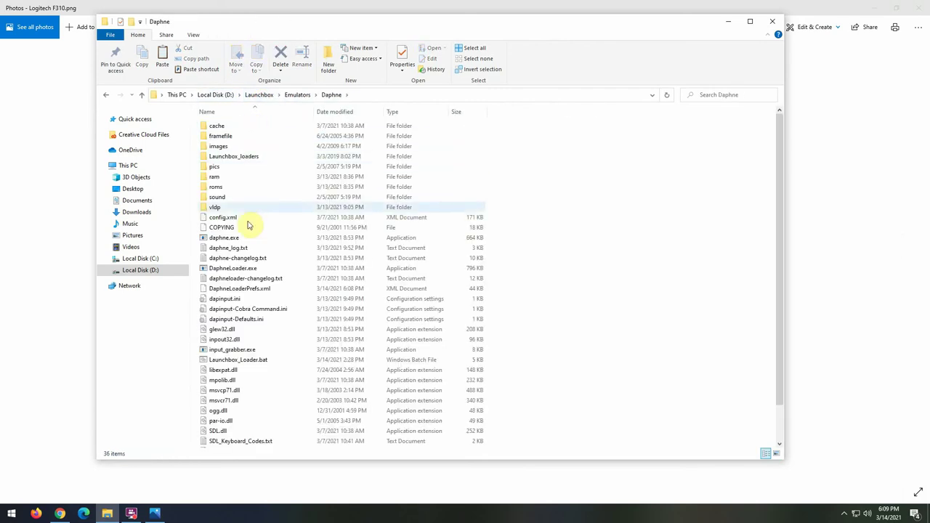
pyautogui.doubleClick(254, 269)
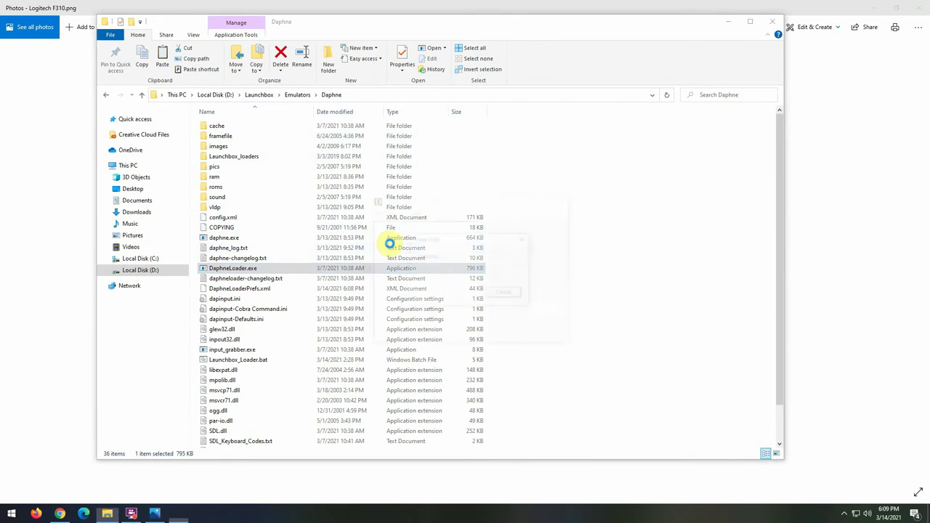
# Review the input key assignments, including those for Cobra Command, without changing them and close Daphne Loader.
pyautogui.click(552, 309)
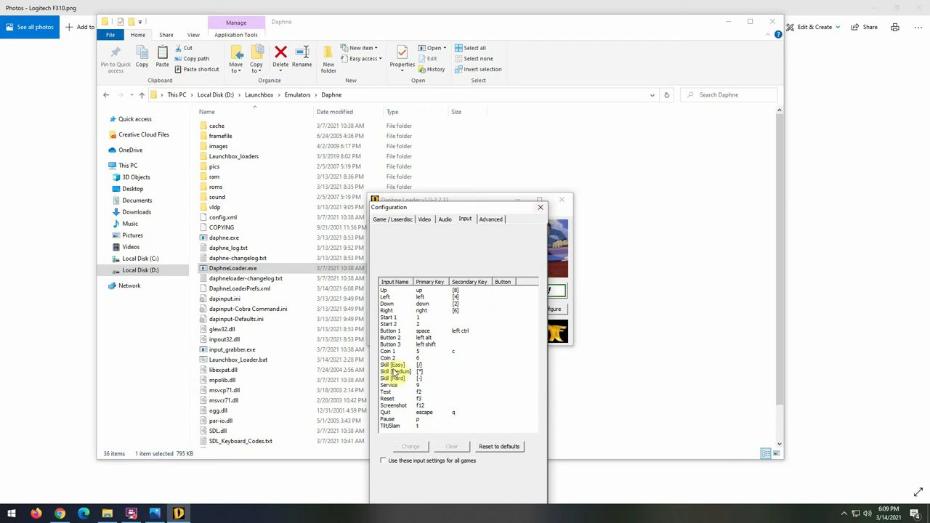
pyautogui.click(542, 210)
pyautogui.click(419, 250)
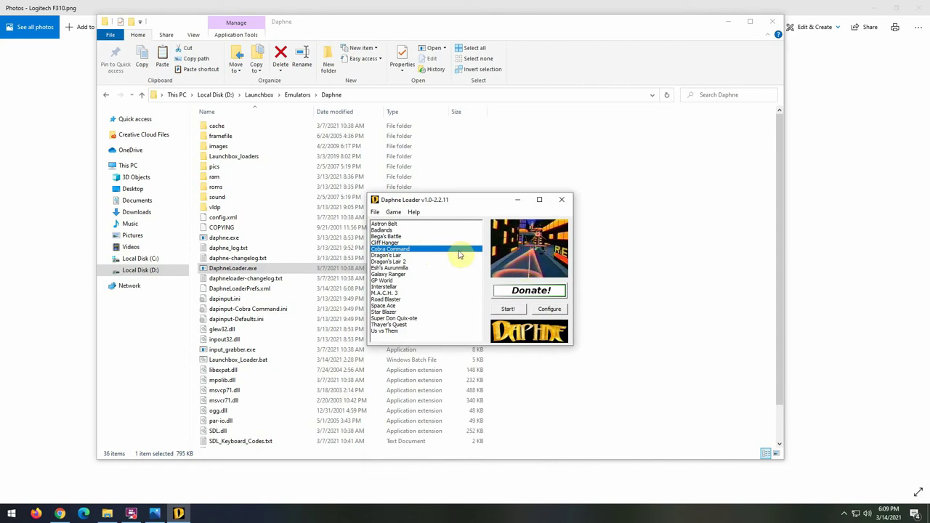
pyautogui.click(540, 311)
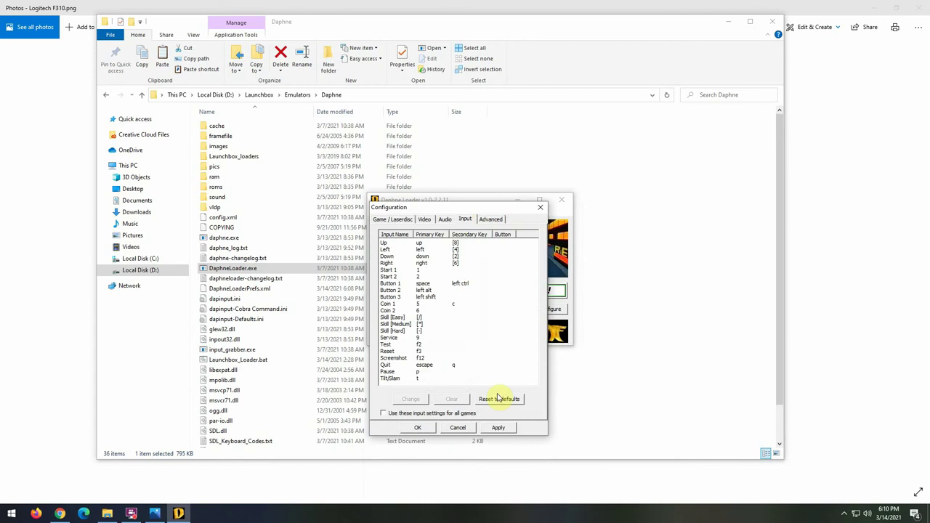
pyautogui.click(457, 428)
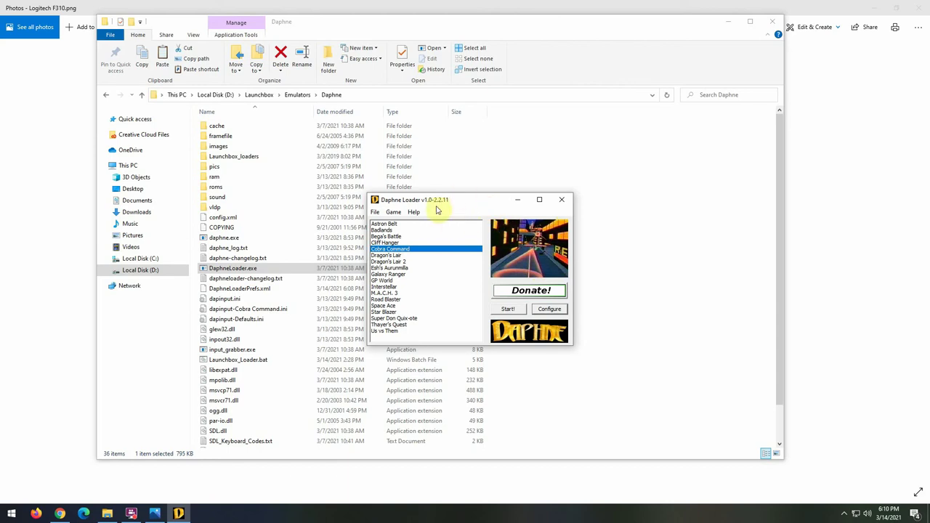
pyautogui.click(562, 200)
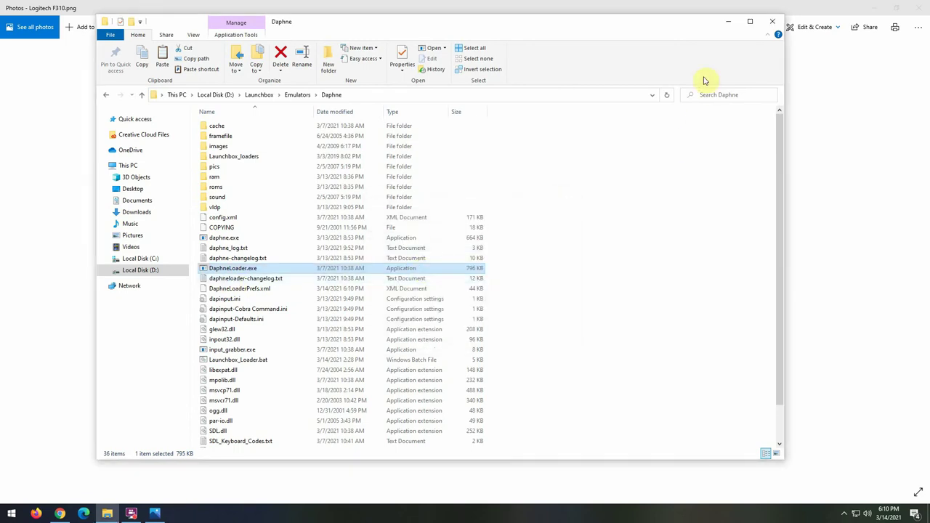
# Minimize File Explorer, close the controller image and look over the Xpadder home page.
pyautogui.click(727, 20)
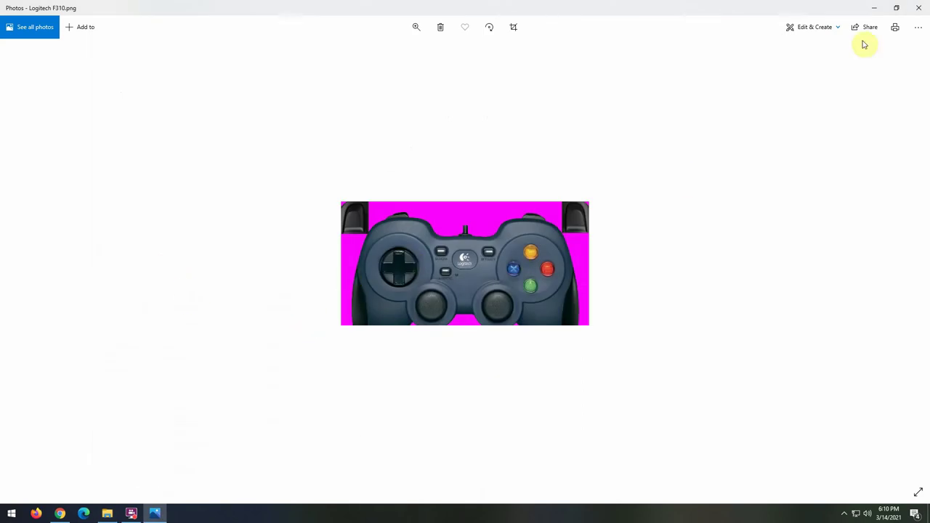
pyautogui.click(917, 9)
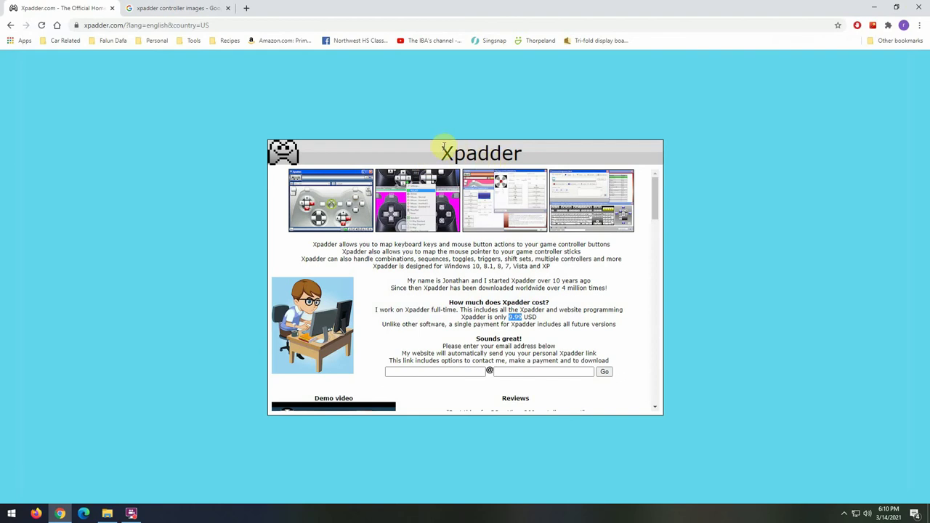
pyautogui.moveTo(440, 145); pyautogui.dragTo(530, 152)
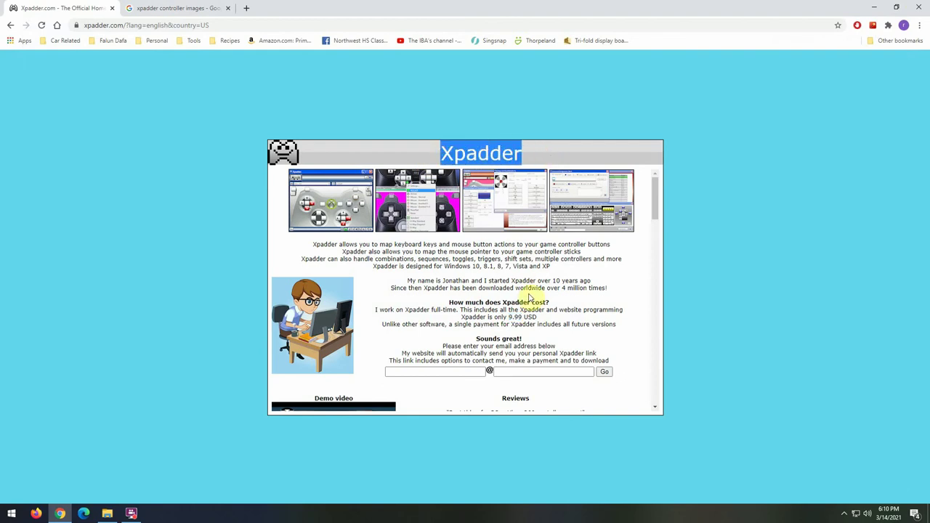
pyautogui.click(530, 295)
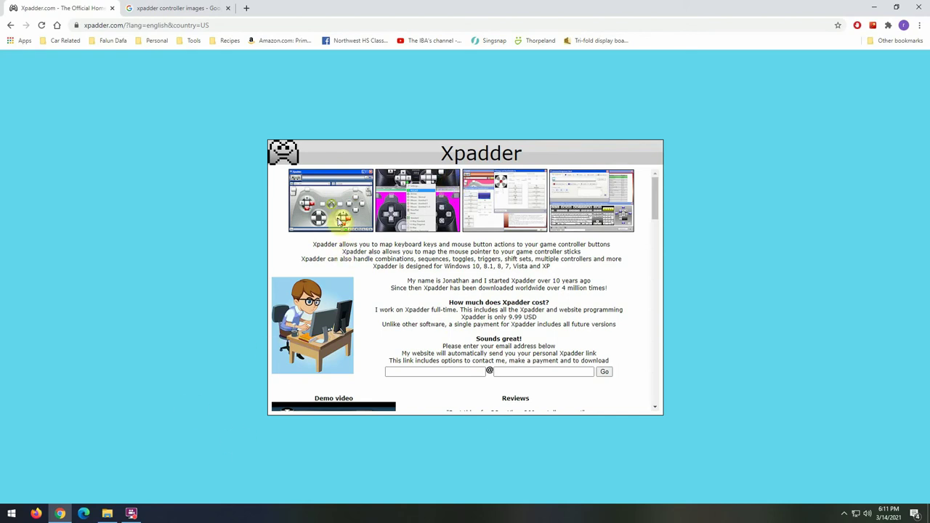
# Launch Xpadder.exe from Launchbox's xpadder folder and accept its risk and copyright notices.
pyautogui.click(107, 513)
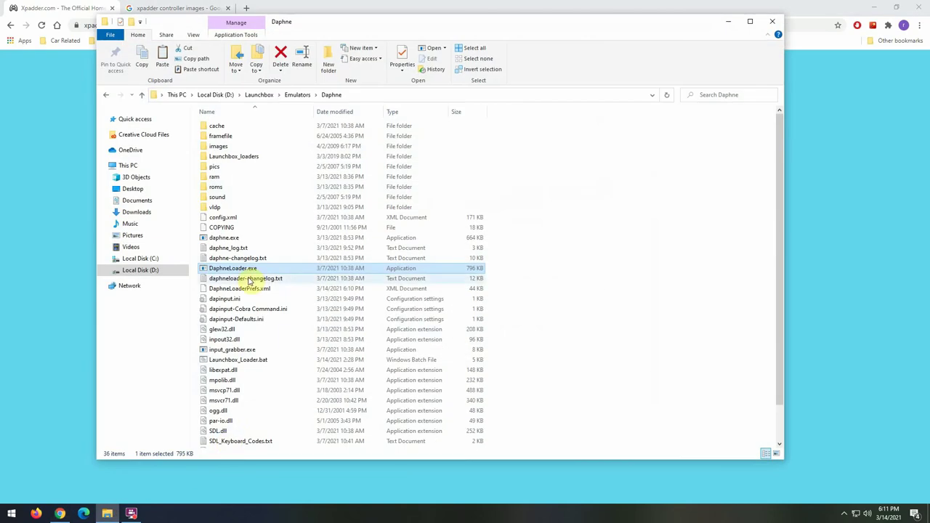
pyautogui.click(259, 95)
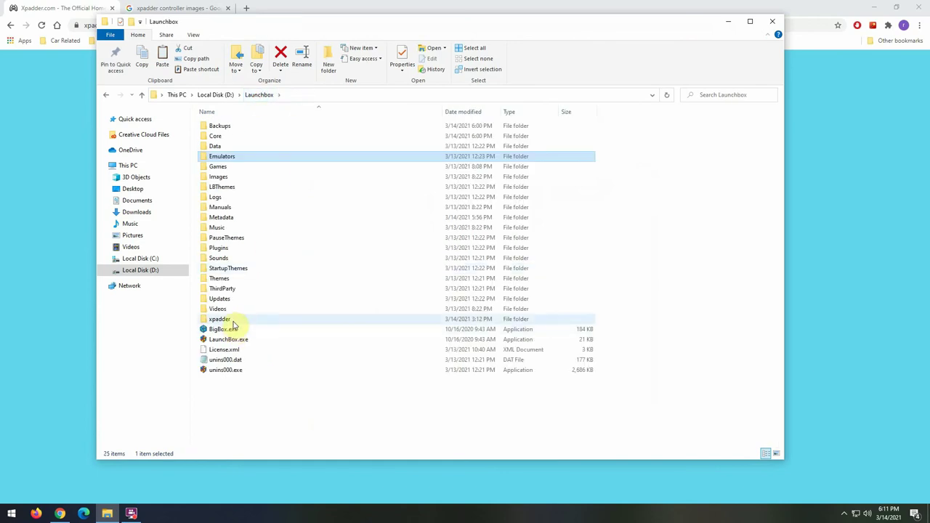
pyautogui.doubleClick(231, 322)
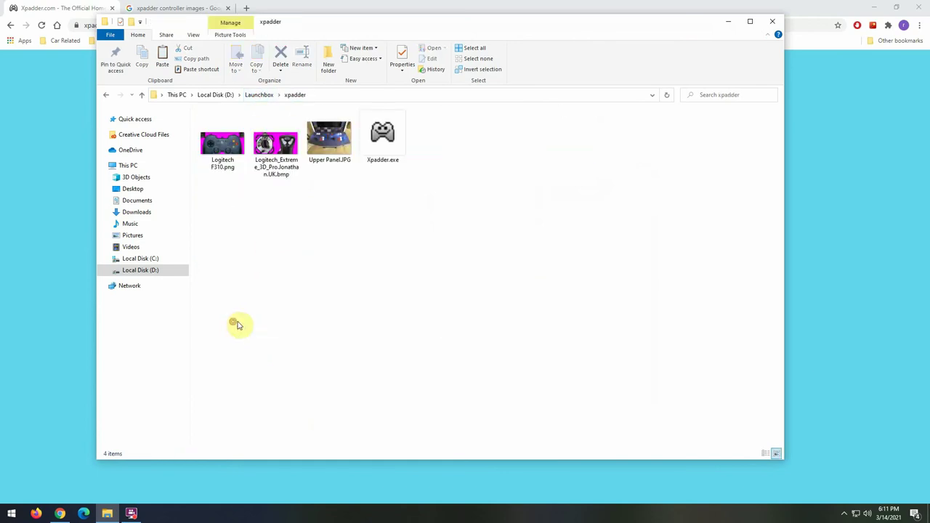
pyautogui.doubleClick(387, 149)
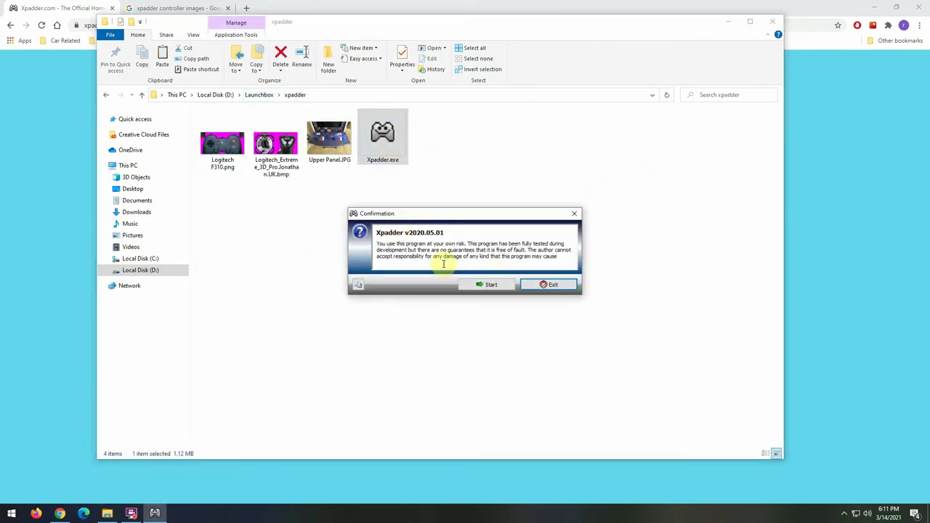
pyautogui.click(487, 286)
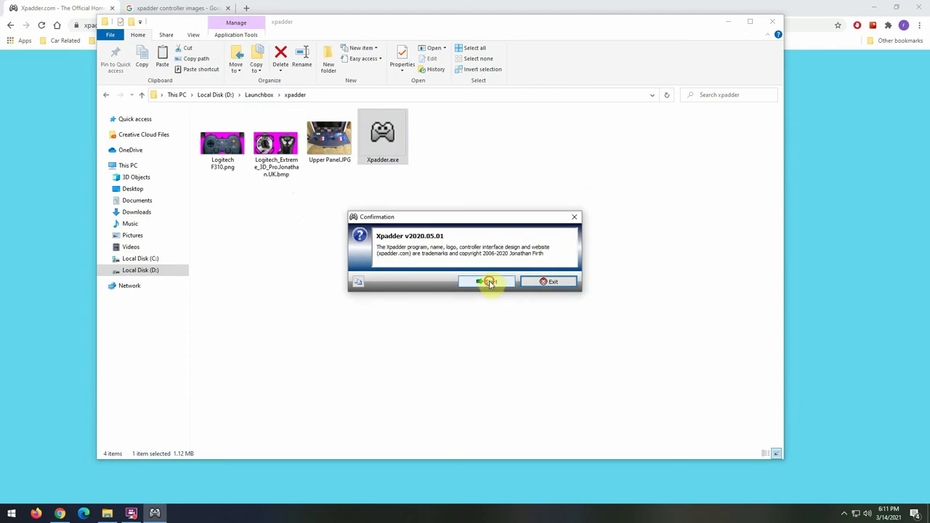
pyautogui.click(489, 283)
pyautogui.click(479, 278)
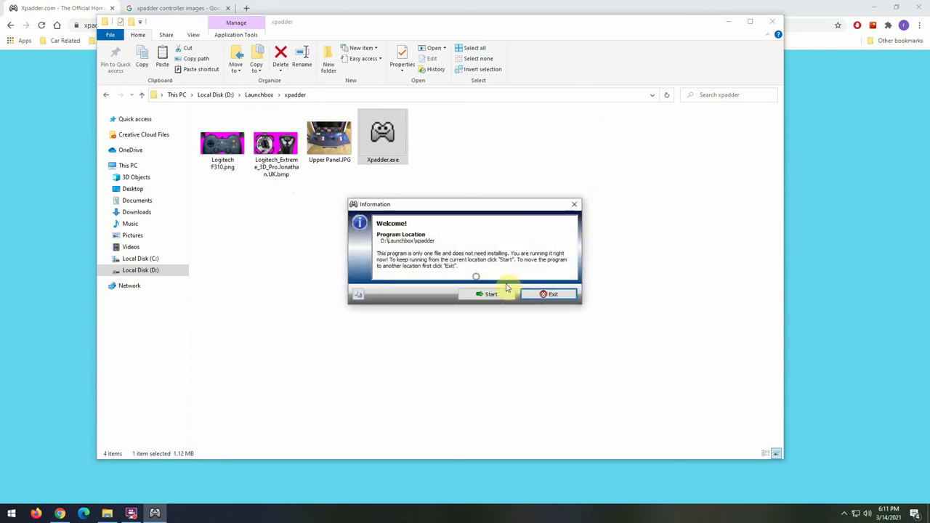
# Run Xpadder from D:\Launchbox\xpadder, choose Program Location as the default save and open location, and associate its files with Windows.
pyautogui.moveTo(379, 241); pyautogui.dragTo(445, 241)
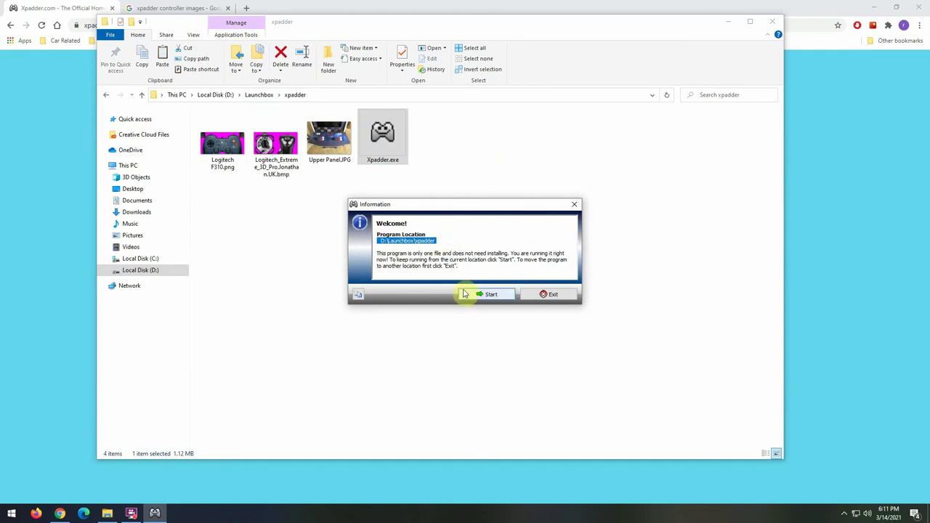
pyautogui.click(493, 293)
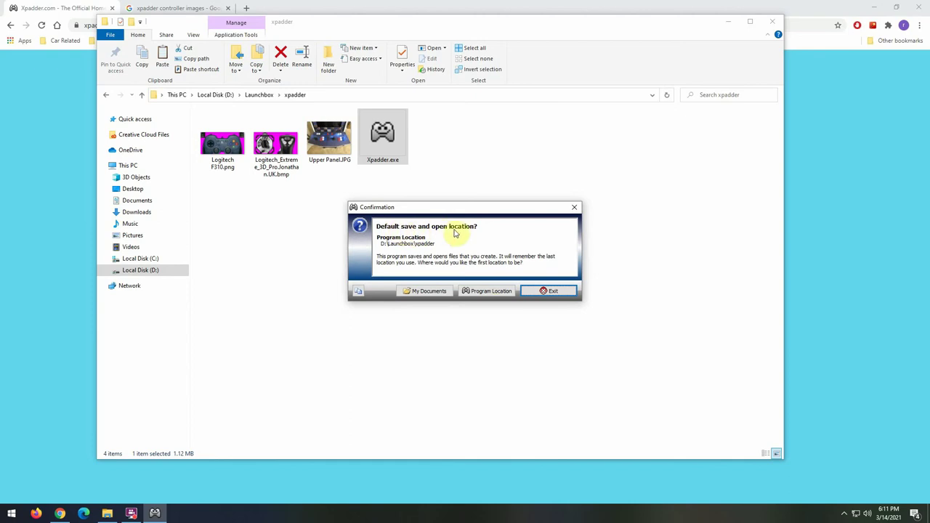
pyautogui.click(486, 291)
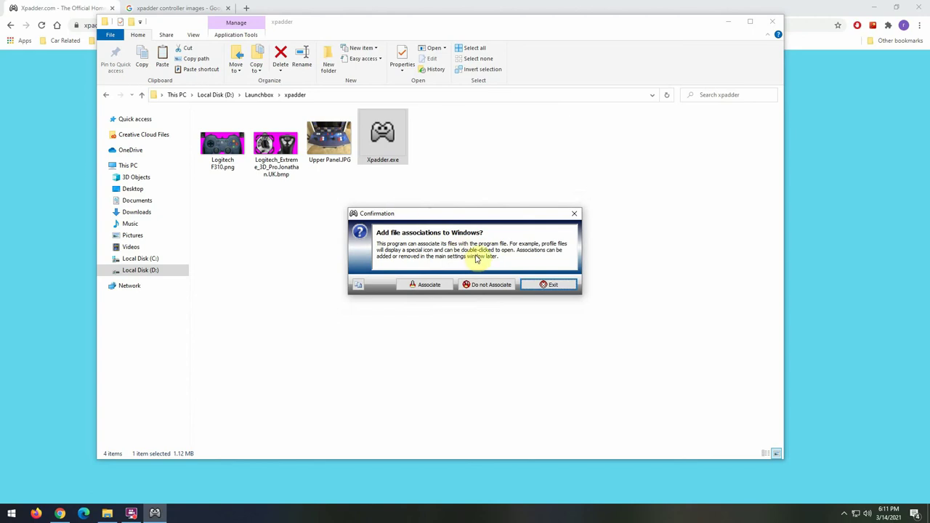
pyautogui.click(429, 292)
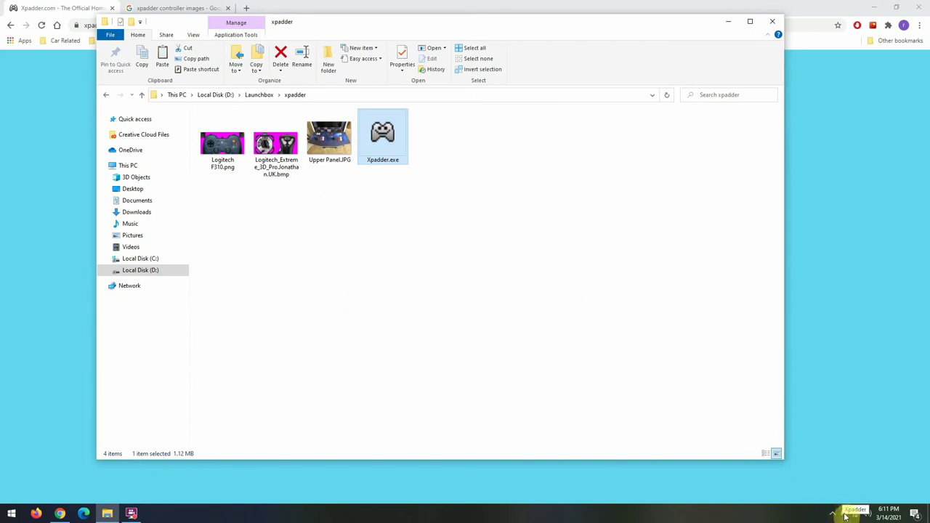
# Restore Xpadder's main window from the notification area and move it clear of the image files in File Explorer.
pyautogui.click(846, 514)
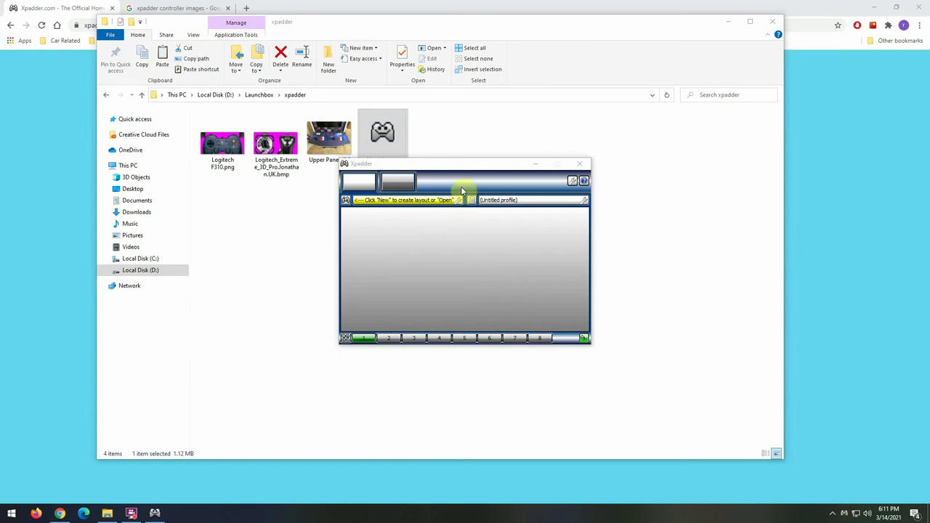
pyautogui.moveTo(469, 168); pyautogui.dragTo(503, 207)
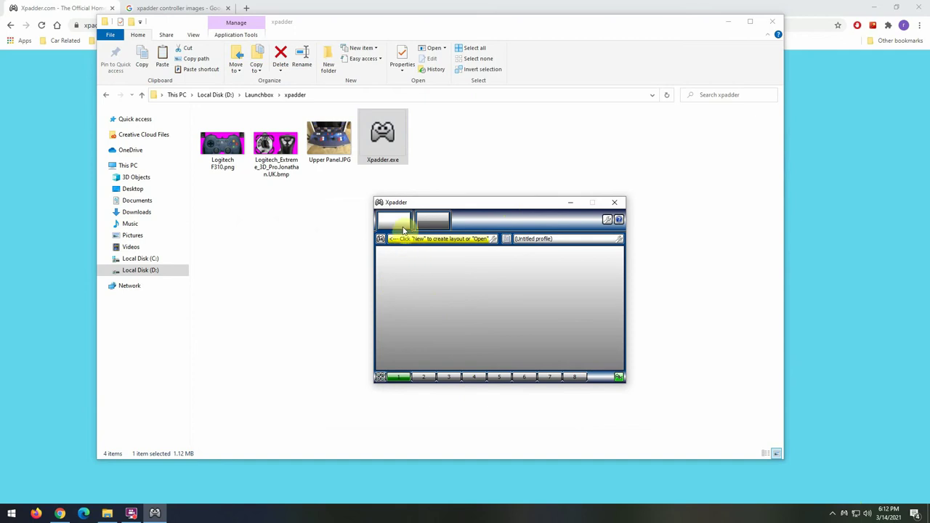
pyautogui.moveTo(432, 201); pyautogui.dragTo(488, 187)
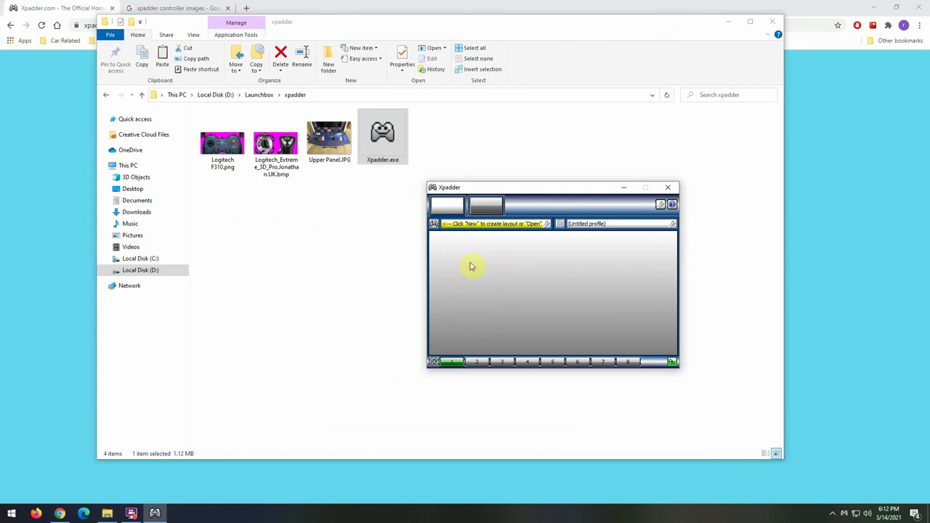
# Start a new controller layout for the Gamepad F310 and place its Controller Settings window beside the main window.
pyautogui.click(434, 224)
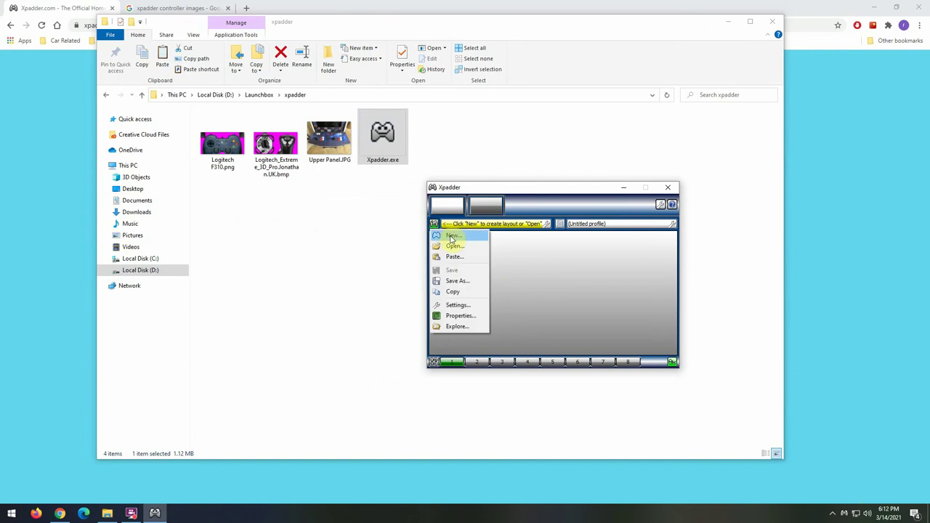
pyautogui.click(451, 236)
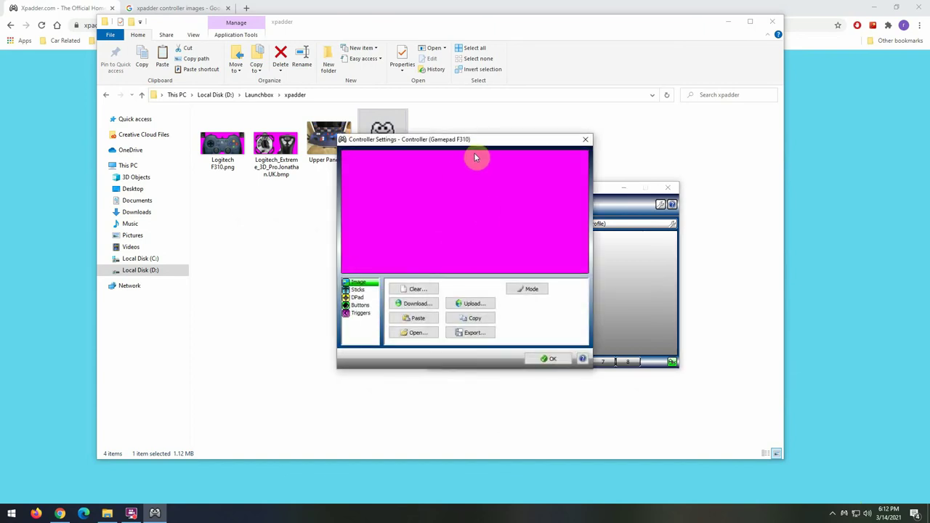
pyautogui.moveTo(476, 148); pyautogui.dragTo(301, 200)
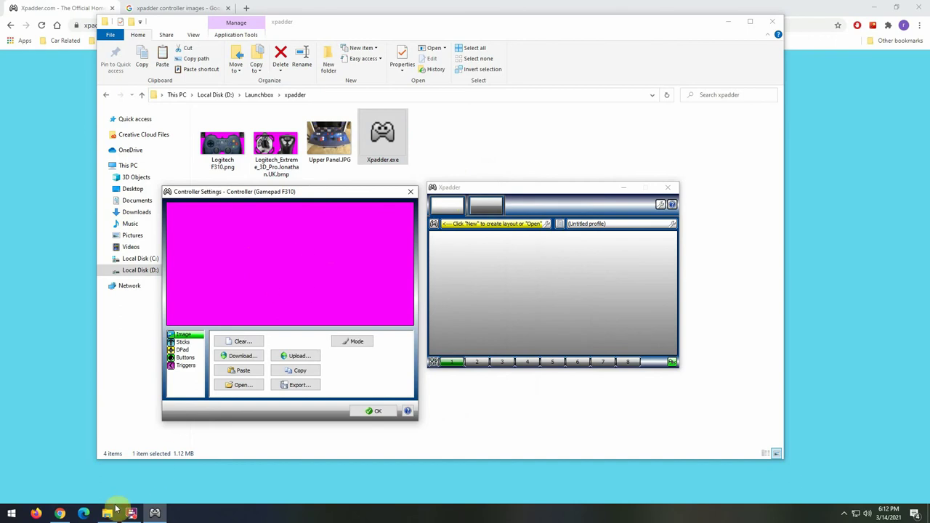
# Switch to Chrome, browse the Controller Images list on WiiFi's Xpadder Fan site from the search results, and view the ColecoVision image.
pyautogui.click(60, 513)
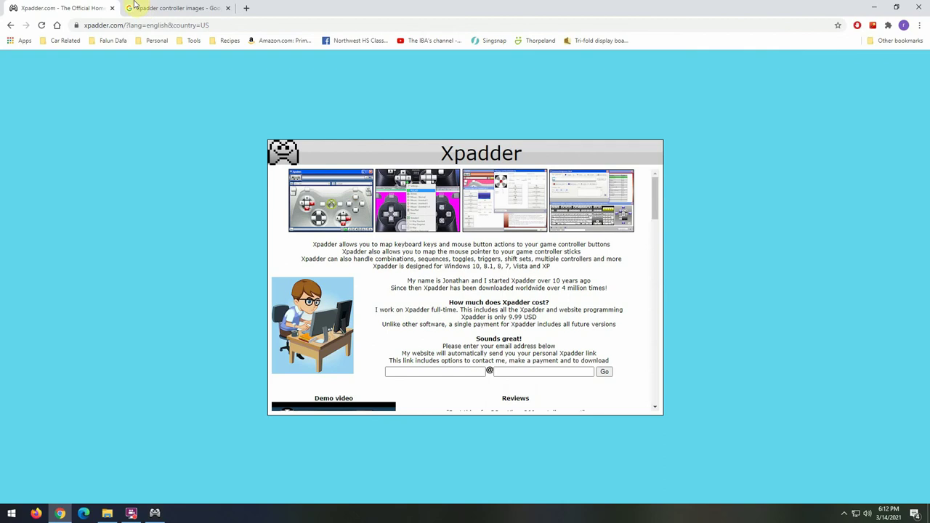
pyautogui.click(134, 7)
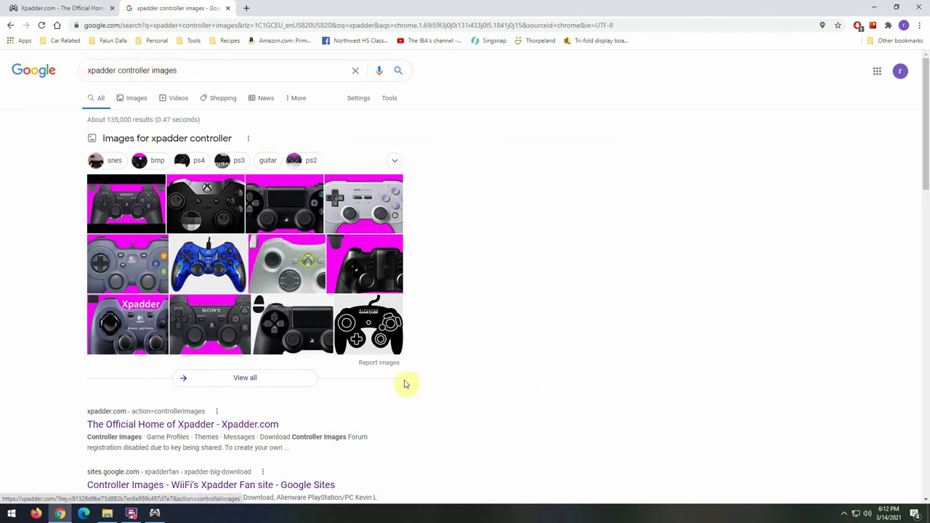
pyautogui.scroll(-1, 472, 341)
pyautogui.scroll(1, 457, 191)
pyautogui.scroll(-1, 460, 321)
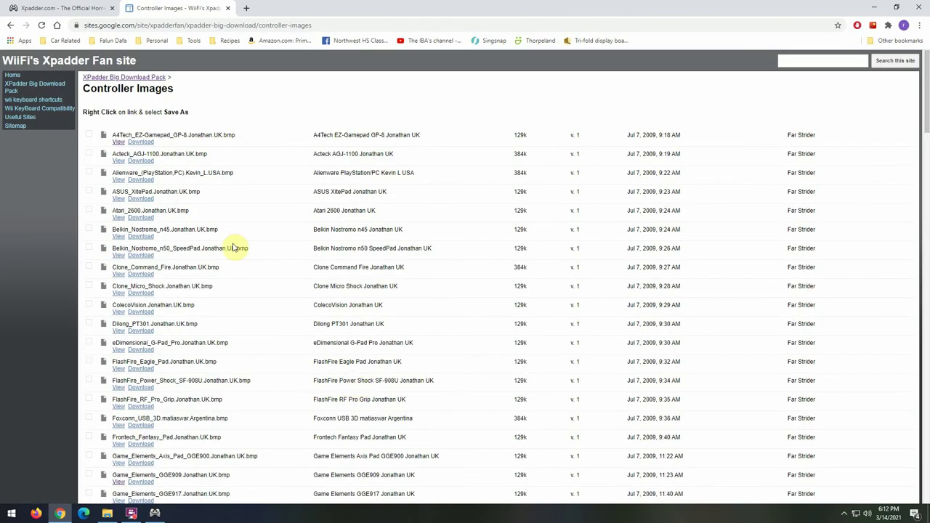
pyautogui.scroll(-2, 178, 258)
pyautogui.scroll(-2, 153, 279)
pyautogui.scroll(3, 182, 266)
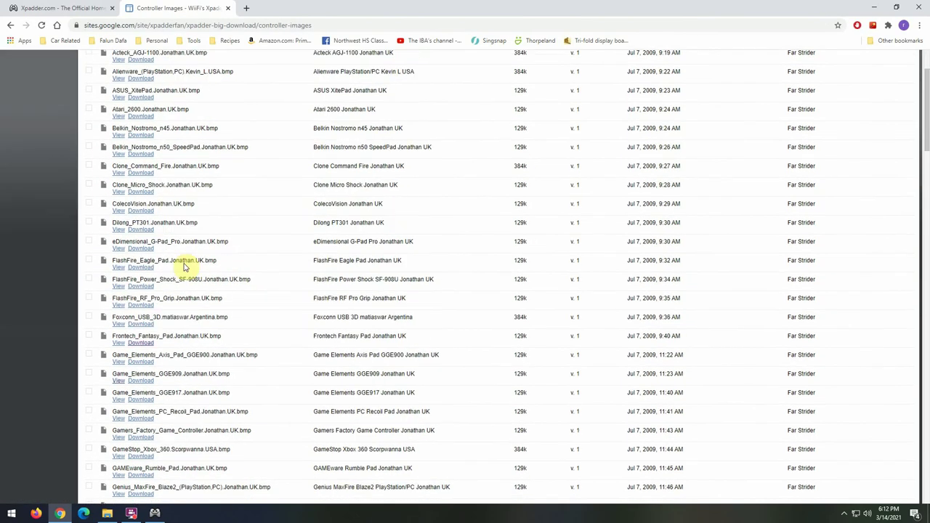
pyautogui.click(117, 215)
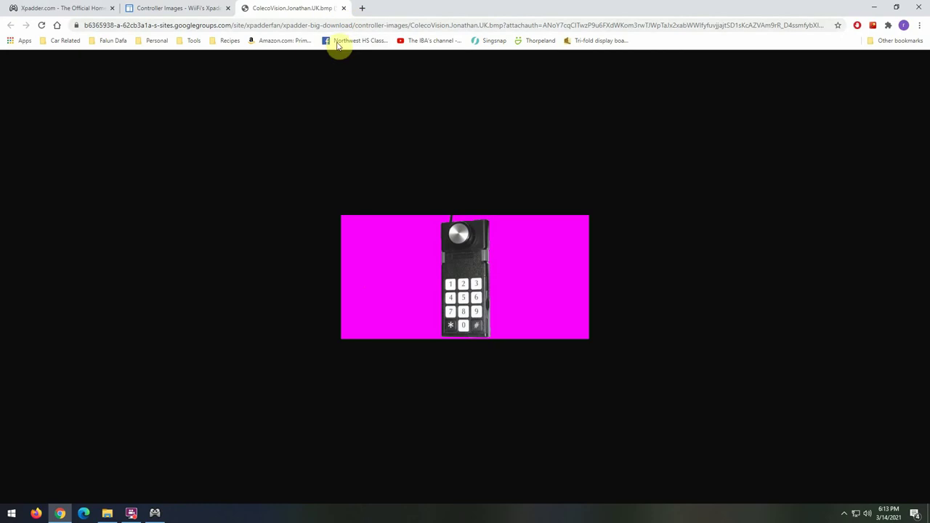
pyautogui.click(344, 8)
pyautogui.hotkey('alt', 'Left')
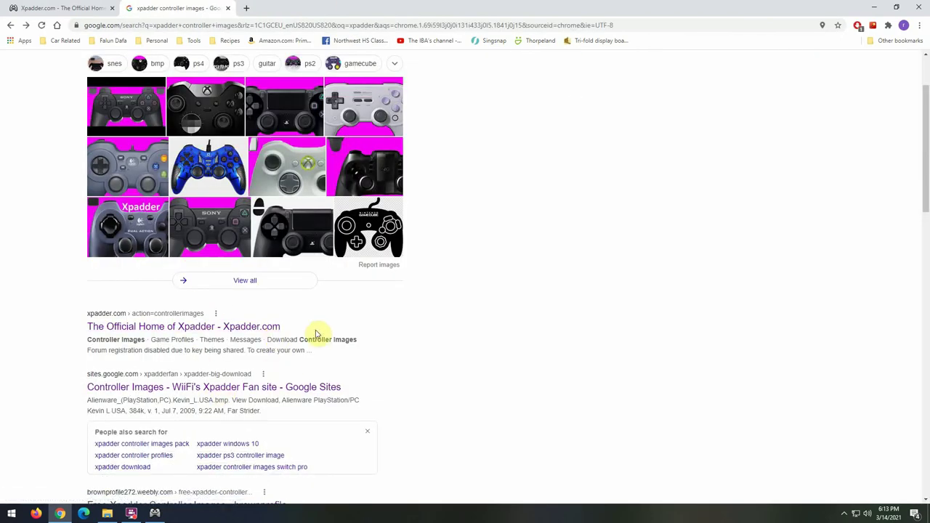
# Examine the Controller Images page on the official Xpadder site and put the browser away.
pyautogui.click(250, 327)
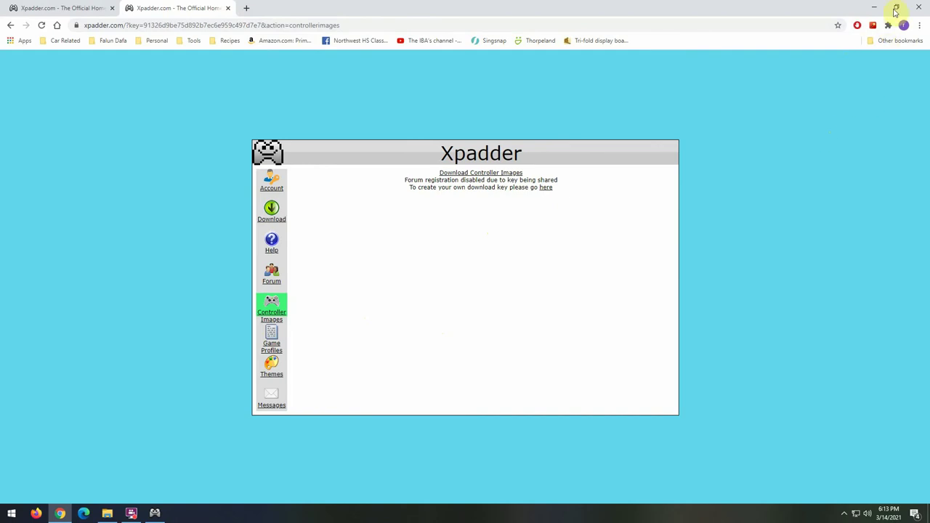
pyautogui.click(70, 8)
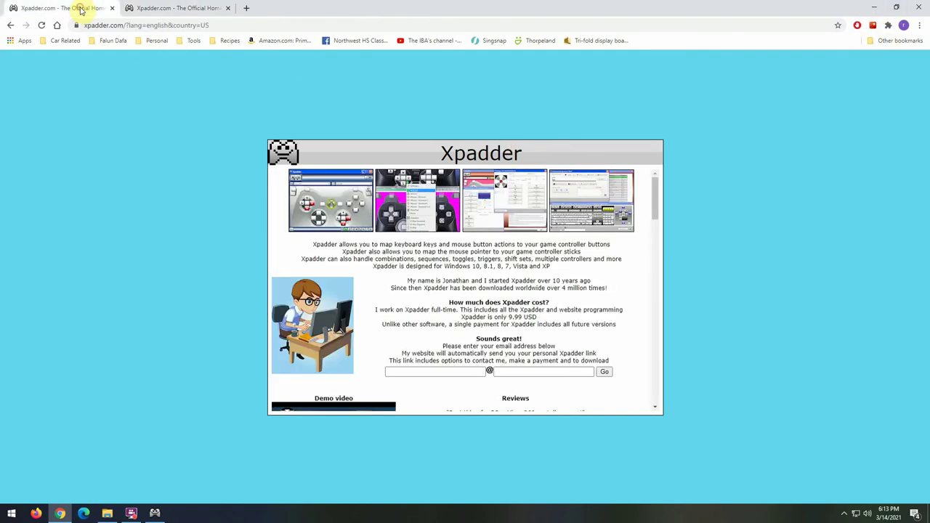
pyautogui.click(874, 7)
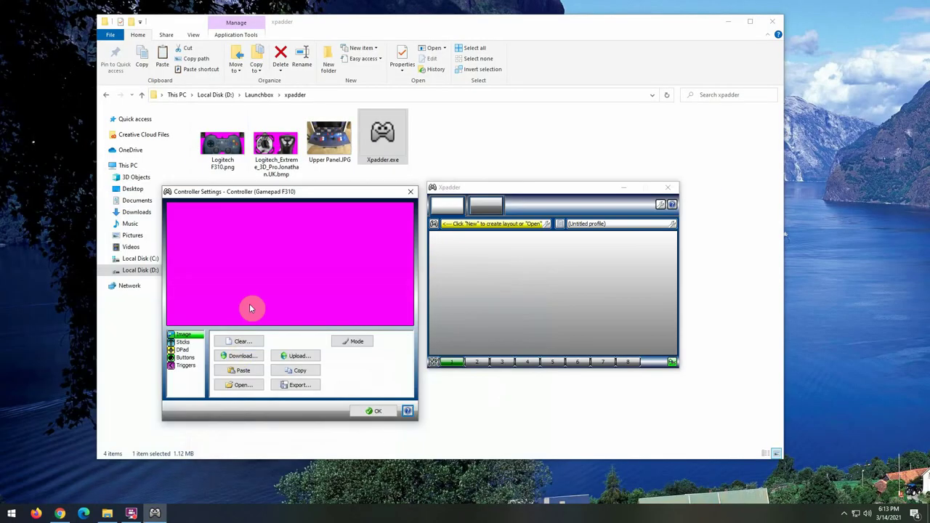
# Copy the Logitech F310.png picture from the Photos viewer and paste it into Xpadder as the controller layout's image.
pyautogui.click(226, 152)
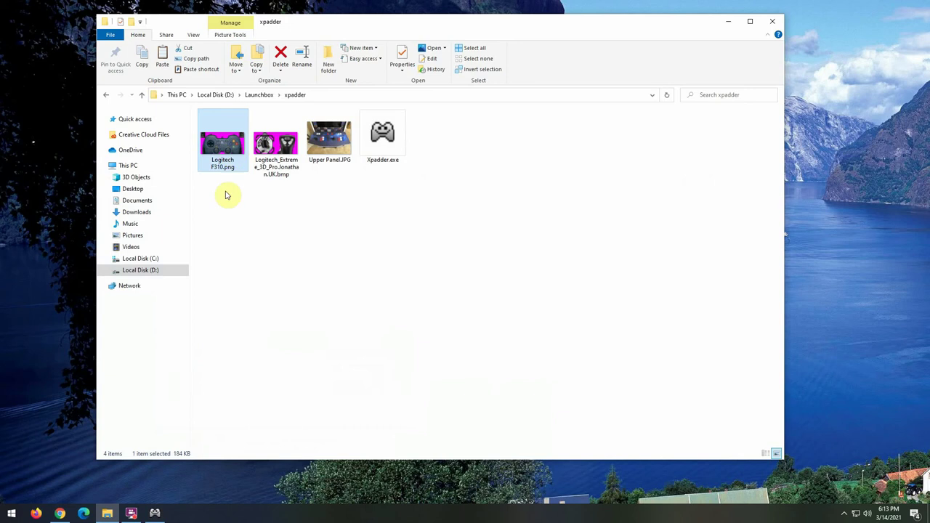
pyautogui.click(154, 512)
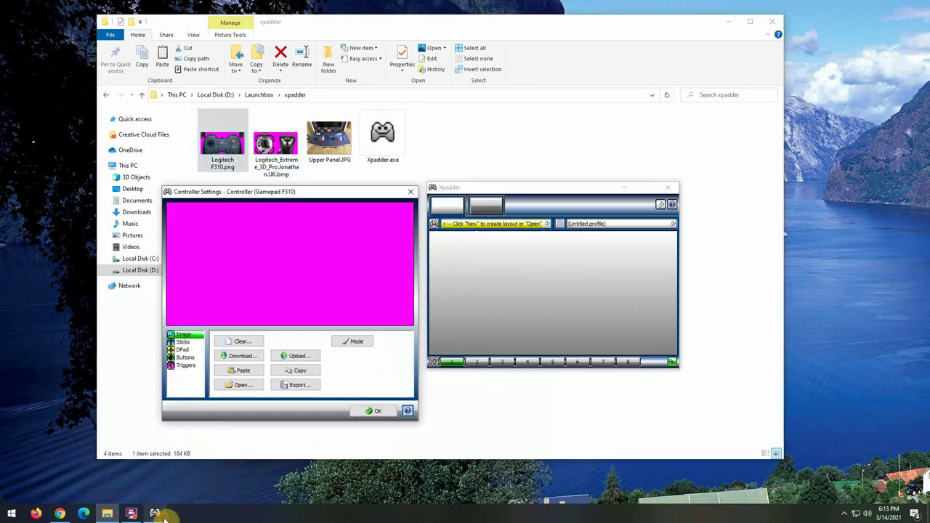
pyautogui.doubleClick(231, 150)
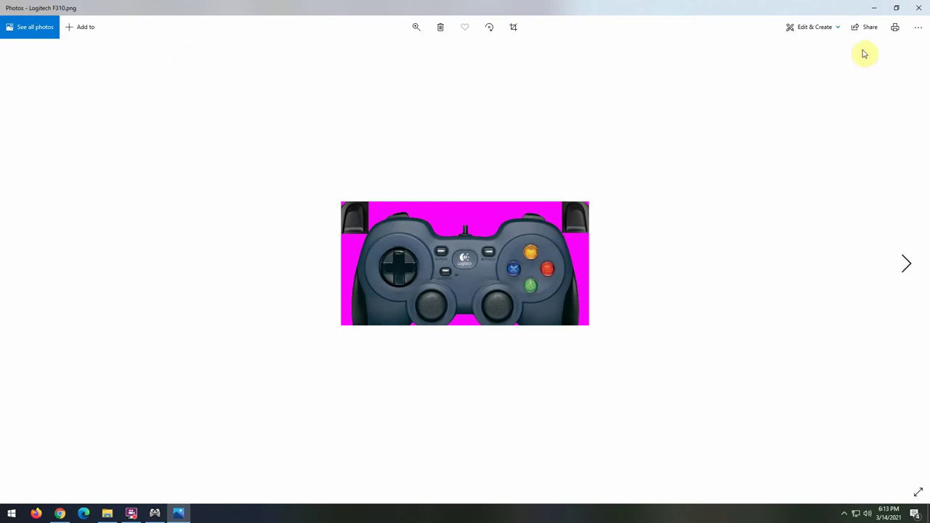
pyautogui.click(919, 32)
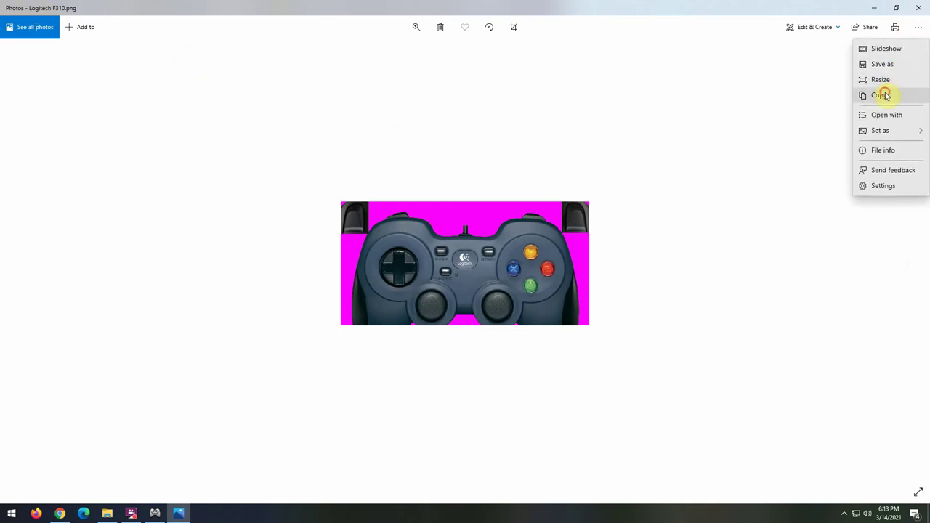
pyautogui.click(885, 93)
pyautogui.click(877, 14)
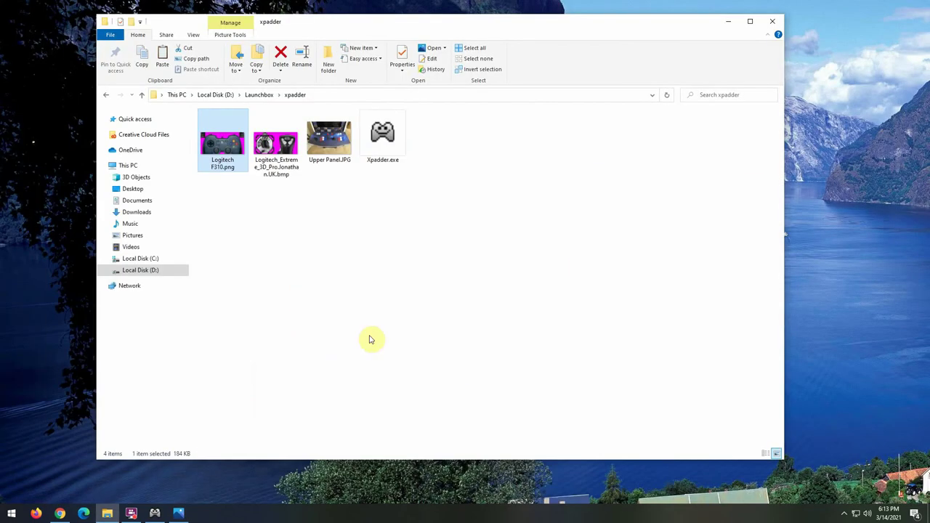
pyautogui.click(179, 513)
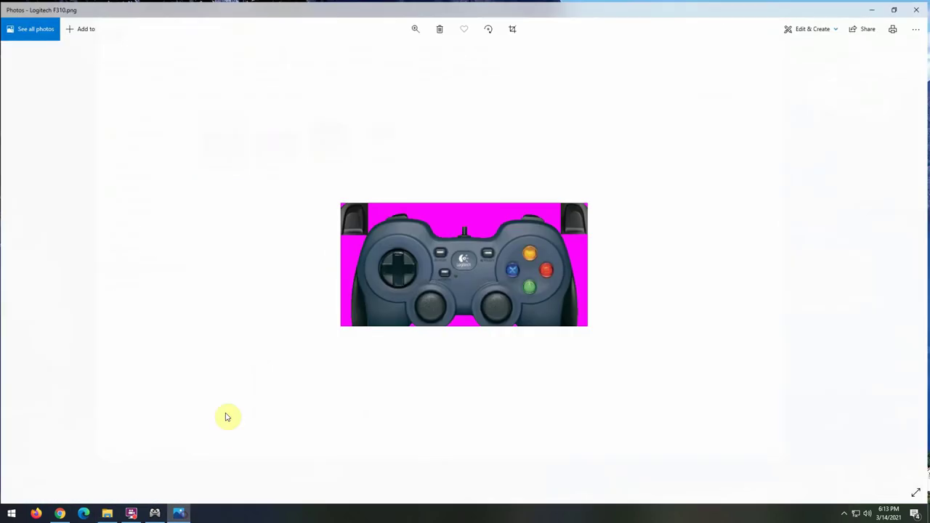
pyautogui.click(878, 9)
pyautogui.click(154, 513)
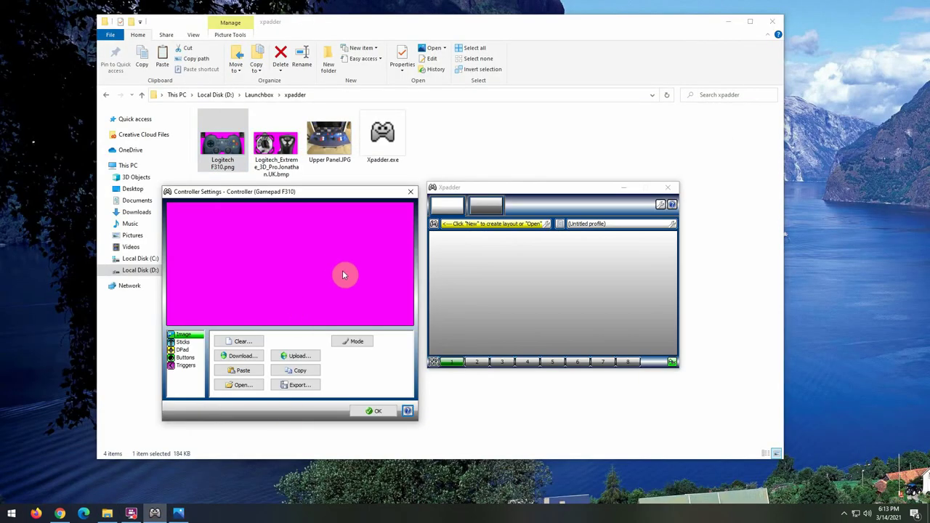
pyautogui.click(242, 370)
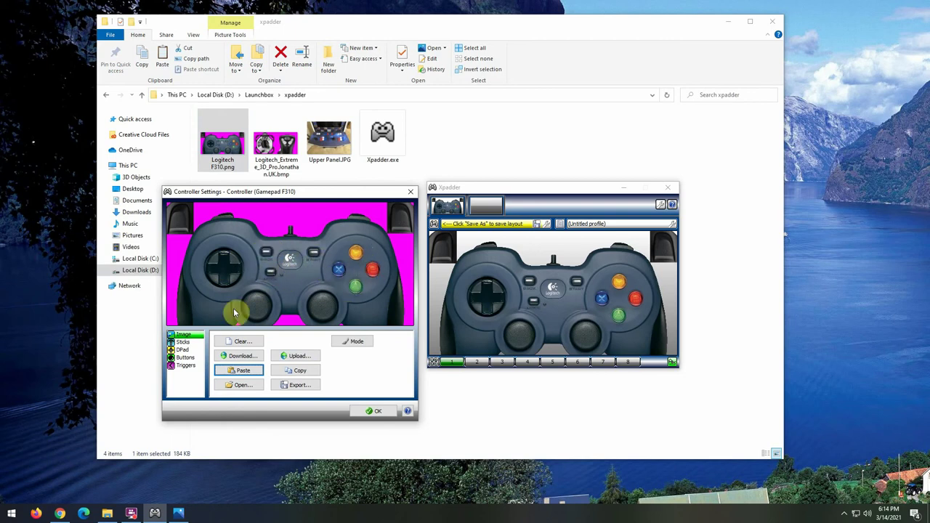
# Enable the DPad and detect its four directions, place it over the pictured directional pad, and set it to 8-Way.
pyautogui.click(182, 351)
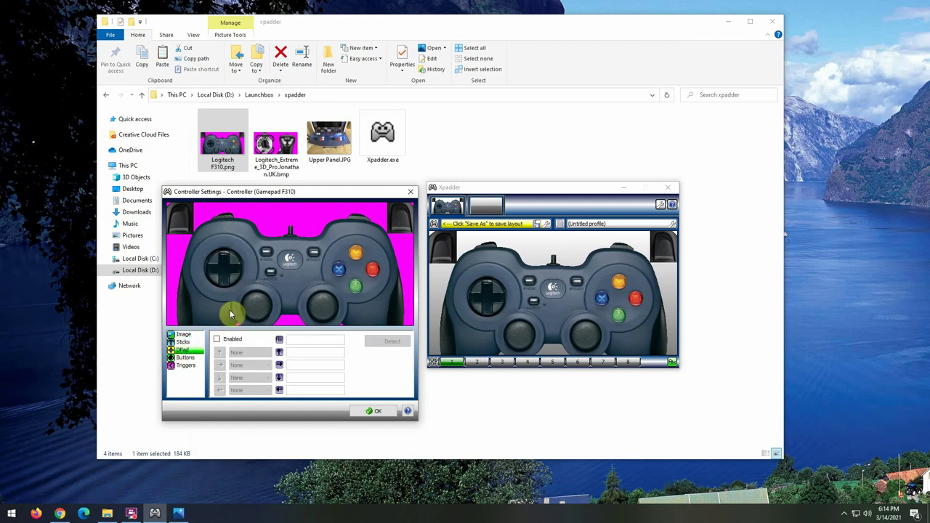
pyautogui.click(216, 341)
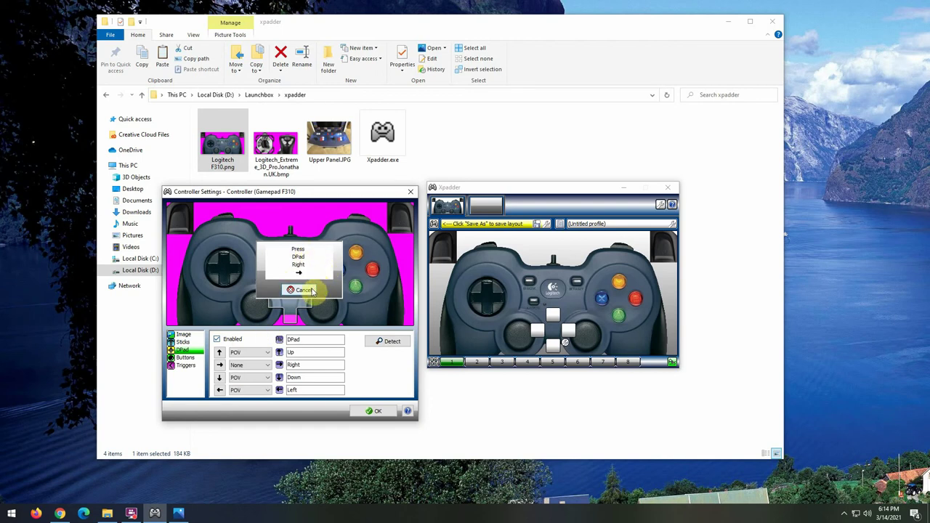
pyautogui.moveTo(293, 300); pyautogui.dragTo(228, 267)
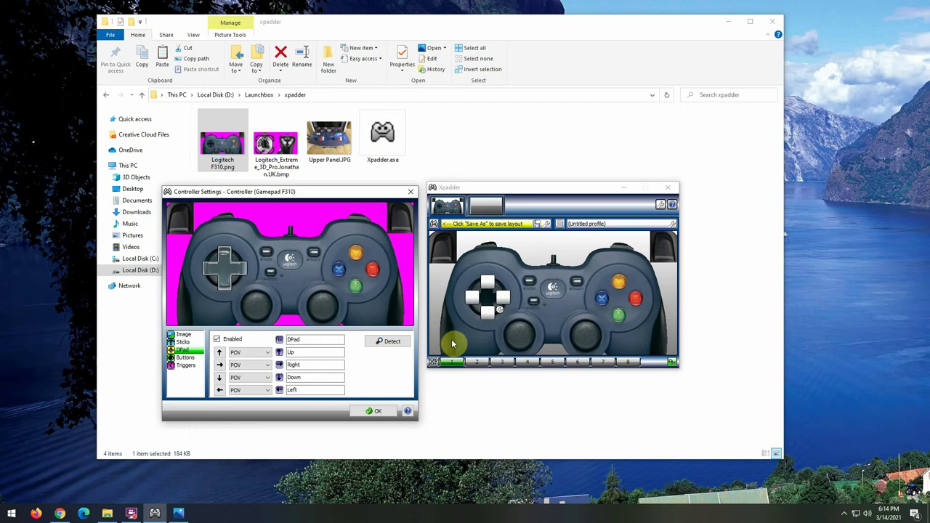
pyautogui.click(500, 312)
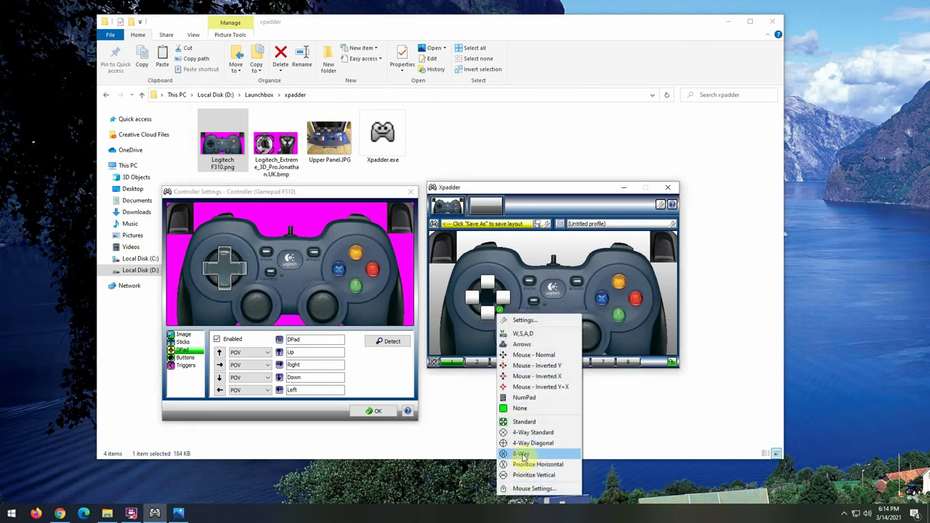
pyautogui.click(525, 454)
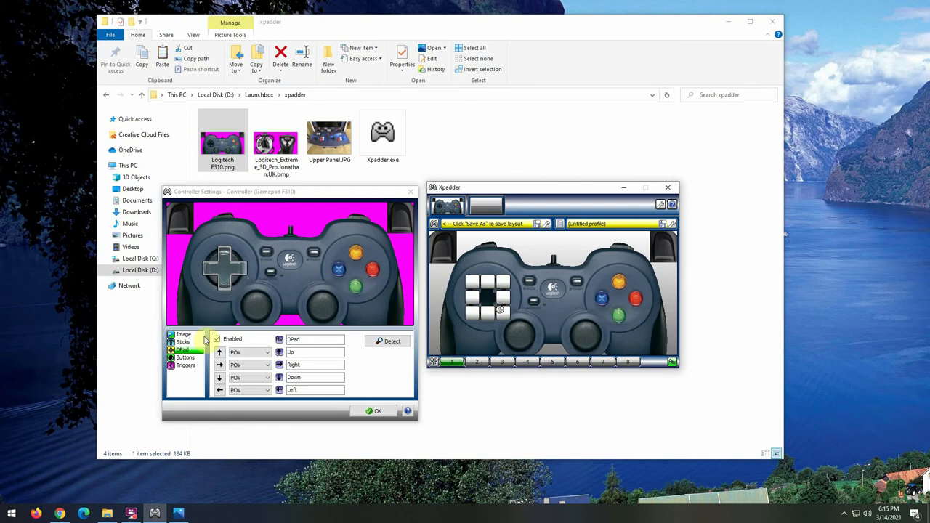
# Enable and detect Stick 1 and Stick 2, placing them over the left and right thumbsticks in the controller image.
pyautogui.click(184, 343)
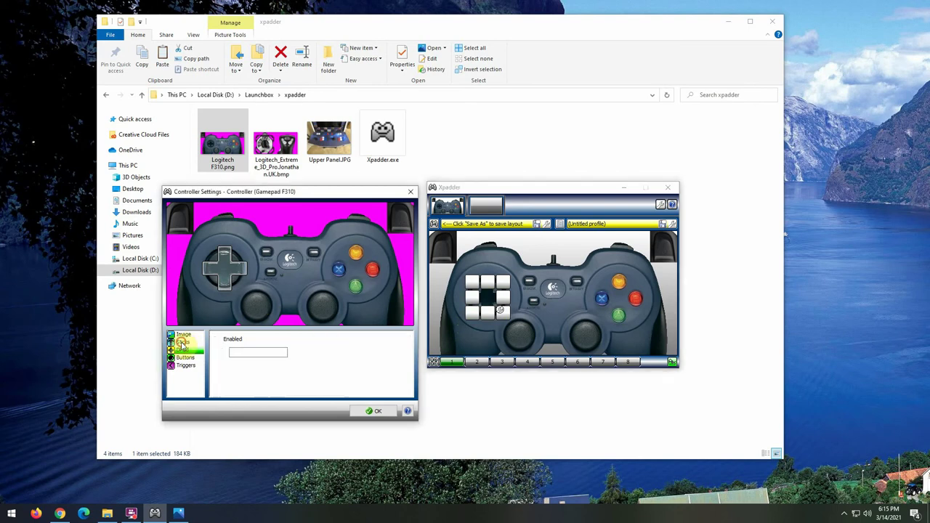
pyautogui.click(216, 339)
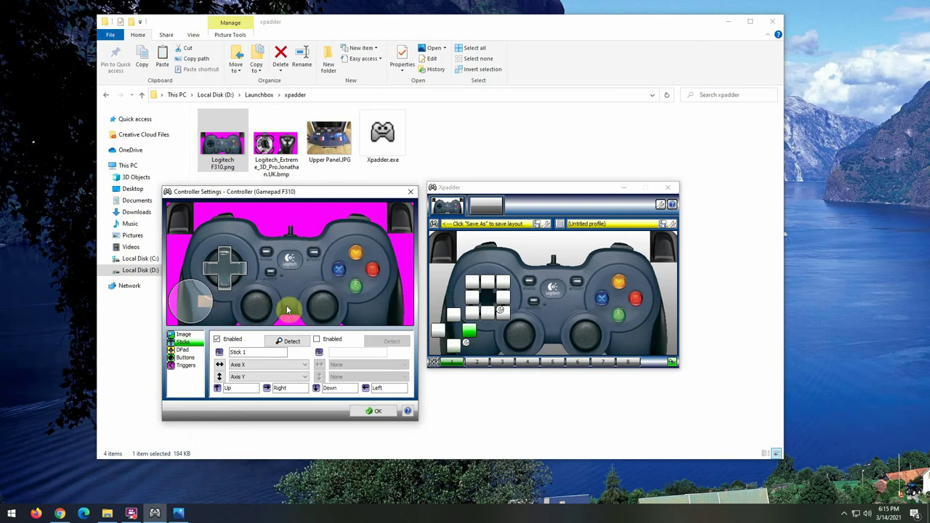
pyautogui.moveTo(197, 306); pyautogui.dragTo(252, 303)
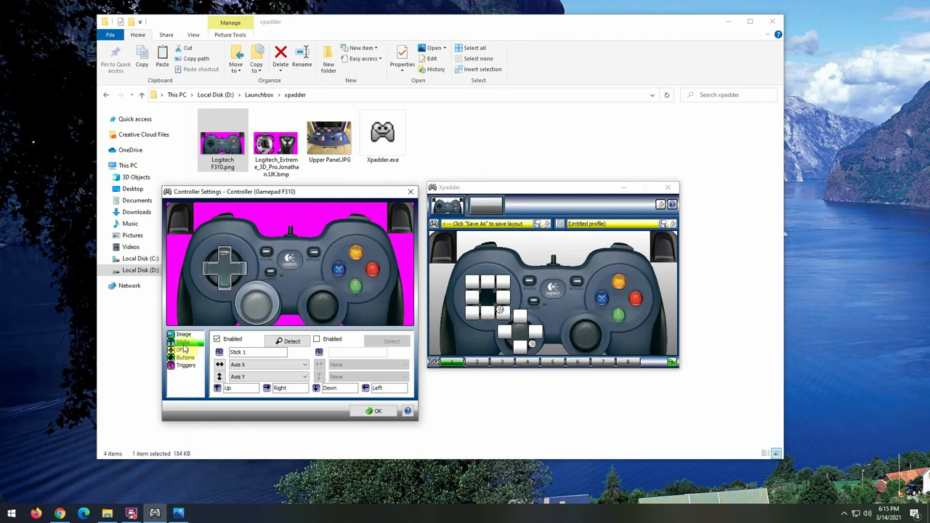
pyautogui.click(316, 340)
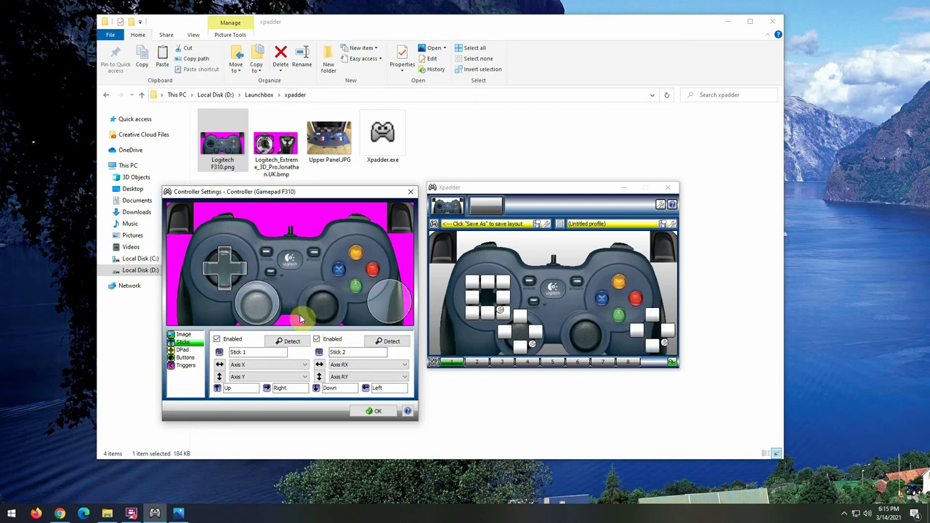
pyautogui.moveTo(384, 300); pyautogui.dragTo(325, 312)
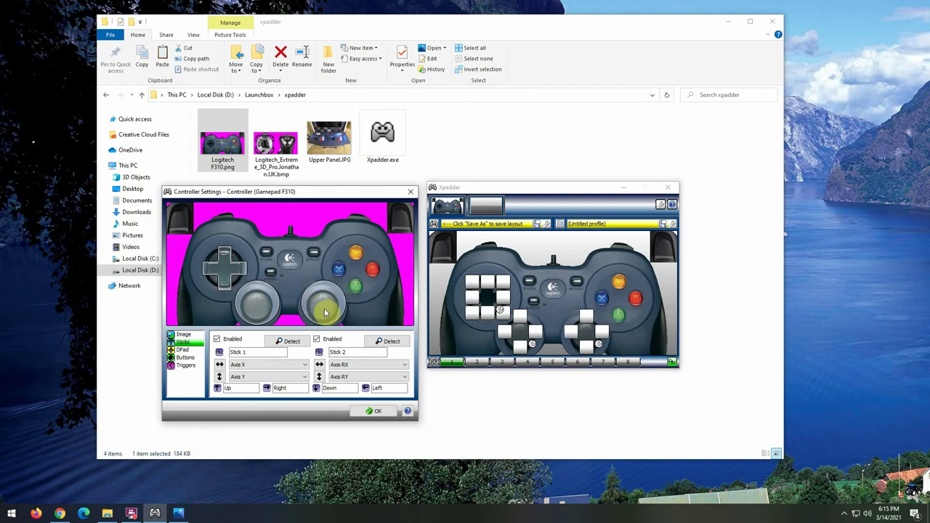
# Add Buttons 1 to 4 to the layout and place them over the green, red, blue and yellow face buttons respectively.
pyautogui.click(186, 357)
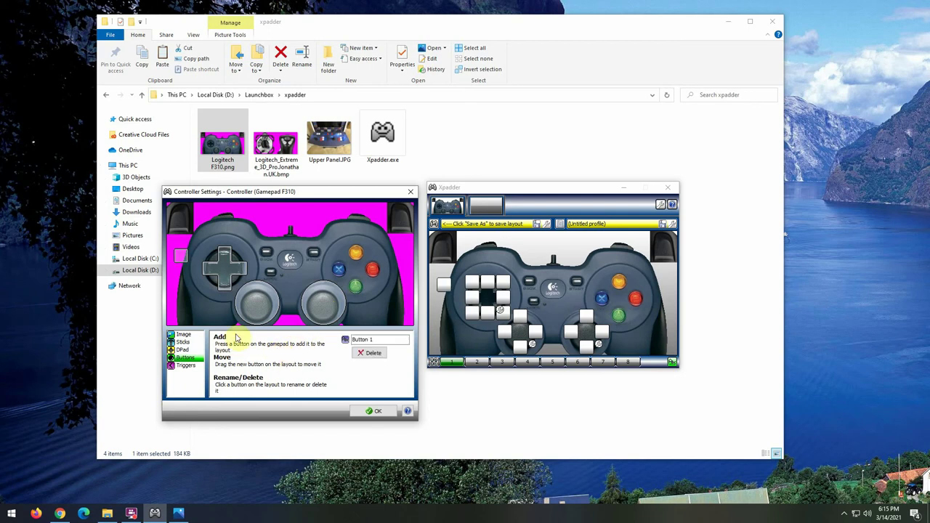
pyautogui.moveTo(356, 290); pyautogui.dragTo(355, 289)
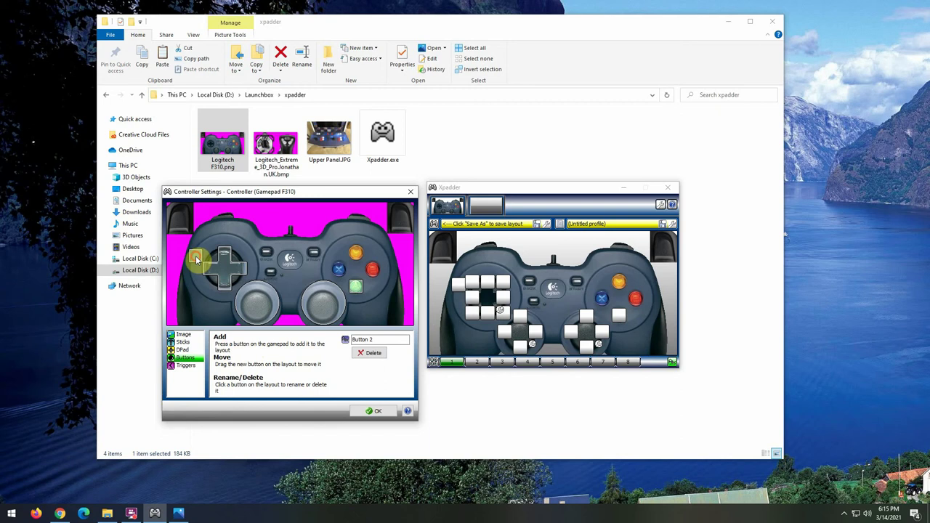
pyautogui.moveTo(362, 268); pyautogui.dragTo(373, 273)
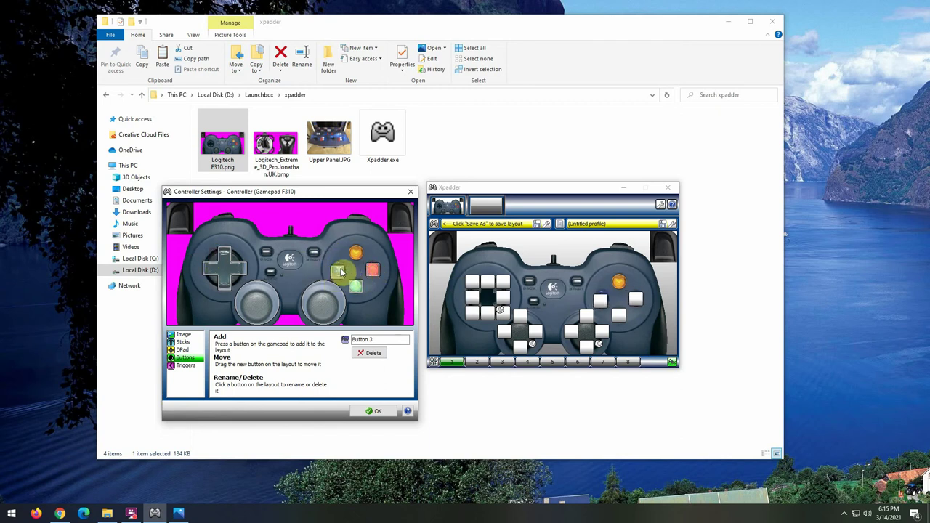
pyautogui.click(340, 273)
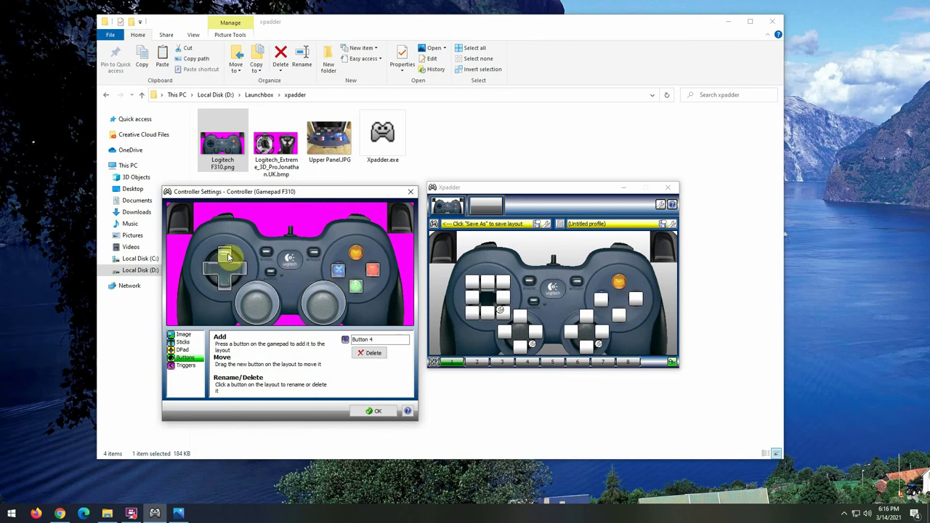
pyautogui.click(357, 252)
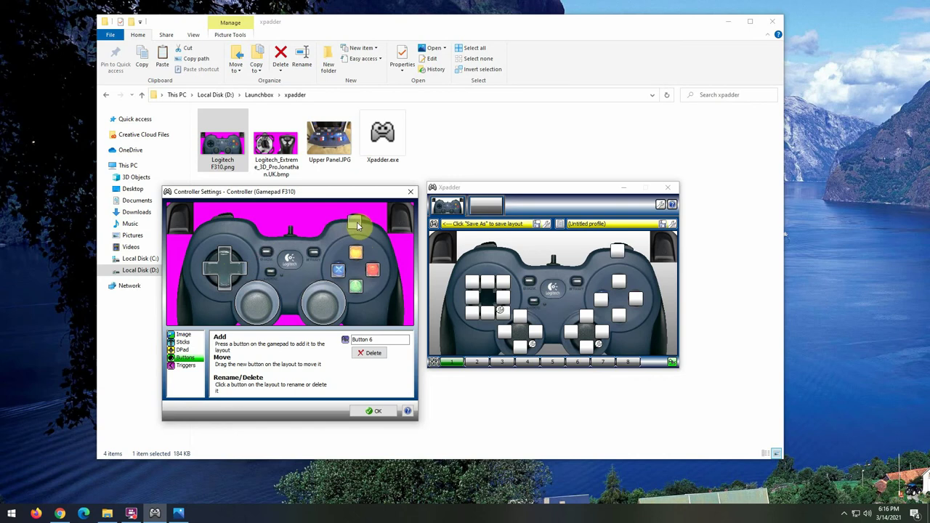
# Place Buttons 6 and 5 over the right and left shoulder insets and Button 8 and the last button over the two center buttons.
pyautogui.click(405, 223)
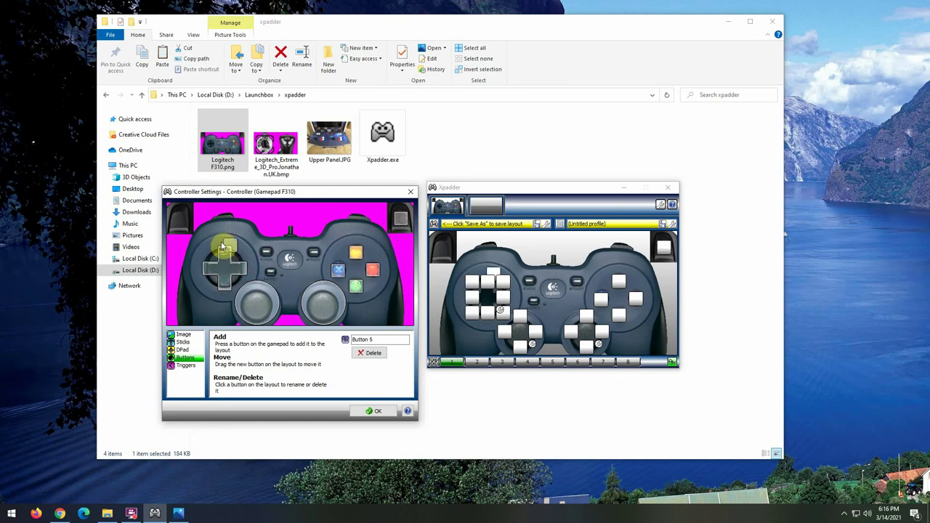
pyautogui.click(176, 223)
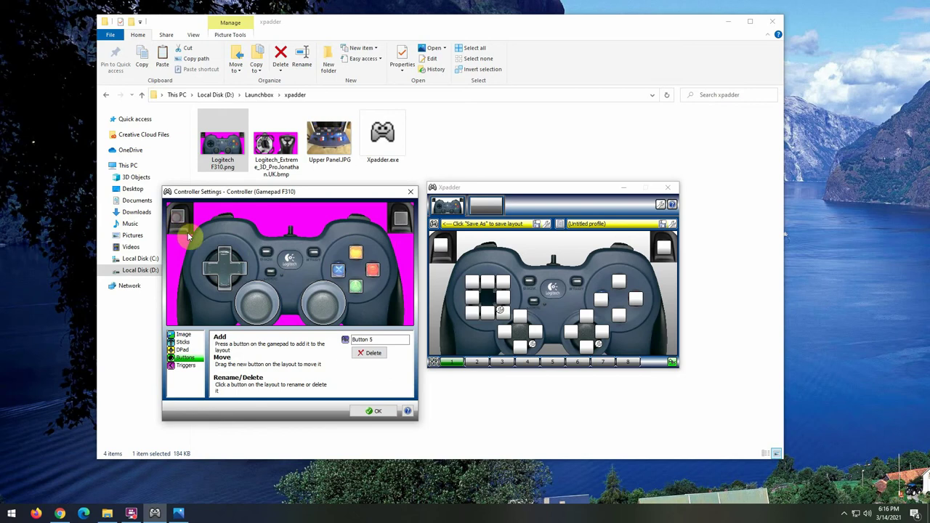
pyautogui.click(314, 254)
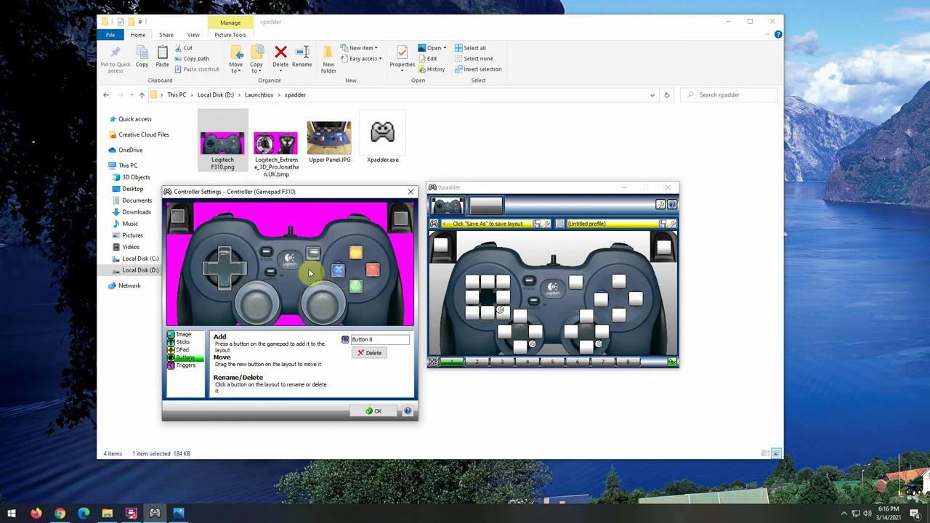
pyautogui.click(267, 253)
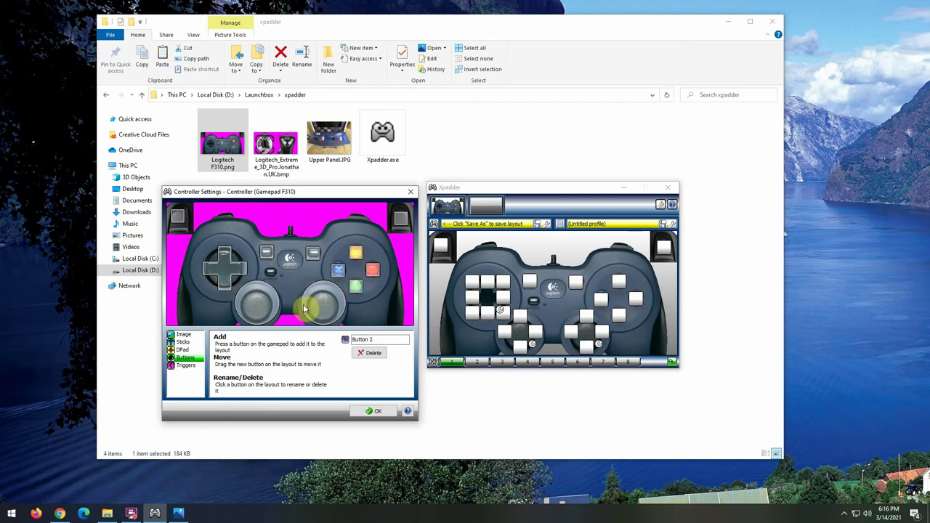
pyautogui.click(363, 411)
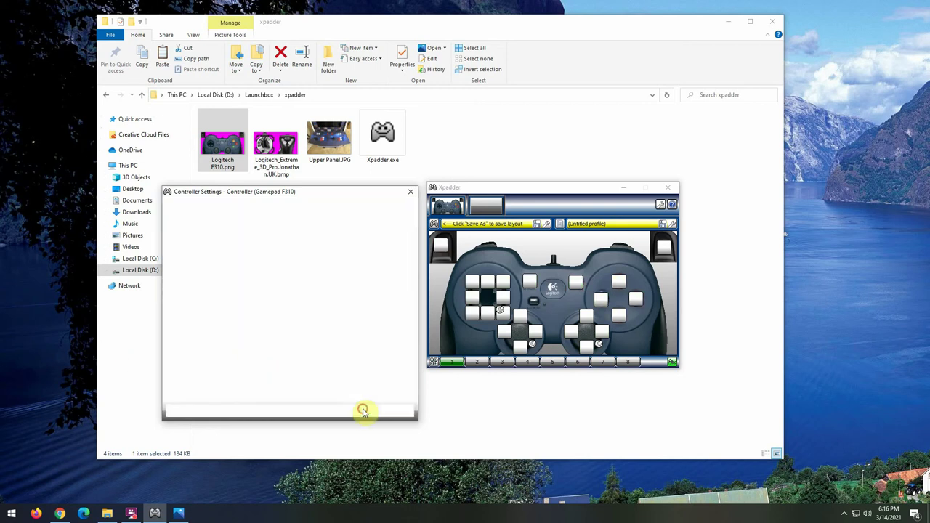
# Save the finished gamepad controller layout in the xpadder folder under the name Gamepad.
pyautogui.moveTo(521, 191); pyautogui.dragTo(426, 210)
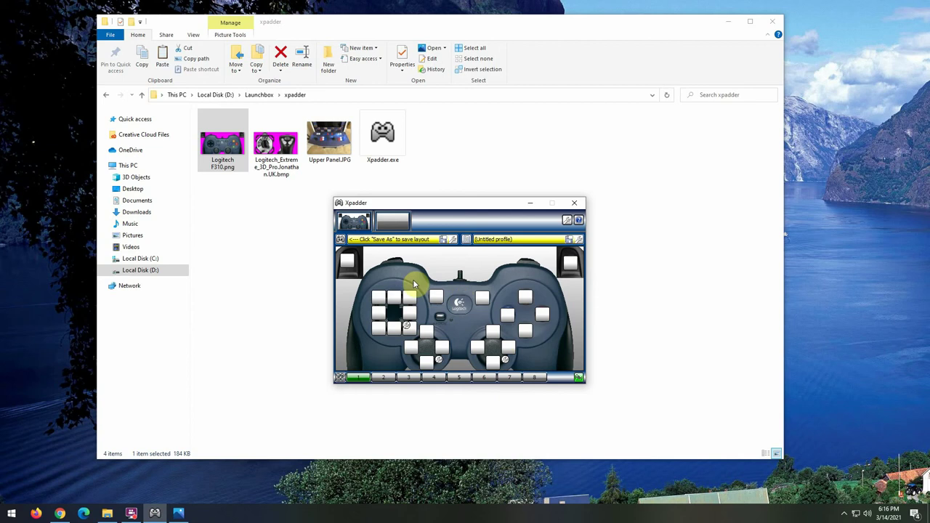
pyautogui.click(341, 240)
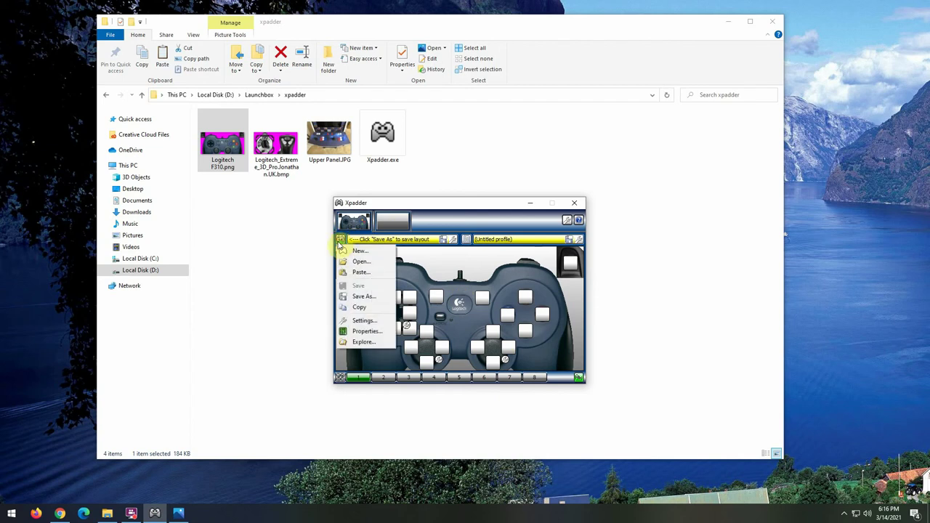
pyautogui.click(363, 296)
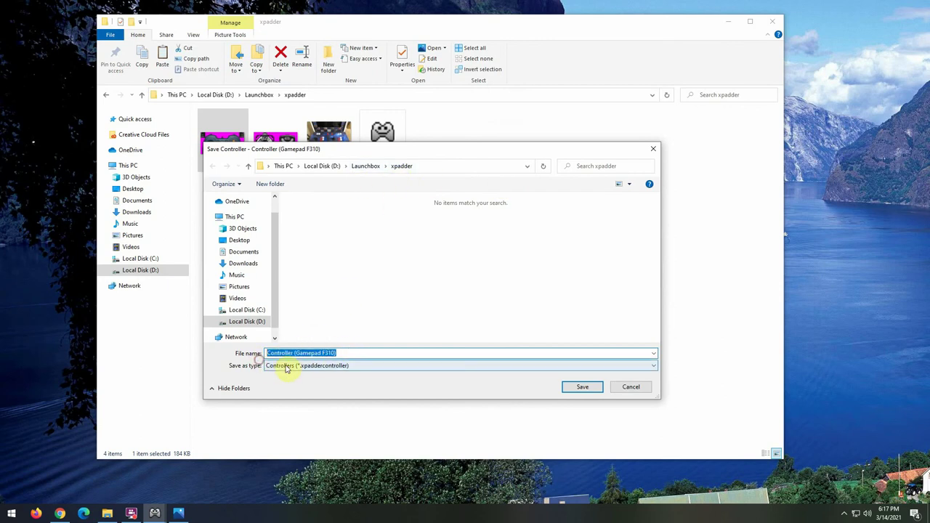
pyautogui.write('Gamepad')
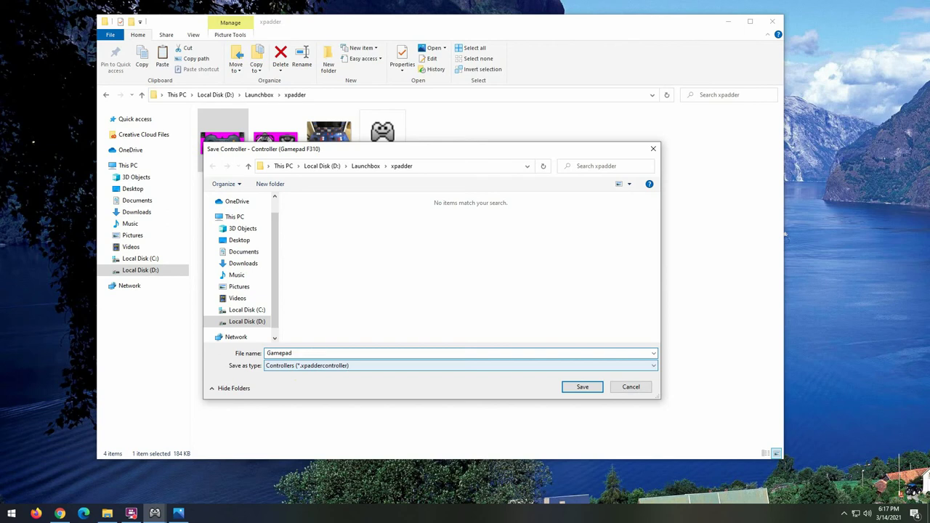
pyautogui.click(582, 386)
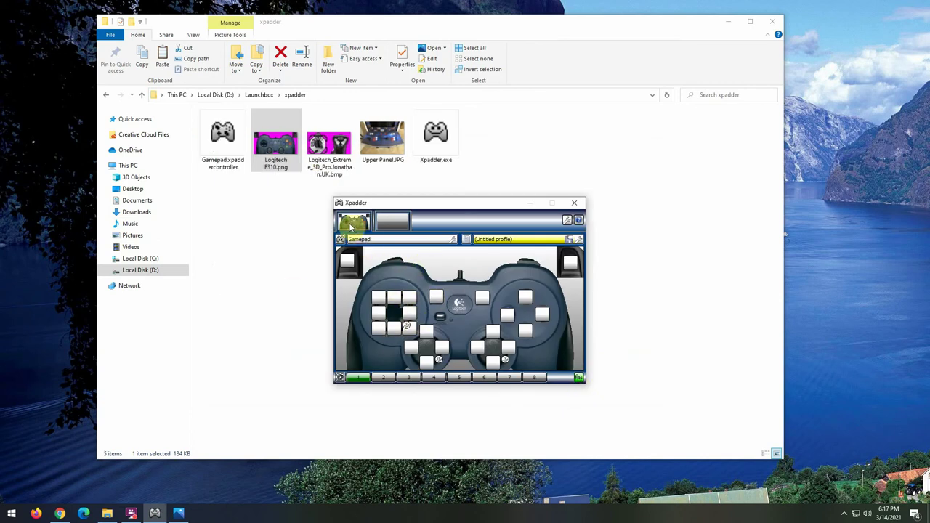
# Switch to the second controller and start a new layout for the Logitech Extreme 3D.
pyautogui.click(391, 225)
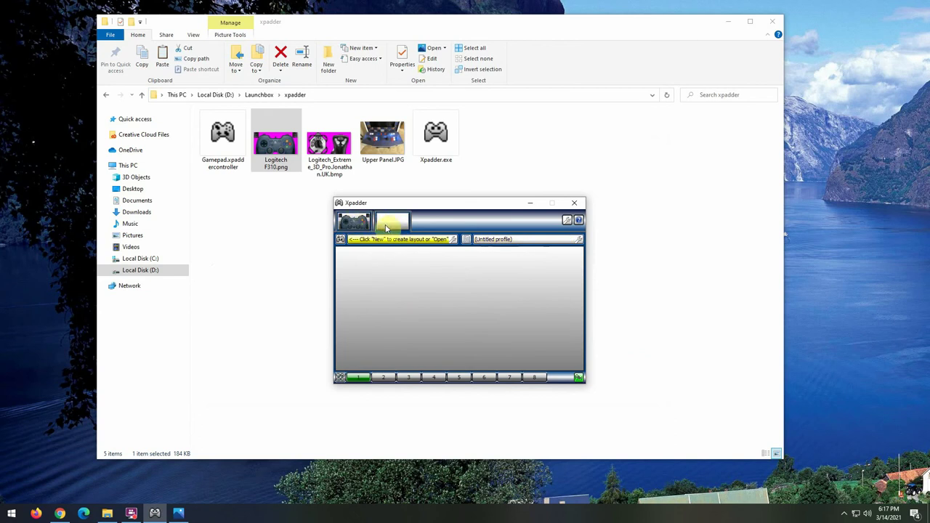
pyautogui.click(341, 241)
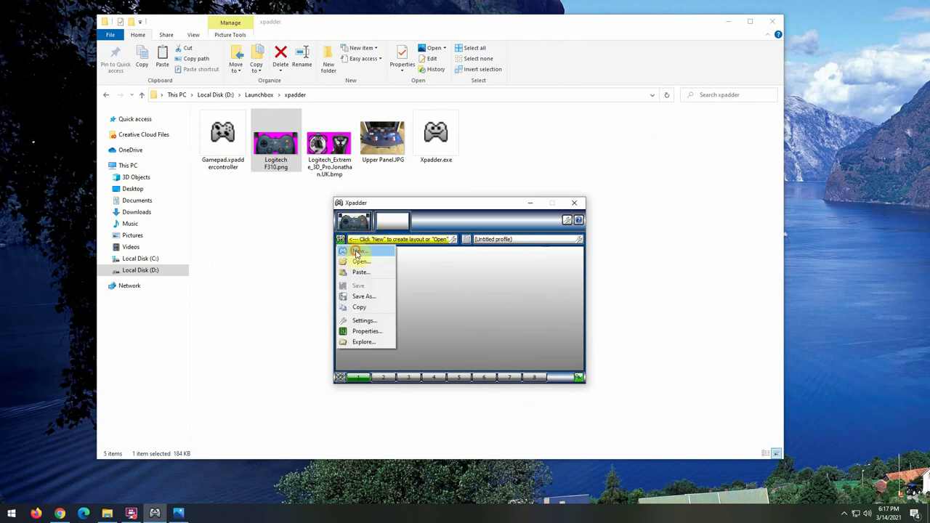
pyautogui.click(356, 252)
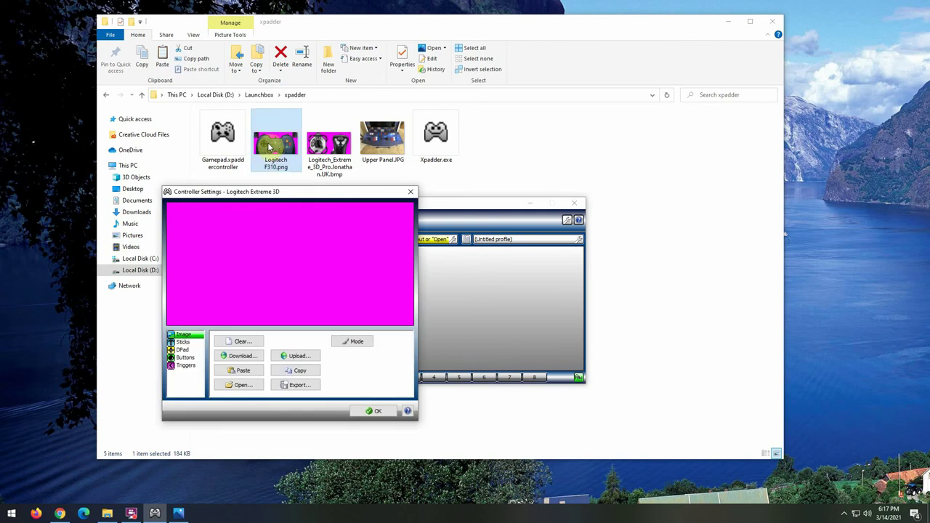
# Copy the Logitech_Extreme_3D_ProJonathan.UK.bmp picture from the Photos viewer and paste it into Xpadder as the Logitech Extreme 3D layout's image.
pyautogui.click(324, 150)
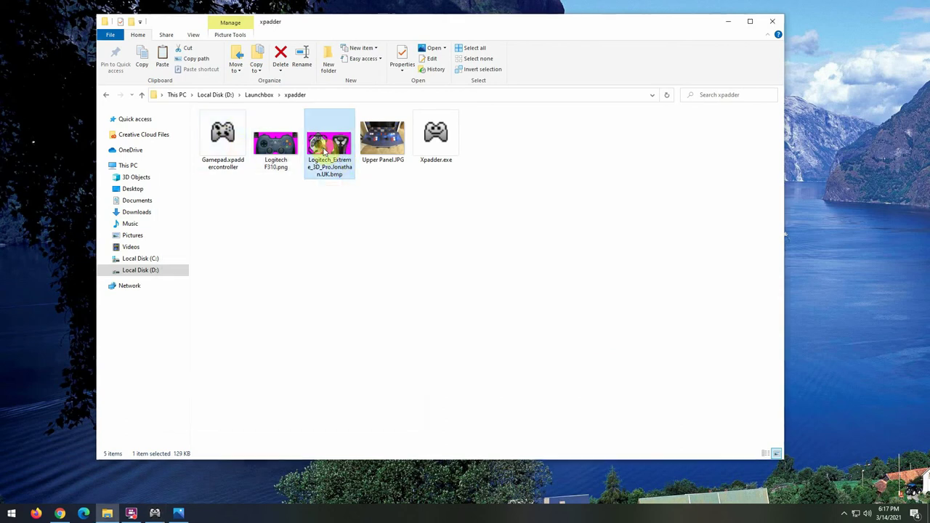
pyautogui.doubleClick(324, 150)
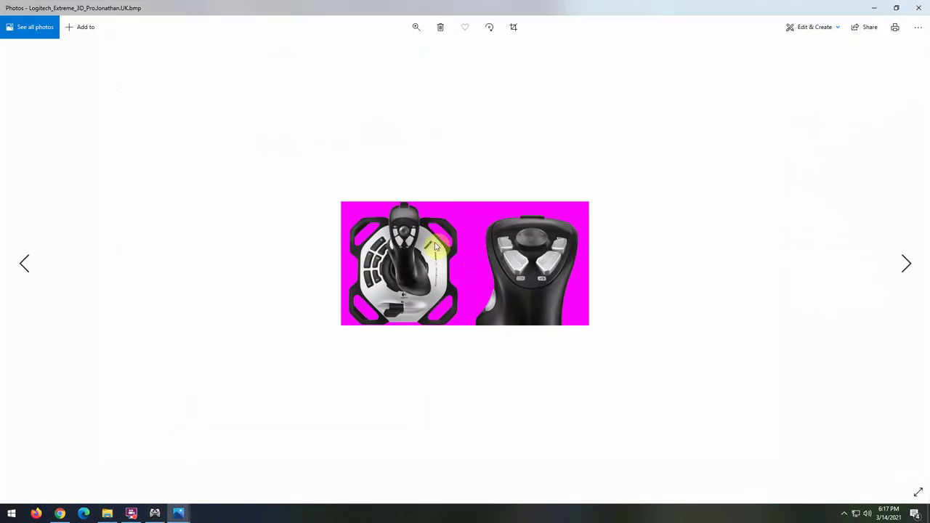
pyautogui.click(918, 27)
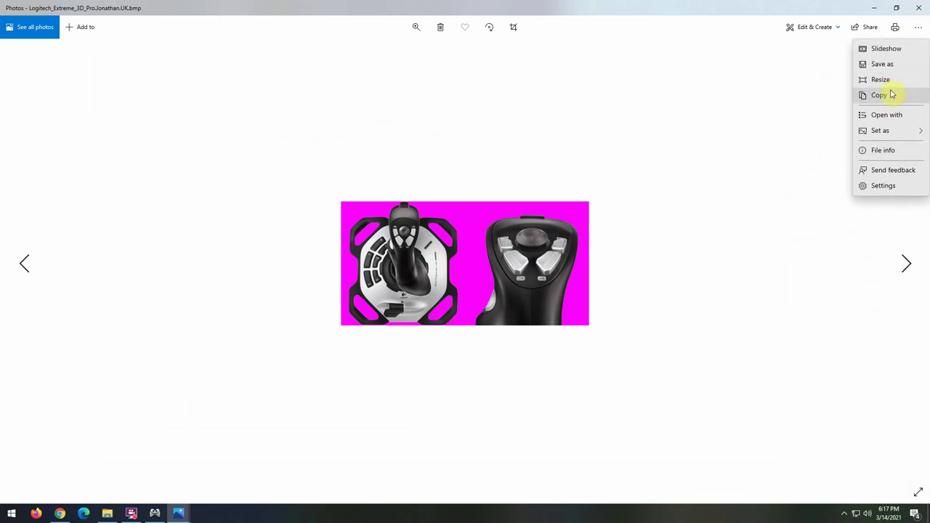
pyautogui.click(889, 93)
pyautogui.click(874, 7)
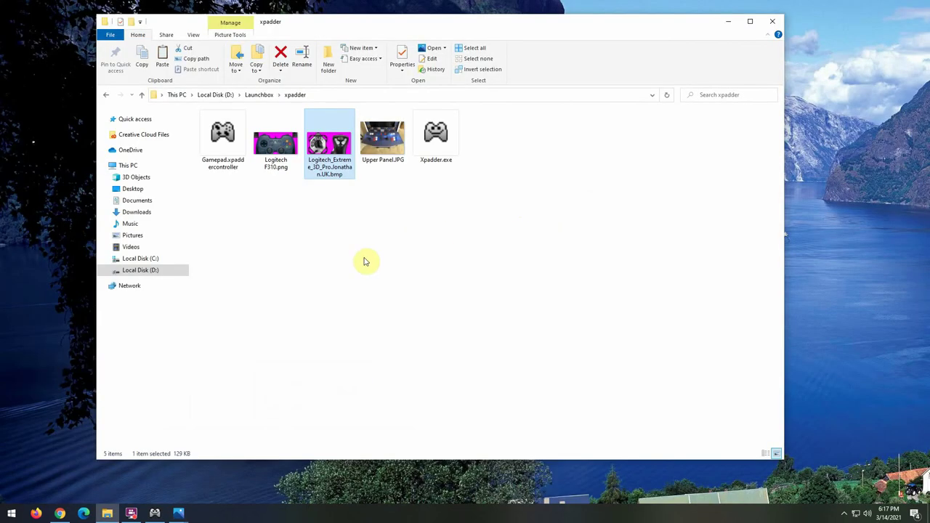
pyautogui.click(155, 512)
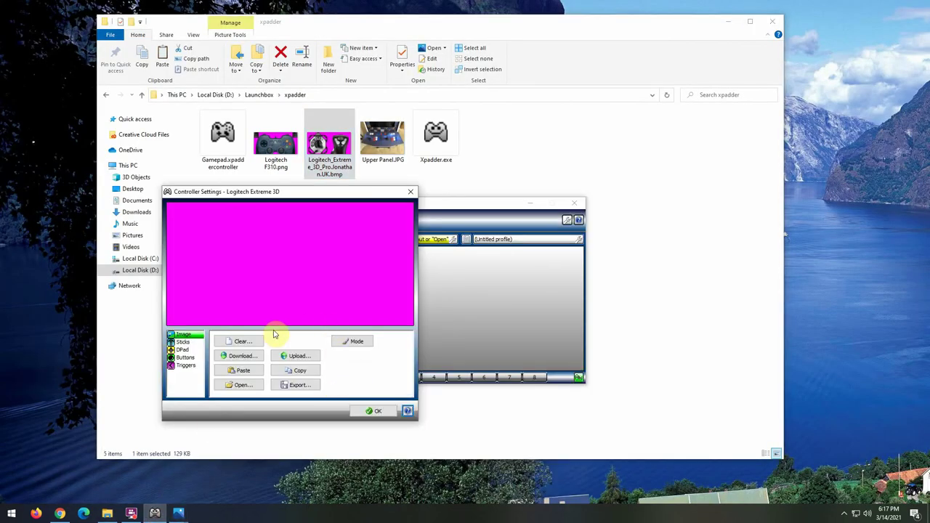
pyautogui.click(243, 371)
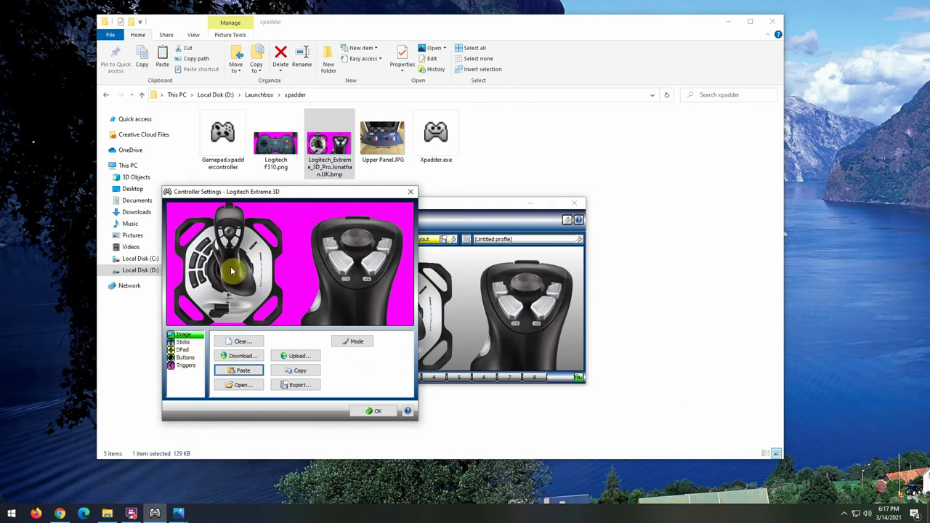
# Enable Stick 1 with Axis X and Axis Y, place it over the pictured joystick, and accept the controller settings.
pyautogui.click(183, 341)
pyautogui.click(216, 339)
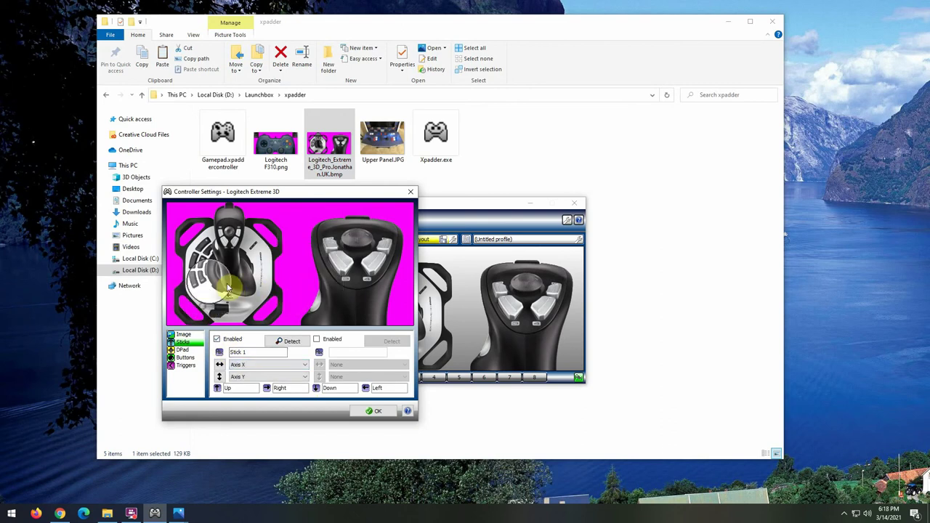
pyautogui.moveTo(245, 278); pyautogui.dragTo(247, 291)
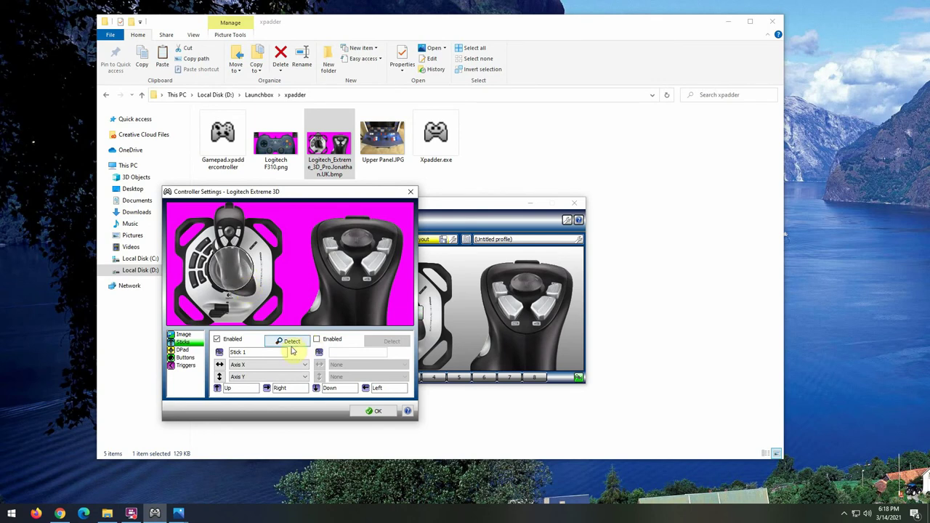
pyautogui.click(370, 412)
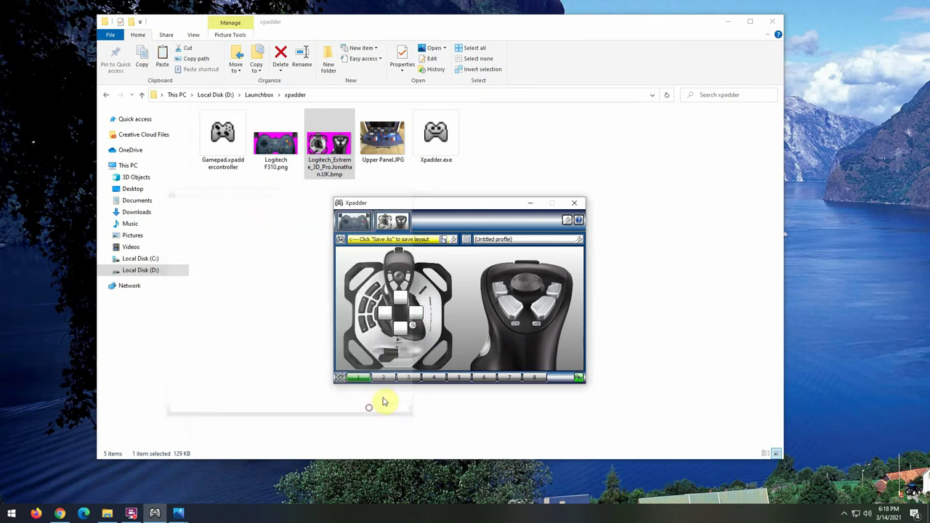
pyautogui.click(365, 228)
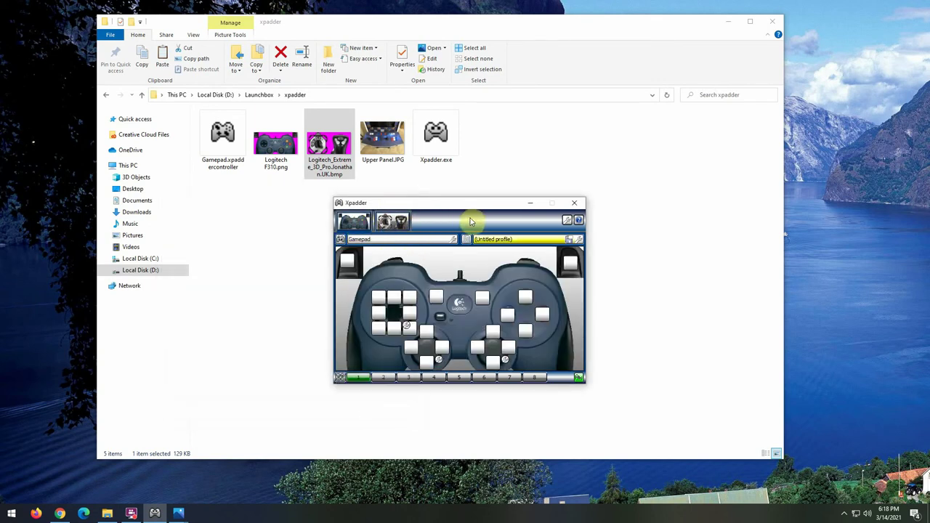
pyautogui.click(395, 221)
pyautogui.click(366, 228)
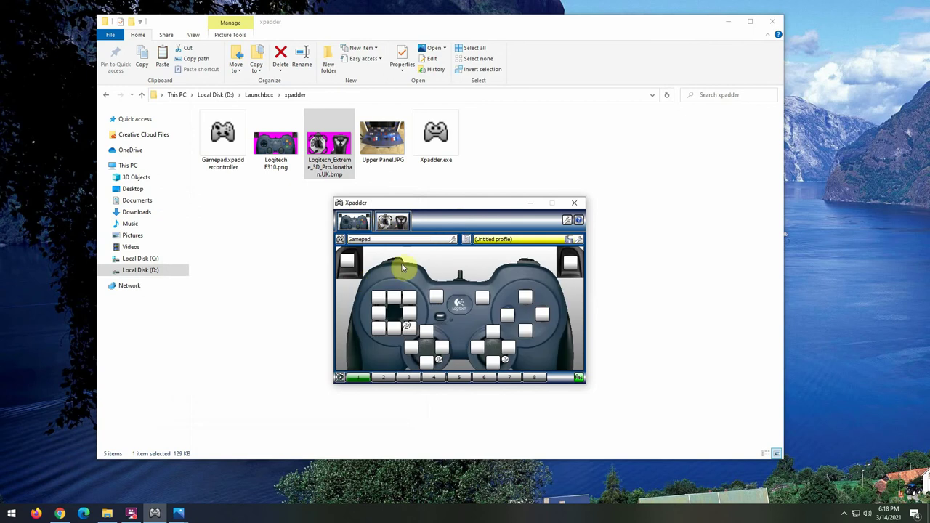
pyautogui.click(395, 220)
# Save the joystick's controller layout in the xpadder folder as Logitech Extreme 3D.
pyautogui.click(341, 241)
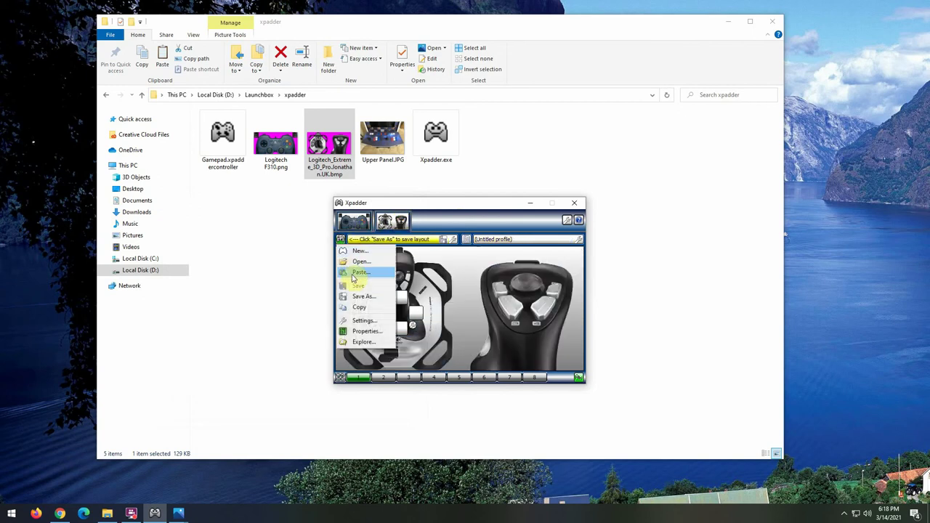
pyautogui.click(357, 295)
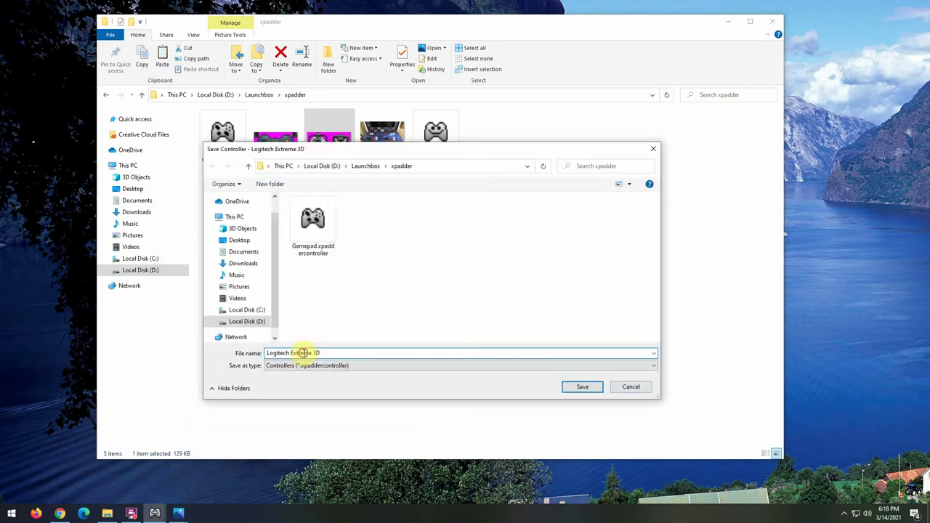
pyautogui.click(585, 387)
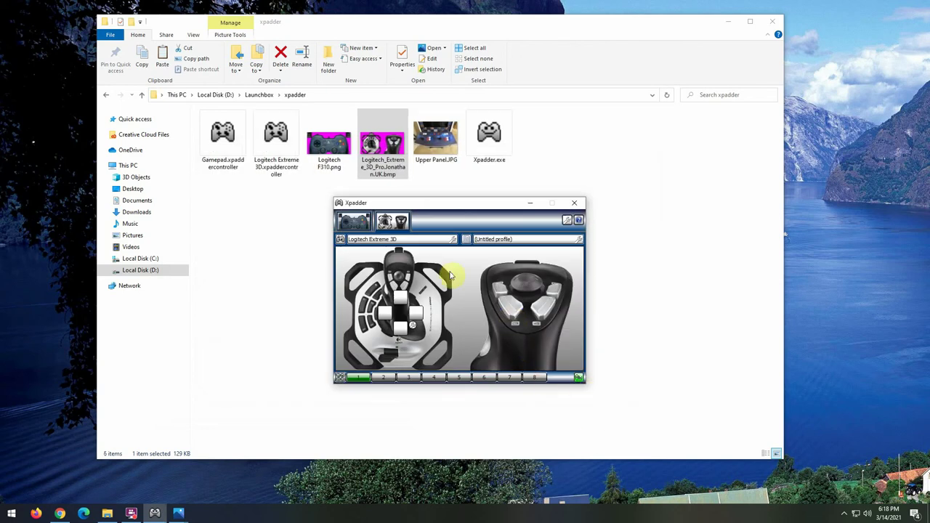
# Save the gamepad's untitled profile in the xpadder folder under the name Gamepad-Default.
pyautogui.click(361, 224)
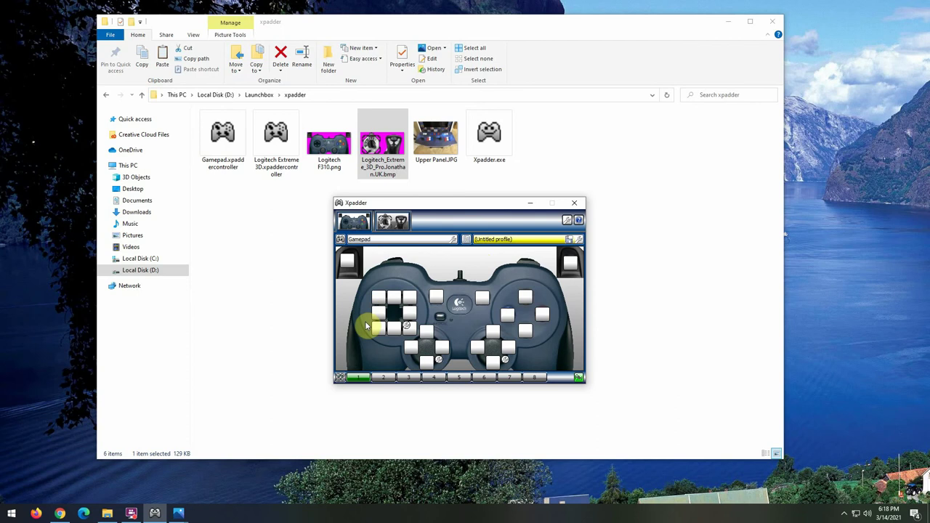
pyautogui.click(466, 240)
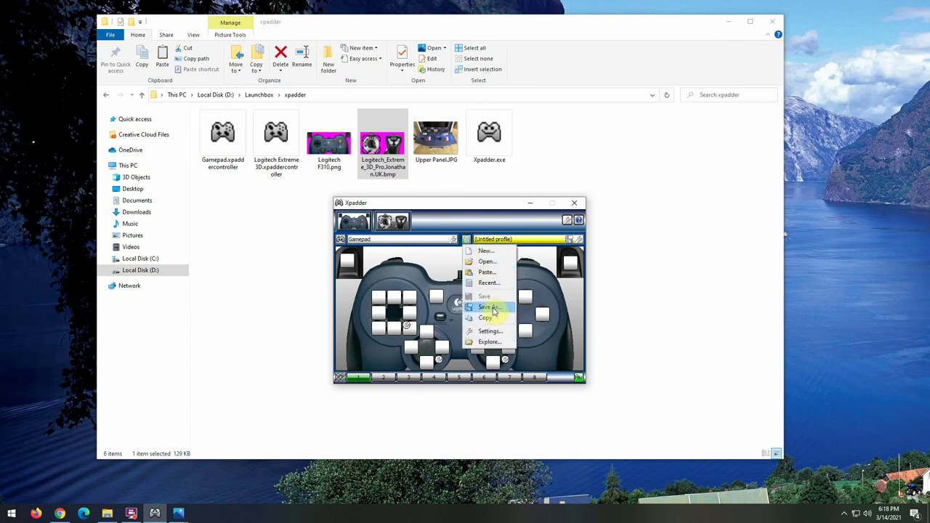
pyautogui.click(492, 309)
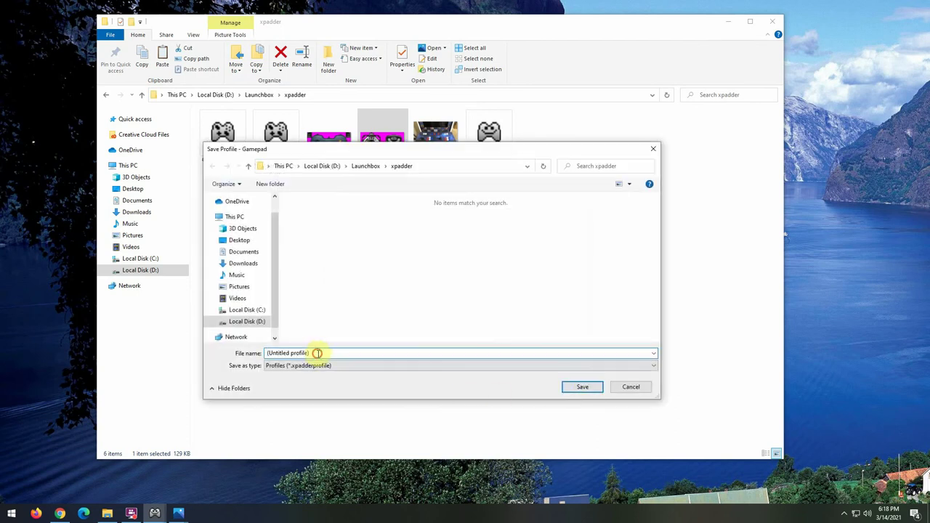
pyautogui.write('Game')
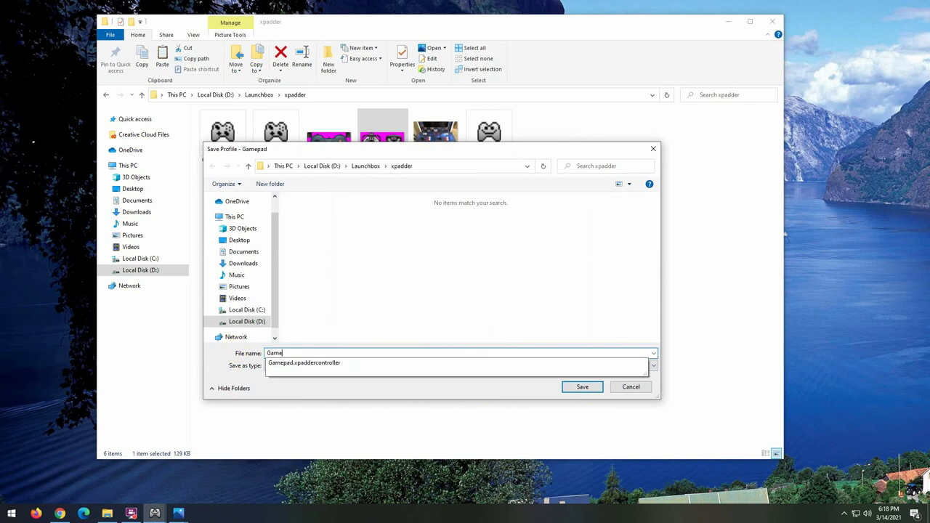
pyautogui.write('pad-Default')
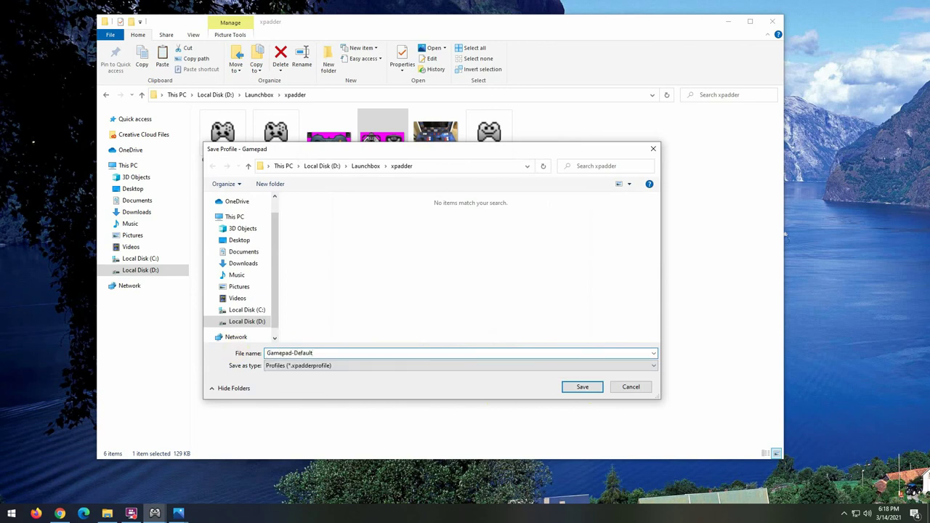
pyautogui.press('Return')
# Save the joystick's untitled profile in the xpadder folder under the name Logitech Extreme 3D-Default.
pyautogui.click(391, 224)
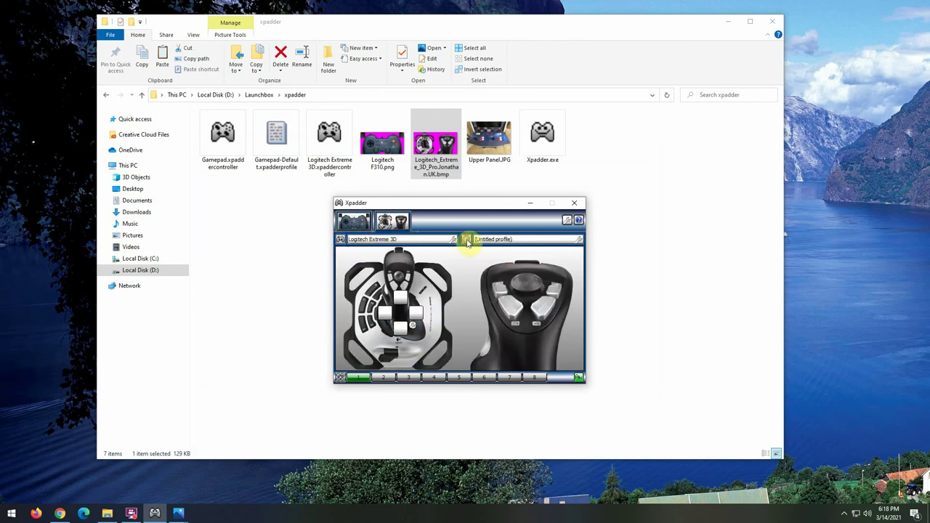
pyautogui.click(468, 243)
pyautogui.click(483, 305)
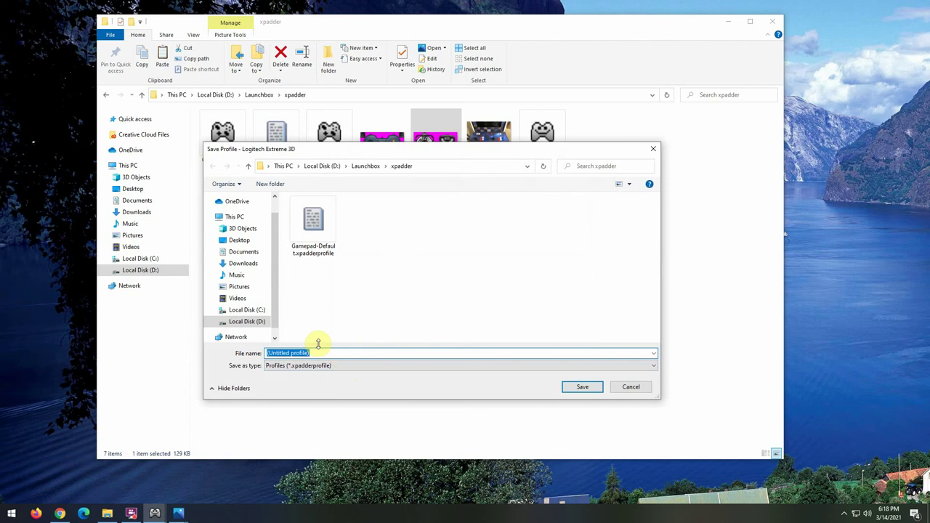
pyautogui.write('Log')
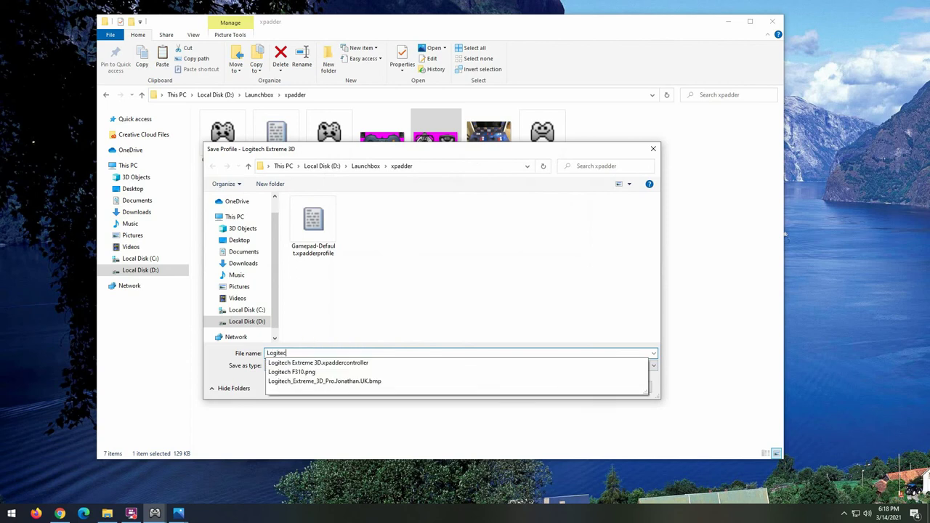
pyautogui.write('itec')
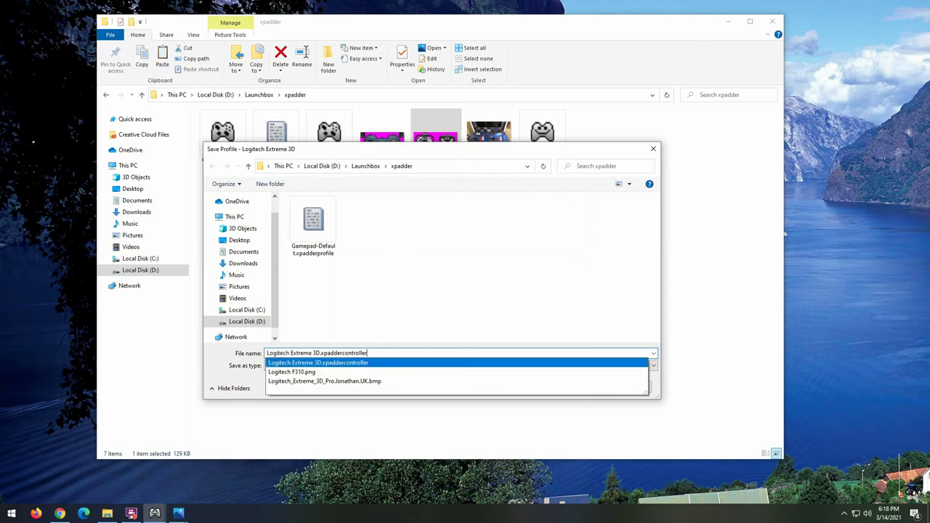
pyautogui.click(317, 362)
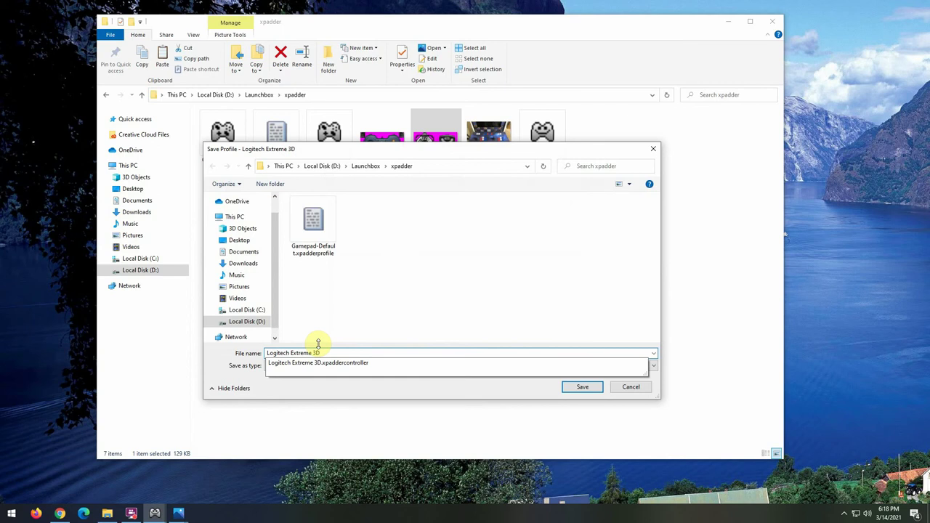
pyautogui.write('-Default')
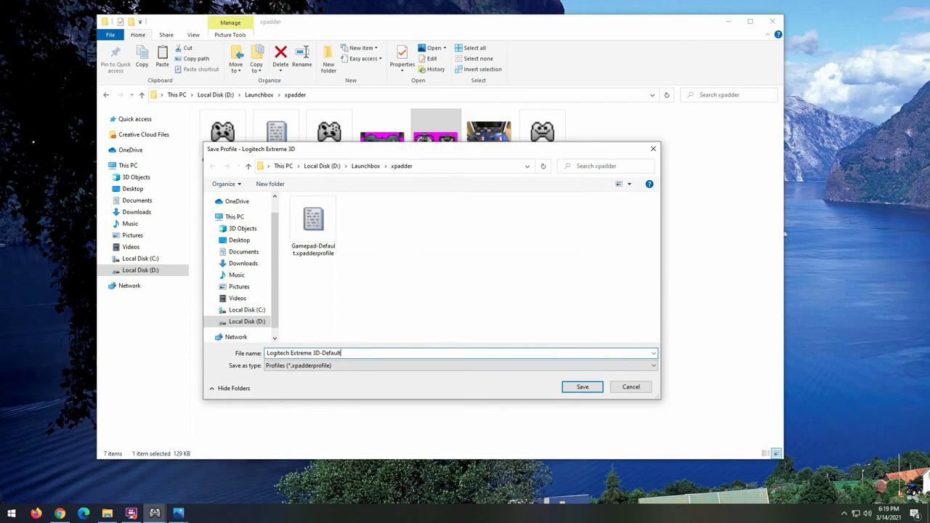
pyautogui.press('Return')
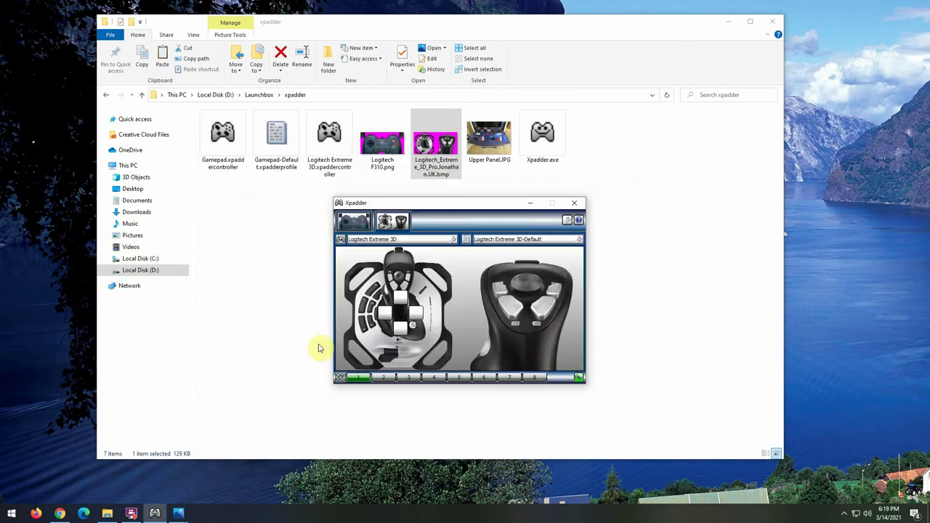
# Bring up the gamepad's layout in Xpadder, and launch DaphneLoader.exe from the Launchbox\Emulators\Daphne folder in File Explorer.
pyautogui.click(351, 221)
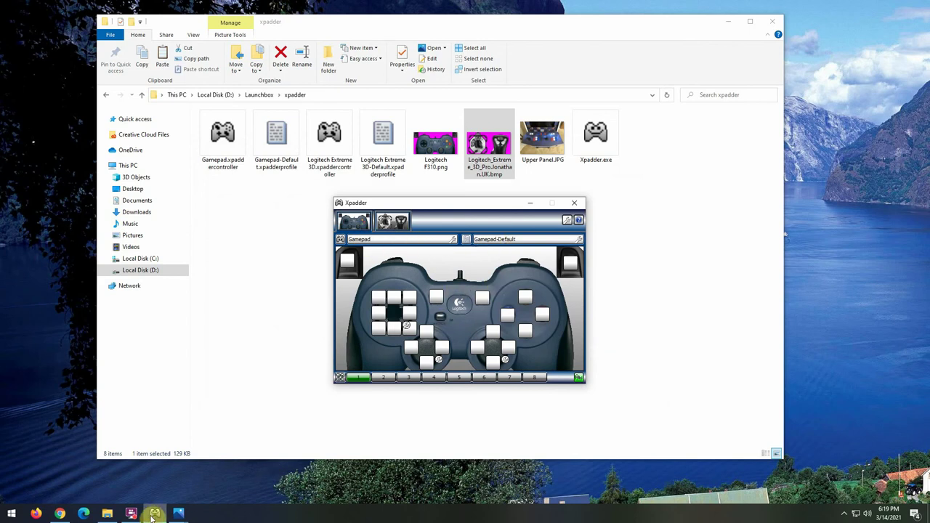
pyautogui.click(107, 513)
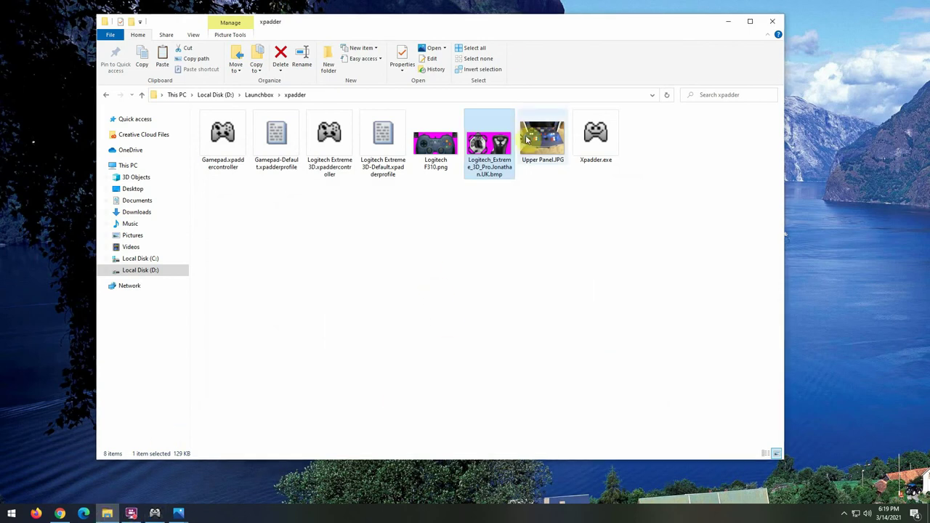
pyautogui.moveTo(519, 27); pyautogui.dragTo(470, 43)
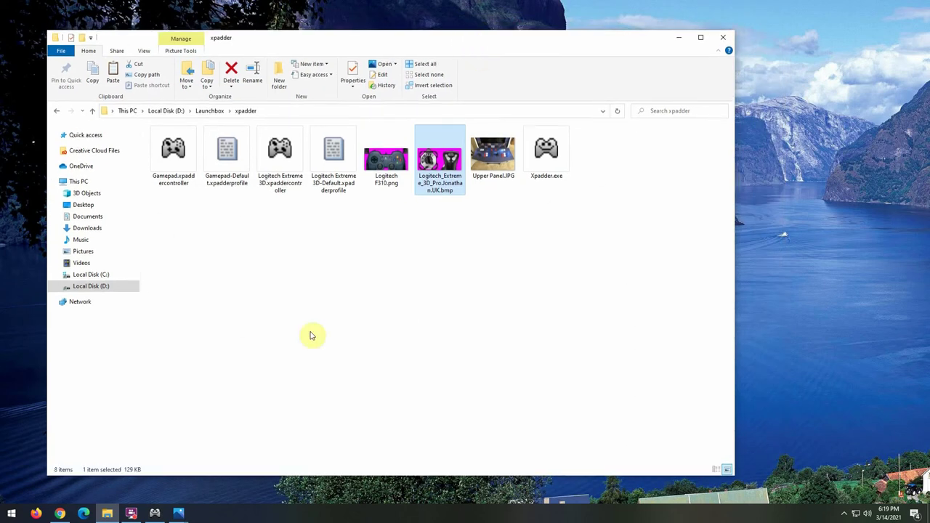
pyautogui.click(107, 513)
pyautogui.click(106, 513)
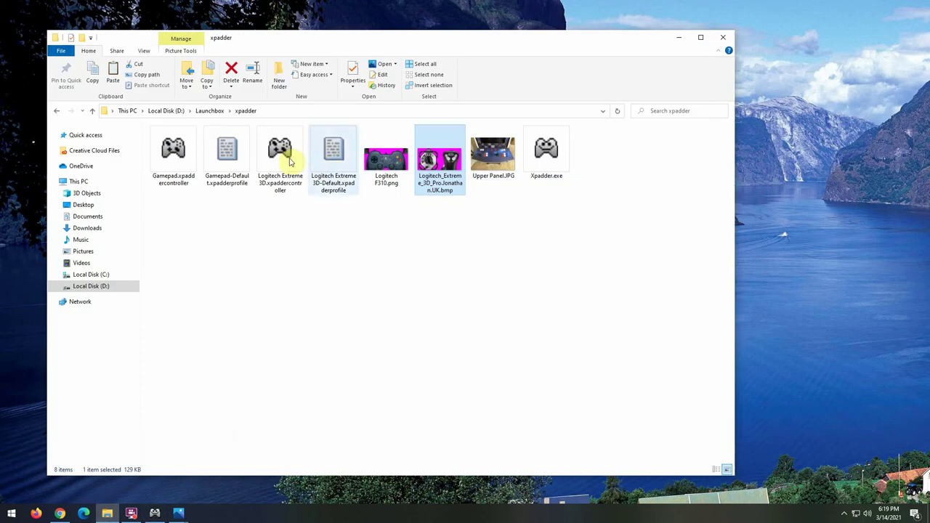
pyautogui.click(209, 111)
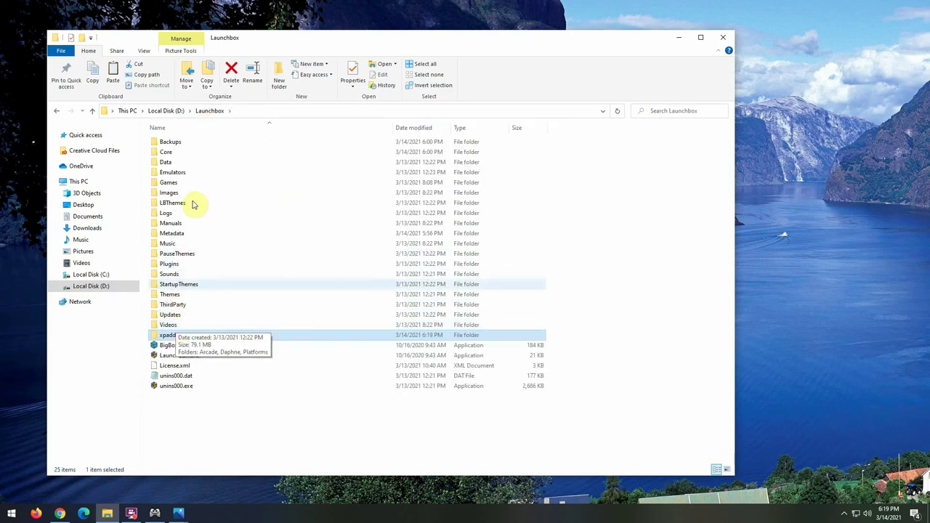
pyautogui.doubleClick(183, 173)
pyautogui.doubleClick(193, 143)
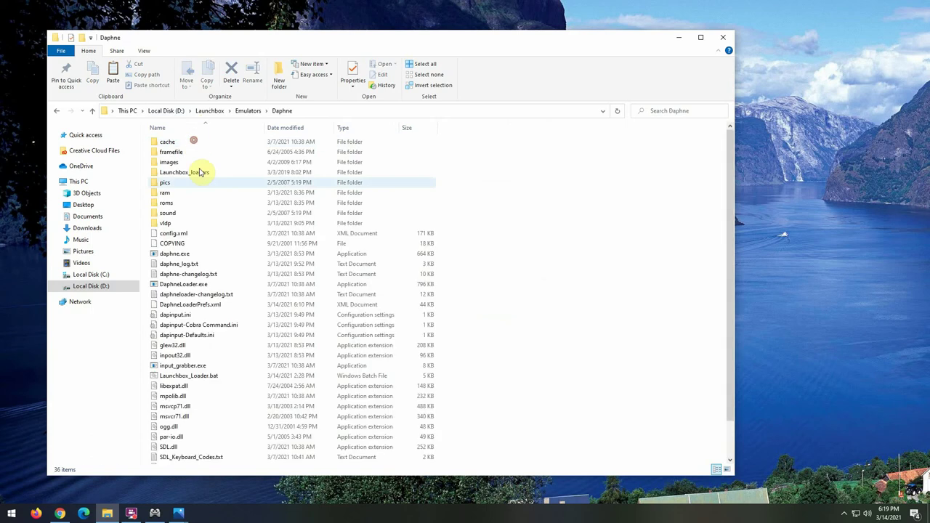
pyautogui.doubleClick(205, 283)
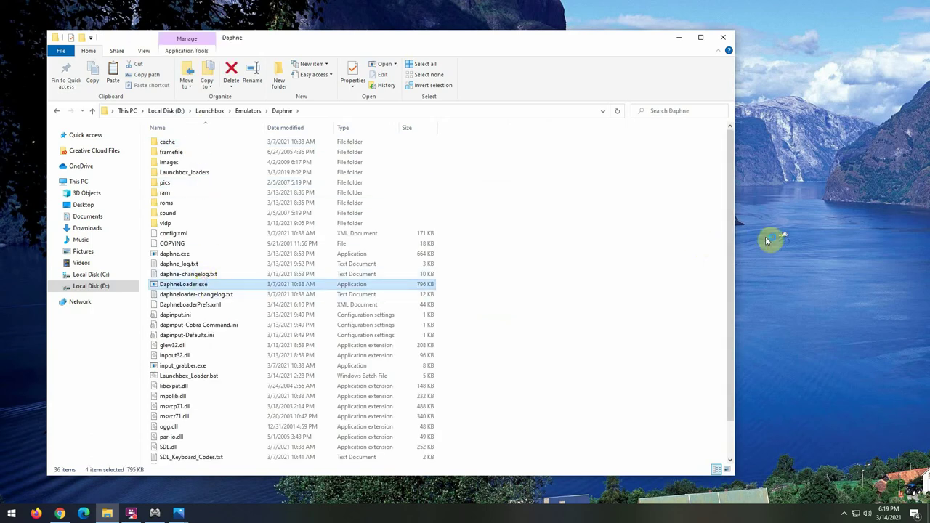
# Open the input configuration for Cobra Command in Daphne Loader and place the Xpadder window beside it.
pyautogui.moveTo(492, 202); pyautogui.dragTo(778, 183)
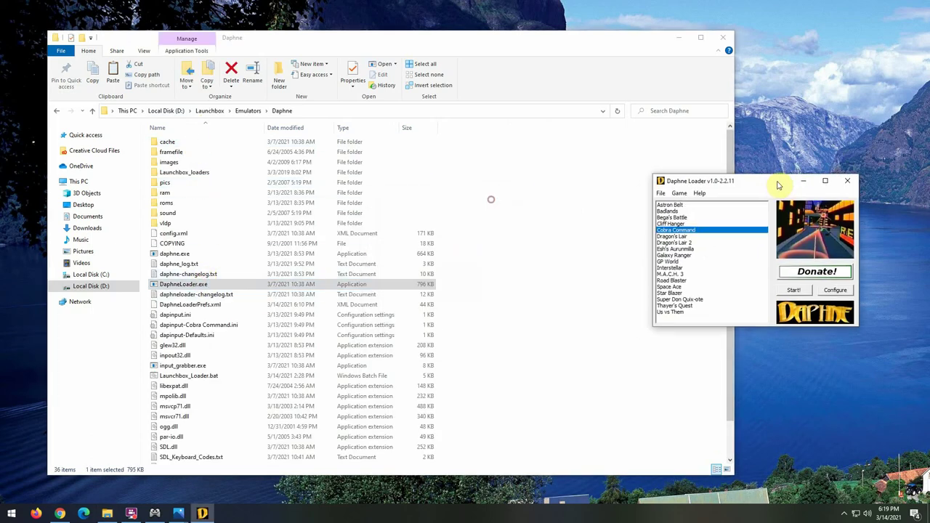
pyautogui.click(846, 290)
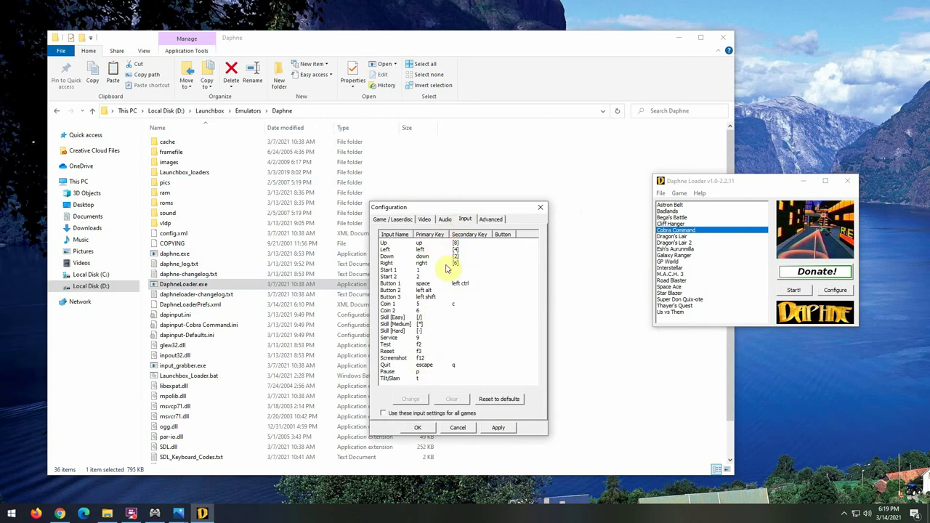
pyautogui.click(155, 513)
pyautogui.moveTo(492, 206); pyautogui.dragTo(268, 219)
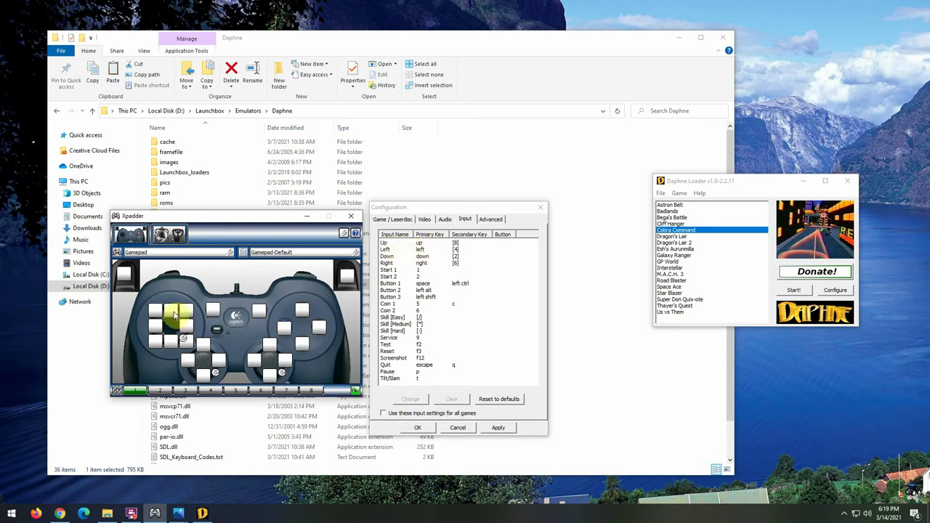
# Assign the up, down, left and right arrow keys to the matching directions of the gamepad's Stick 1.
pyautogui.click(206, 350)
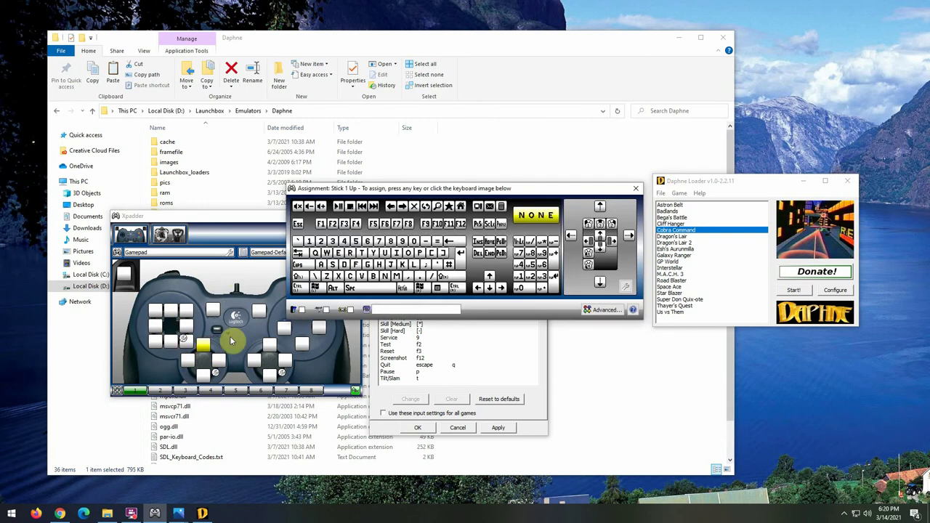
pyautogui.click(490, 279)
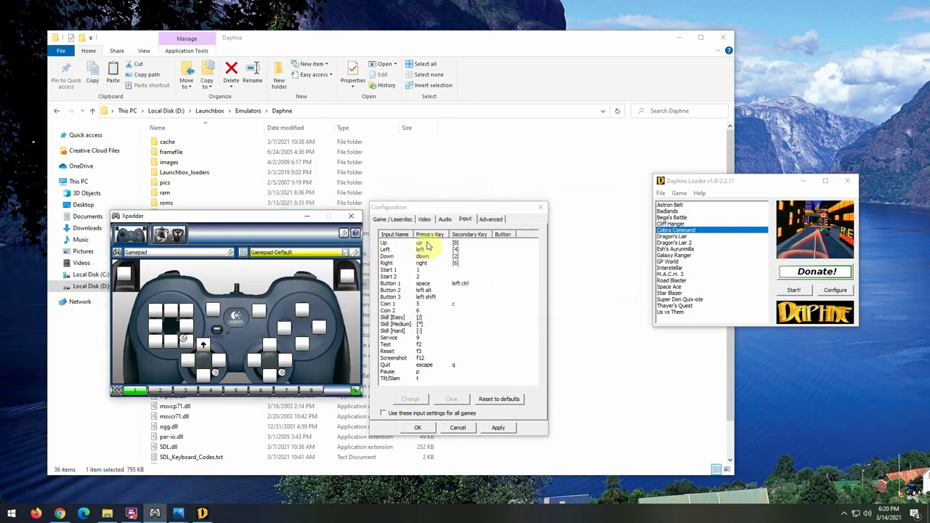
pyautogui.click(203, 375)
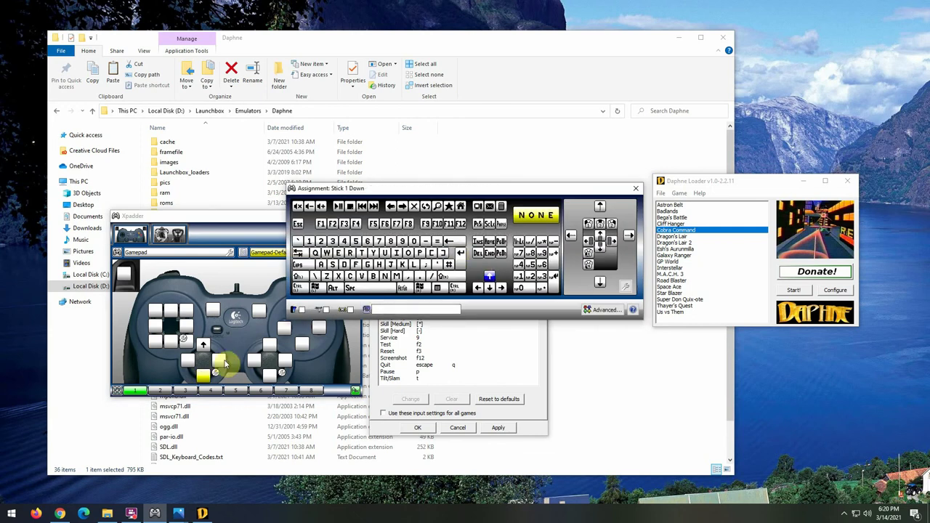
pyautogui.press('Down')
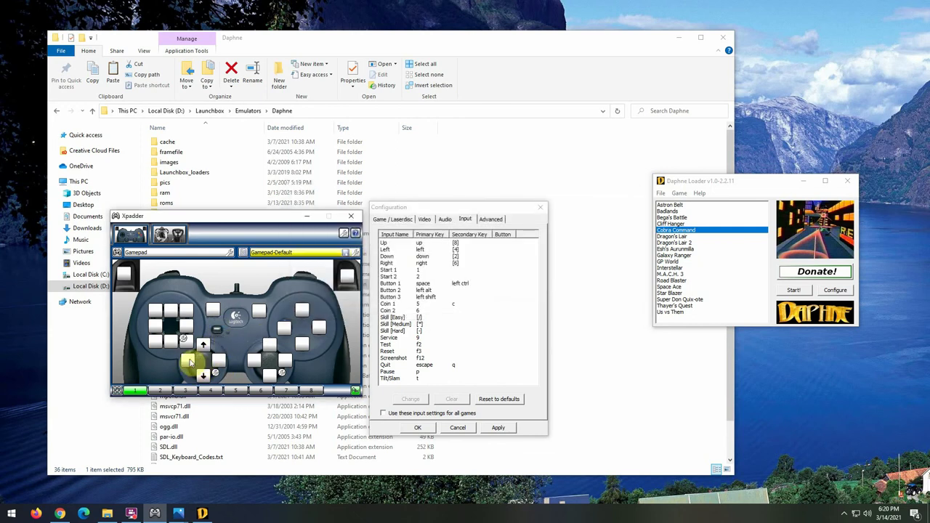
pyautogui.click(189, 361)
pyautogui.press('Left')
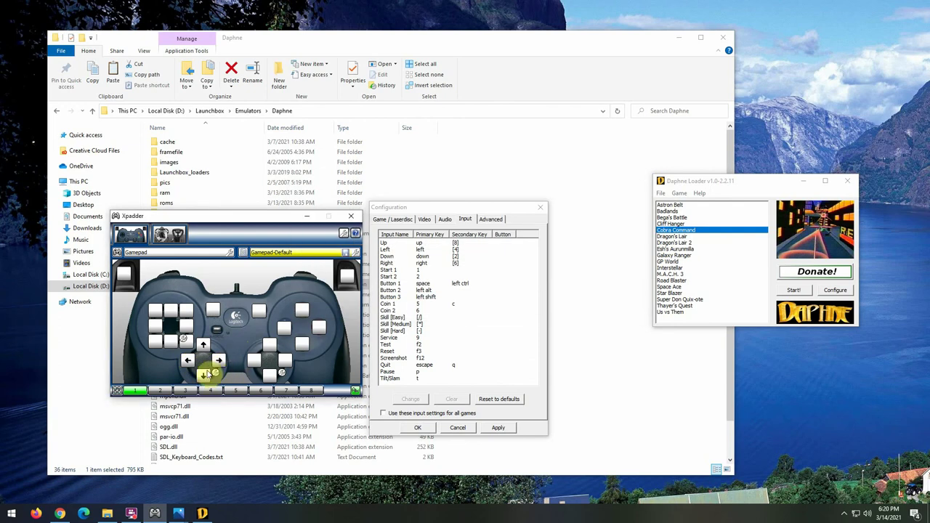
# Assign the 1 key, used by Daphne for Start 1, to the gamepad button just right of the Logitech logo.
pyautogui.click(422, 271)
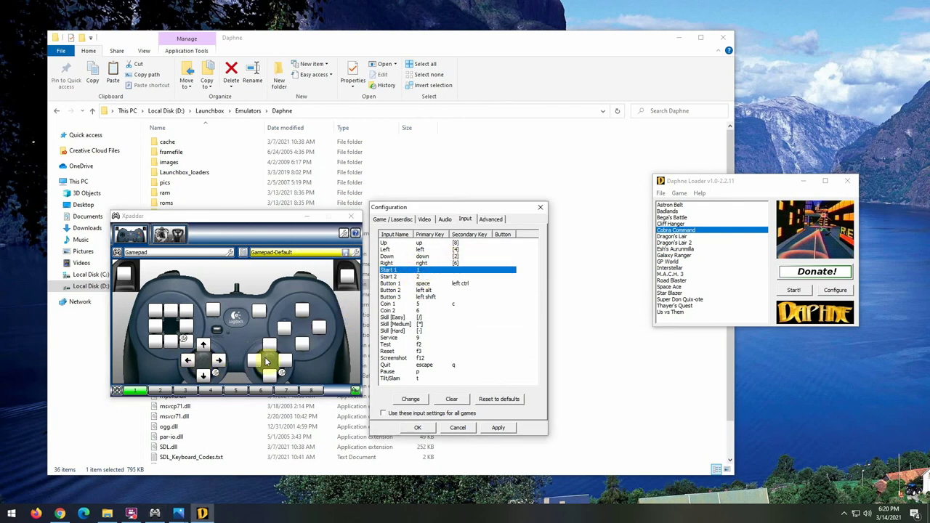
pyautogui.click(261, 312)
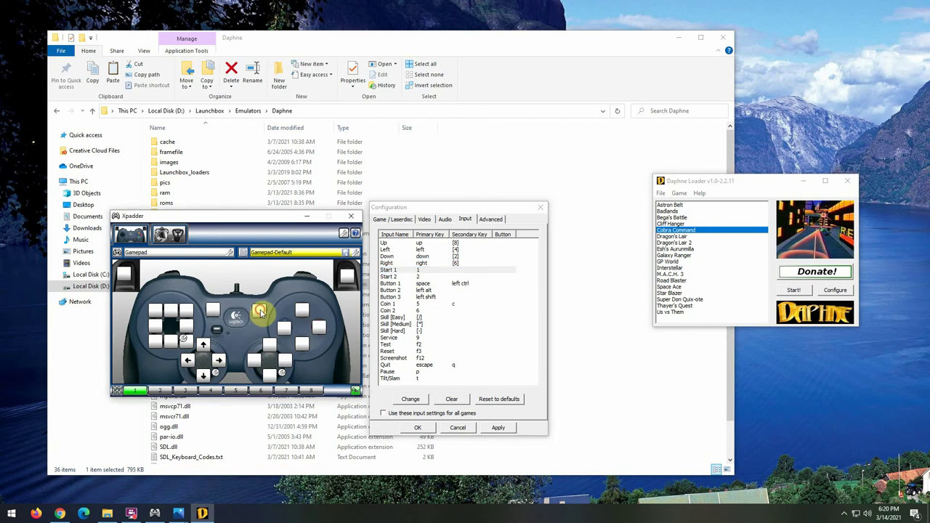
pyautogui.click(310, 242)
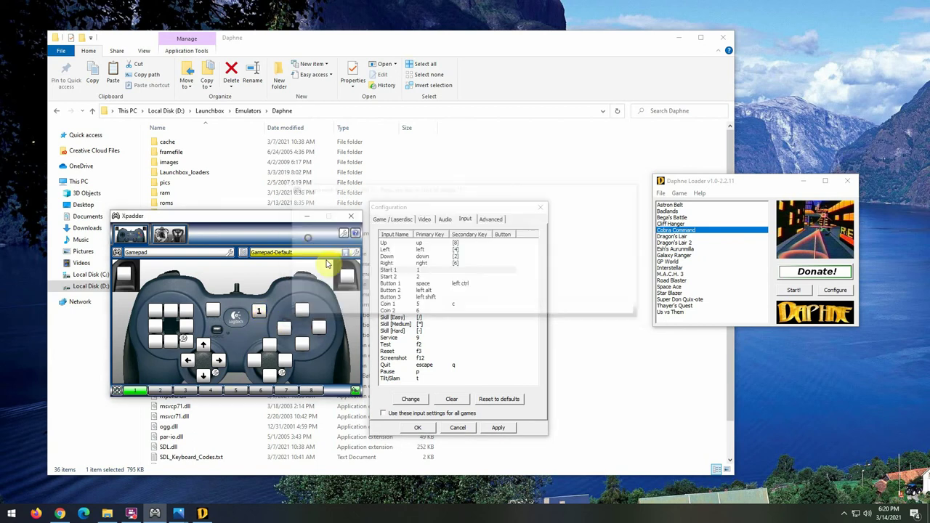
pyautogui.press('1')
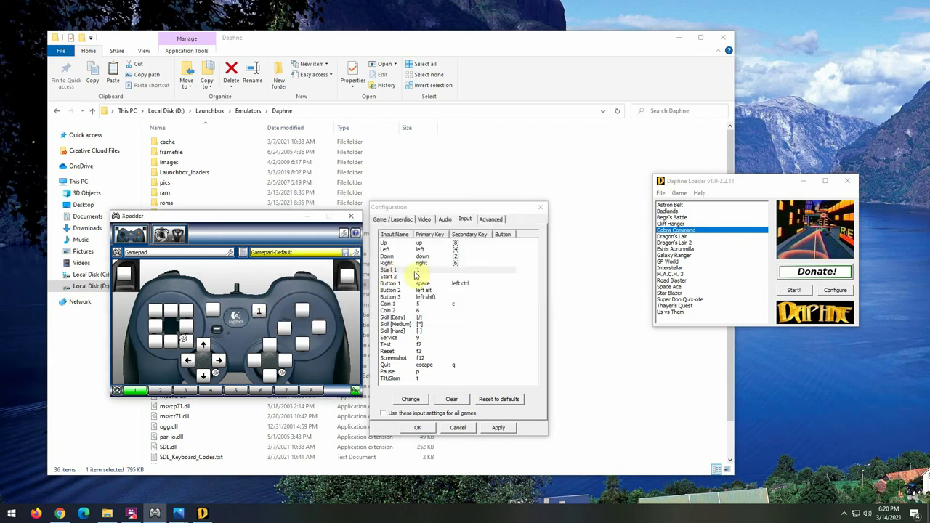
pyautogui.press('2')
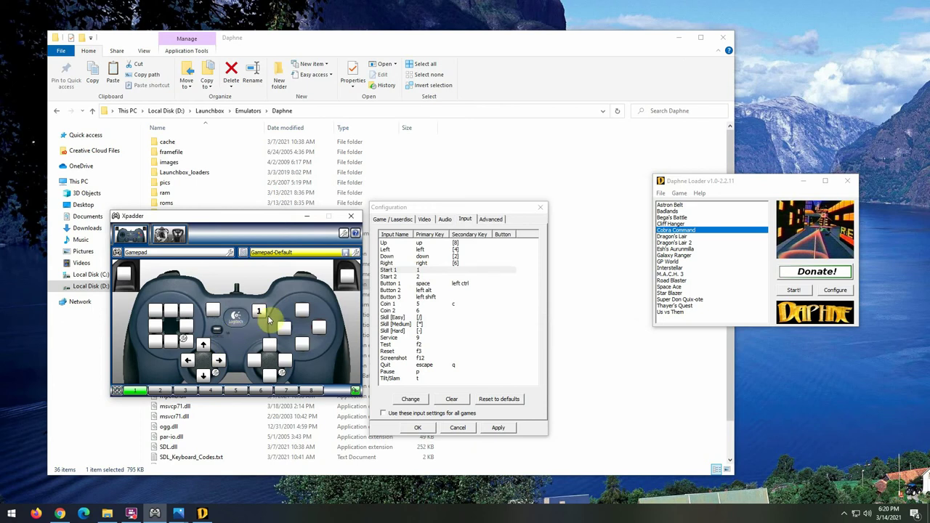
# Assign the 5 key, used by Daphne for Coin 1, to the gamepad button just left of the Logitech logo.
pyautogui.click(422, 304)
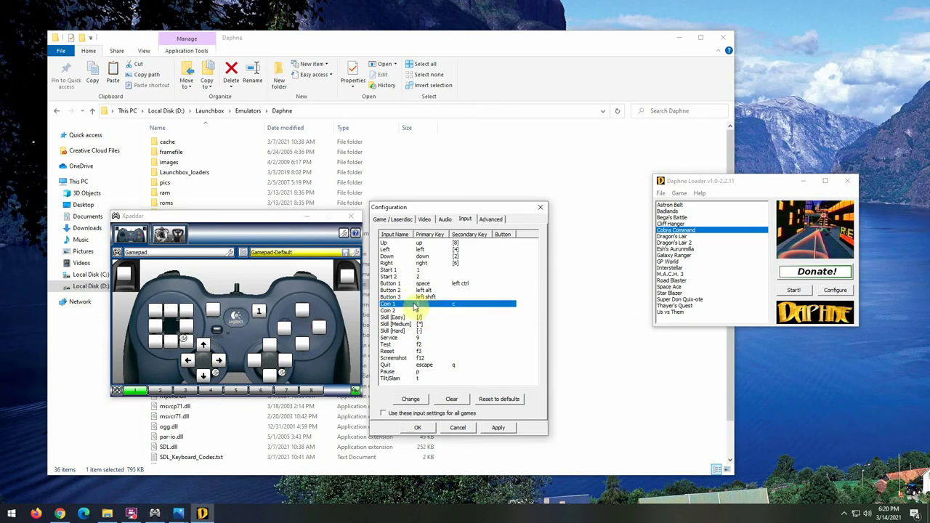
pyautogui.click(213, 311)
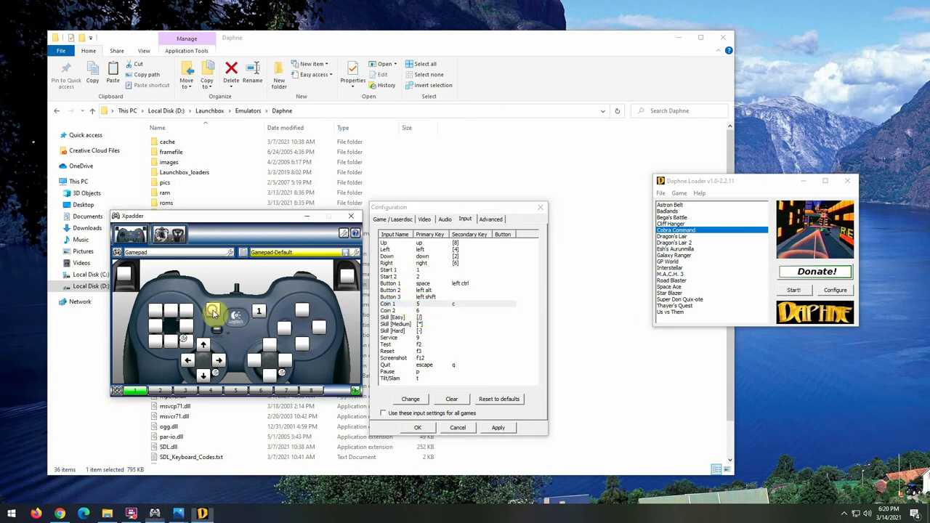
pyautogui.click(356, 241)
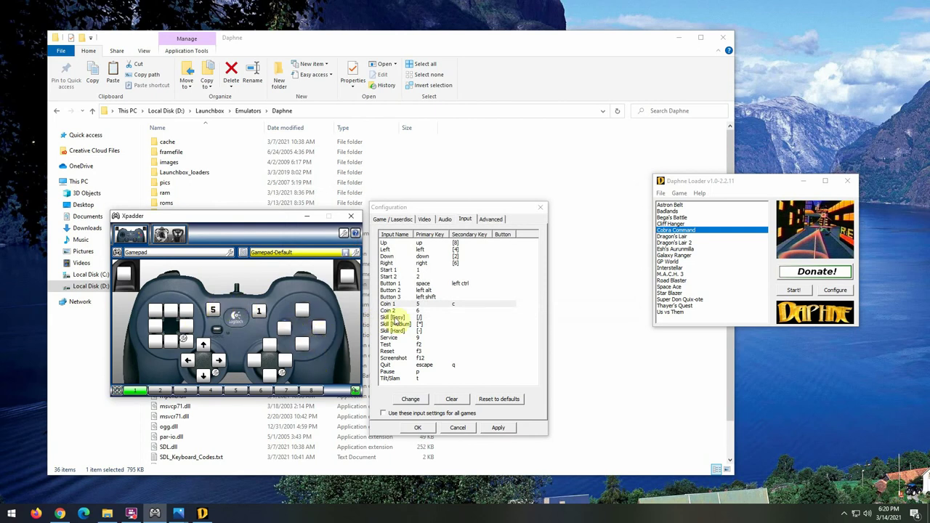
# Assign Space to the gamepad's Button 1 and left Alt to its Button 2, matching Daphne's primary keys.
pyautogui.click(429, 283)
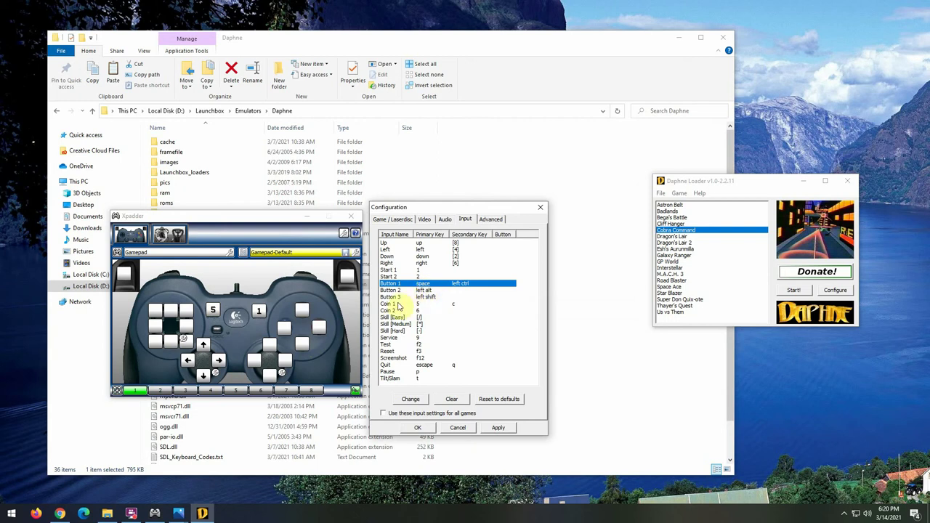
pyautogui.click(301, 347)
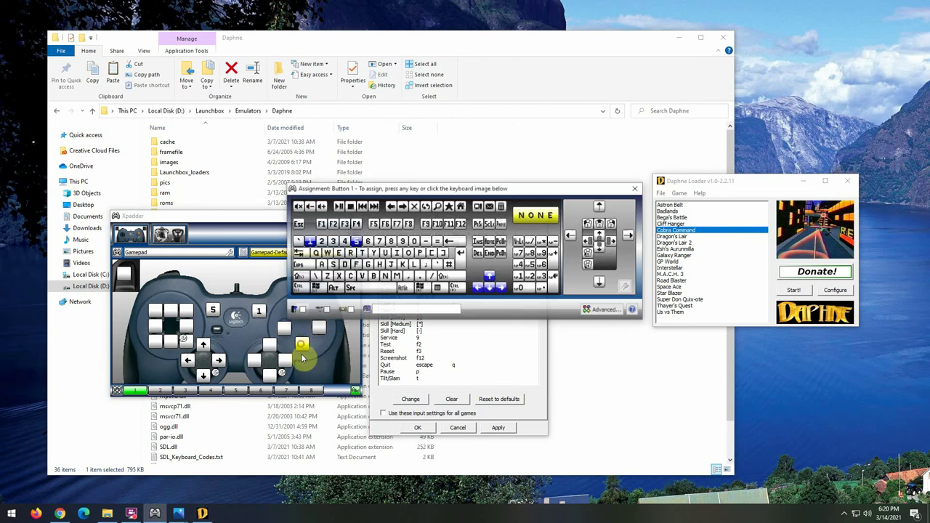
pyautogui.click(381, 294)
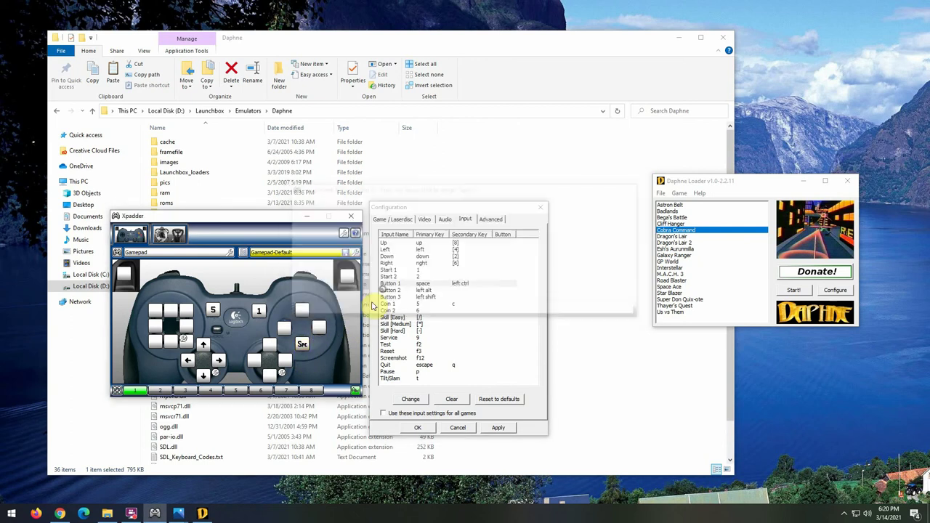
pyautogui.click(321, 330)
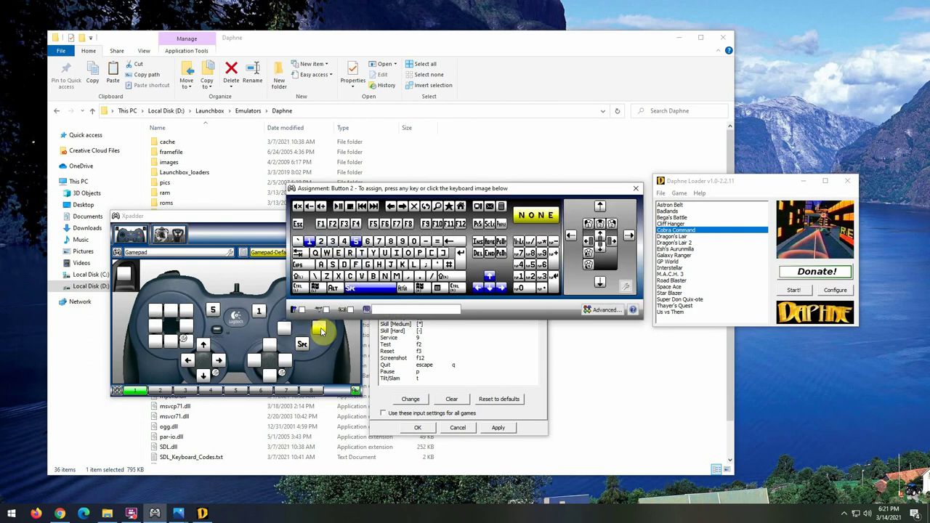
pyautogui.click(333, 289)
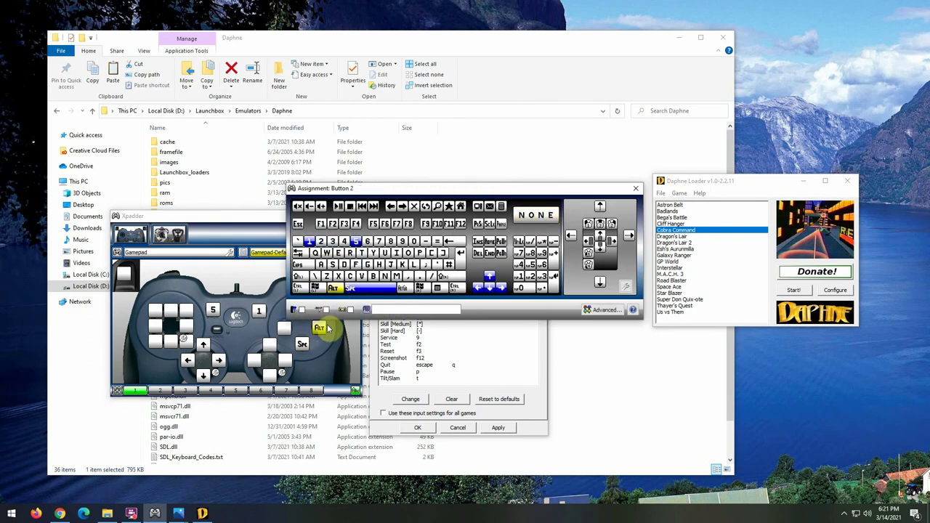
# Assign the P key, used by Daphne for Pause, to the gamepad's right shoulder button, Button 6.
pyautogui.click(637, 190)
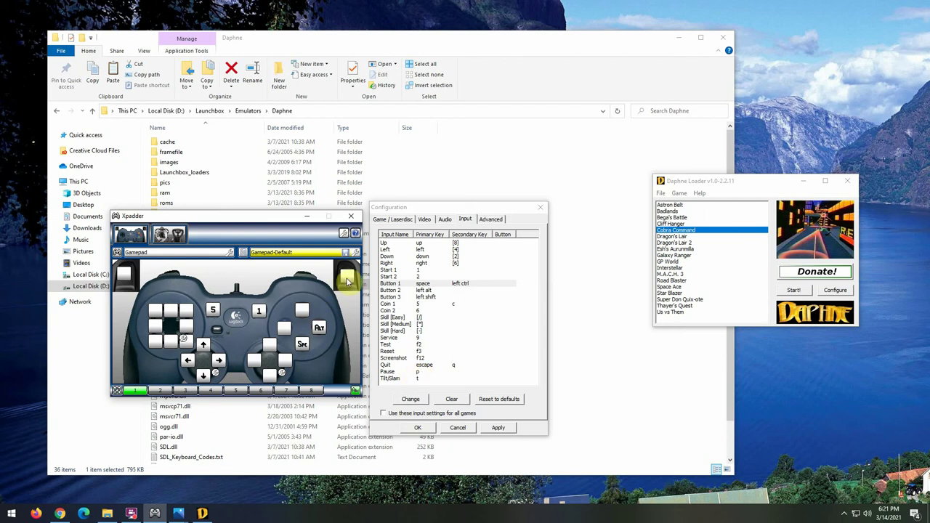
pyautogui.click(347, 284)
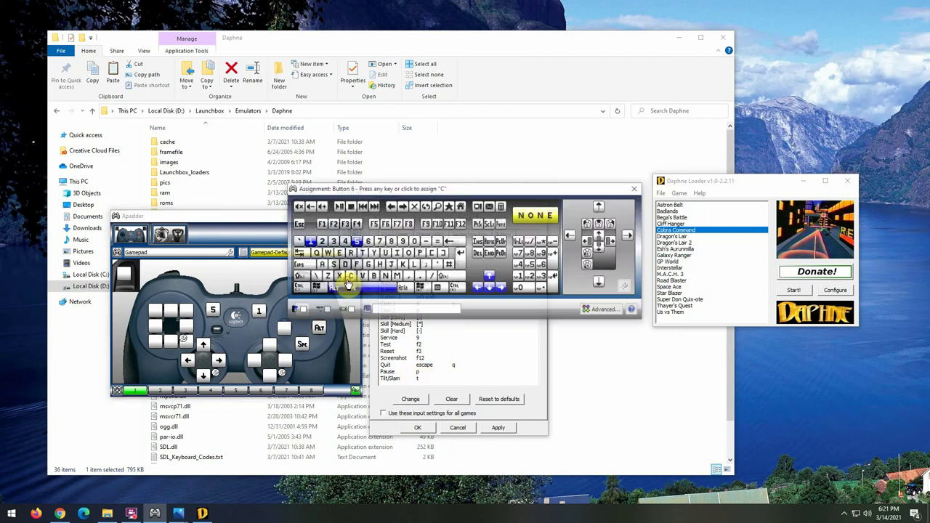
pyautogui.click(431, 256)
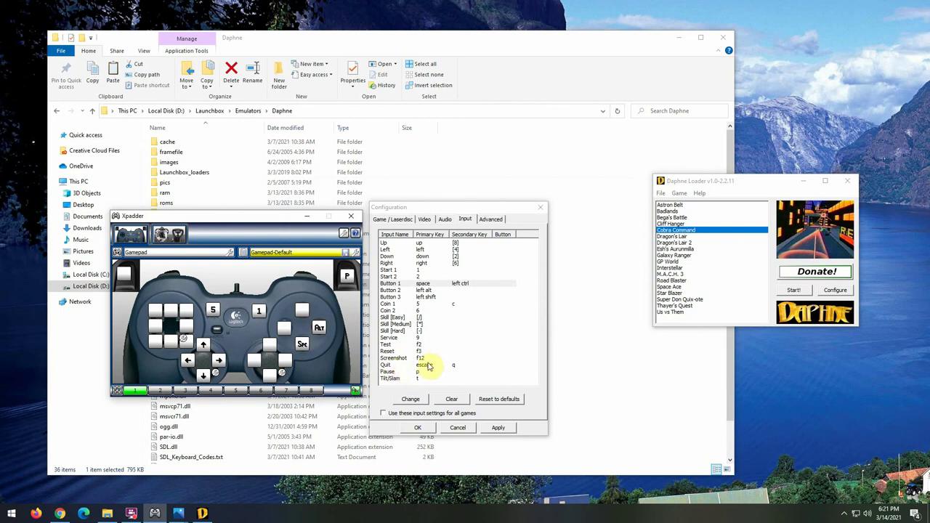
# Assign Esc, Daphne's primary key for Quit, to the gamepad's left shoulder button, Button 5.
pyautogui.click(423, 366)
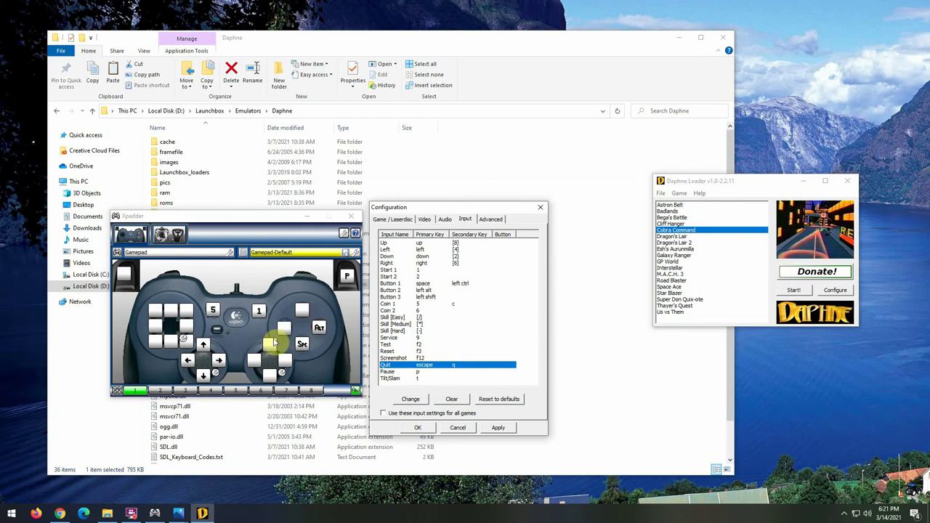
pyautogui.click(125, 279)
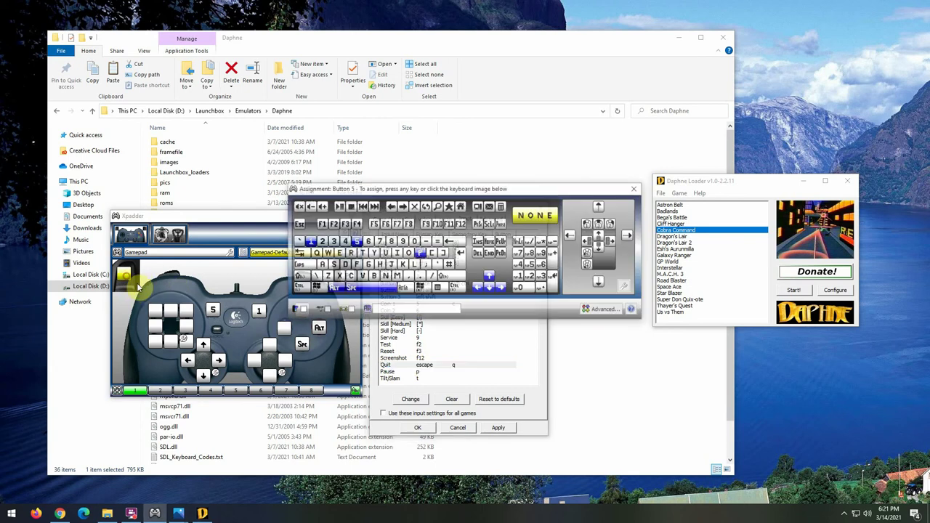
pyautogui.click(301, 228)
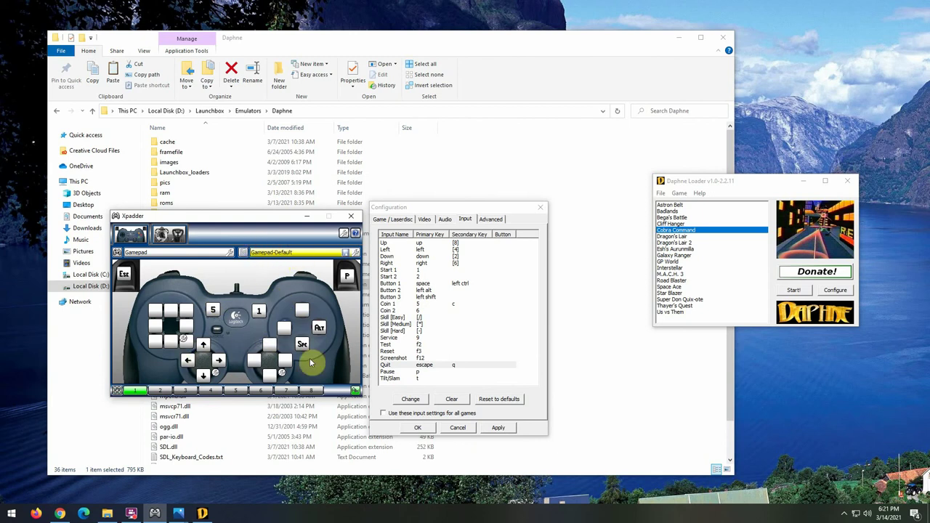
# Save the gamepad mapping as a new profile named Gamepad-Daphne Default in the xpadder folder.
pyautogui.click(243, 254)
pyautogui.click(266, 322)
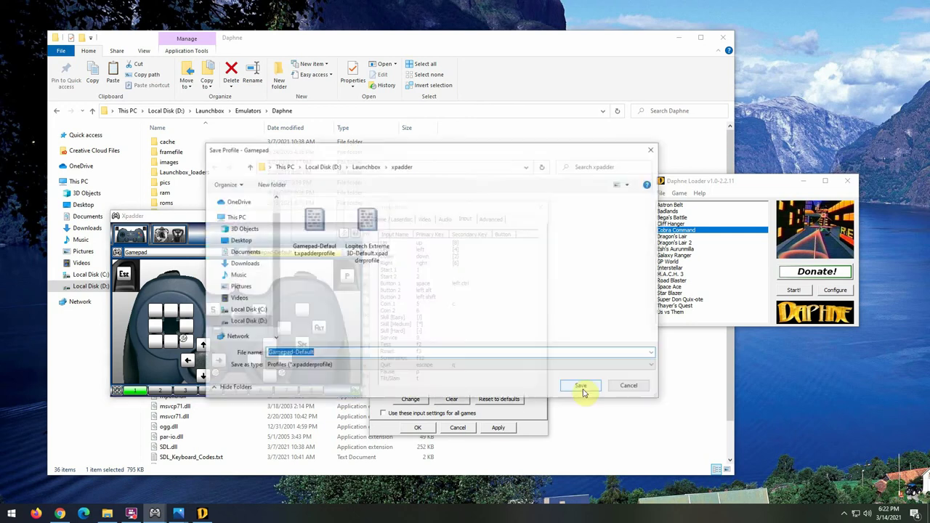
pyautogui.click(294, 352)
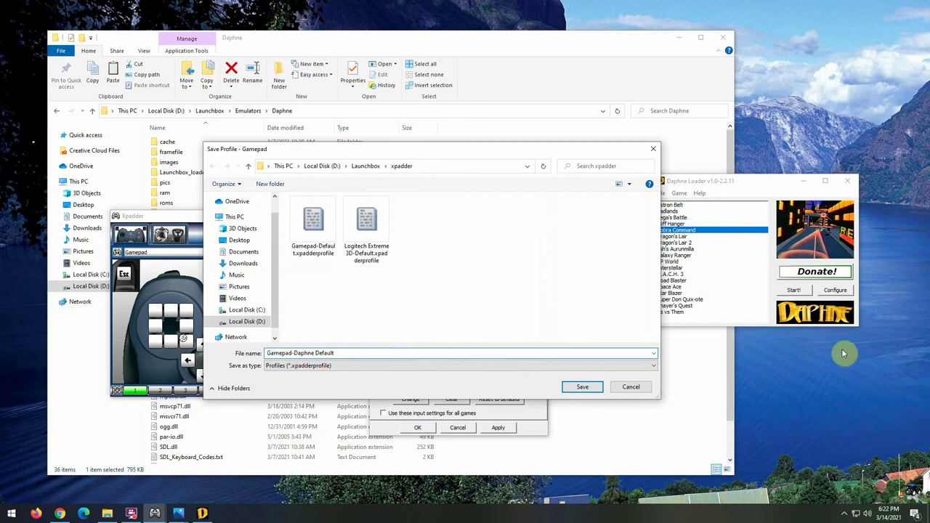
pyautogui.click(583, 387)
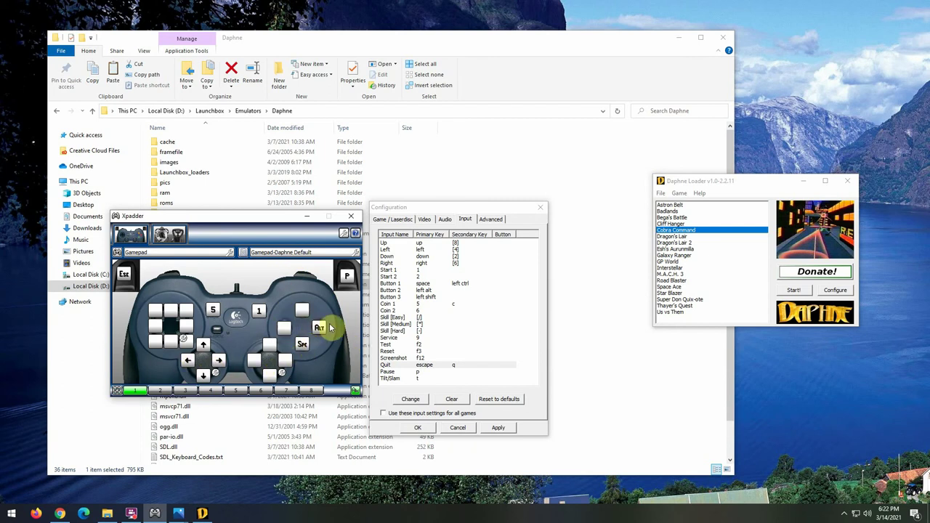
# Launch Notepad and place its blank window beside the Xpadder gamepad layout.
pyautogui.press('super+r')
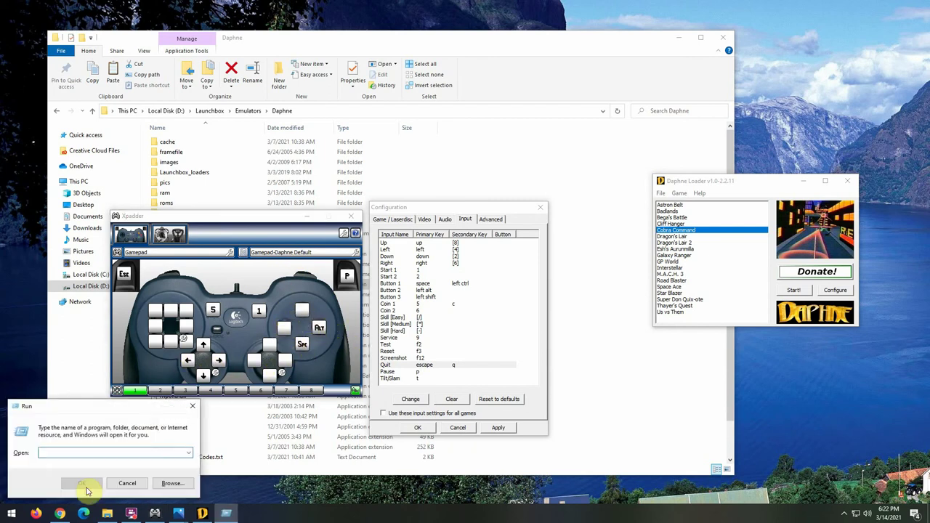
pyautogui.write('joy.cpl')
pyautogui.press('Return')
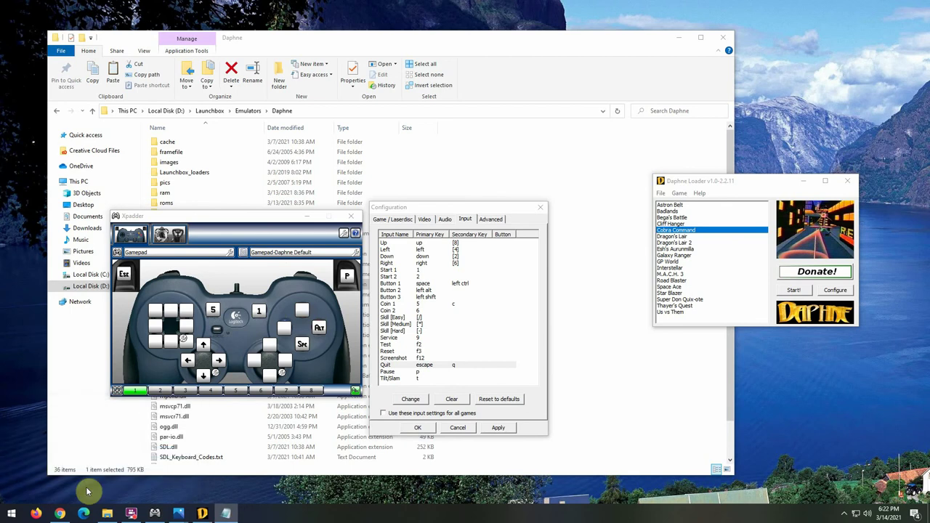
pyautogui.moveTo(712, 218); pyautogui.dragTo(502, 245)
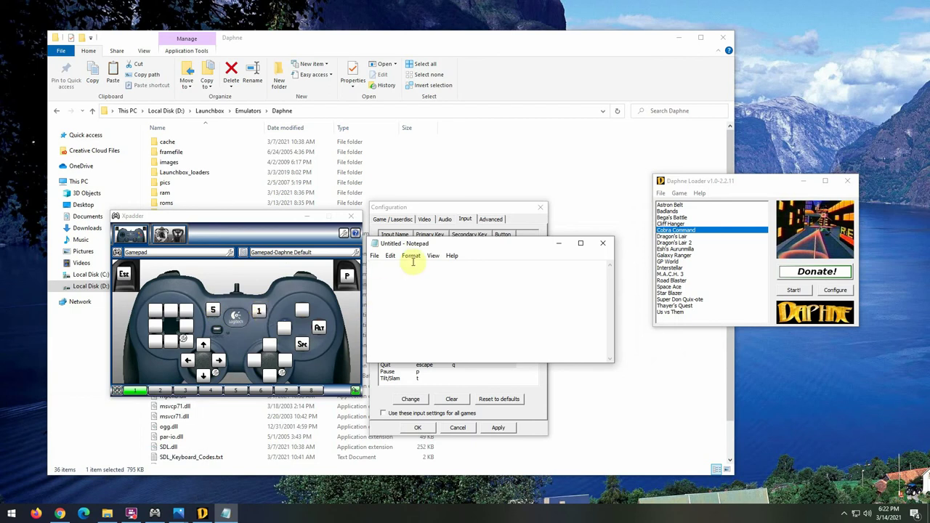
# Test the gamepad buttons mapped to 1 and 5 by entering repeated digits in Notepad, and close it without saving.
pyautogui.write('111111')
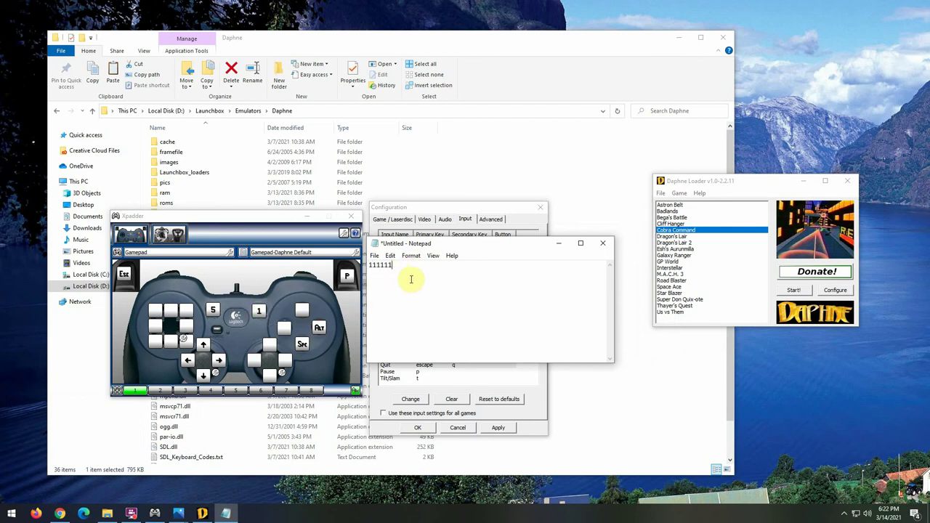
pyautogui.write('11111115')
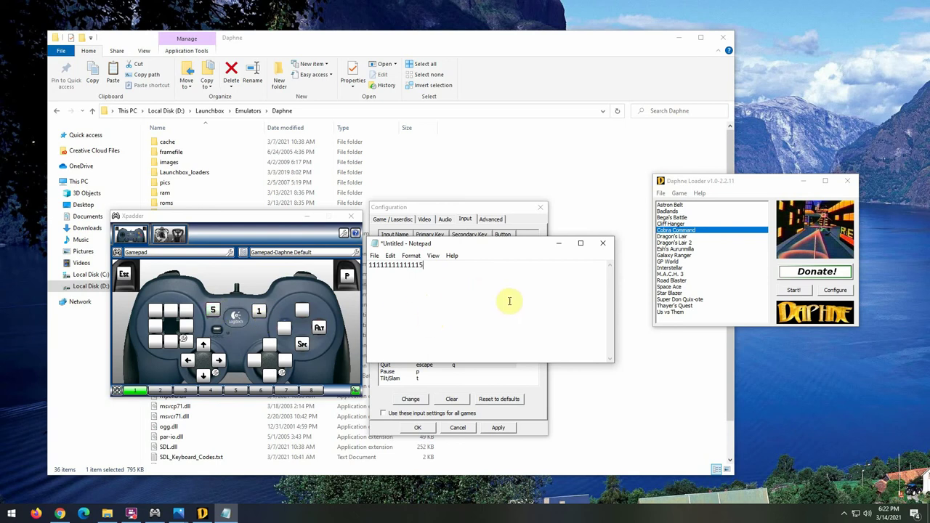
pyautogui.write('55555555')
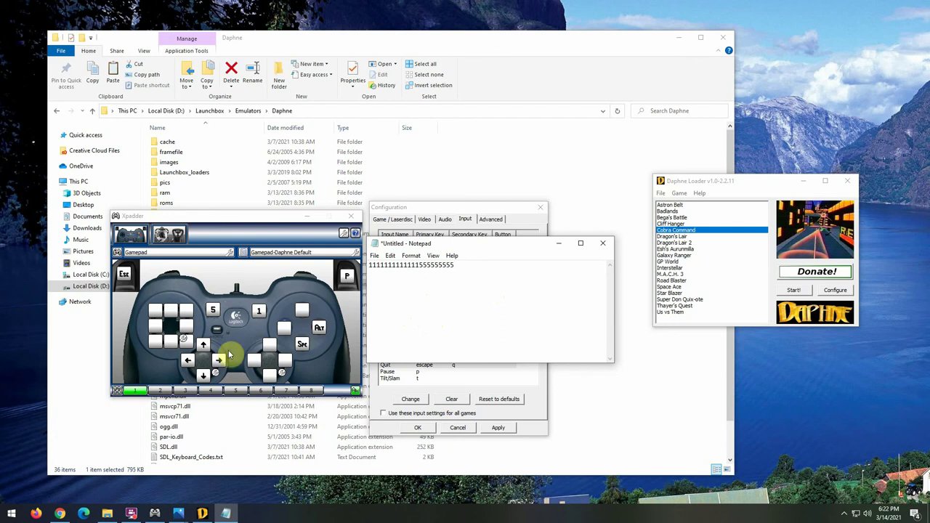
pyautogui.click(602, 242)
pyautogui.click(481, 256)
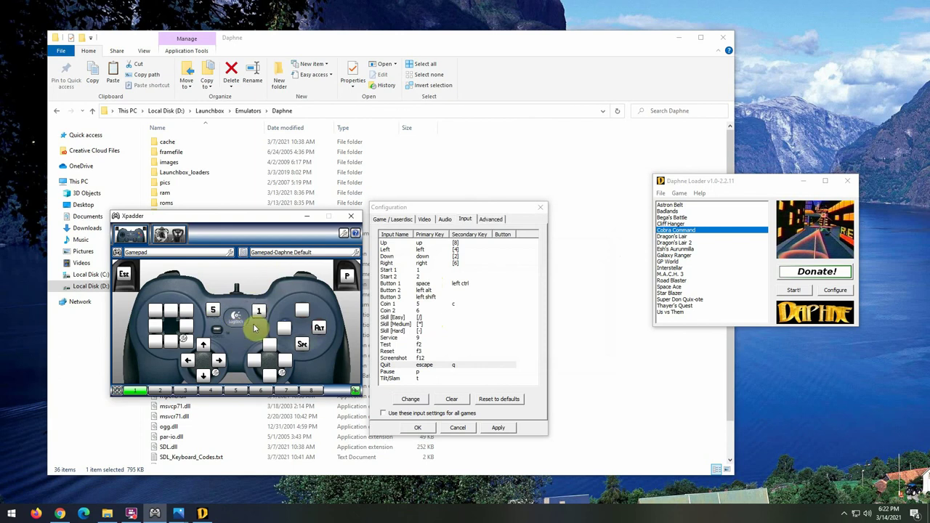
# Switch the gamepad to the blank Gamepad-Default profile.
pyautogui.moveTo(280, 218); pyautogui.dragTo(251, 194)
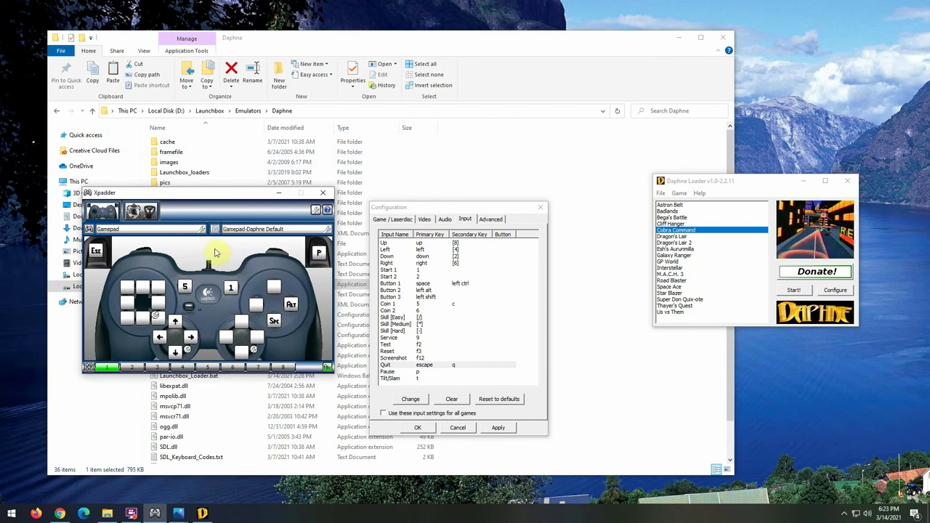
pyautogui.click(260, 230)
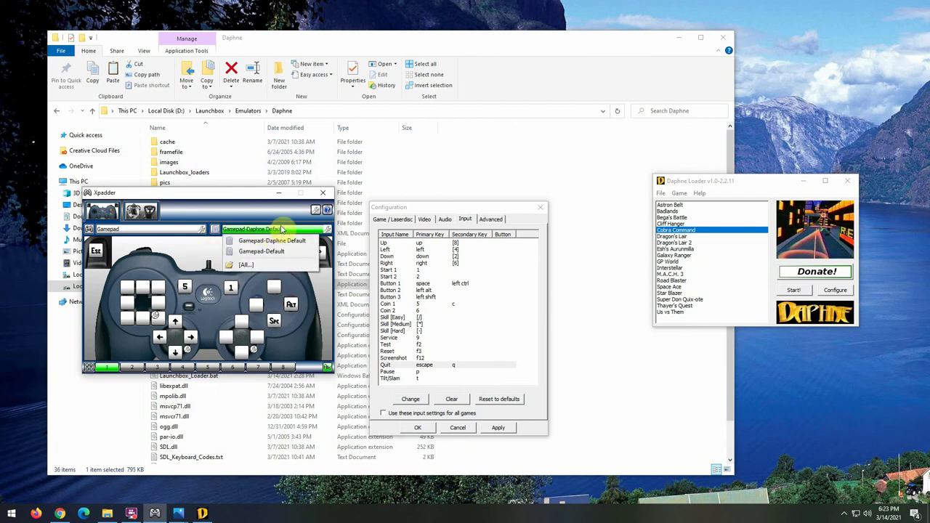
pyautogui.click(269, 259)
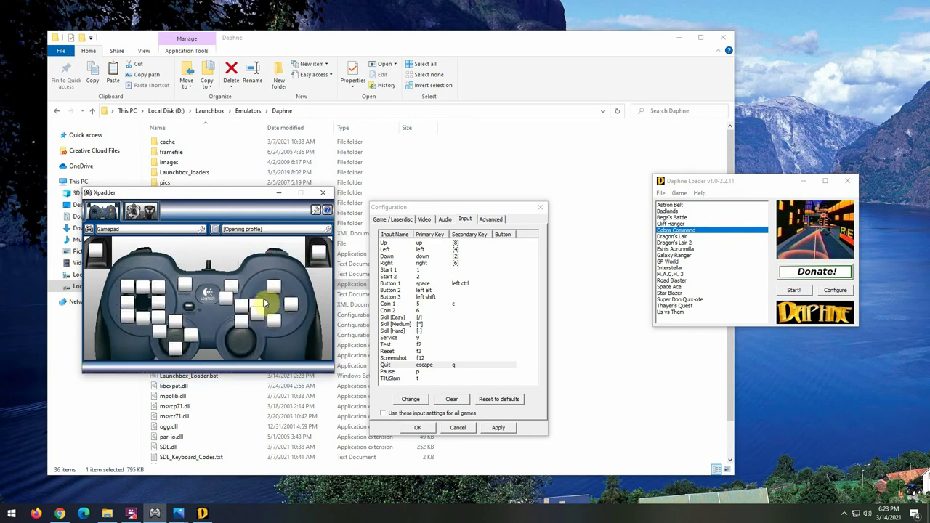
# Browse the saved profiles in the xpadder folder to open one for the gamepad.
pyautogui.click(214, 229)
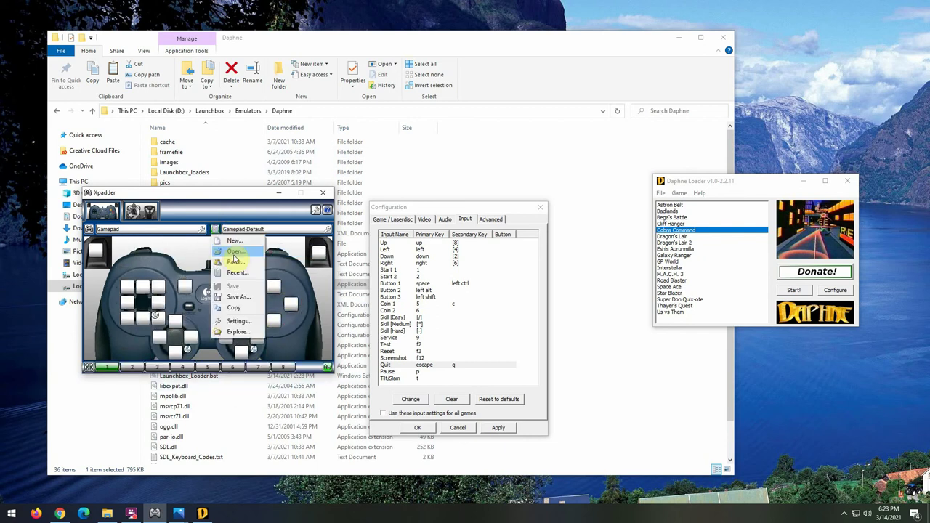
pyautogui.click(236, 259)
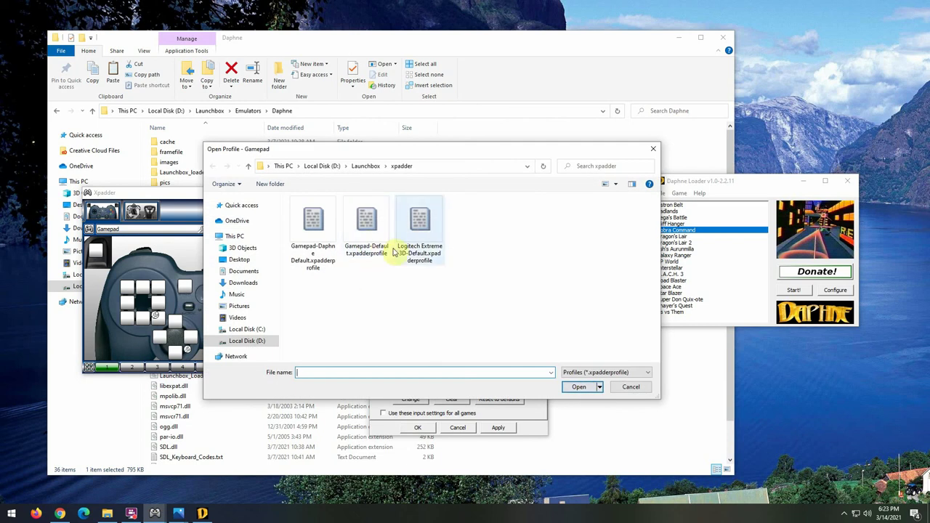
# Load the Gamepad-Daphne Default profile for the gamepad, and switch back to the Gamepad-Default profile.
pyautogui.doubleClick(318, 237)
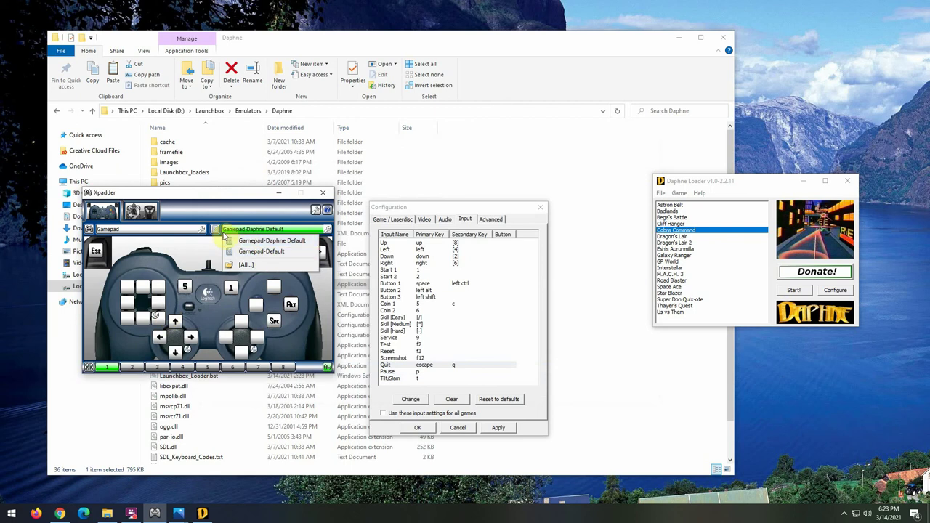
pyautogui.click(262, 240)
pyautogui.click(256, 255)
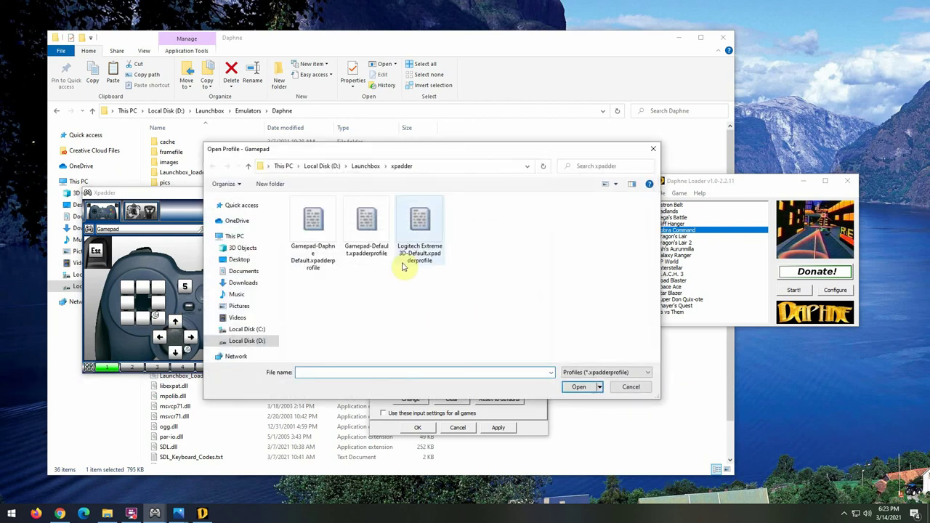
pyautogui.click(375, 235)
pyautogui.doubleClick(375, 235)
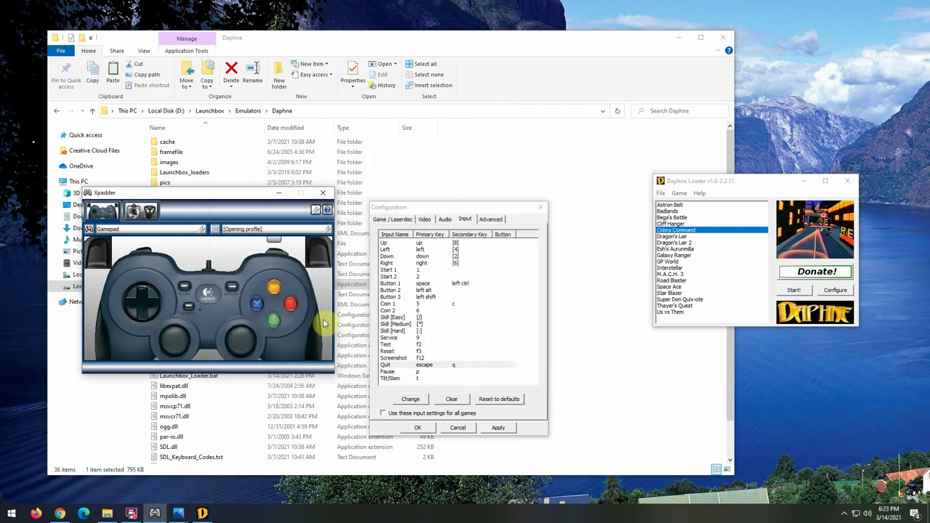
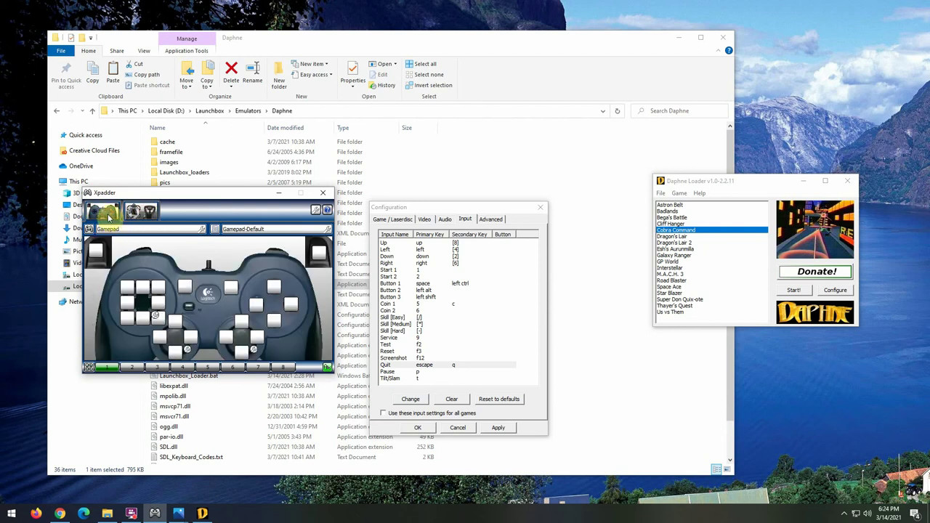
# View the gamepad's controller properties, and close the Daphne Configuration and Daphne Loader windows.
pyautogui.click(107, 215)
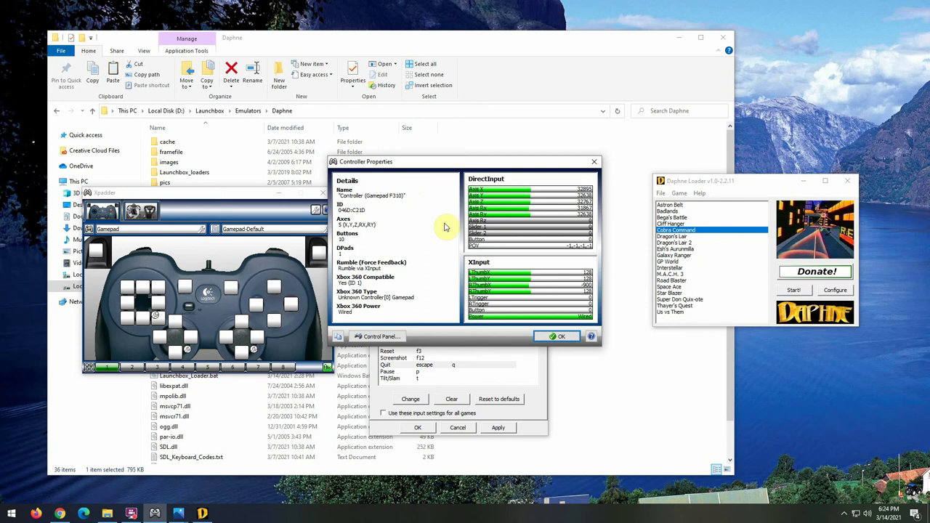
pyautogui.click(559, 337)
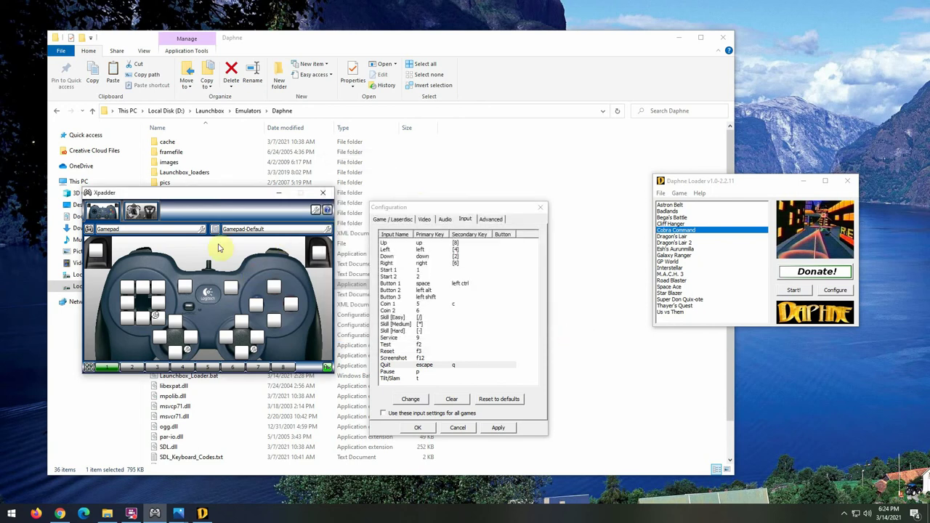
pyautogui.moveTo(233, 197); pyautogui.dragTo(535, 183)
pyautogui.click(541, 208)
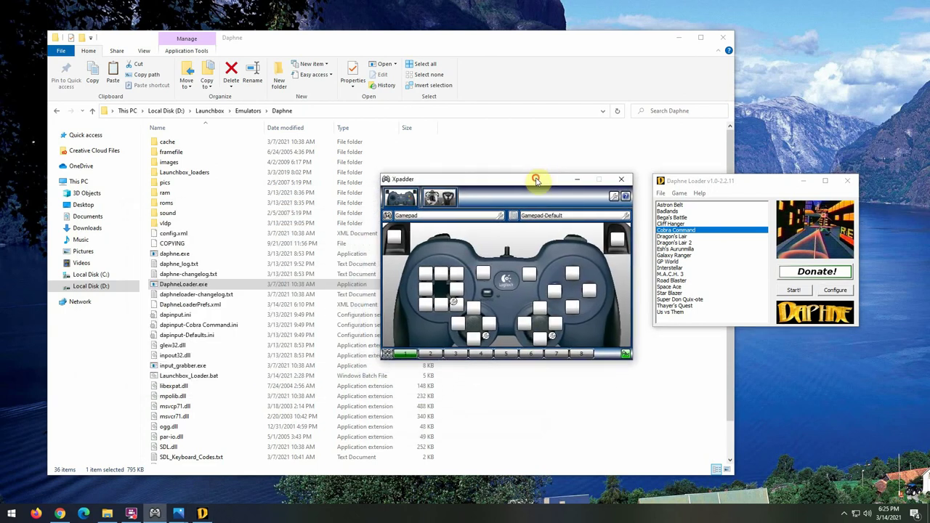
pyautogui.click(843, 183)
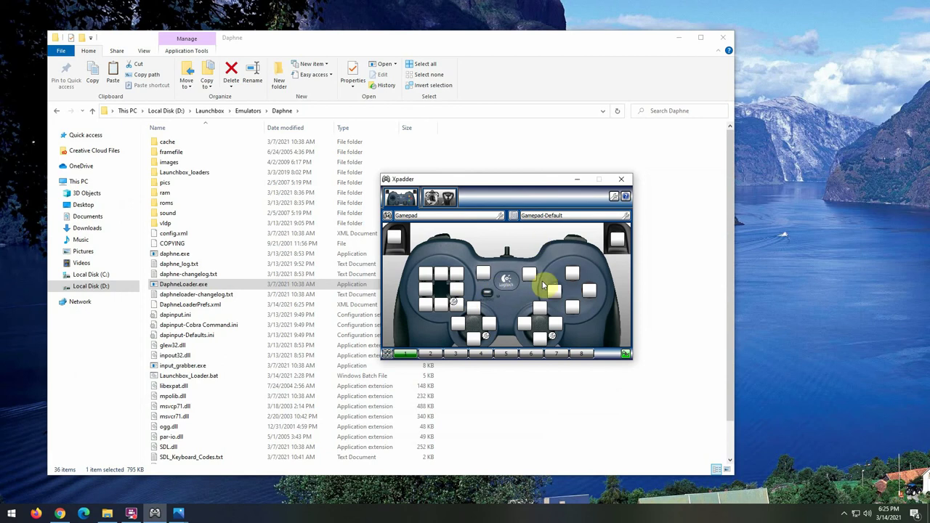
pyautogui.moveTo(521, 179); pyautogui.dragTo(343, 160)
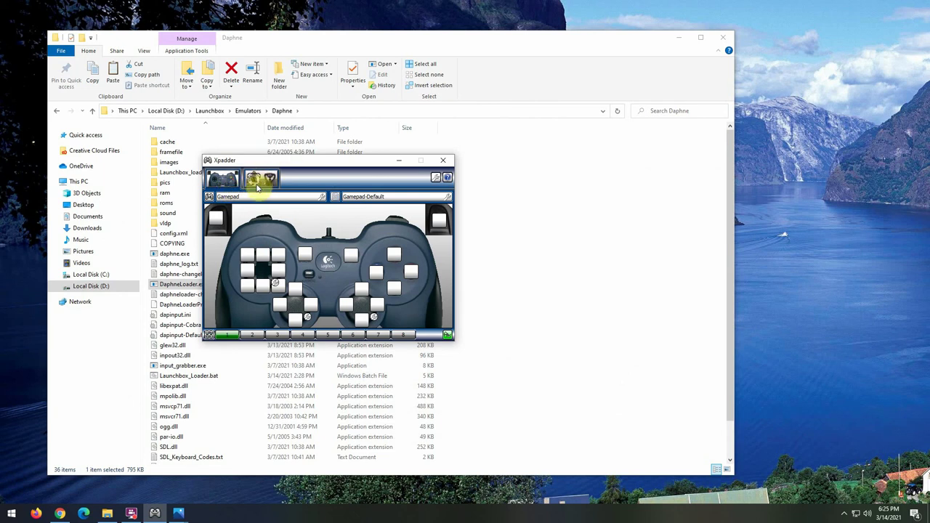
# Examine the gamepad's DirectInput and XInput details in its controller properties.
pyautogui.click(220, 184)
pyautogui.click(215, 193)
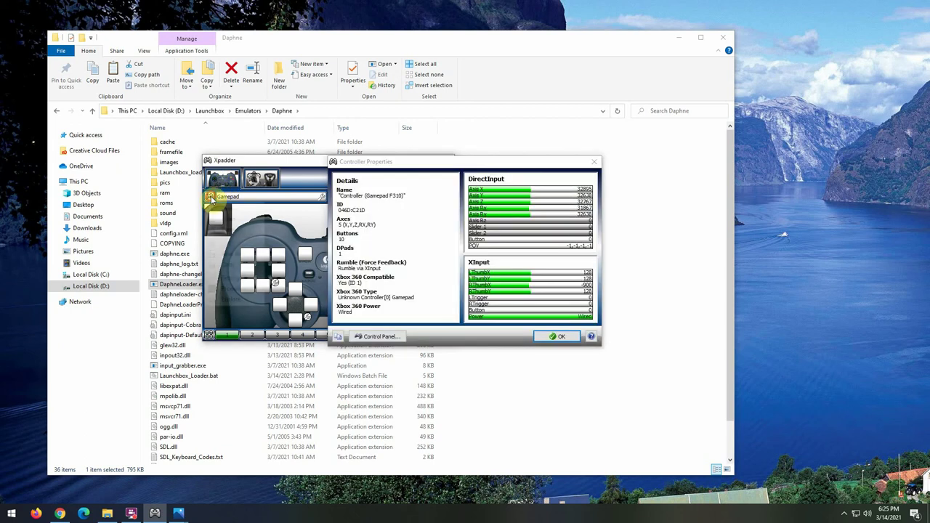
pyautogui.click(551, 334)
pyautogui.click(598, 161)
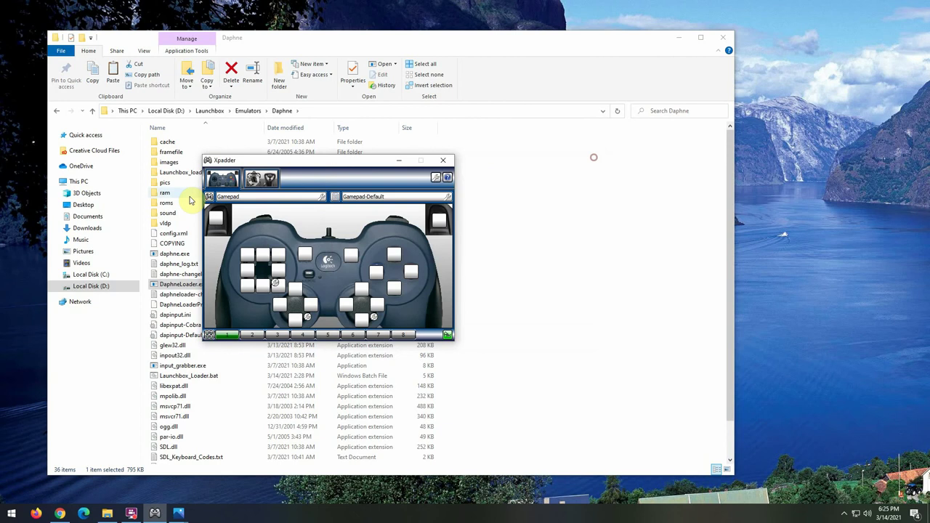
# Start new blank controller layouts for the gamepad and the Logitech Extreme 3D, closing each controller settings window.
pyautogui.click(211, 196)
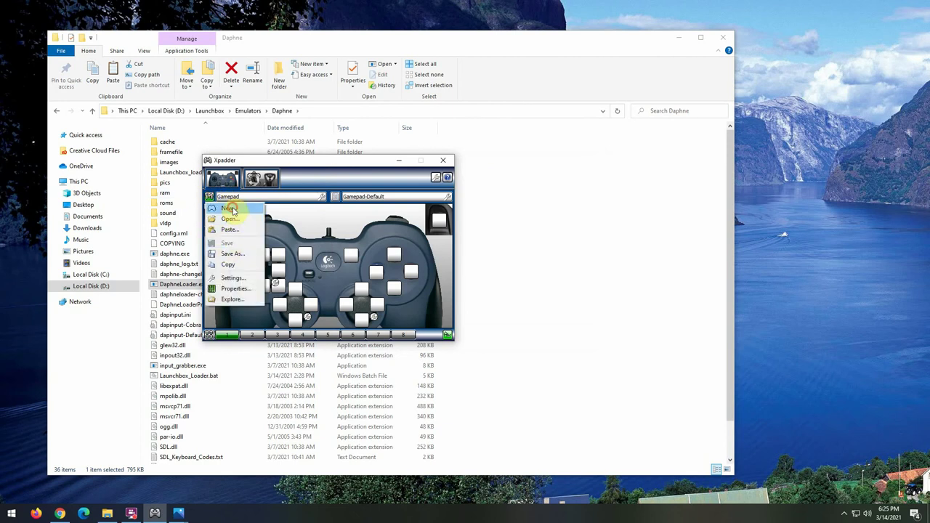
pyautogui.click(230, 208)
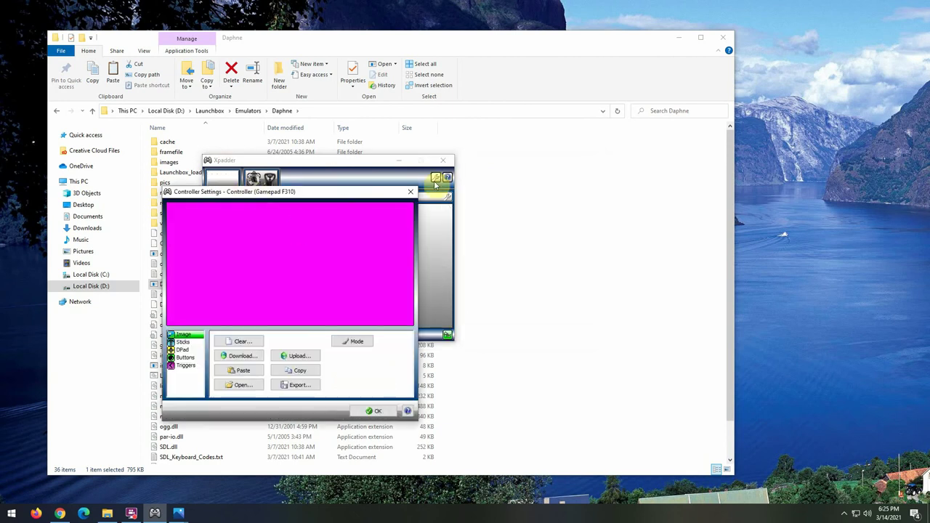
pyautogui.click(410, 192)
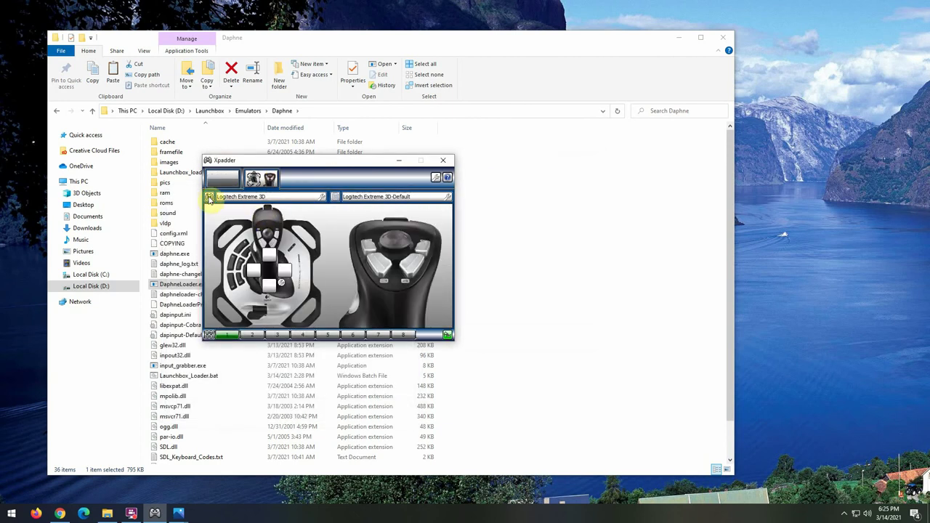
pyautogui.click(210, 196)
pyautogui.click(240, 221)
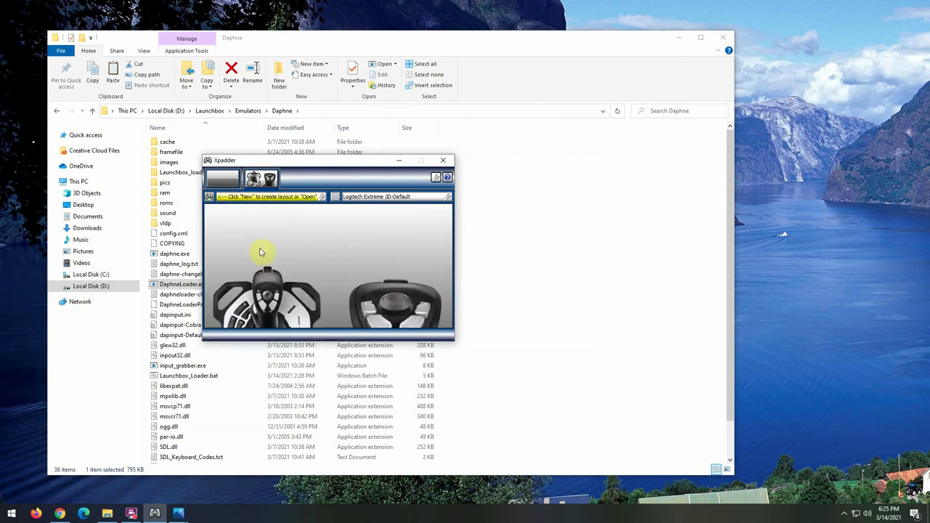
pyautogui.click(411, 192)
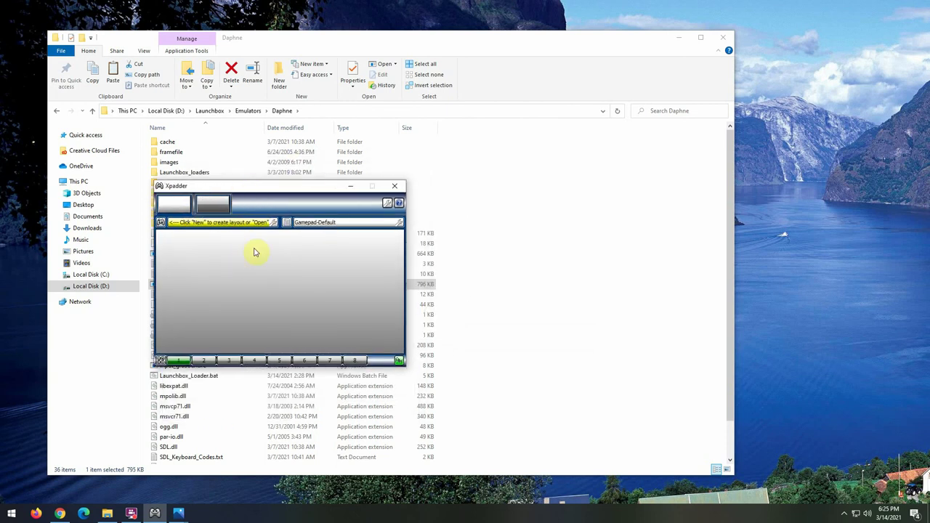
# Start a new untitled profile for the gamepad and move the Xpadder window off the file list.
pyautogui.click(323, 227)
pyautogui.click(288, 223)
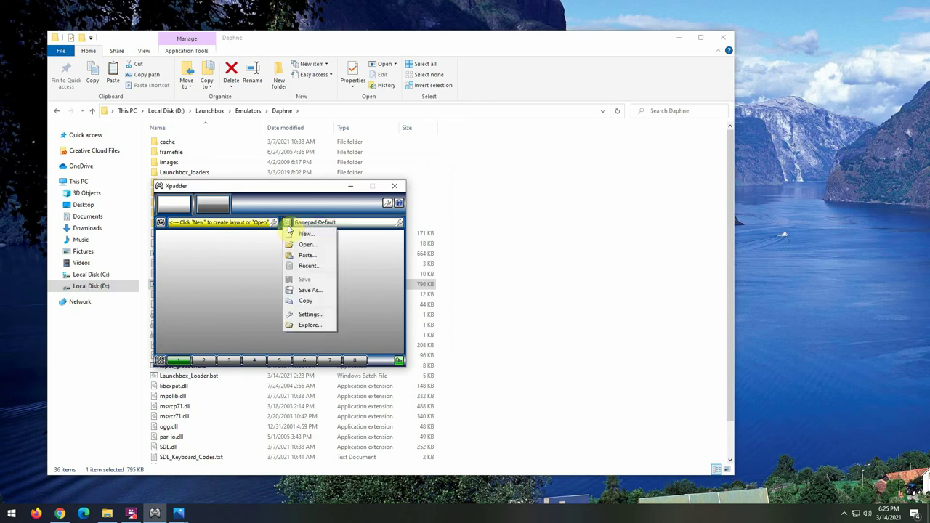
pyautogui.click(302, 233)
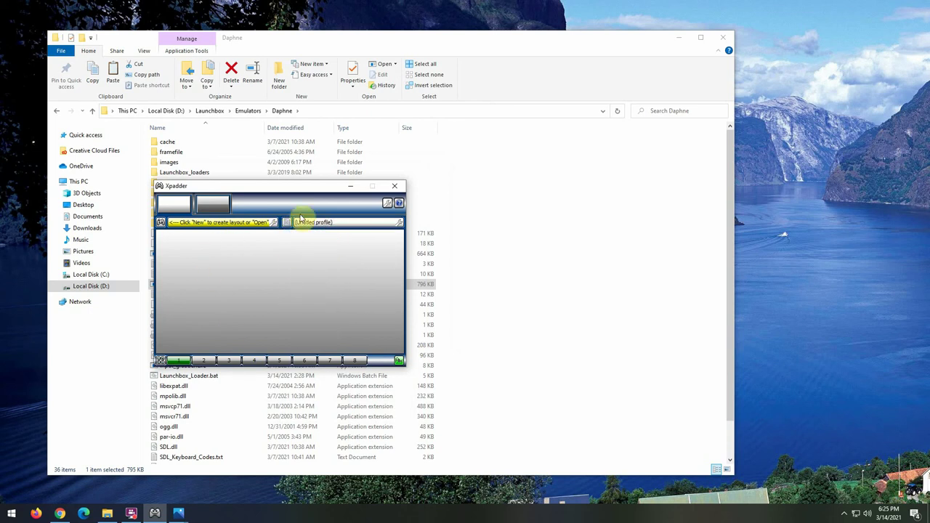
pyautogui.moveTo(300, 186); pyautogui.dragTo(577, 167)
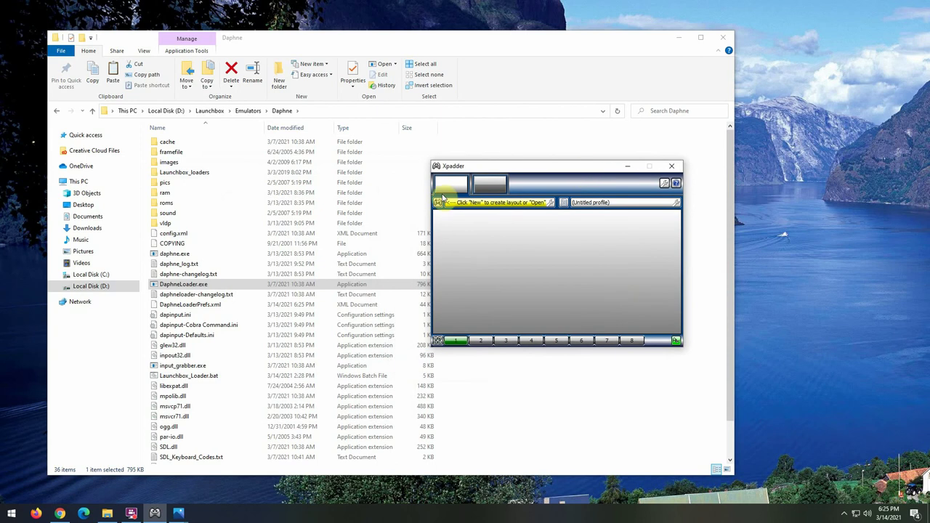
# In File Explorer, go to the xpadder folder under Launchbox and view the Upper Panel.JPG photo.
pyautogui.click(209, 110)
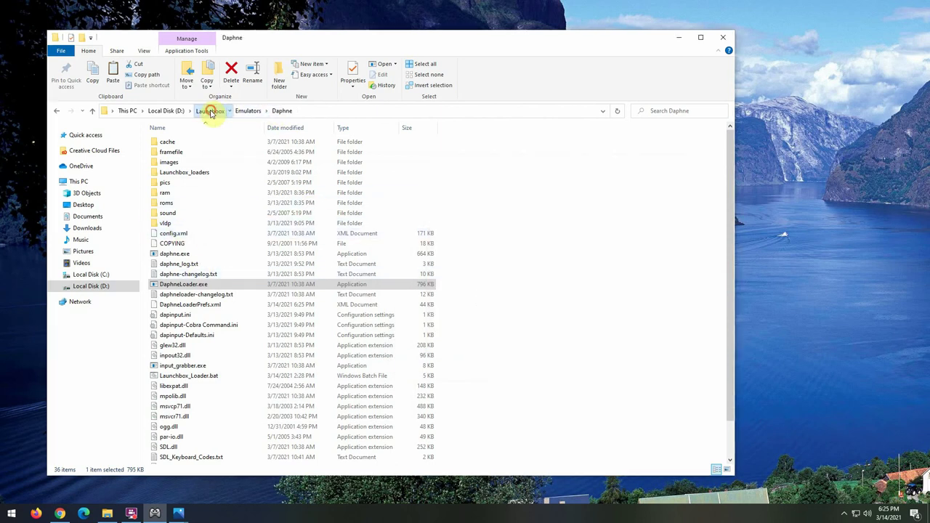
pyautogui.doubleClick(170, 335)
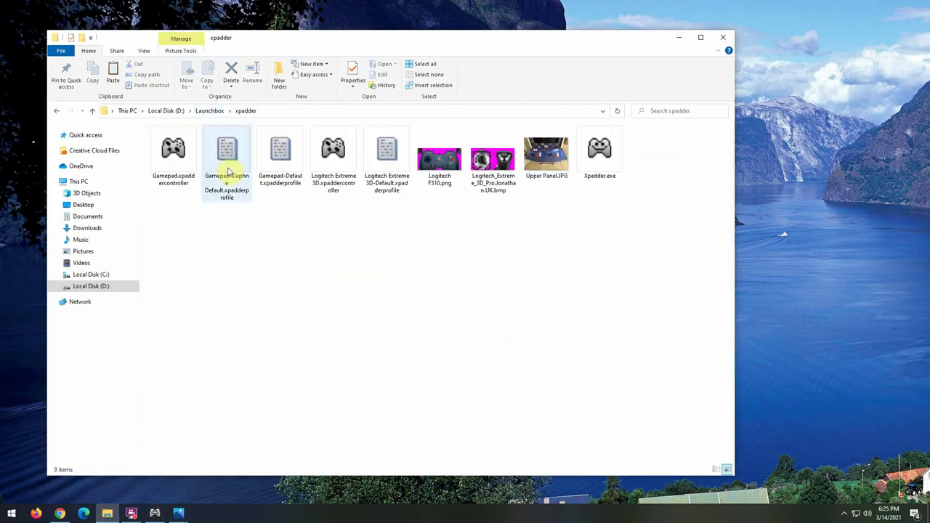
pyautogui.doubleClick(557, 166)
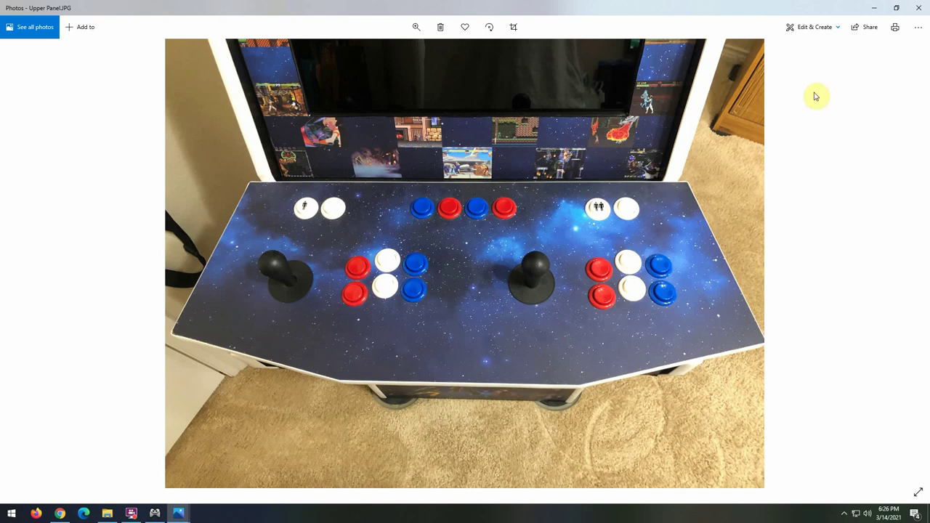
pyautogui.click(914, 11)
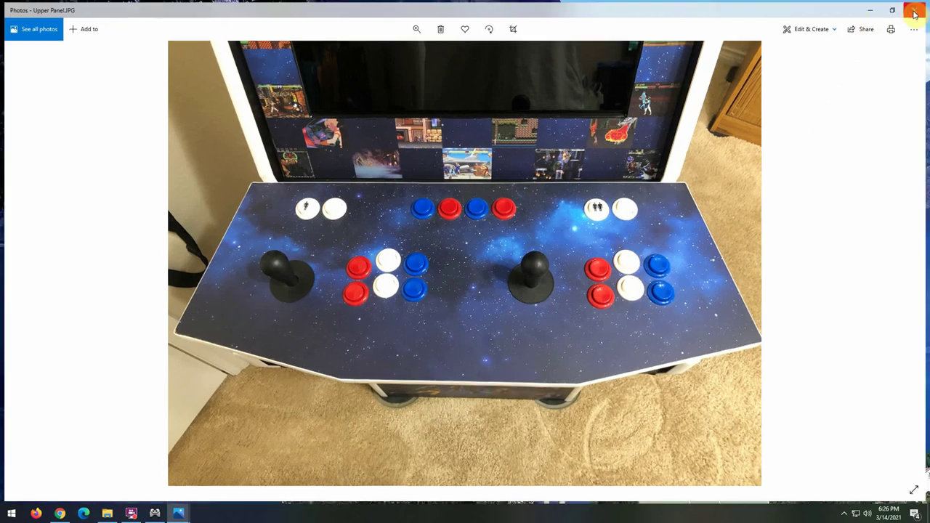
# Open Upper Panel.JPG in paint.net.
pyautogui.rightClick(546, 163)
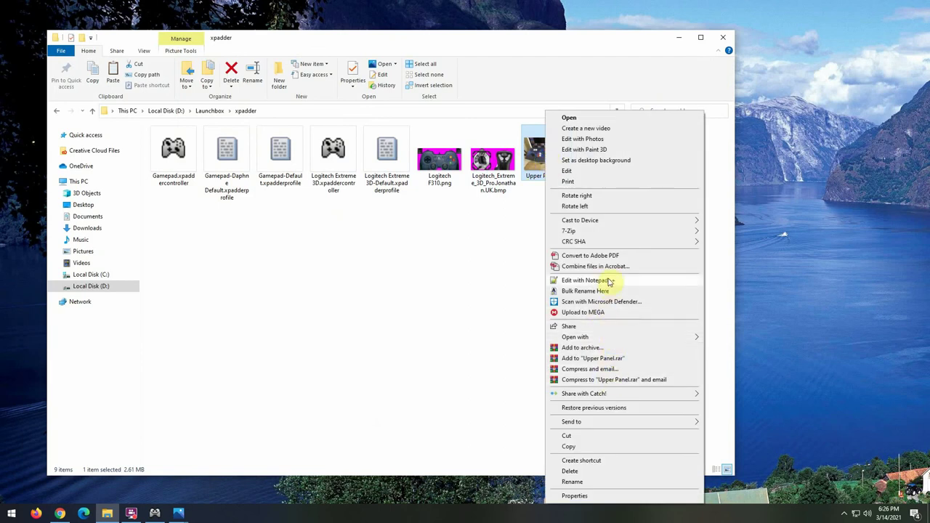
pyautogui.moveTo(609, 339)
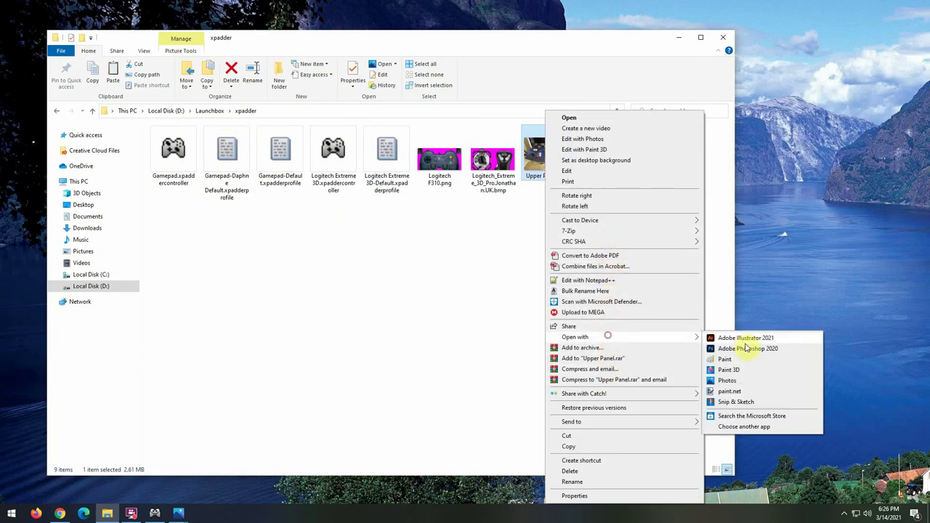
pyautogui.click(751, 388)
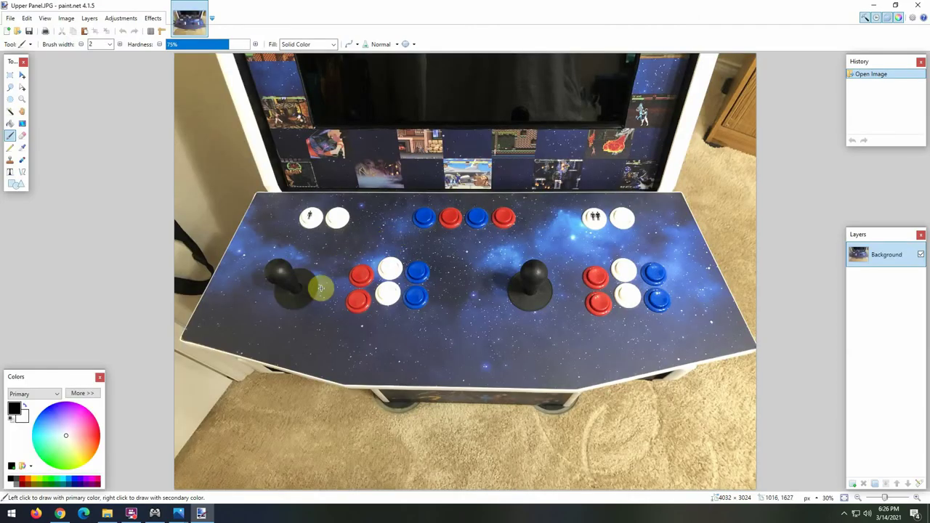
# Crop the photo to a rectangle of about 1455 × 924 pixels around the player-one joystick and buttons.
pyautogui.click(9, 74)
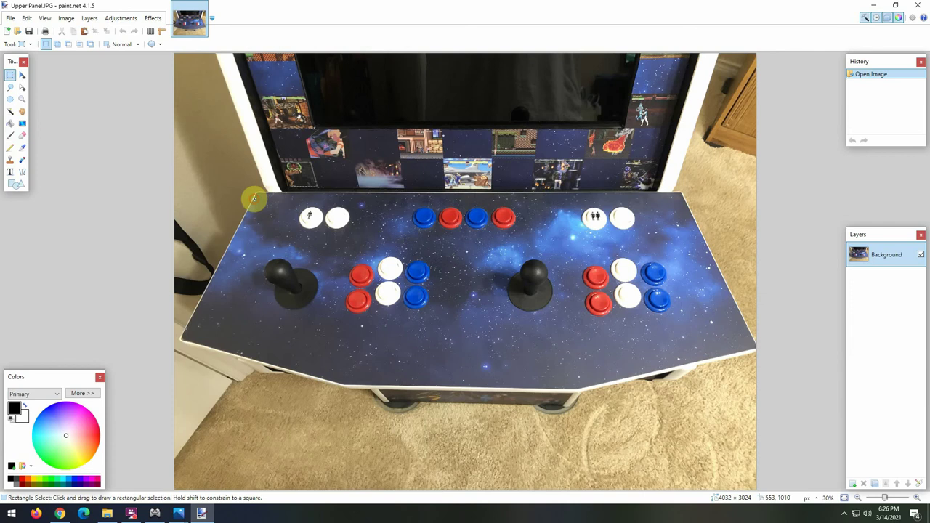
pyautogui.moveTo(254, 197); pyautogui.dragTo(464, 333)
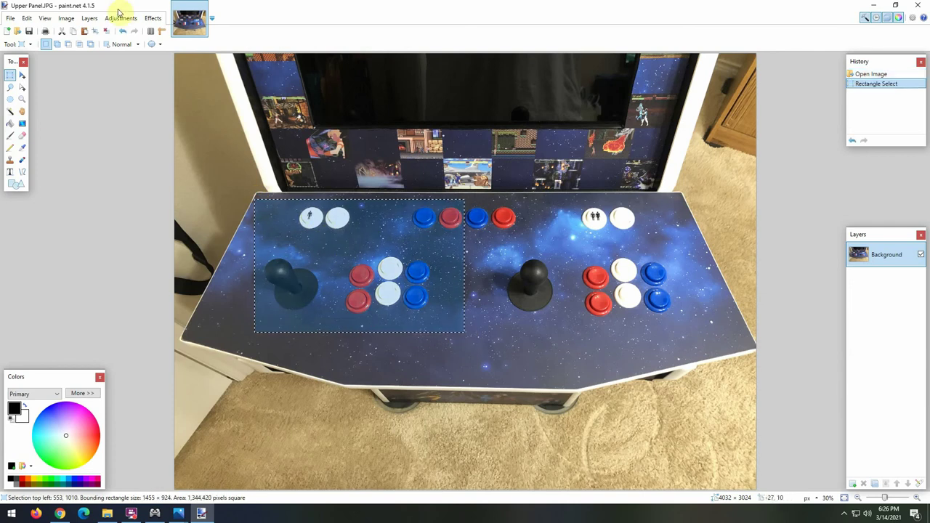
pyautogui.click(66, 19)
pyautogui.click(74, 32)
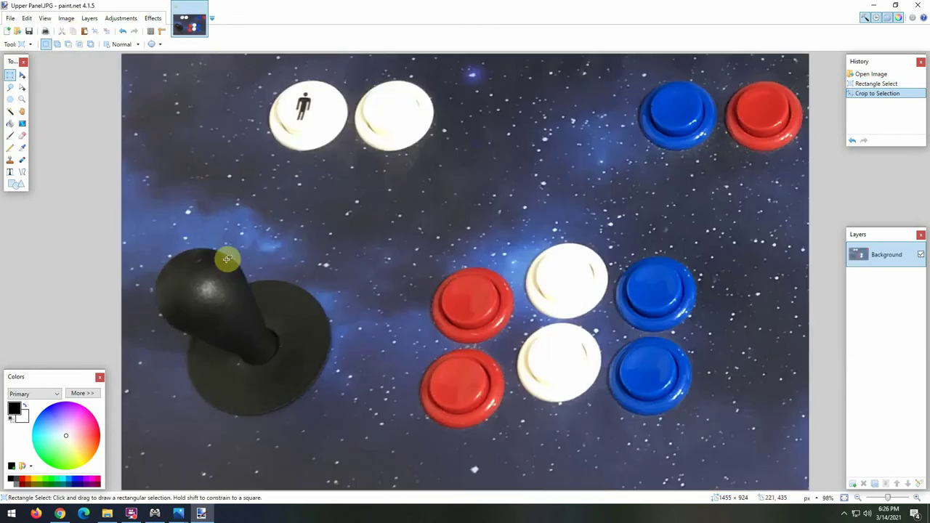
# Resize the cropped player-one image to a height of 256 pixels with the aspect ratio maintained.
pyautogui.scroll(-5, 409, 312)
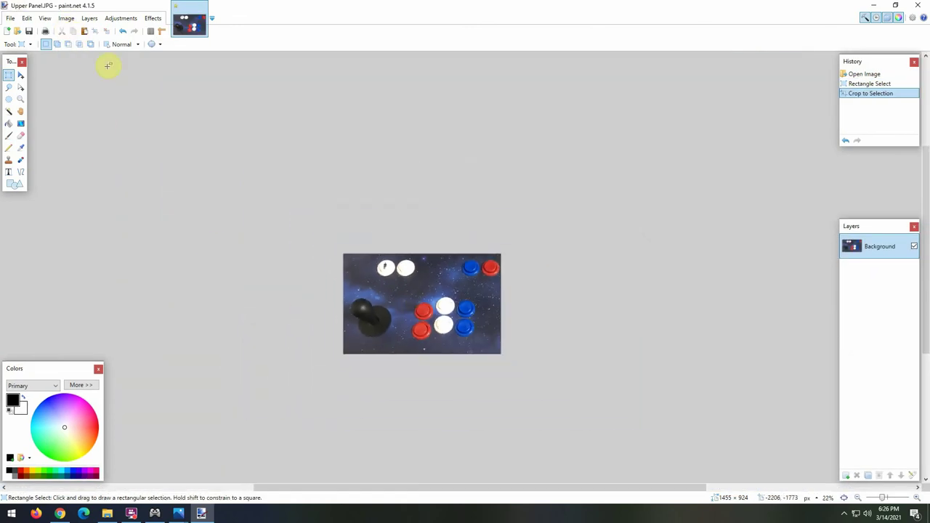
pyautogui.click(62, 19)
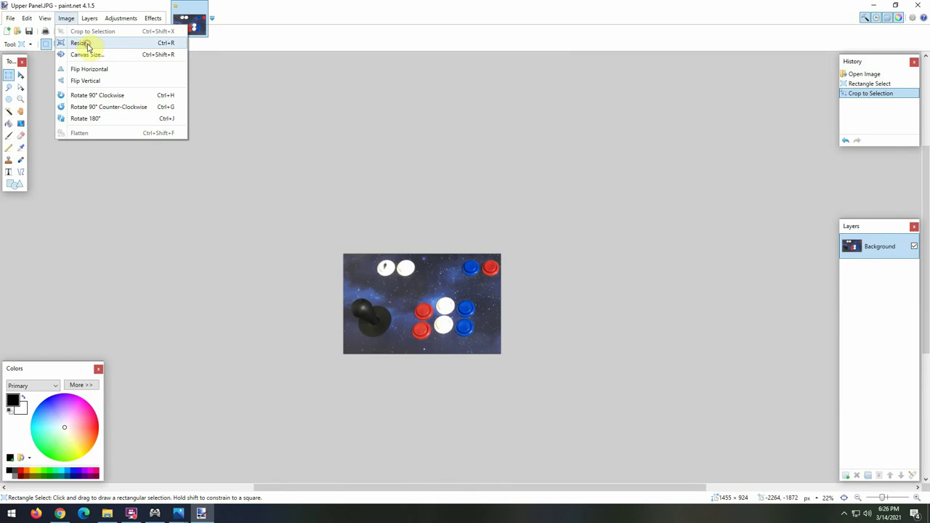
pyautogui.click(84, 44)
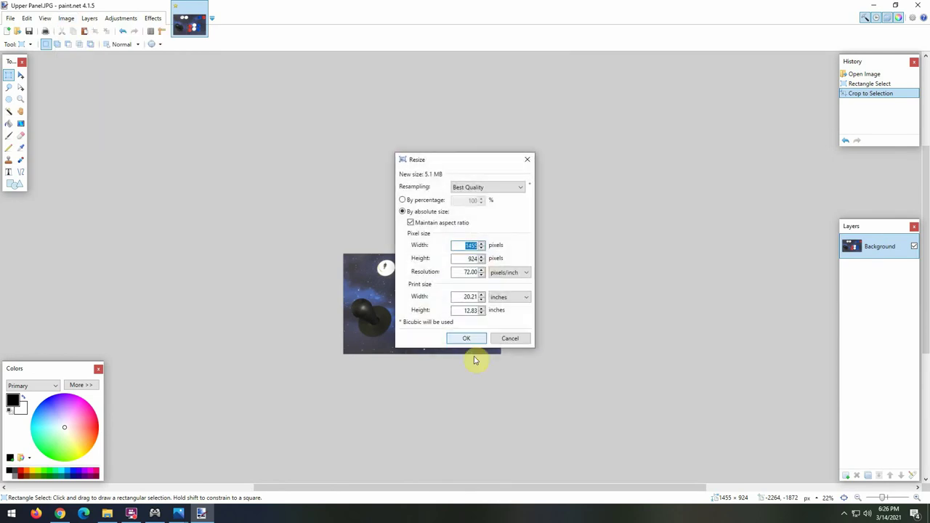
pyautogui.click(464, 259)
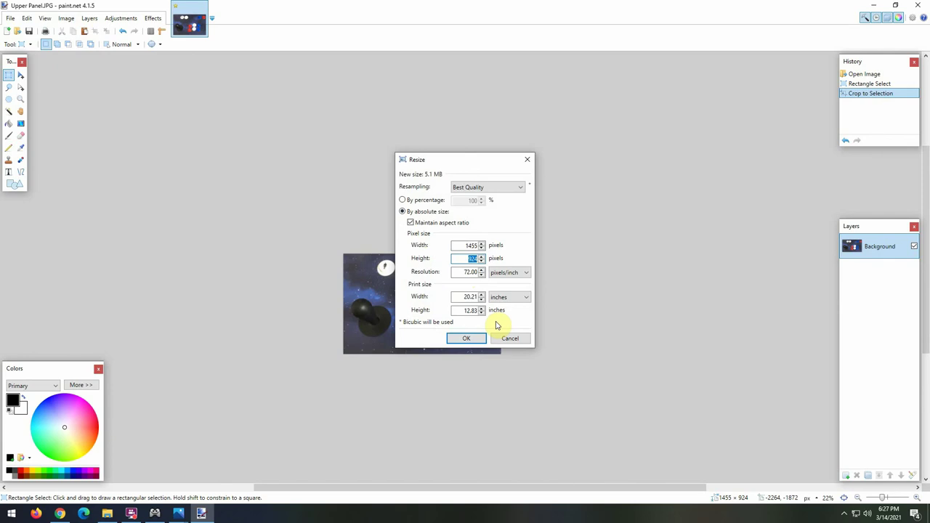
pyautogui.write('256')
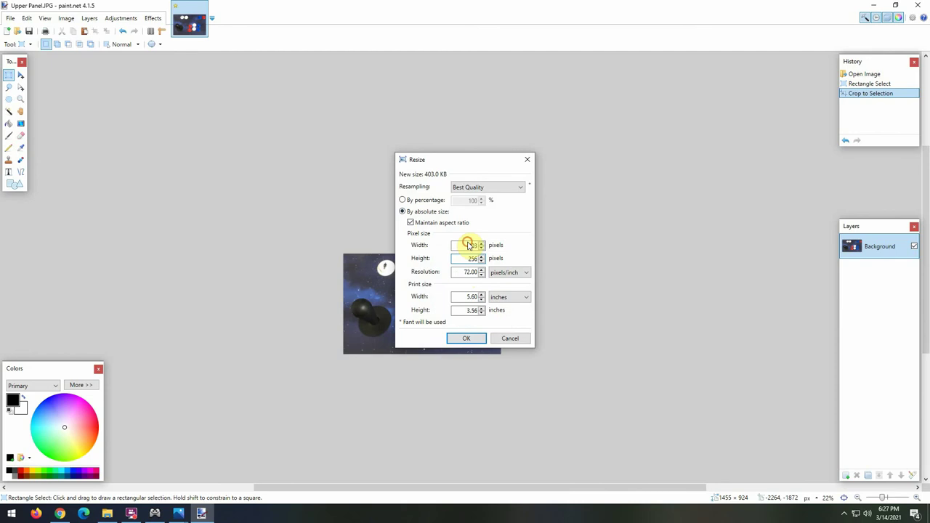
pyautogui.doubleClick(463, 245)
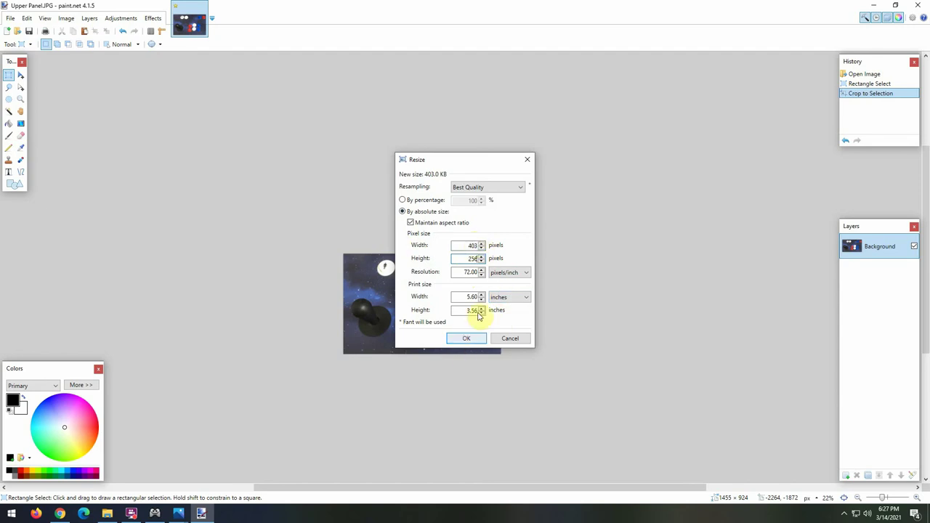
pyautogui.click(465, 335)
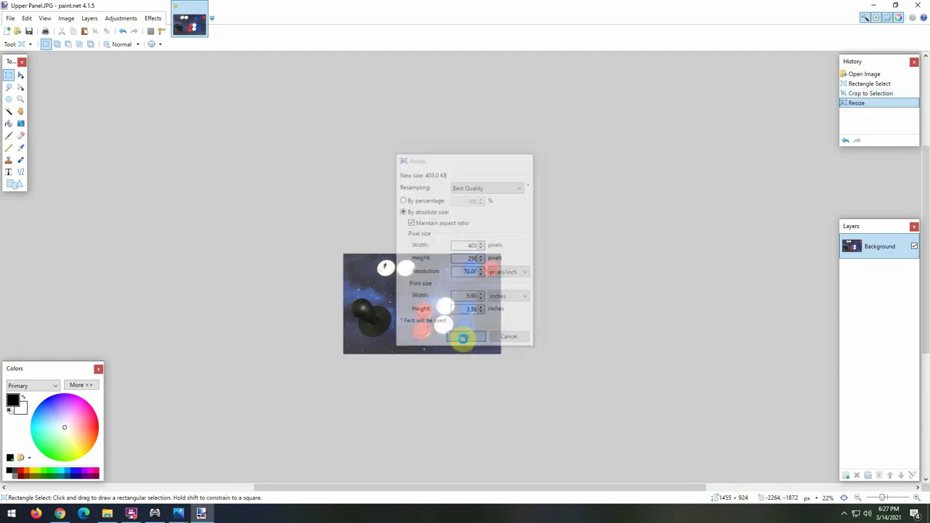
# Set the canvas width to 512 pixels, anchored at the top left, keeping the height at 256 pixels.
pyautogui.scroll(4, 343, 271)
pyautogui.scroll(2, 350, 271)
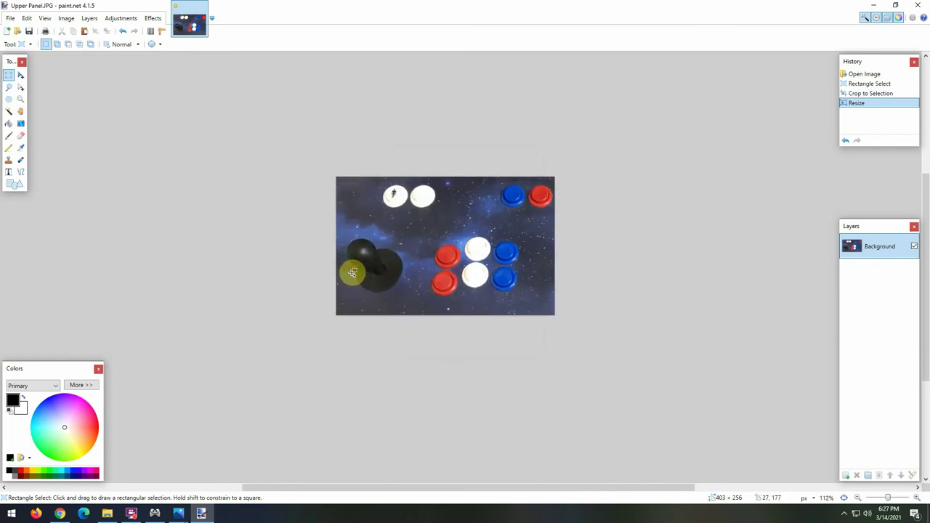
pyautogui.click(66, 18)
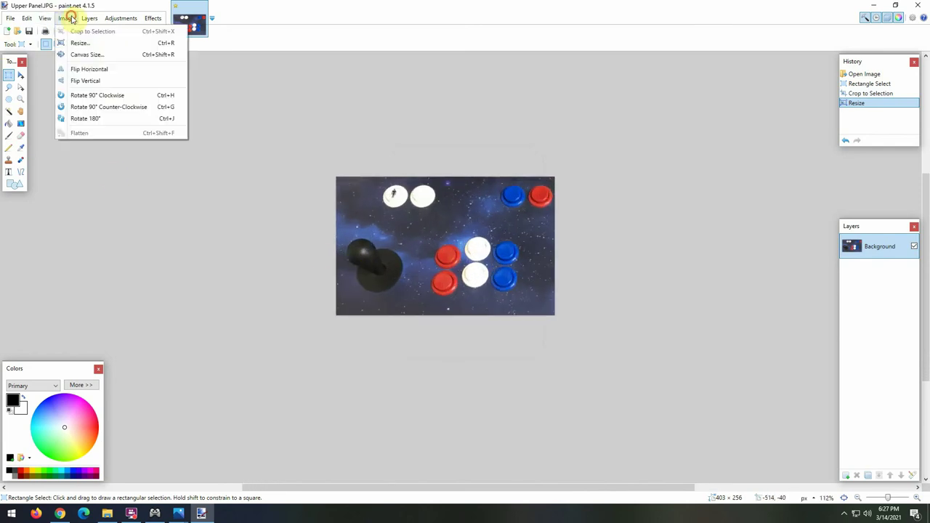
pyautogui.click(89, 56)
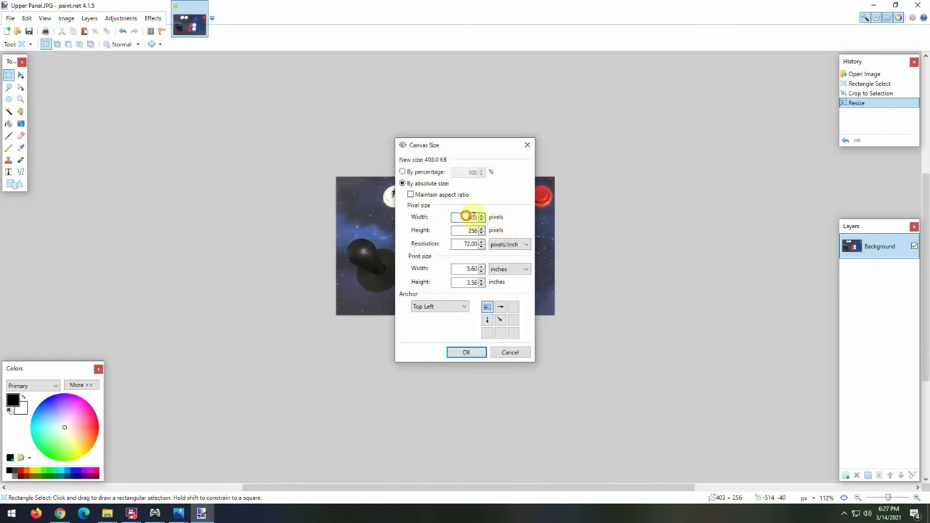
pyautogui.doubleClick(471, 216)
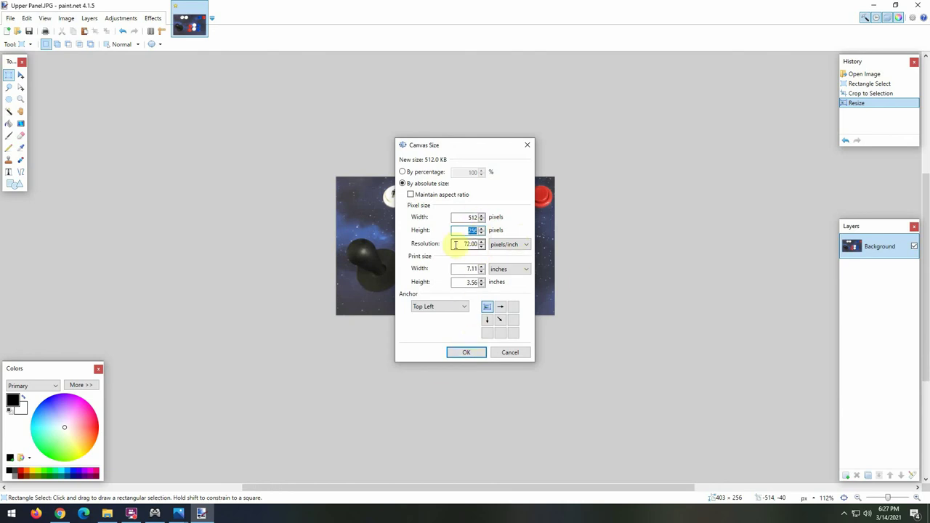
pyautogui.click(465, 352)
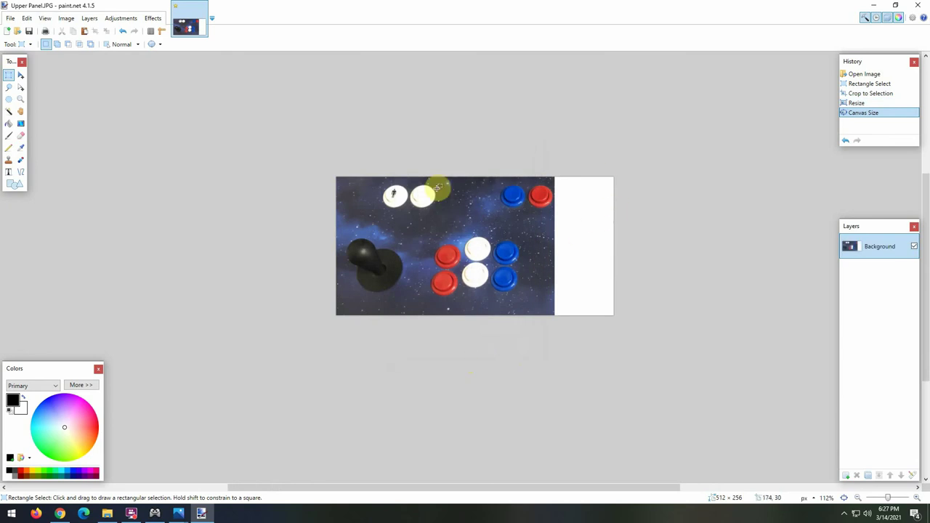
# Stretch the image pixels horizontally to a bounding width of about 653 pixels so the photo covers the blank canvas strip.
pyautogui.click(21, 75)
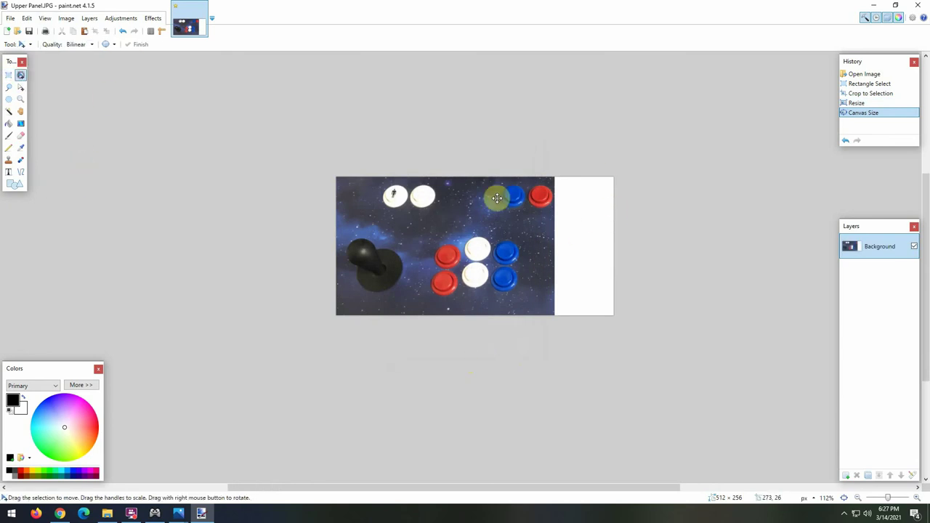
pyautogui.click(526, 226)
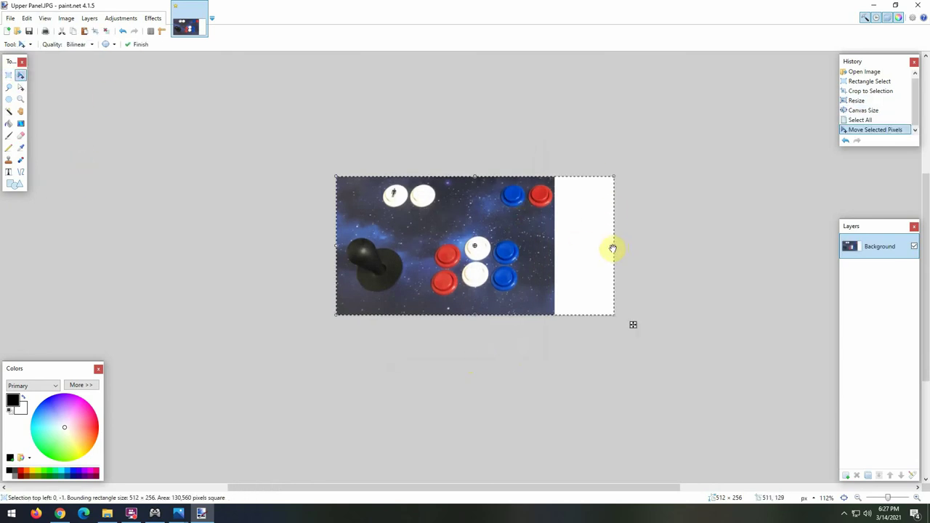
pyautogui.moveTo(614, 246); pyautogui.dragTo(690, 245)
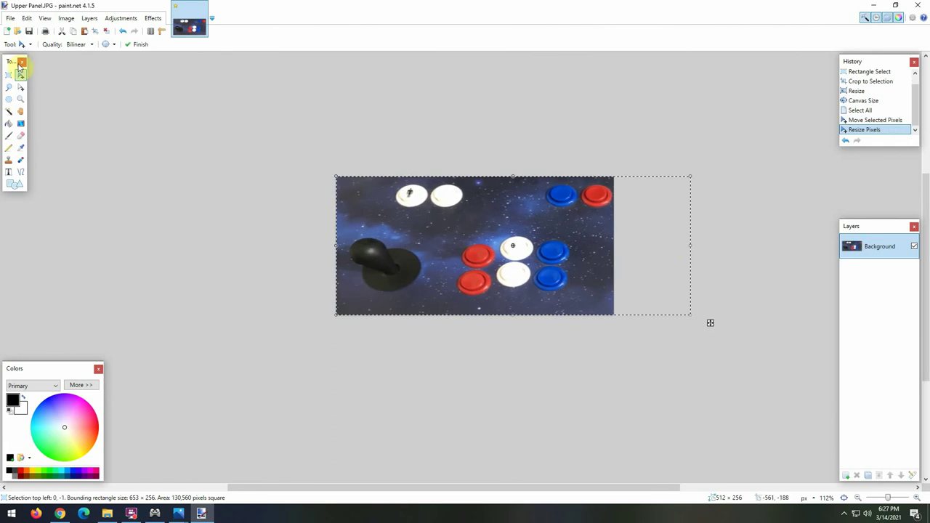
# Save the stretched image as Left Controller.jpg in the xpadder folder at JPEG quality 95.
pyautogui.click(14, 20)
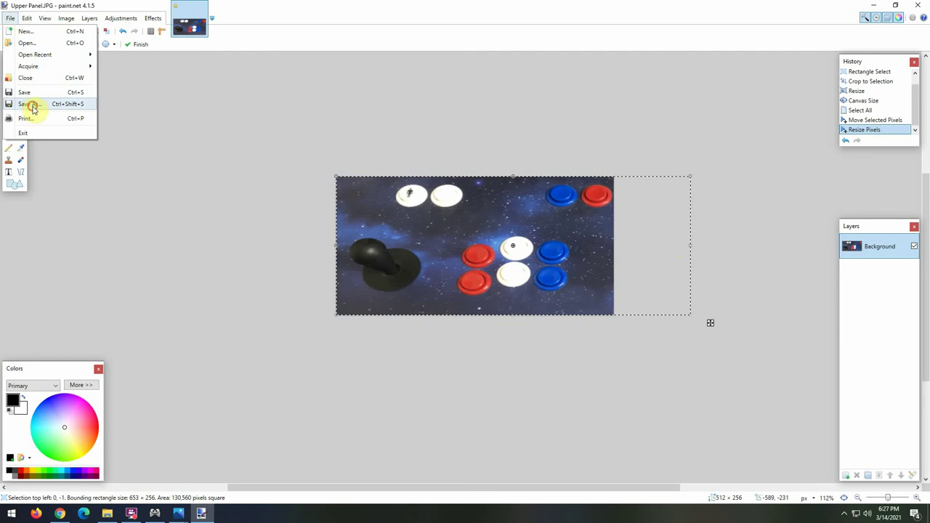
pyautogui.click(30, 104)
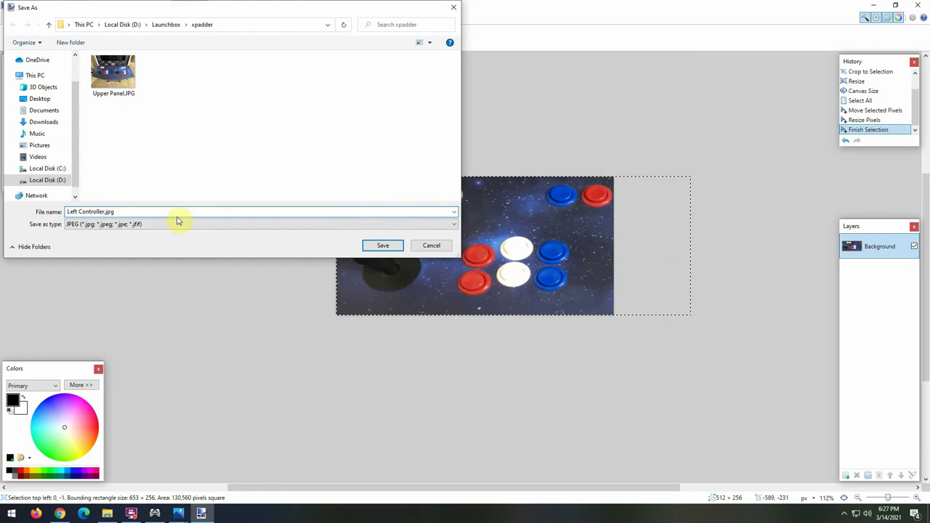
pyautogui.click(384, 246)
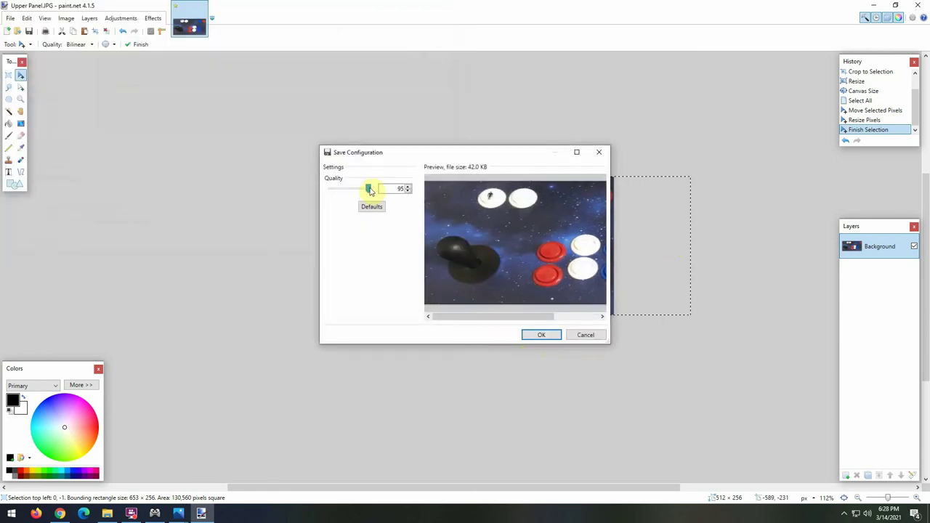
pyautogui.click(541, 335)
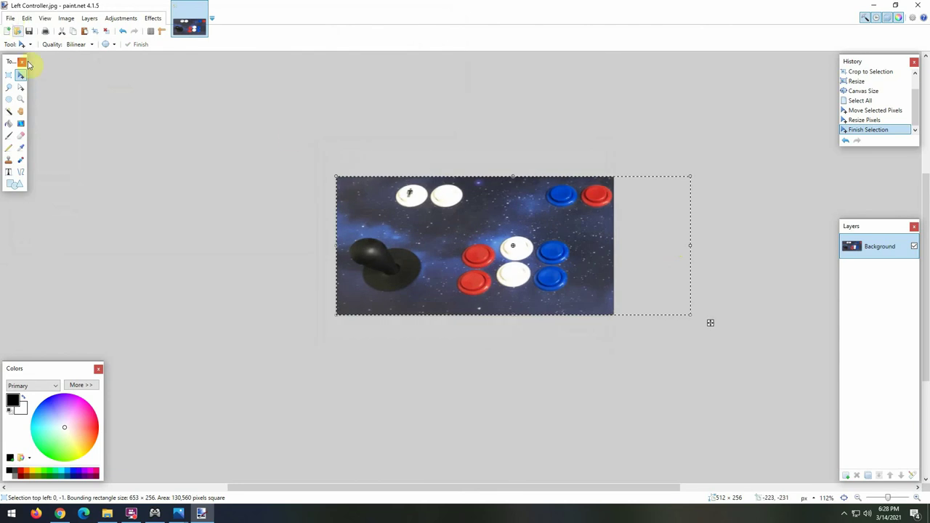
# Open the original Upper Panel.JPG photo again from the xpadder folder.
pyautogui.click(9, 19)
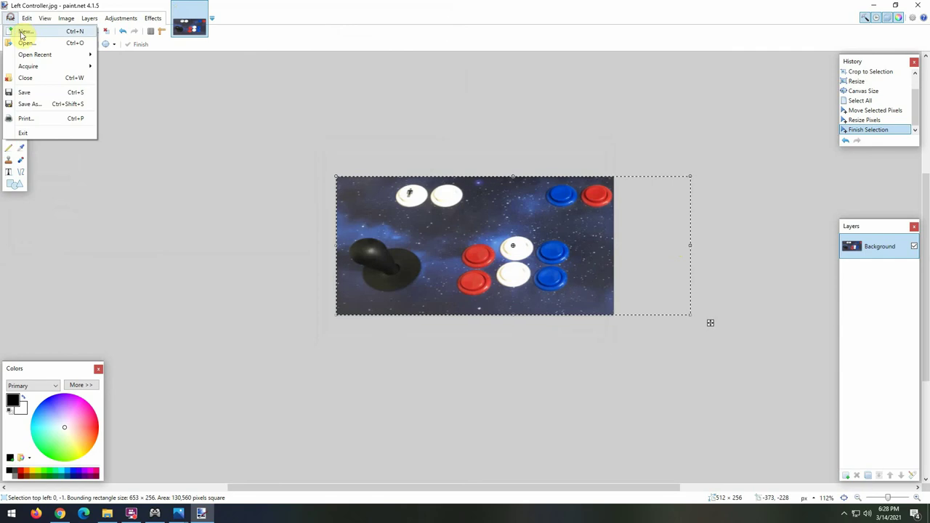
pyautogui.click(24, 47)
pyautogui.doubleClick(276, 107)
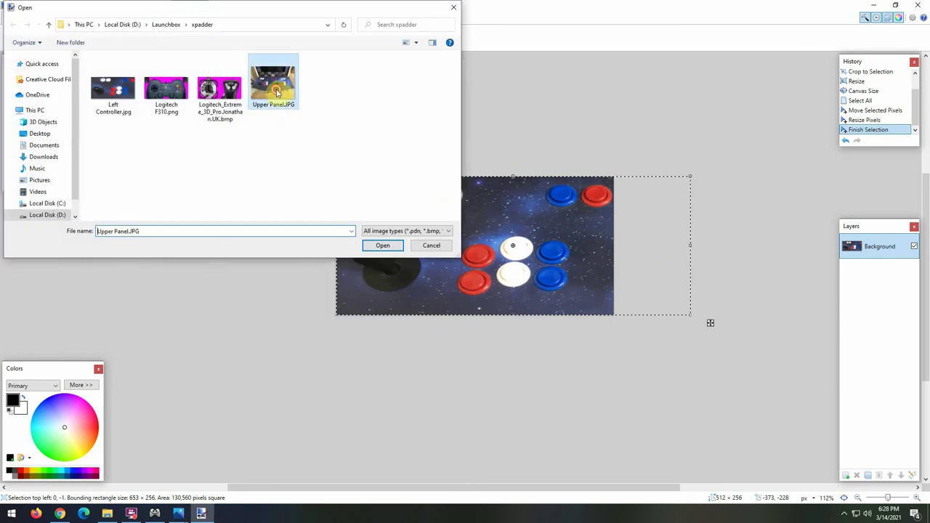
# Crop the photo to a rectangle of about 1475 × 894 pixels around the player-two joystick and buttons.
pyautogui.click(9, 75)
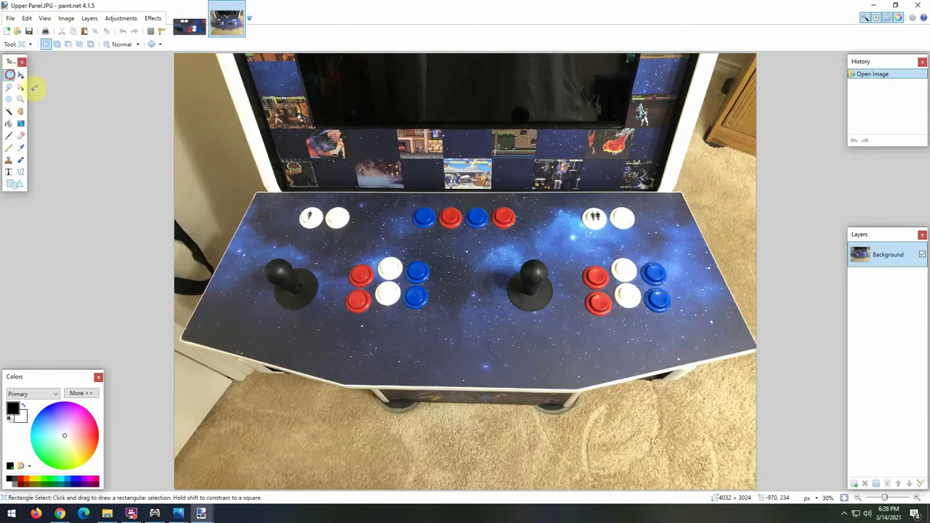
pyautogui.moveTo(465, 200); pyautogui.dragTo(675, 327)
pyautogui.click(66, 19)
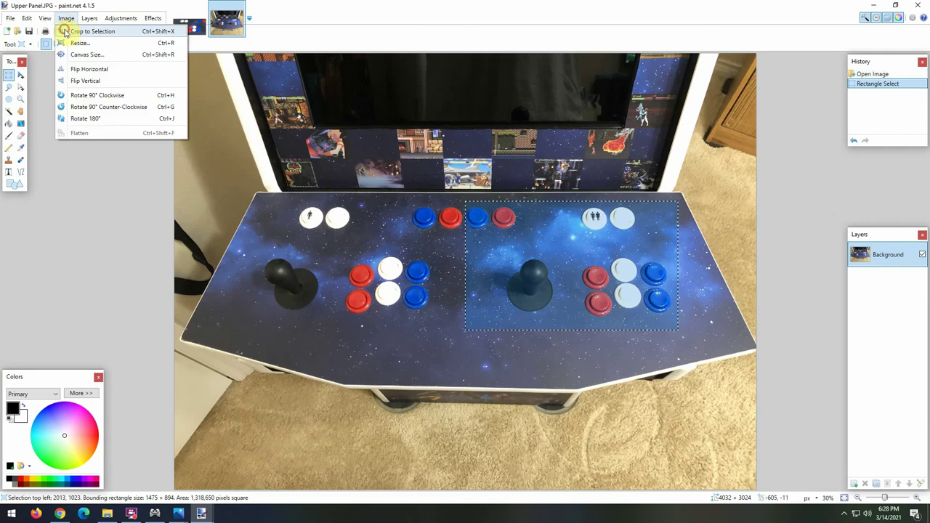
pyautogui.click(70, 32)
# Resize the cropped player-two image to a height of 256 pixels with the aspect ratio maintained.
pyautogui.hotkey('ctrl', '-')
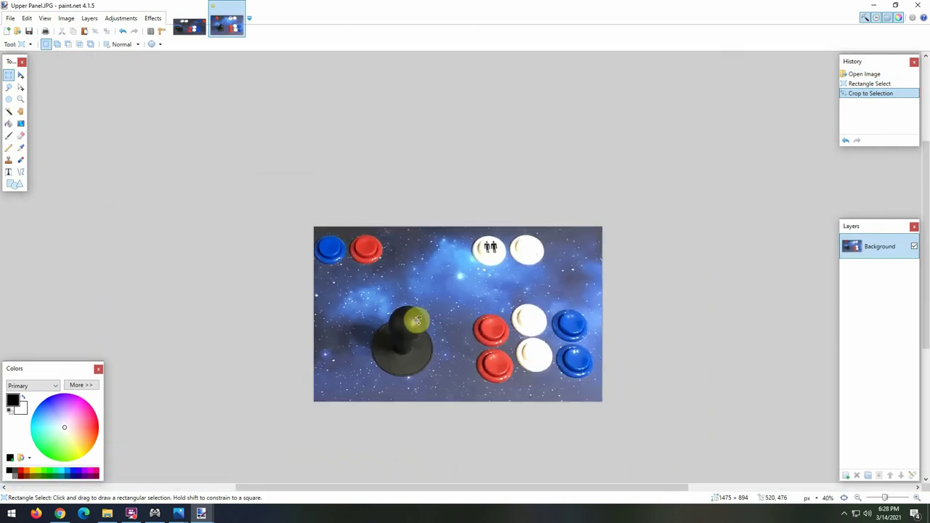
pyautogui.click(66, 18)
pyautogui.click(74, 43)
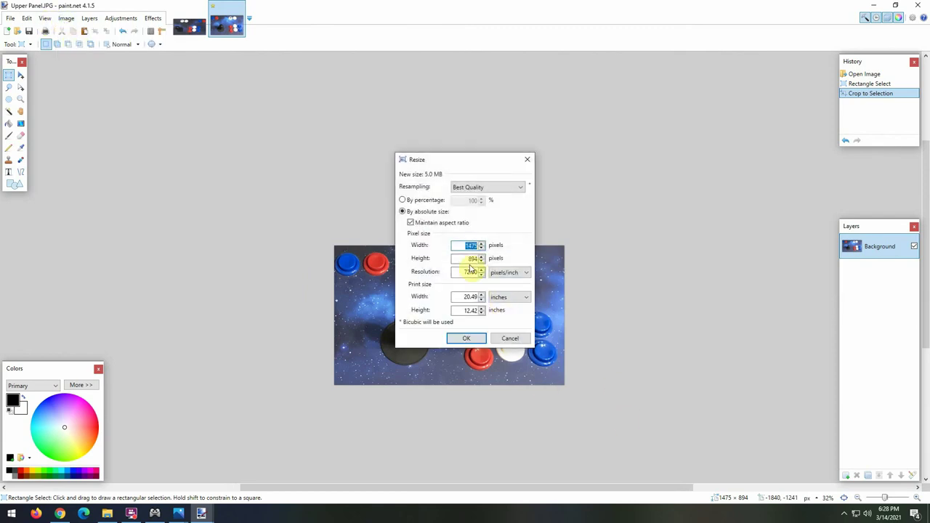
pyautogui.click(463, 260)
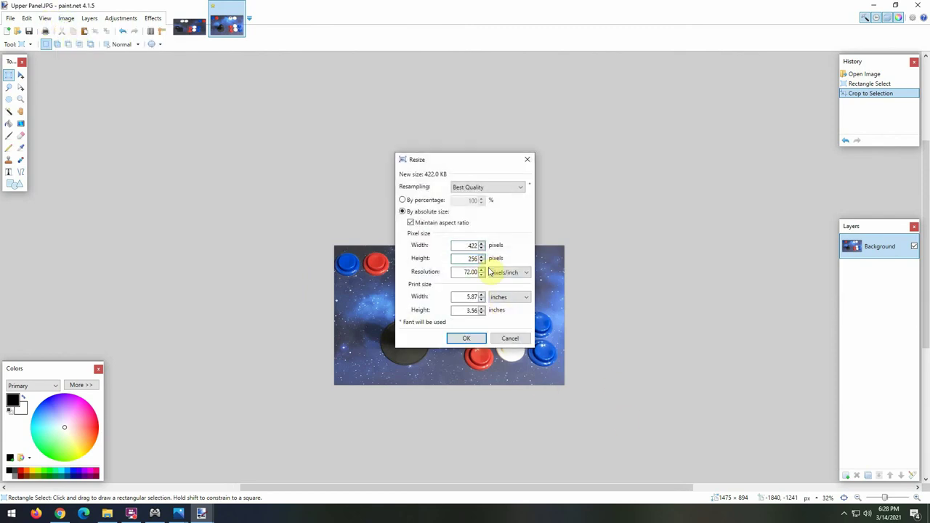
pyautogui.click(467, 338)
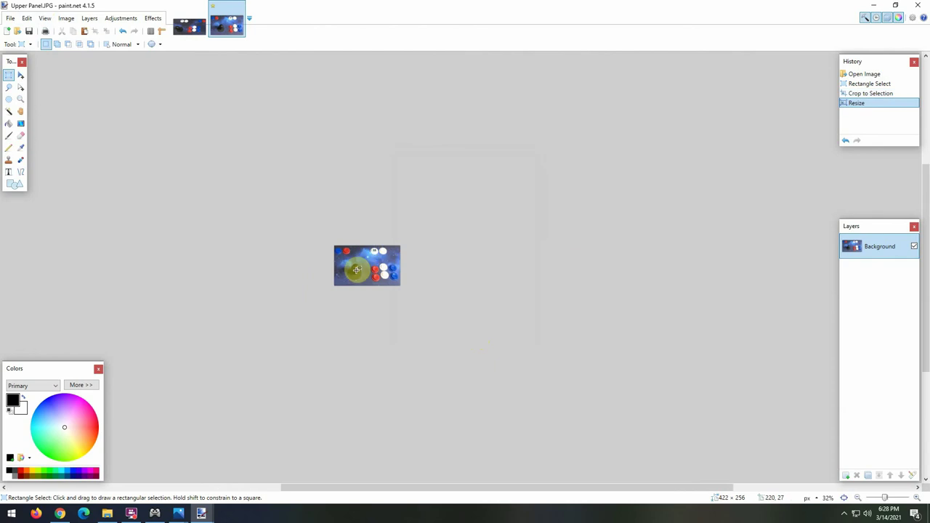
# Extend the player-two image's canvas to 512 × 256 pixels, anchored at the top left.
pyautogui.scroll(2, 371, 324)
pyautogui.click(65, 18)
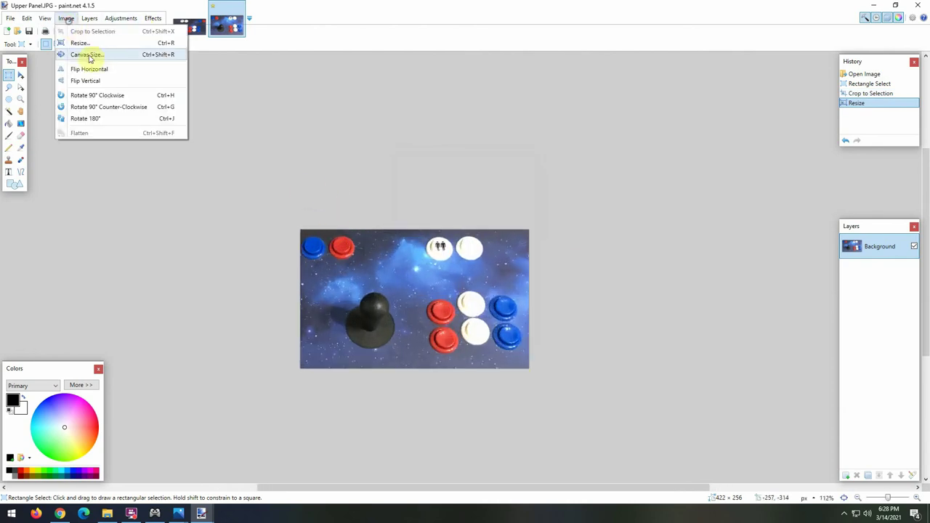
pyautogui.click(94, 54)
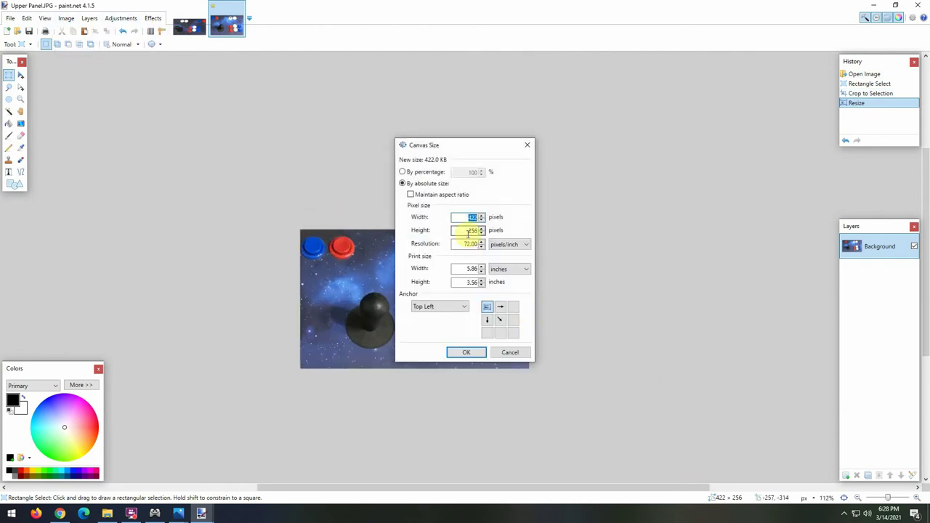
pyautogui.press('Return')
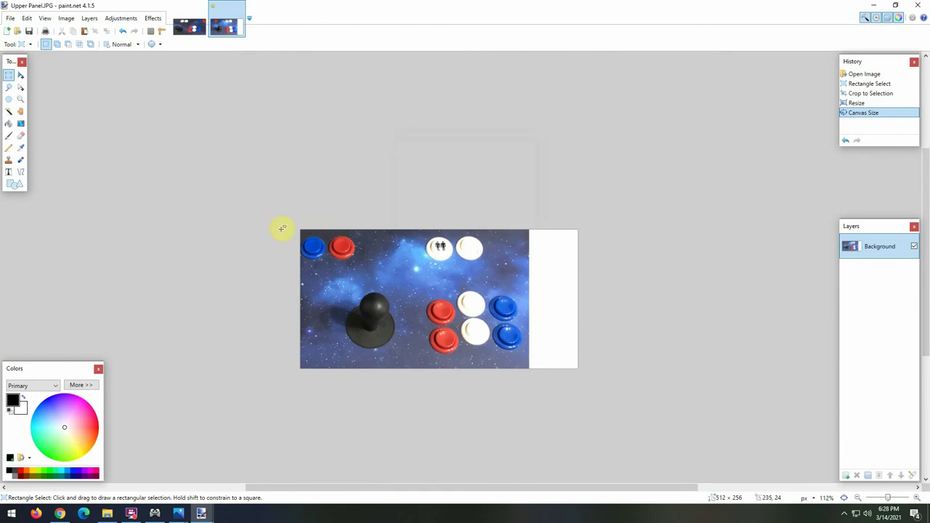
# Select the whole player-two image and stretch it horizontally to a bounding width of about 626 pixels, covering the blank strip.
pyautogui.click(19, 77)
pyautogui.hotkey('ctrl', 'a')
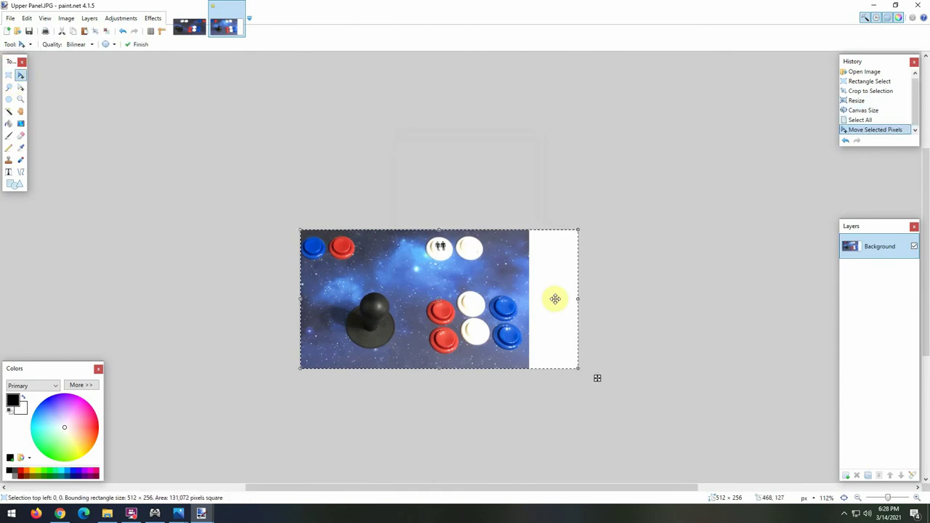
pyautogui.moveTo(578, 298); pyautogui.dragTo(641, 300)
# Save the stretched player-two image as the JPEG "Right Controllert Controller.jpg" at quality 95 in the xpadder folder, and close the image editor.
pyautogui.click(14, 16)
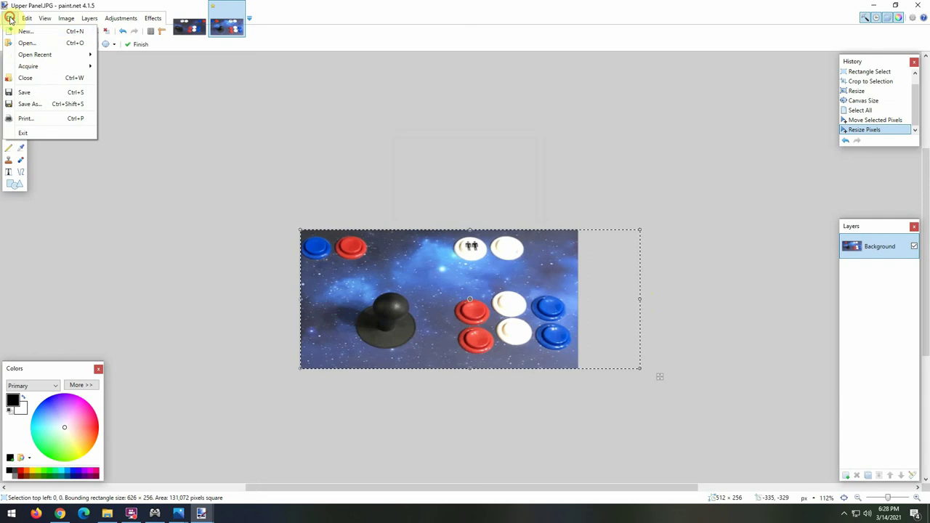
pyautogui.click(31, 101)
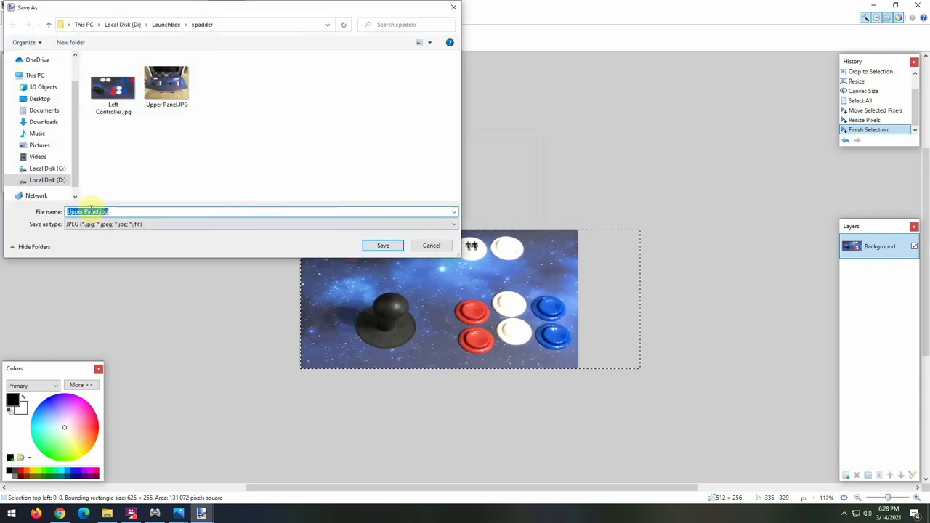
pyautogui.click(166, 87)
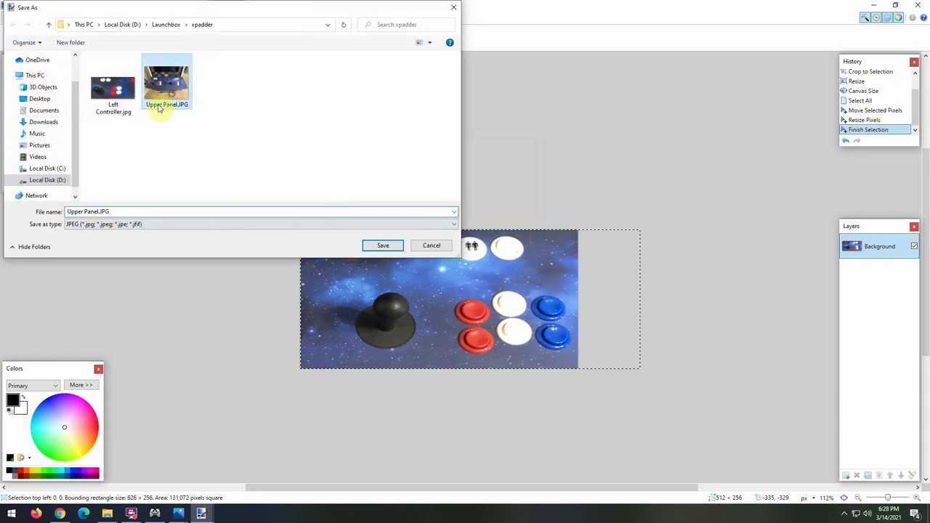
pyautogui.click(113, 91)
pyautogui.click(90, 211)
pyautogui.doubleClick(72, 212)
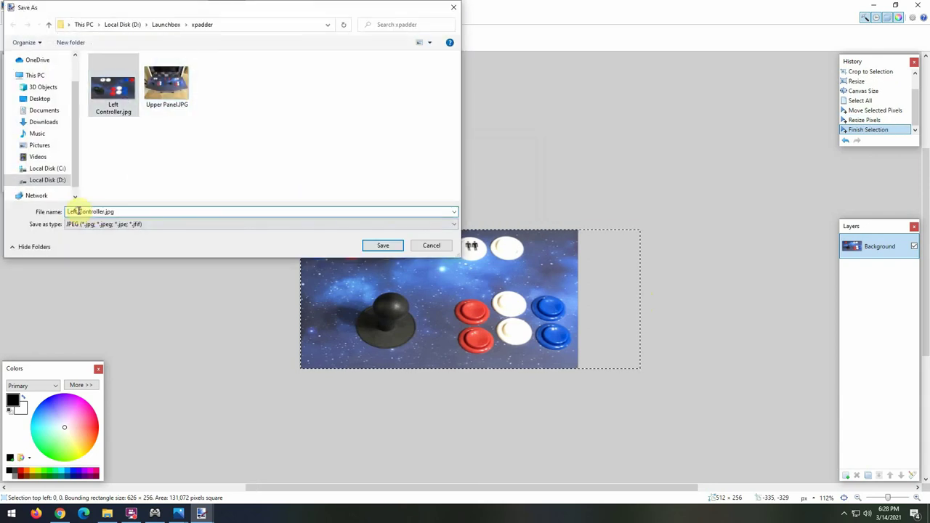
pyautogui.write('R')
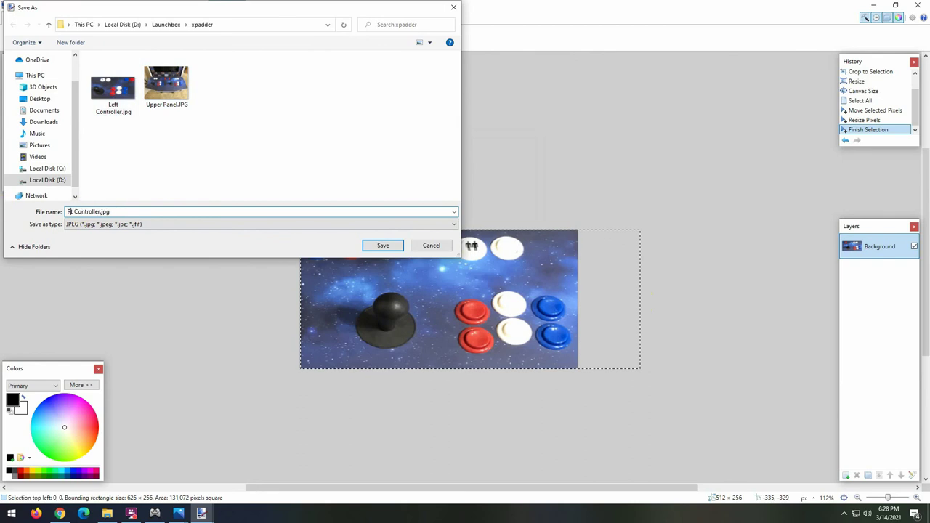
pyautogui.write('ight Controller')
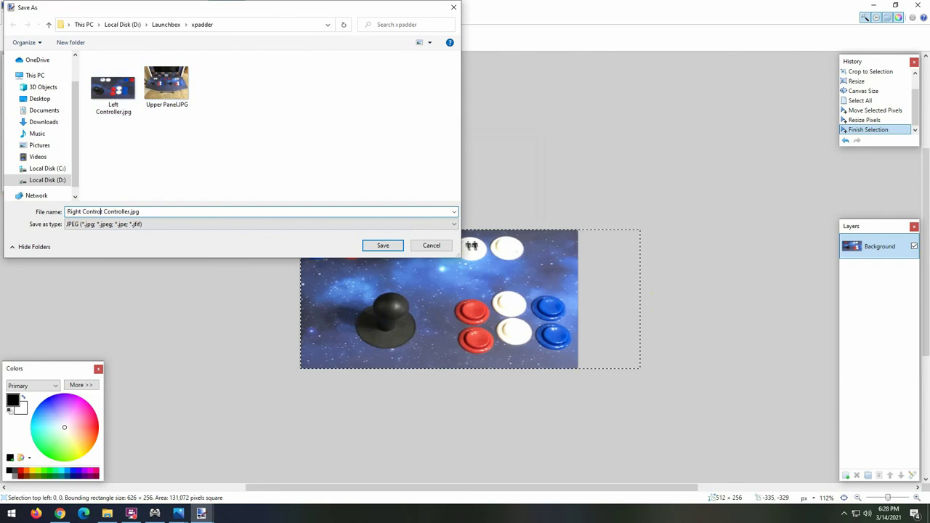
pyautogui.press('Return')
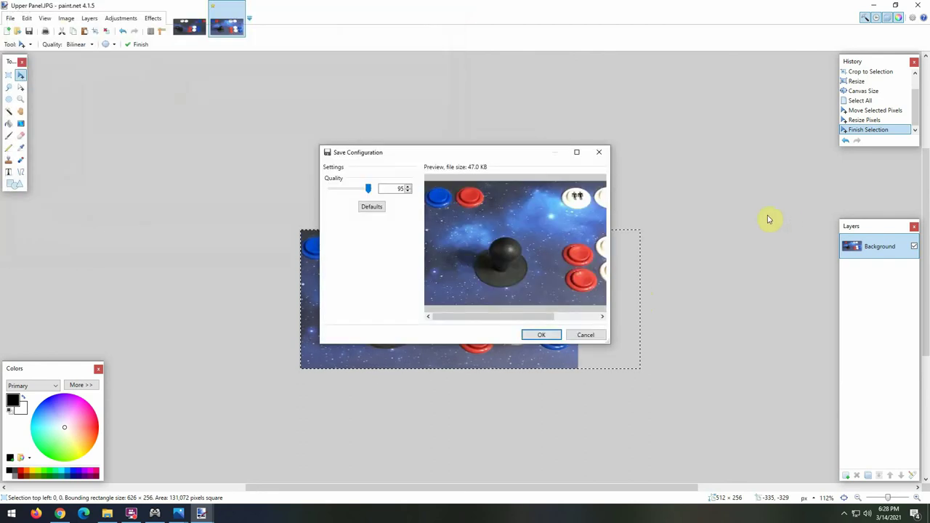
pyautogui.click(547, 335)
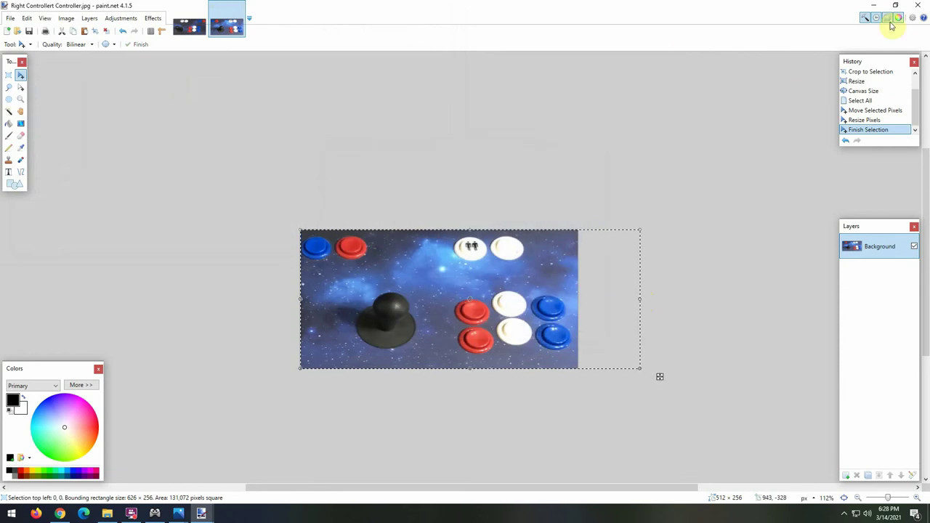
pyautogui.click(918, 6)
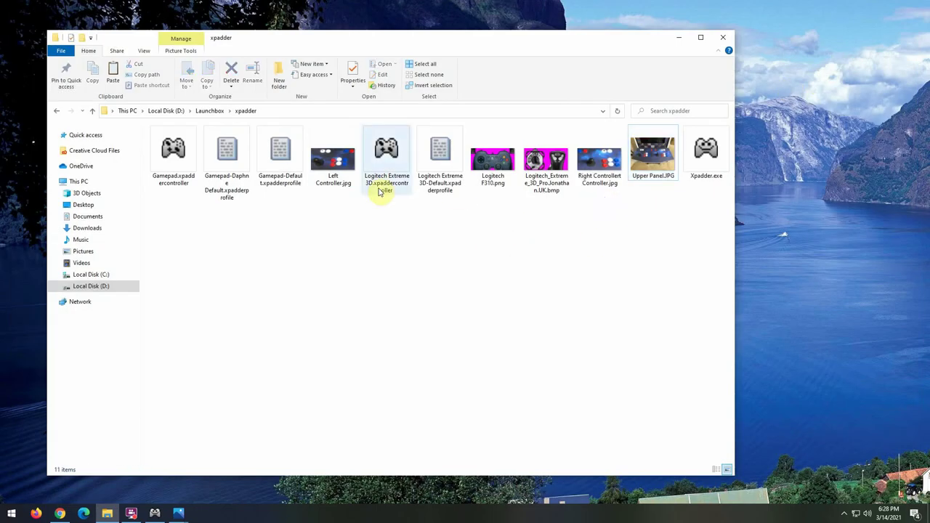
# Rename the saved player-two image as "Right Controller.jpg" in the xpadder folder.
pyautogui.click(596, 182)
pyautogui.click(613, 184)
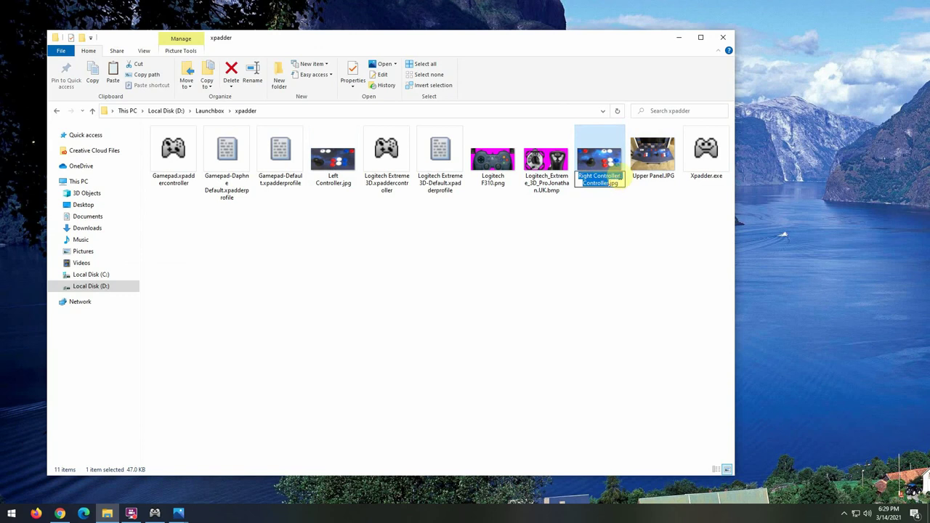
pyautogui.click(604, 272)
pyautogui.click(621, 182)
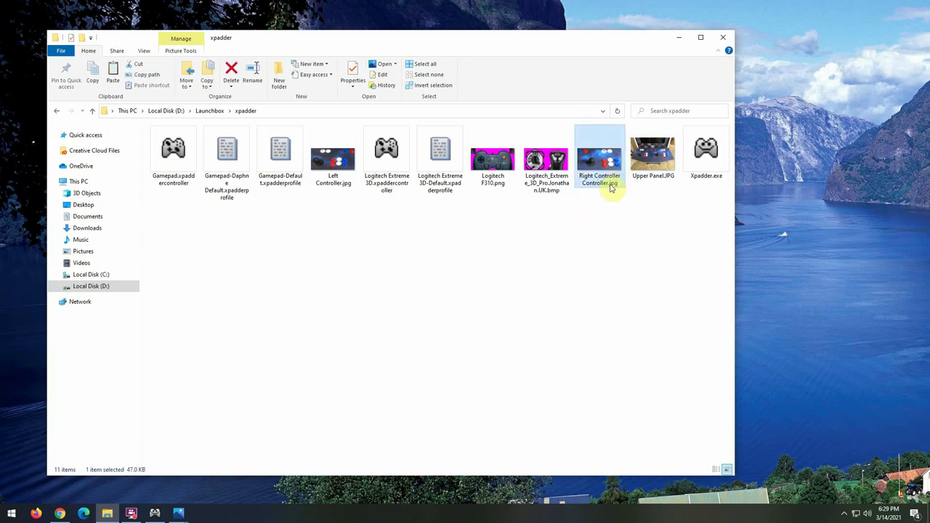
pyautogui.click(612, 186)
pyautogui.moveTo(596, 176); pyautogui.dragTo(642, 179)
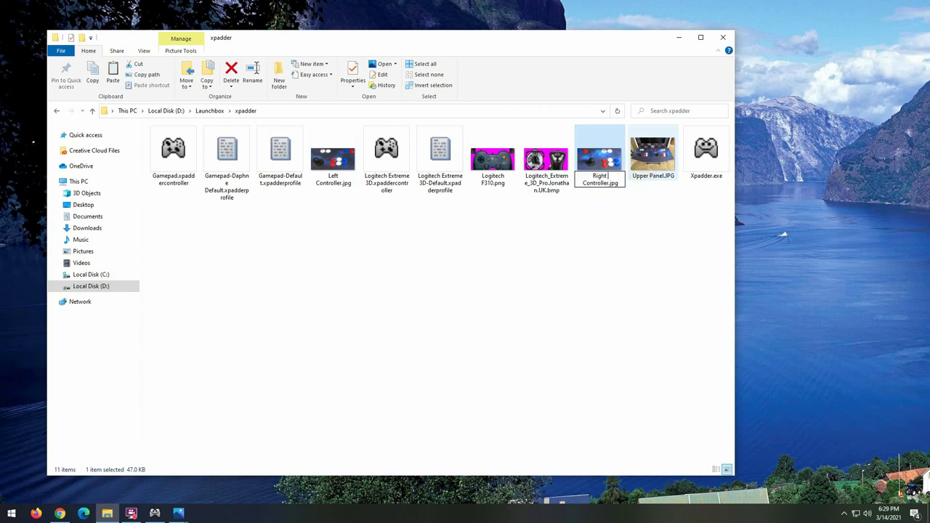
pyautogui.press('Return')
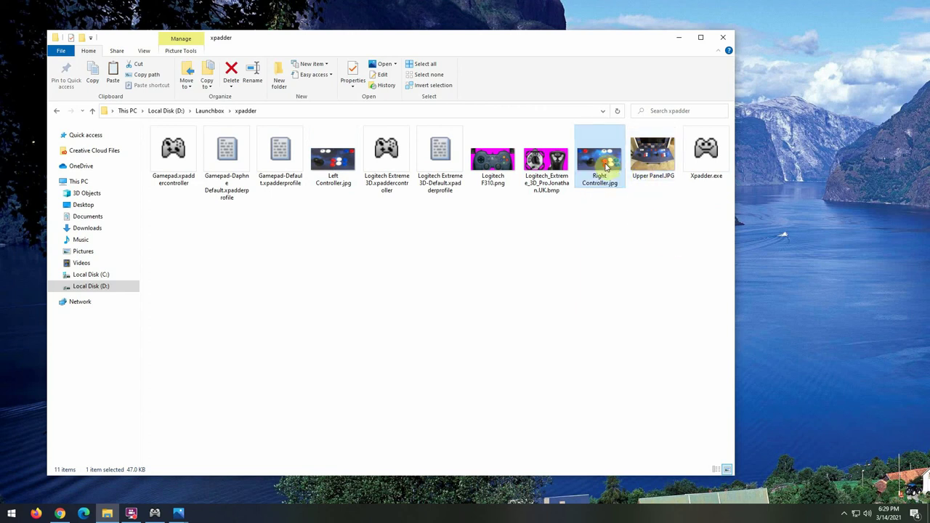
pyautogui.click(329, 174)
pyautogui.click(519, 266)
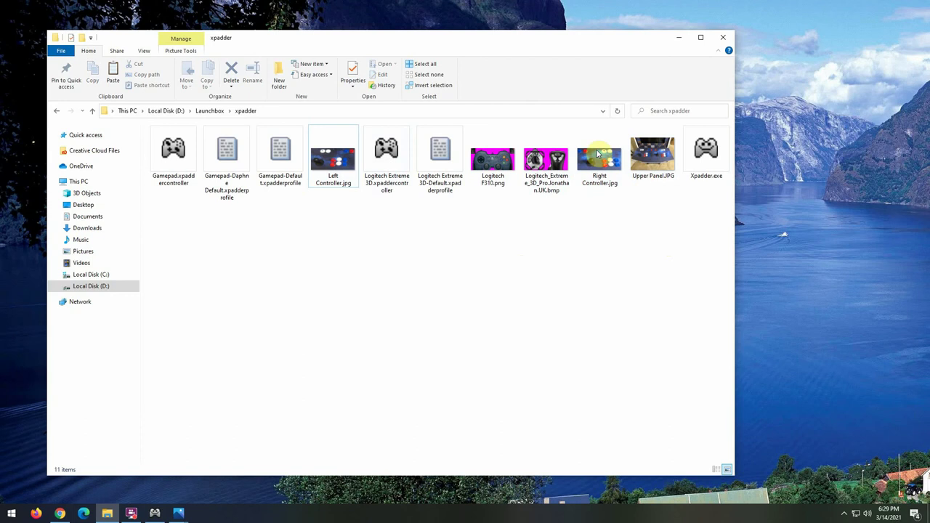
# Switch to Xpadder and move its window below the file icons of the xpadder folder.
pyautogui.click(155, 513)
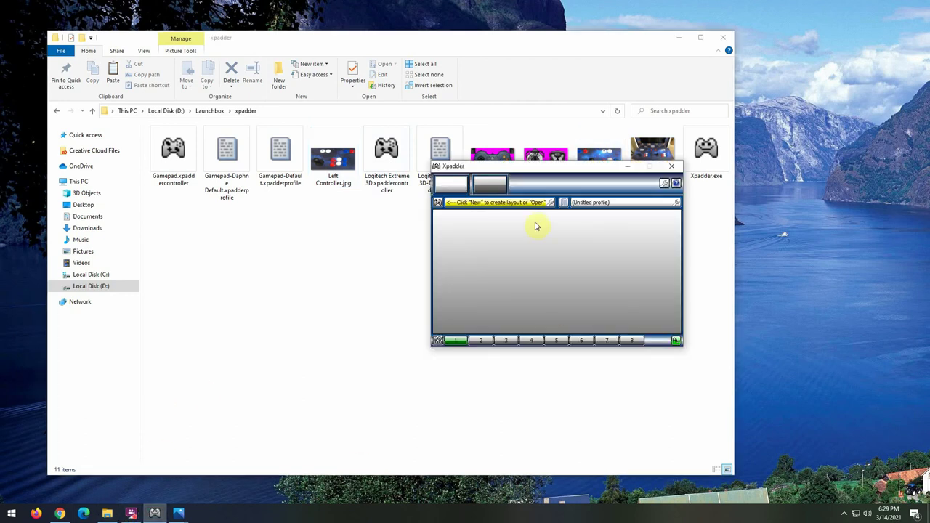
pyautogui.moveTo(553, 172); pyautogui.dragTo(384, 259)
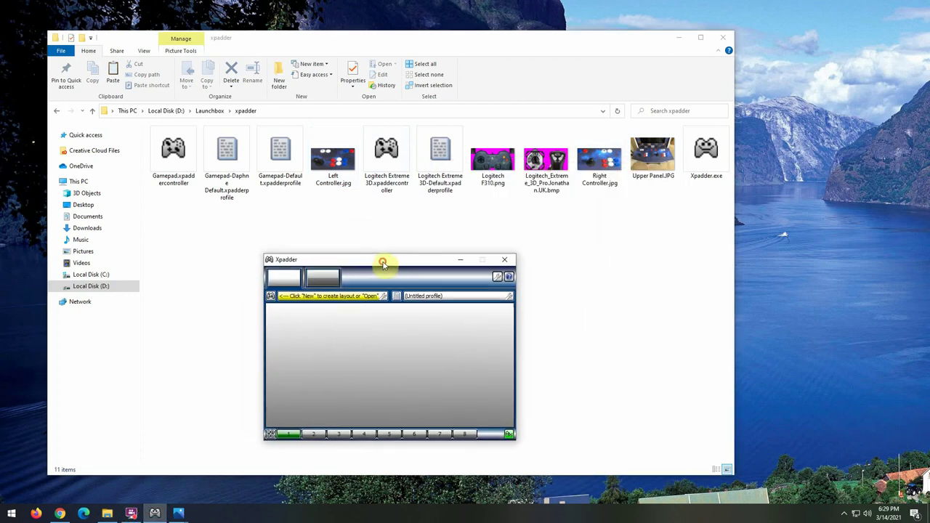
pyautogui.click(273, 298)
pyautogui.click(288, 315)
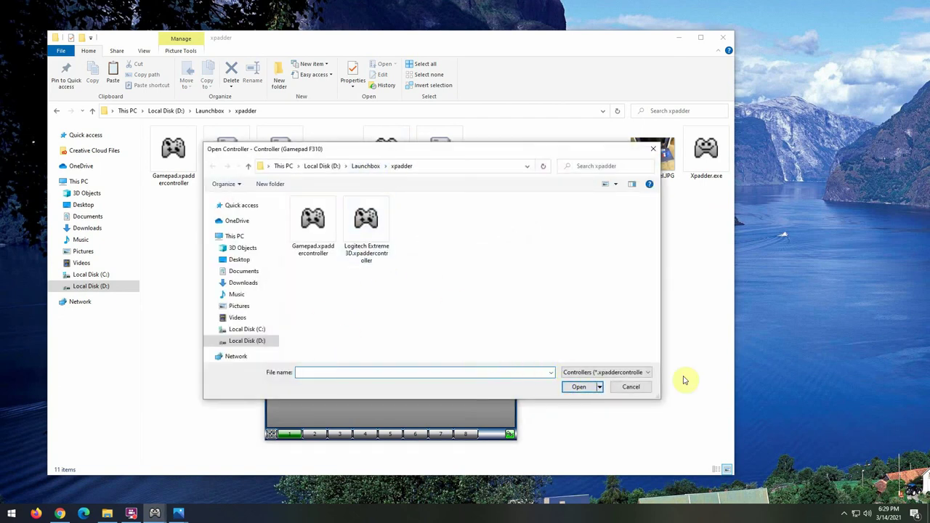
pyautogui.click(633, 386)
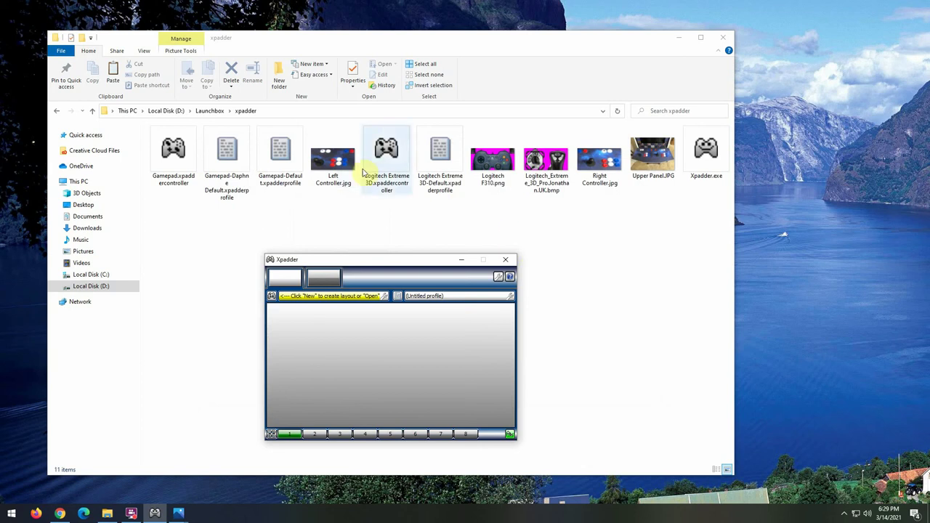
# View Left Controller.jpg in Photos, copy the image to the clipboard and minimize Photos.
pyautogui.click(340, 164)
pyautogui.doubleClick(340, 164)
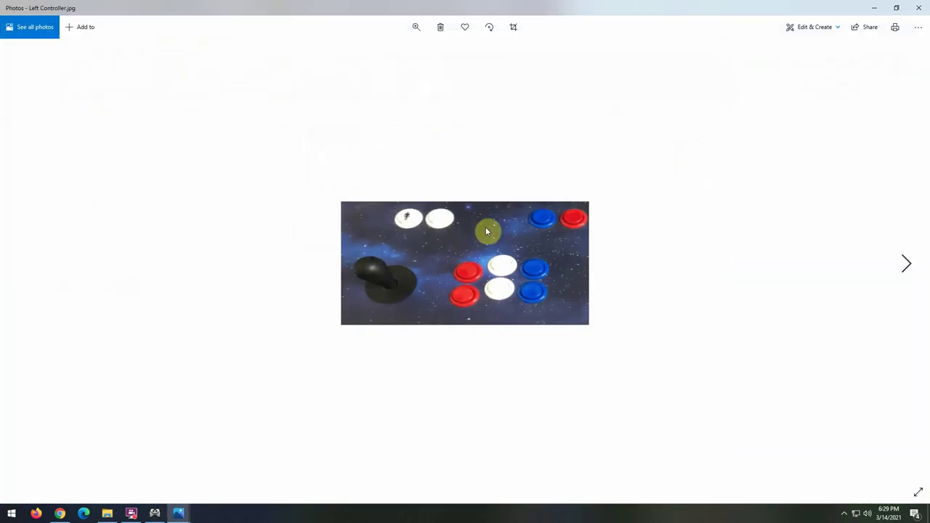
pyautogui.click(915, 31)
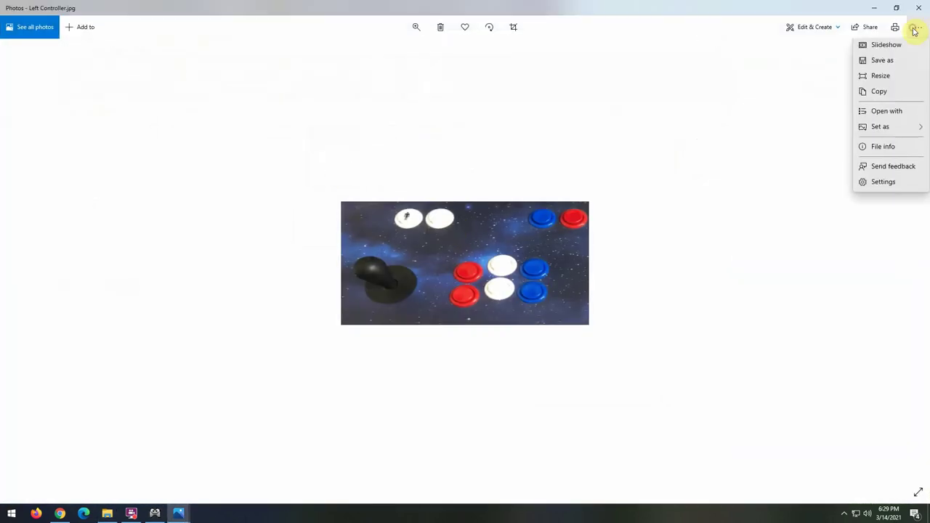
pyautogui.click(877, 94)
pyautogui.click(876, 8)
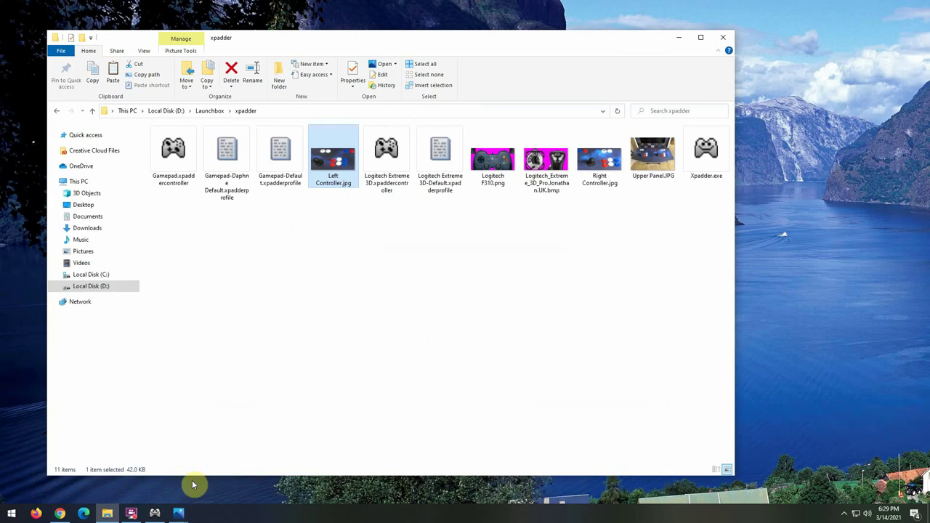
# Switch to Xpadder, start a new layout for the Gamepad F310 and paste the copied panel picture as its image.
pyautogui.click(154, 513)
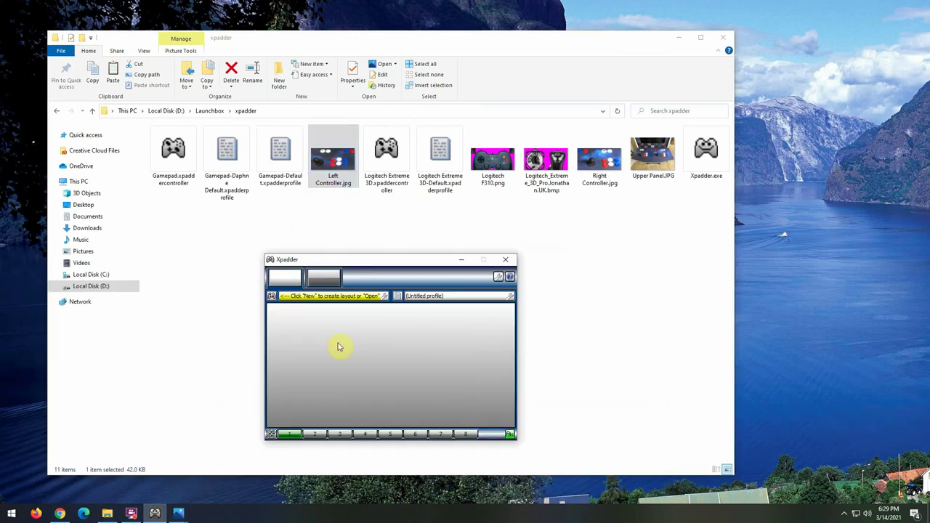
pyautogui.click(278, 284)
pyautogui.click(271, 297)
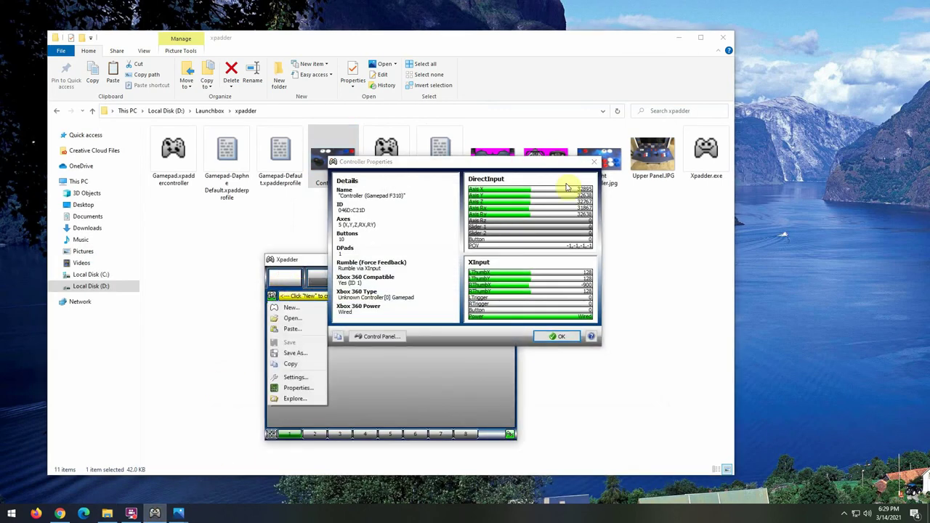
pyautogui.click(271, 297)
pyautogui.click(271, 297)
pyautogui.click(275, 308)
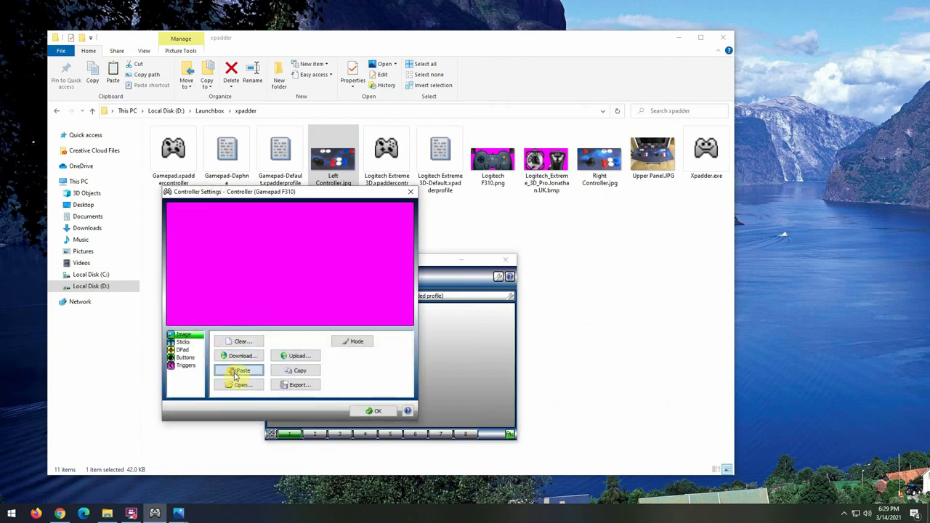
pyautogui.click(240, 370)
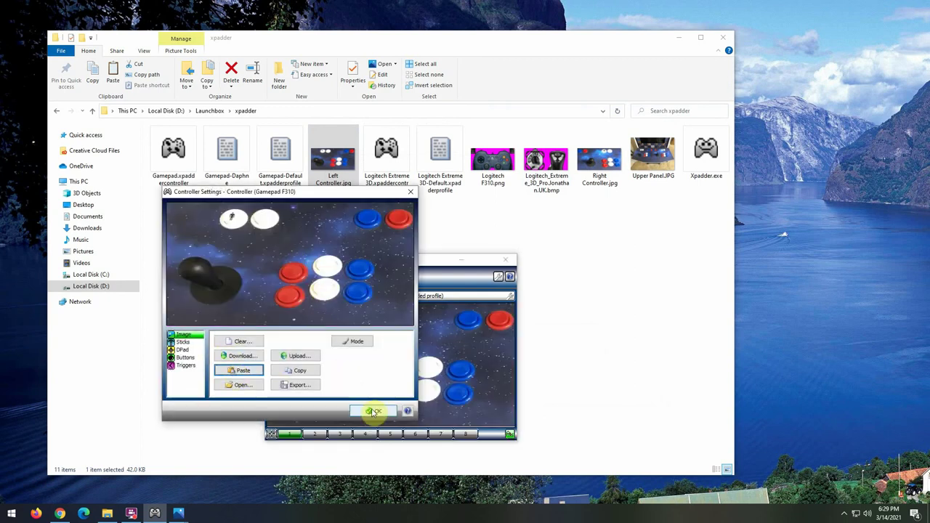
# Enable the DPad with its four directions assigned to POV, and place it over the joystick in the layout image.
pyautogui.click(182, 351)
pyautogui.click(217, 340)
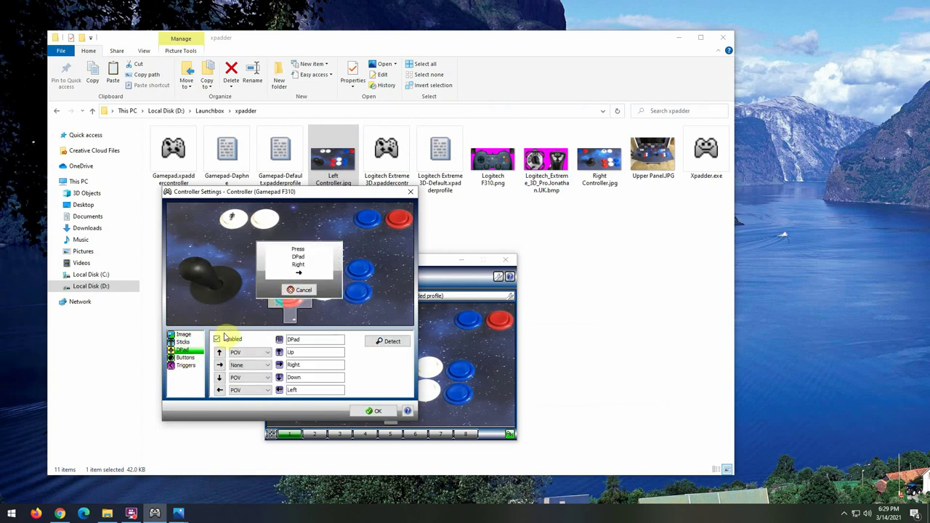
pyautogui.moveTo(297, 294); pyautogui.dragTo(221, 287)
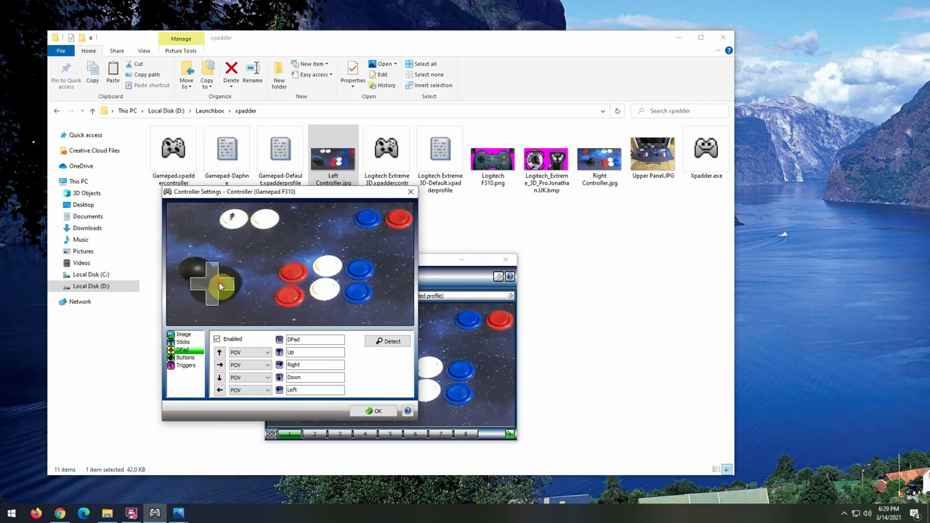
# Add Buttons 1, 2 and 3 over the red, white and blue buttons of the main cluster's upper row, and accept the controller settings.
pyautogui.click(185, 358)
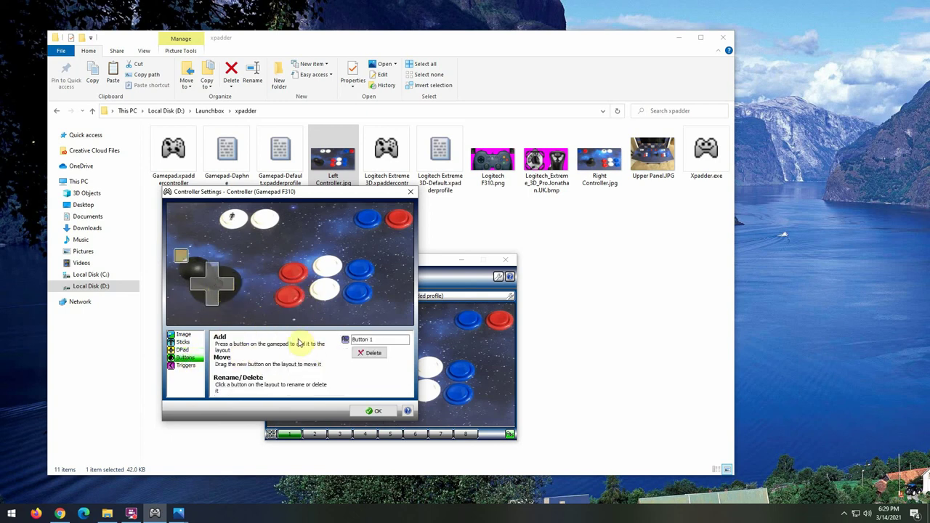
pyautogui.moveTo(193, 263); pyautogui.dragTo(296, 274)
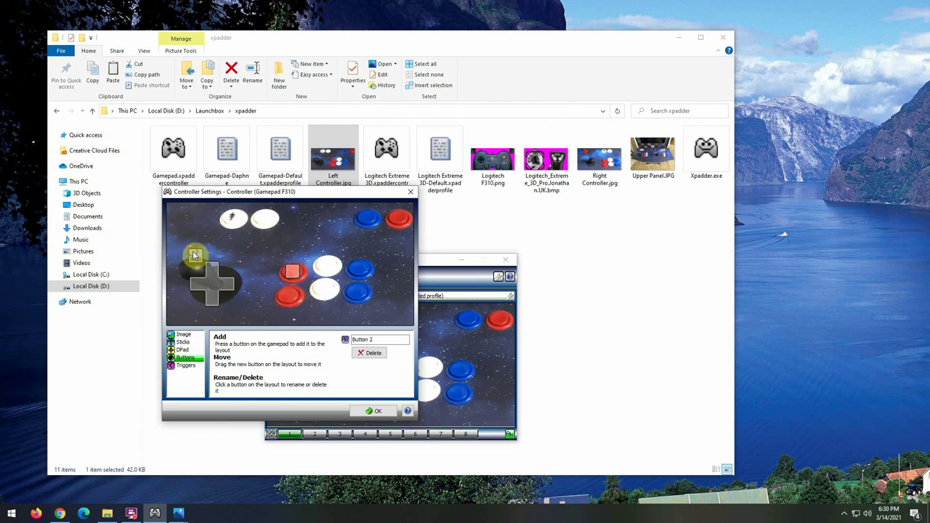
pyautogui.moveTo(195, 256); pyautogui.dragTo(323, 272)
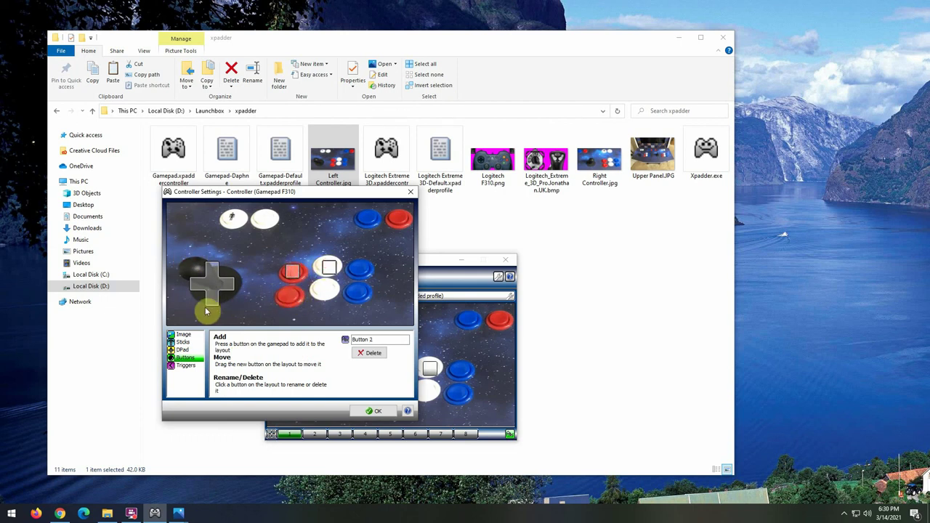
pyautogui.click(216, 297)
pyautogui.moveTo(210, 262); pyautogui.dragTo(360, 269)
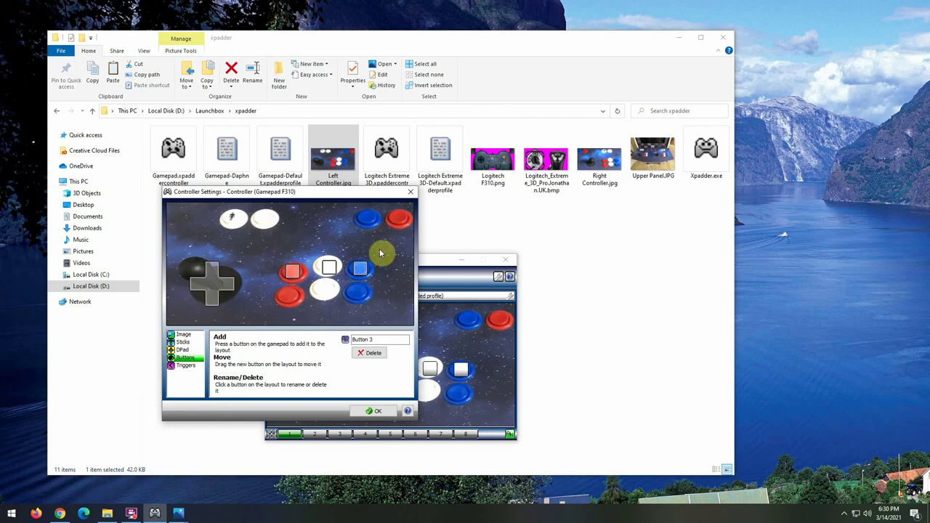
pyautogui.click(371, 410)
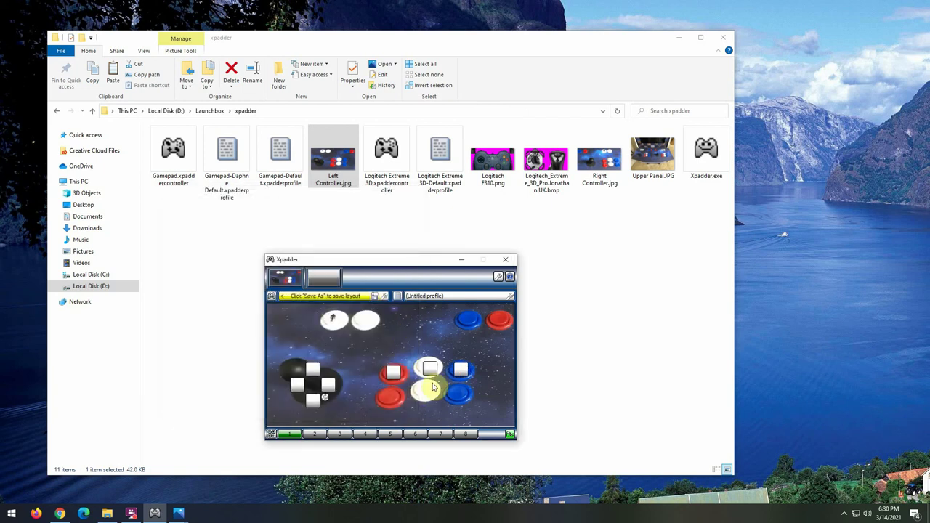
# Select the second controller in Xpadder and start a new layout for it.
pyautogui.click(324, 281)
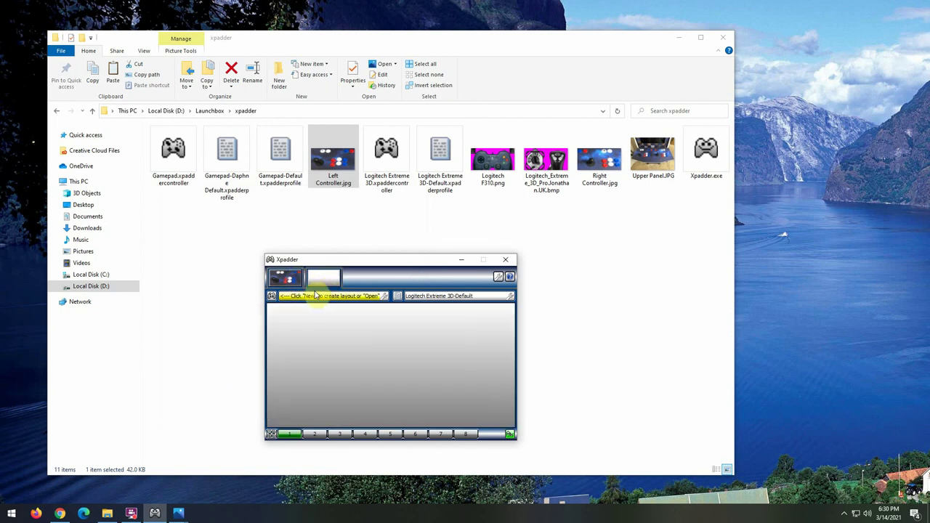
pyautogui.click(271, 297)
pyautogui.click(301, 308)
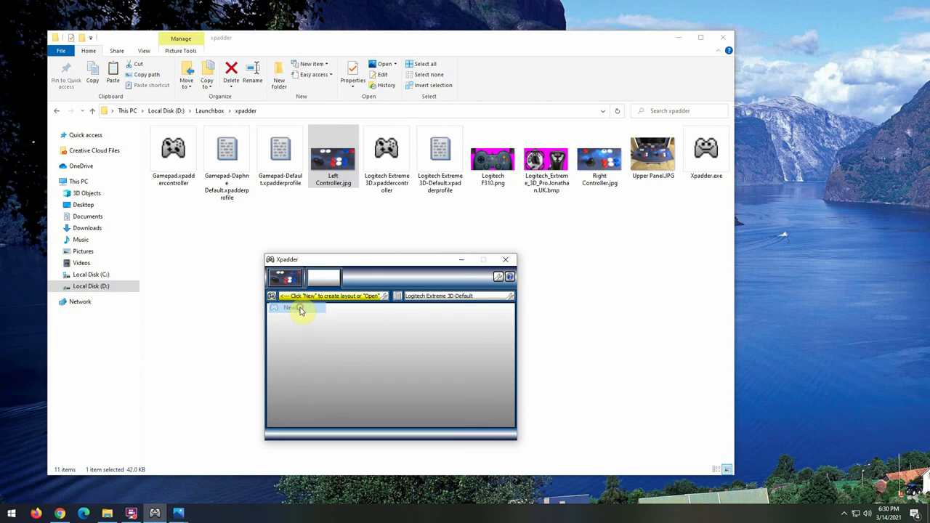
# Copy the Right Controller.jpg picture from Photos and paste it as the image of the new Logitech Extreme 3D layout in Xpadder.
pyautogui.click(599, 174)
pyautogui.doubleClick(599, 183)
pyautogui.click(919, 27)
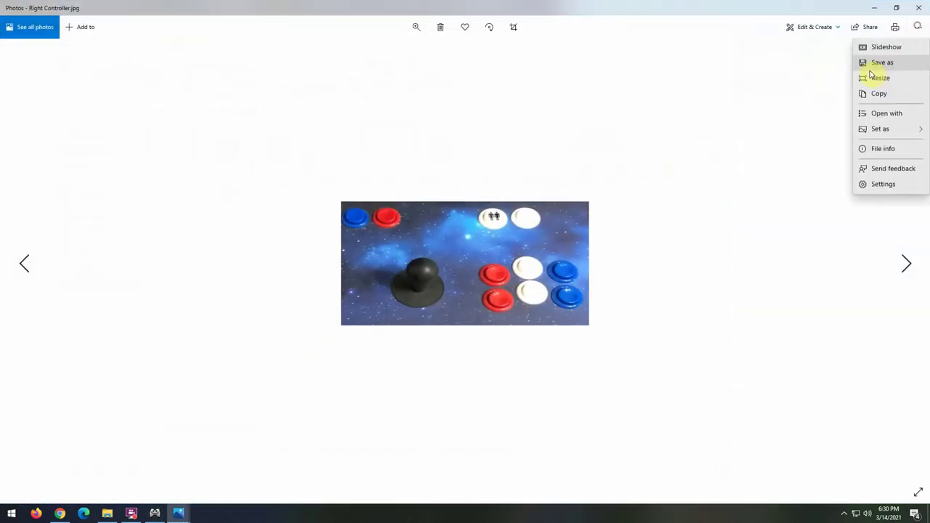
pyautogui.click(886, 97)
pyautogui.click(918, 7)
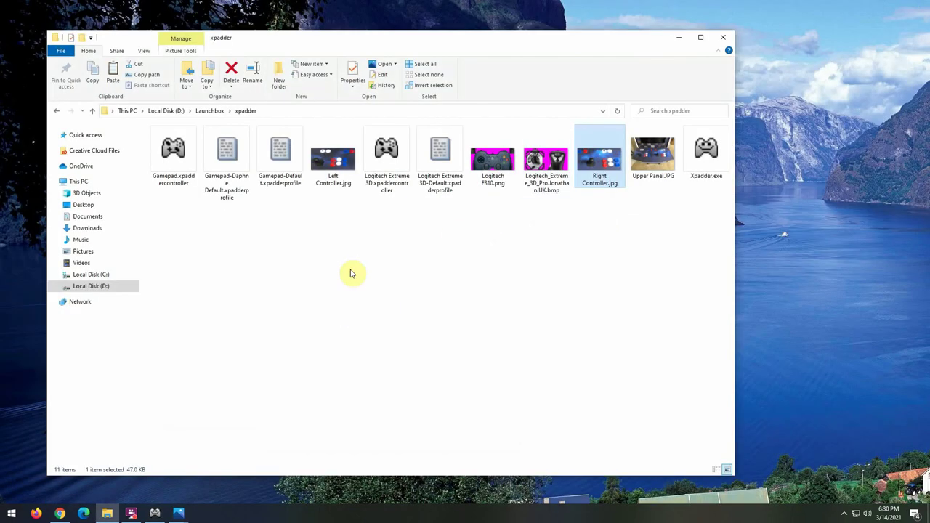
pyautogui.click(155, 513)
pyautogui.click(239, 369)
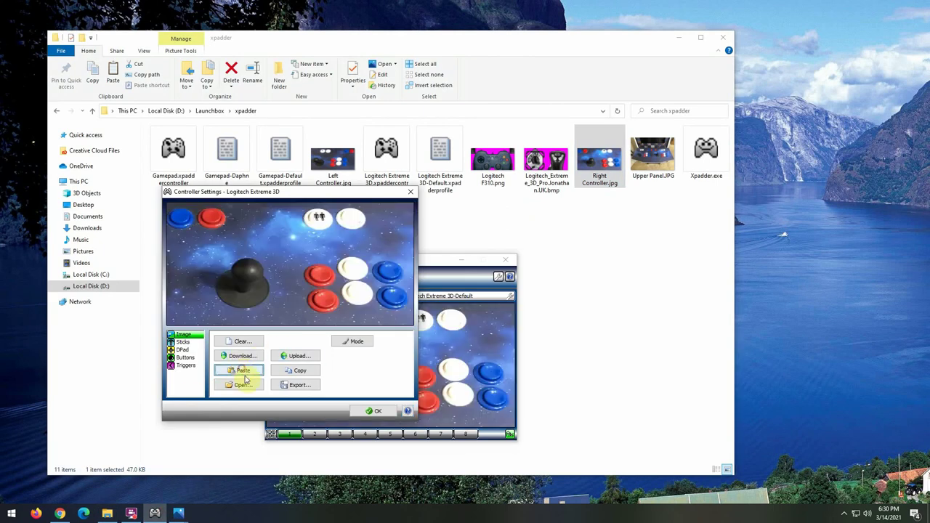
# Enable the DPad with up/down assigned to Axis Y and left/right to Axis X, place it over the joystick, and close the controller settings.
pyautogui.click(182, 350)
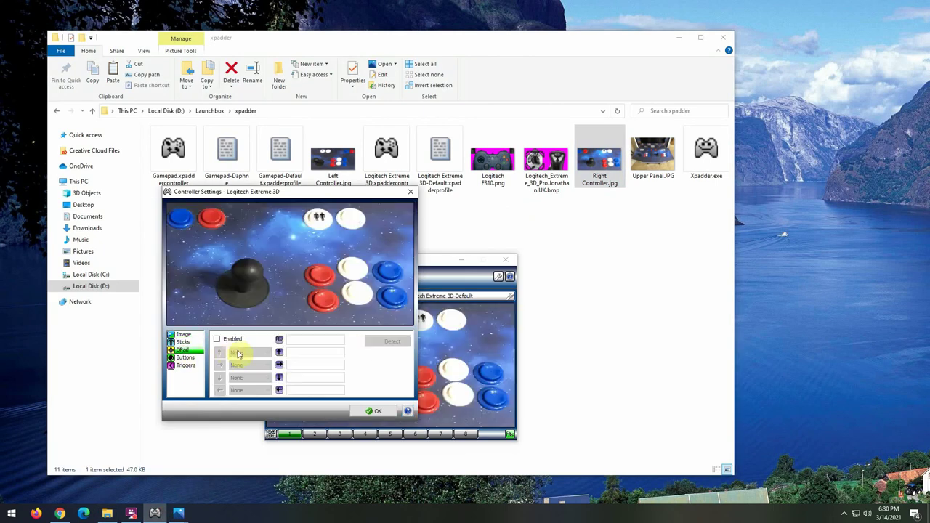
pyautogui.click(234, 353)
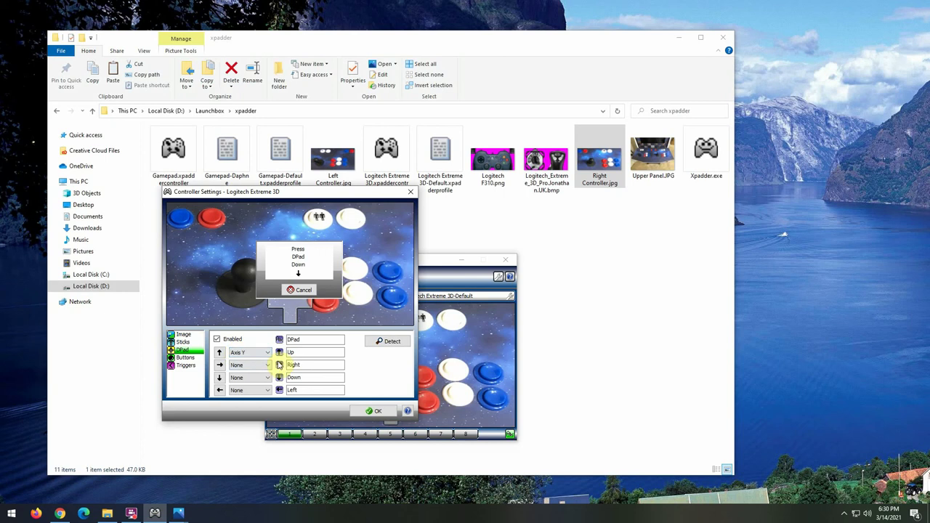
pyautogui.moveTo(278, 300); pyautogui.dragTo(247, 307)
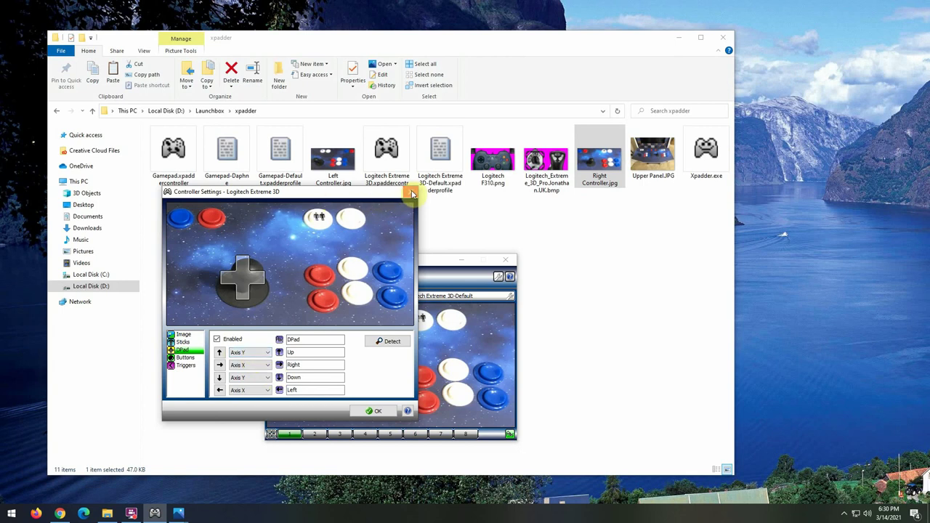
pyautogui.click(412, 194)
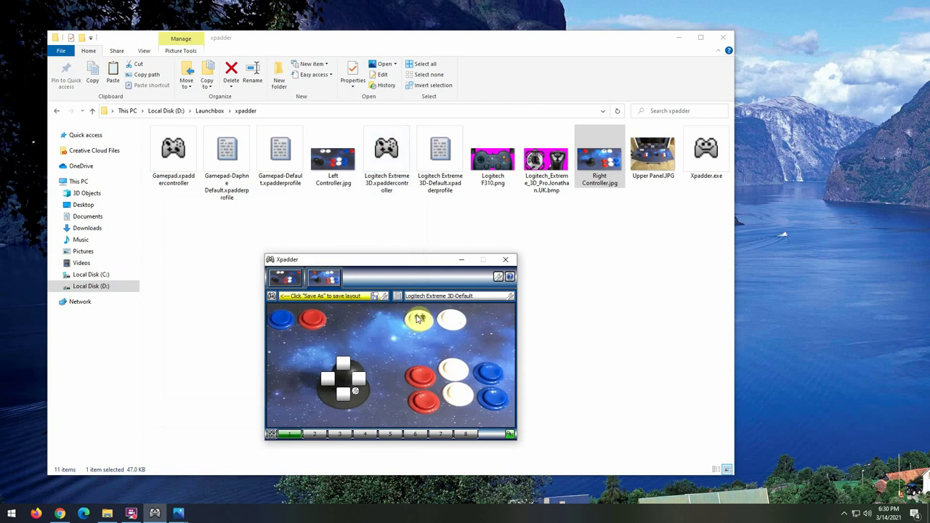
# Open the saved Gamepad layout for the second controller, discarding its new unsaved layout.
pyautogui.click(272, 281)
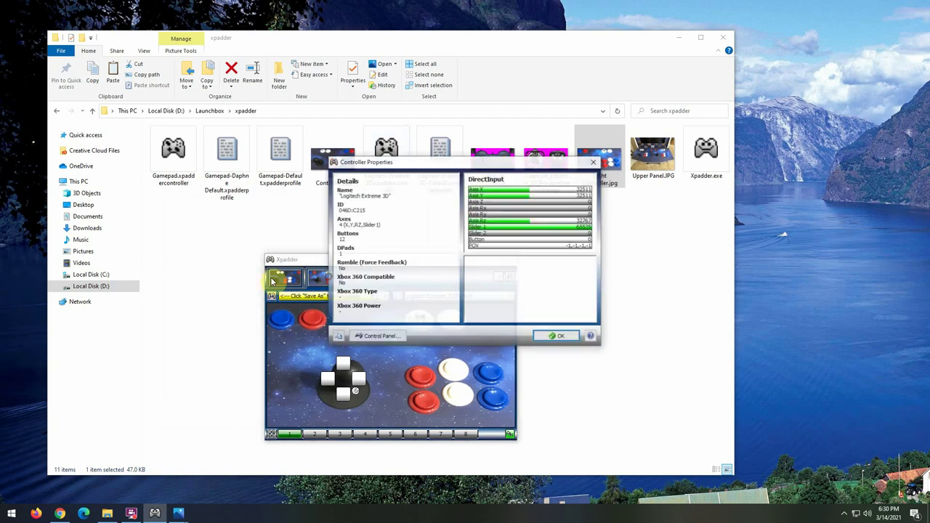
pyautogui.click(593, 162)
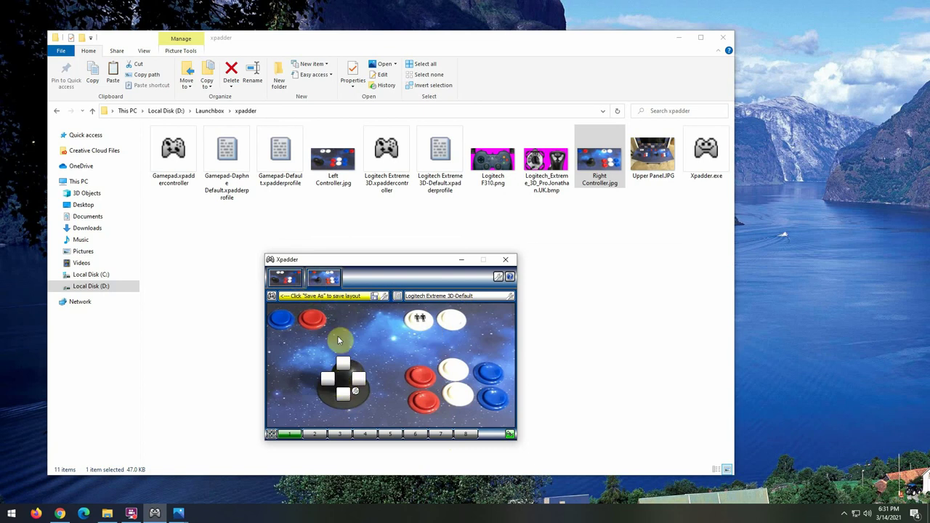
pyautogui.click(326, 278)
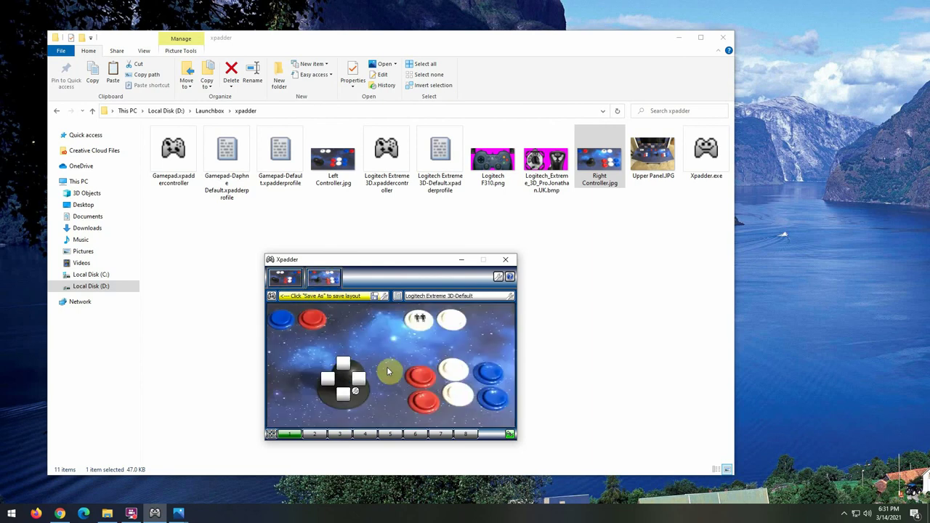
pyautogui.click(272, 297)
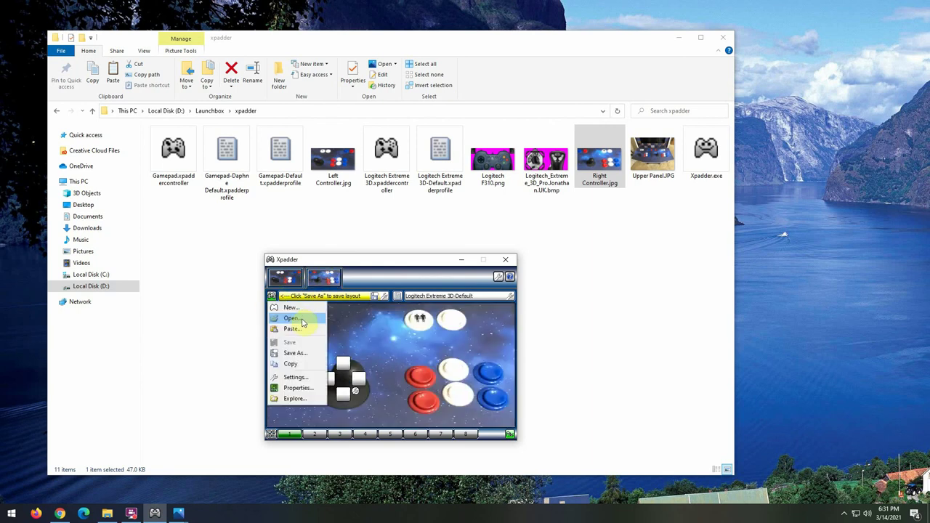
pyautogui.click(293, 319)
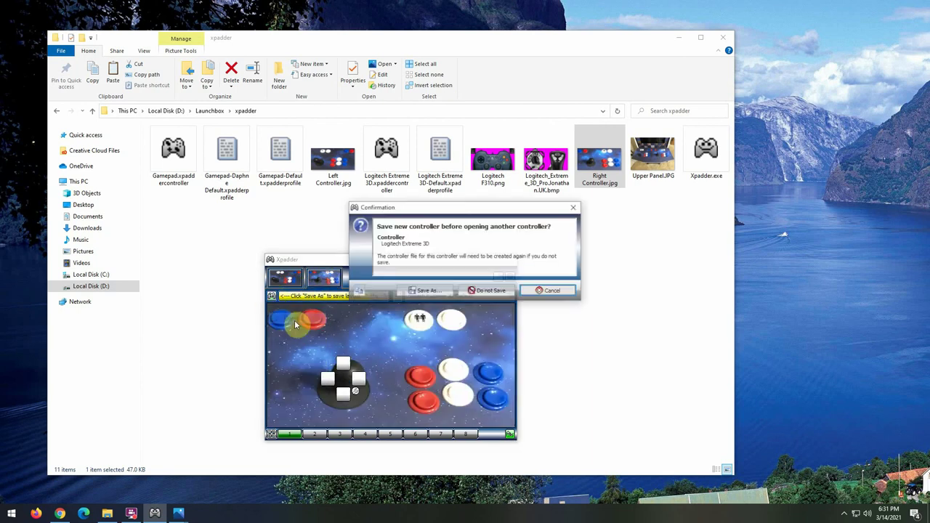
pyautogui.click(497, 290)
pyautogui.doubleClick(328, 229)
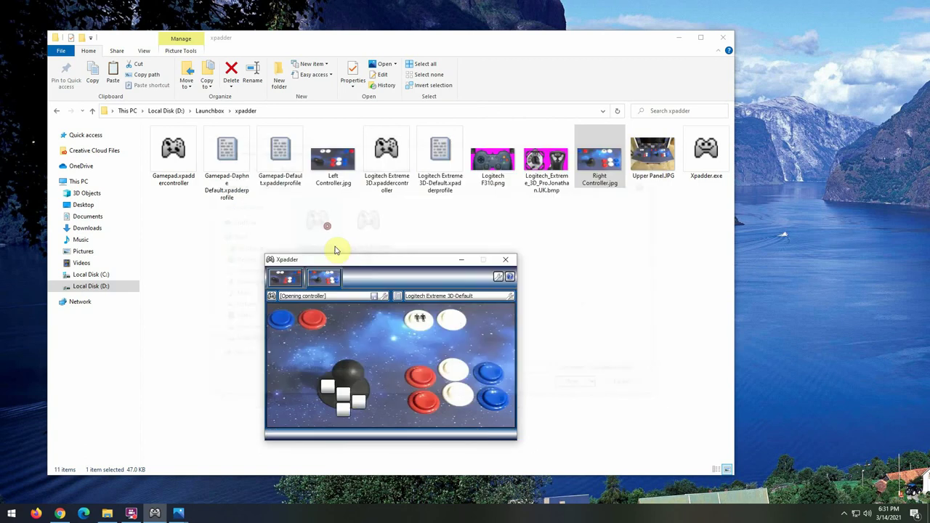
# Select the first controller and open the saved Gamepad layout for it without saving the new arcade panel layout.
pyautogui.click(293, 281)
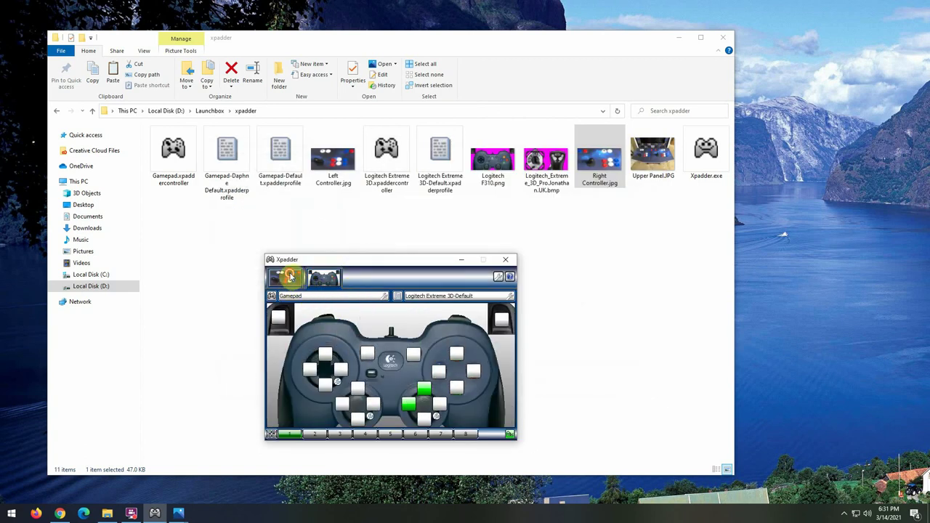
pyautogui.click(554, 337)
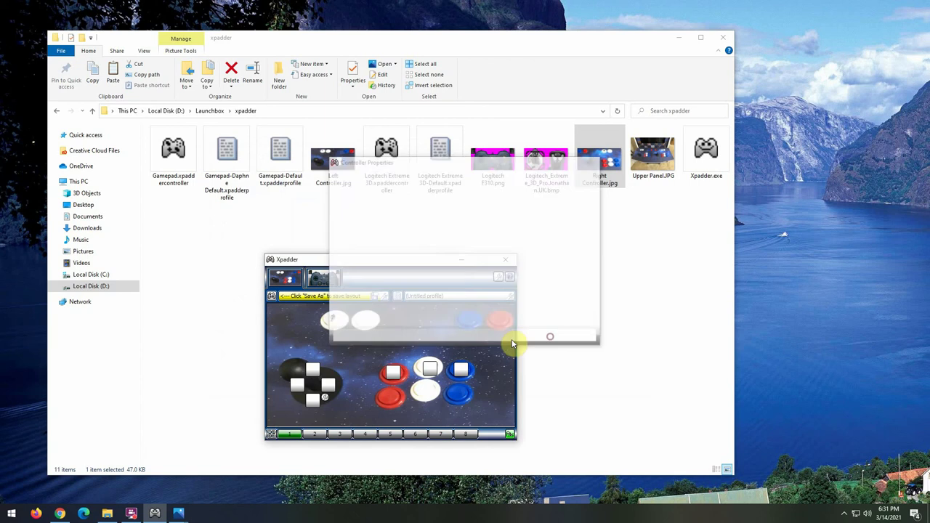
pyautogui.click(272, 297)
pyautogui.click(289, 318)
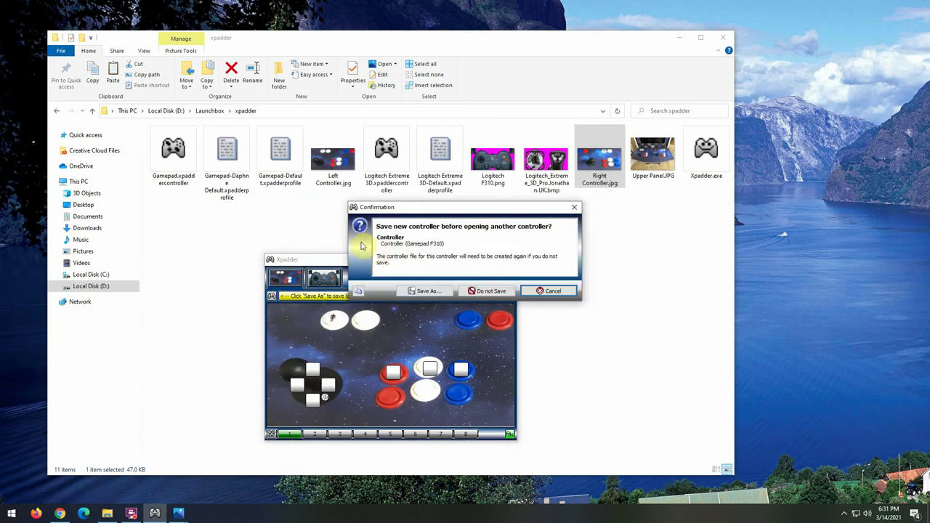
pyautogui.click(520, 297)
pyautogui.doubleClick(313, 216)
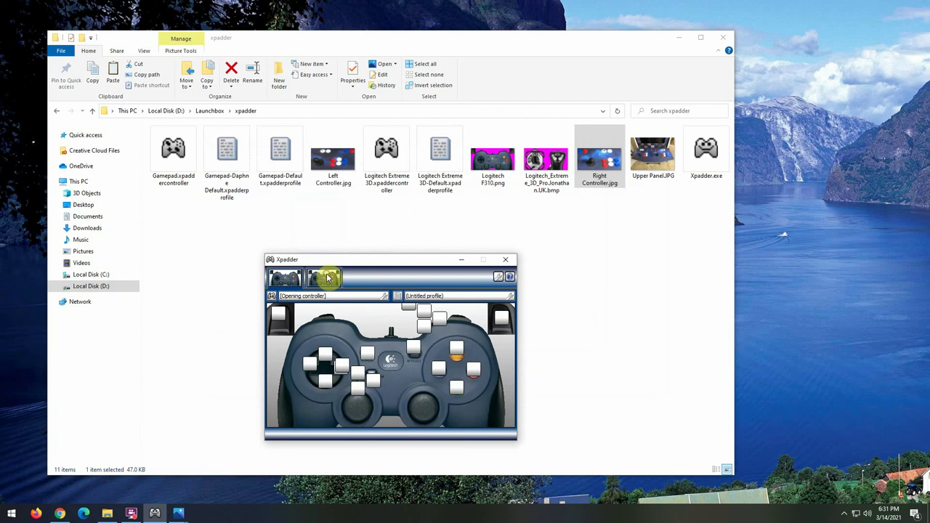
# Open the saved Logitech Extreme 3D layout for the second controller.
pyautogui.click(272, 296)
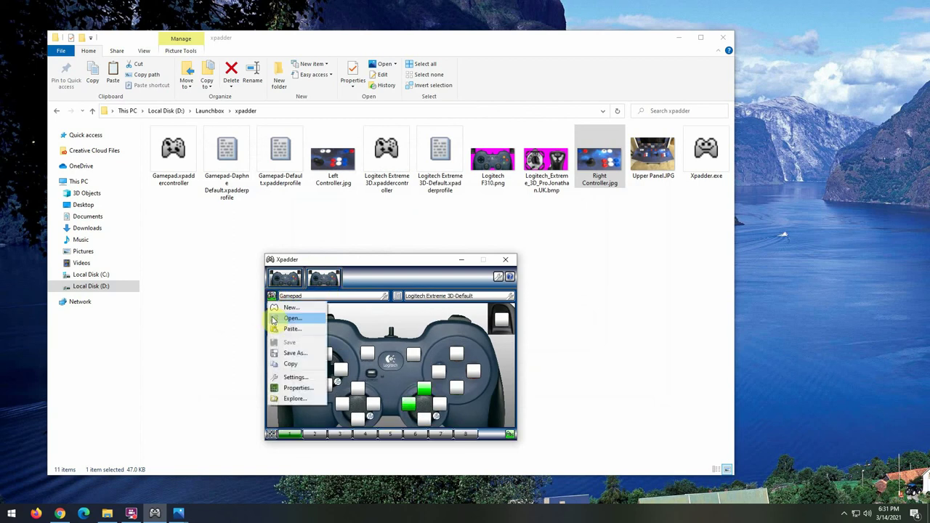
pyautogui.click(290, 319)
pyautogui.doubleClick(383, 235)
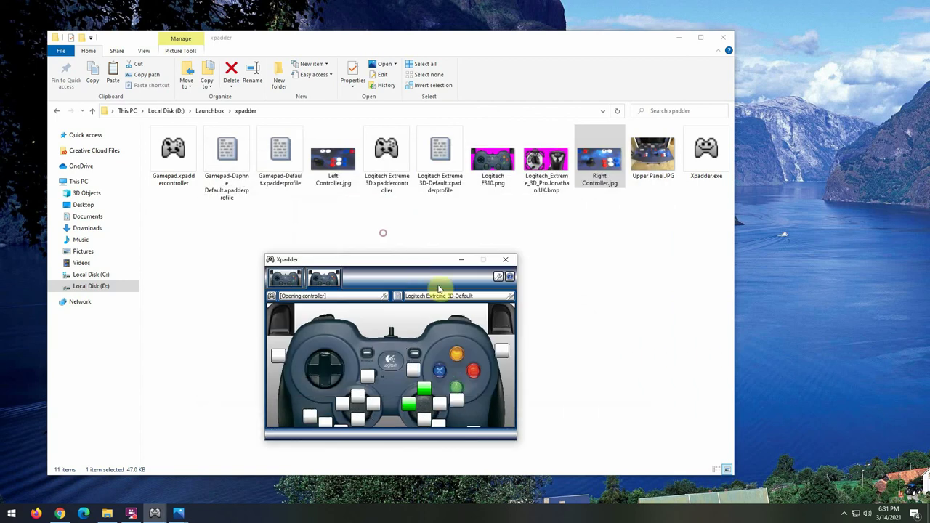
# Load the Gamepad-Daphne Default profile for the first controller, and close Xpadder.
pyautogui.click(283, 282)
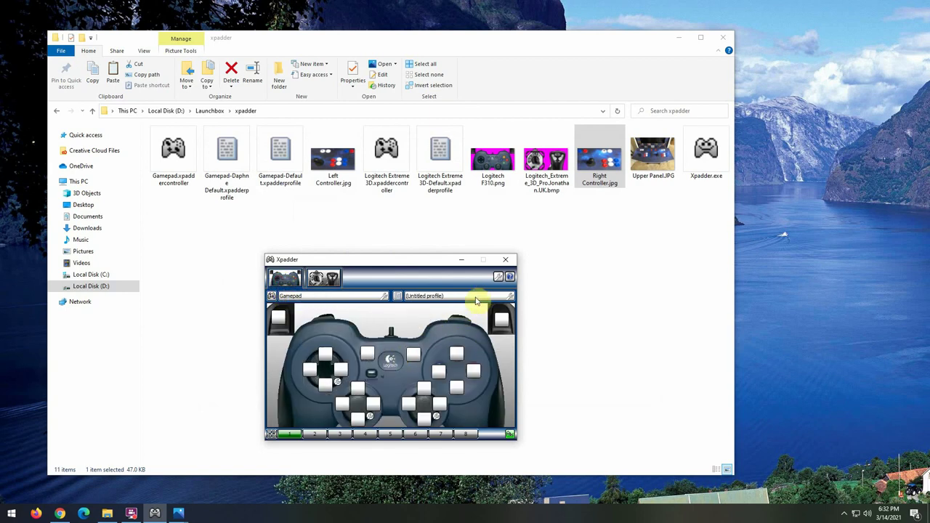
pyautogui.click(398, 296)
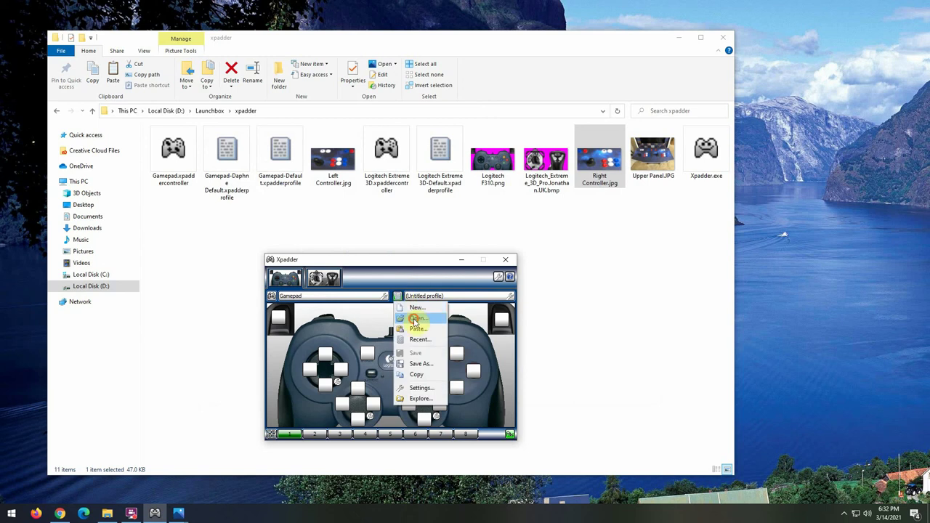
pyautogui.click(415, 319)
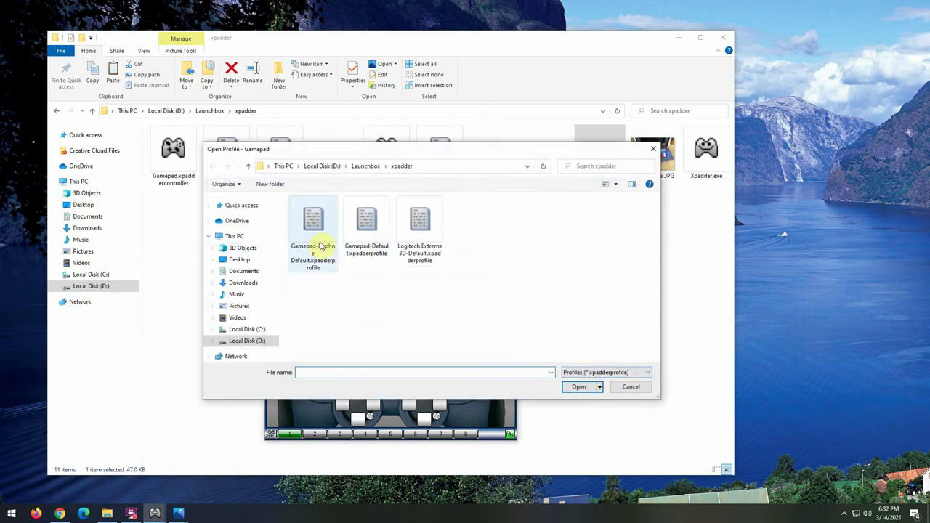
pyautogui.doubleClick(320, 246)
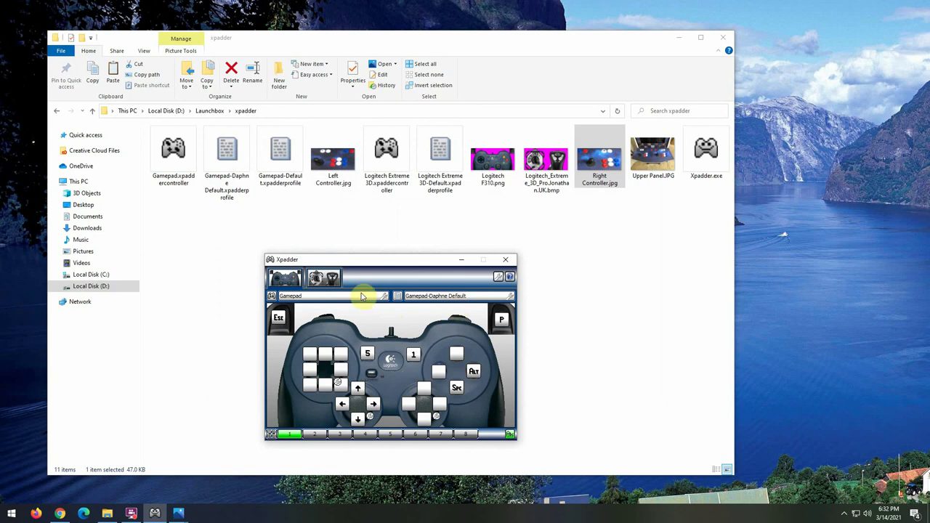
pyautogui.click(505, 260)
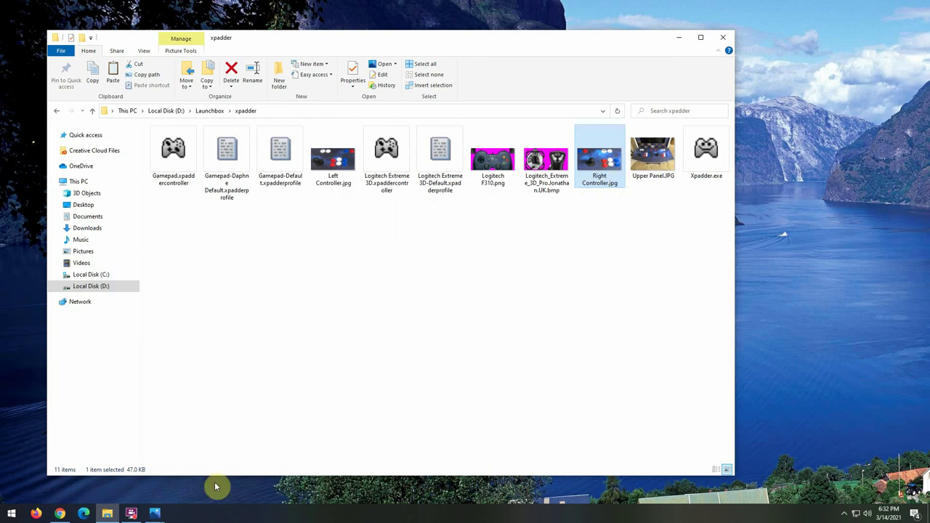
# Start LaunchBox.exe from the Launchbox folder and filter the game library to the Daphne platform.
pyautogui.click(197, 110)
pyautogui.click(187, 356)
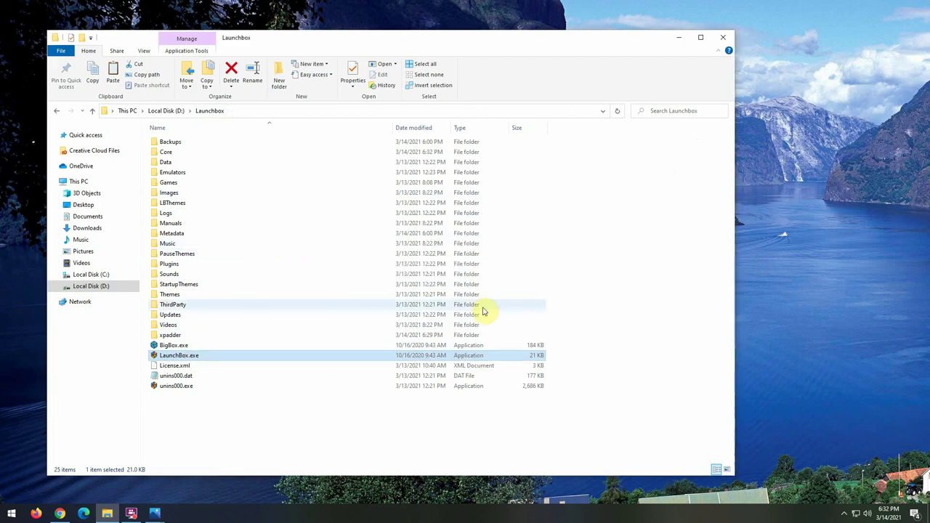
pyautogui.click(180, 514)
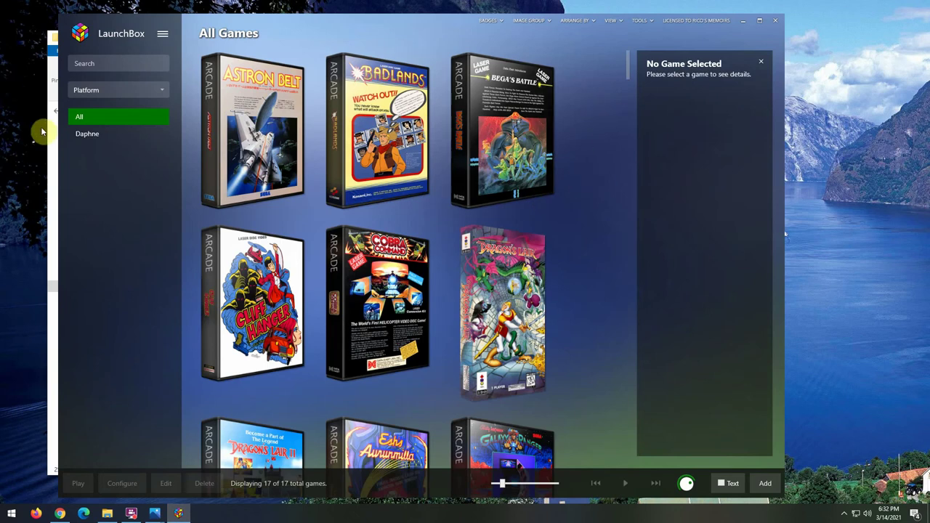
pyautogui.click(88, 136)
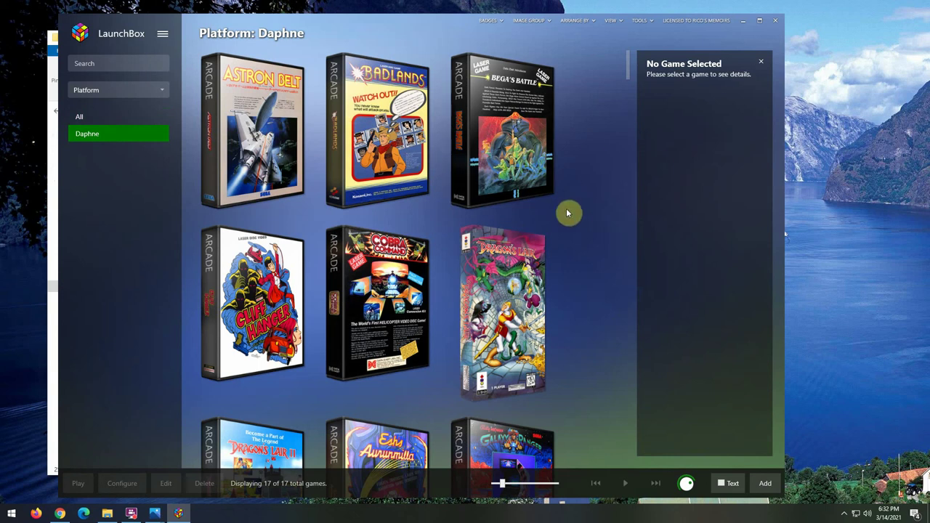
pyautogui.scroll(-1, 569, 211)
pyautogui.scroll(1, 569, 211)
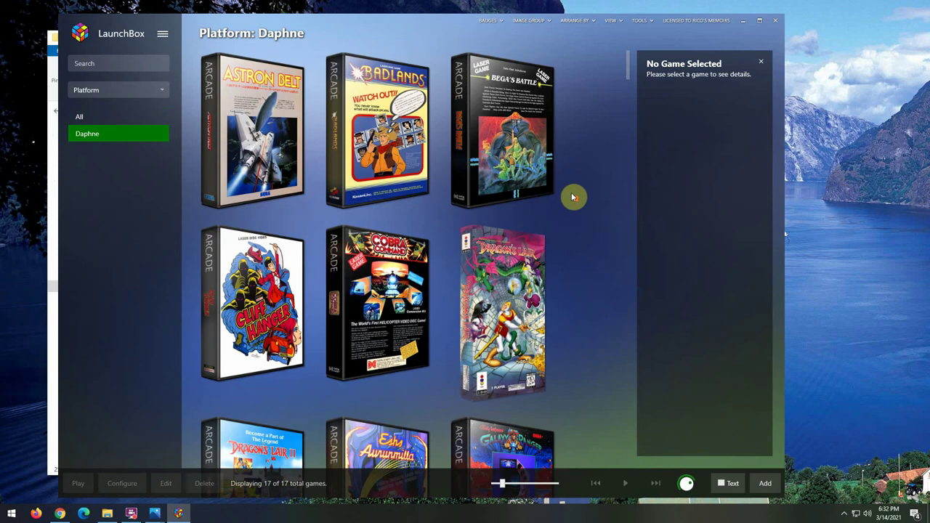
# Open the Daphne emulator's settings for editing and examine its running AutoHotkey script.
pyautogui.click(637, 22)
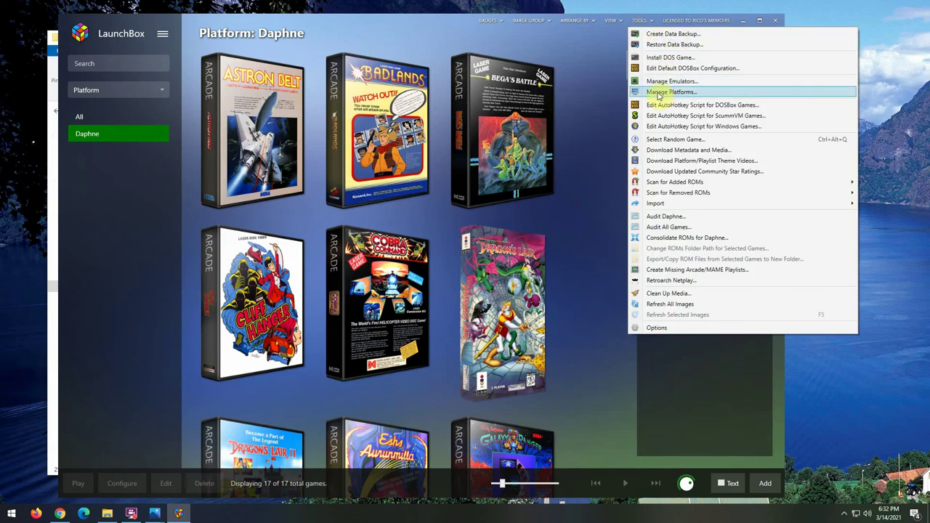
pyautogui.click(667, 82)
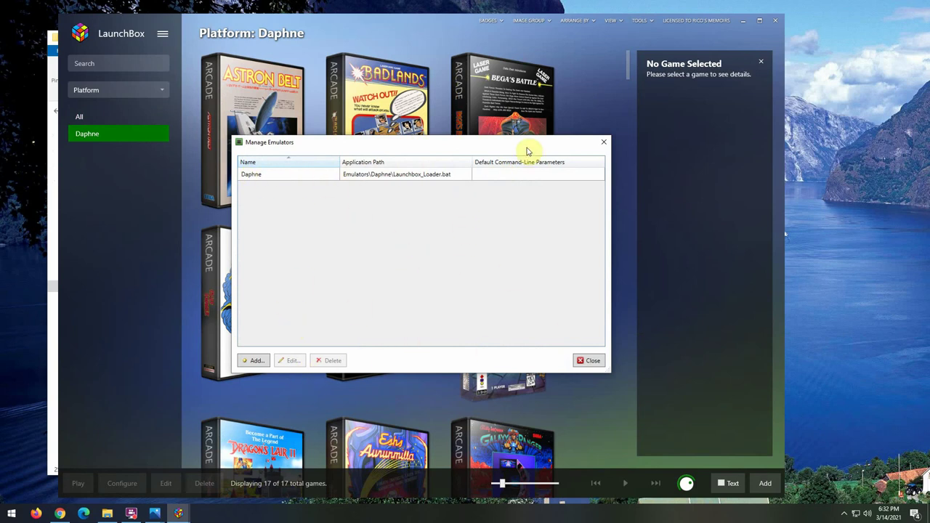
pyautogui.moveTo(527, 149); pyautogui.dragTo(818, 184)
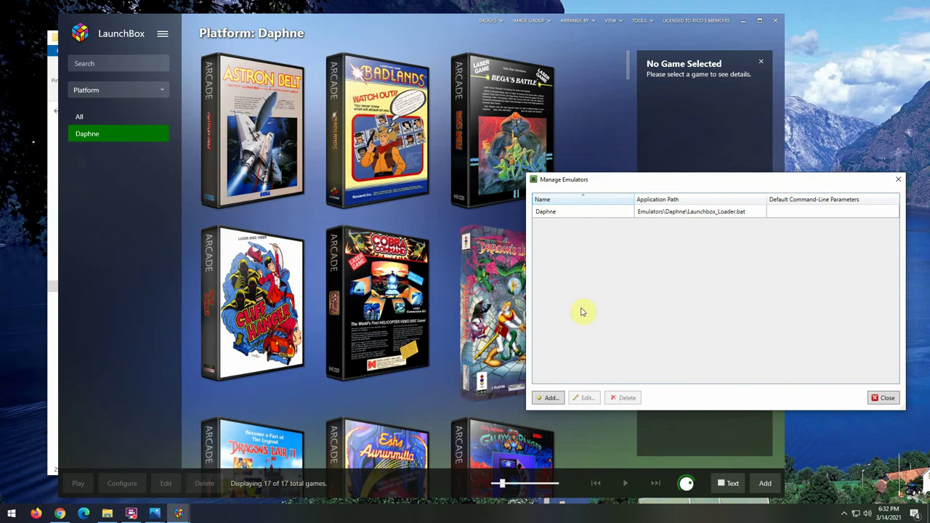
pyautogui.click(574, 218)
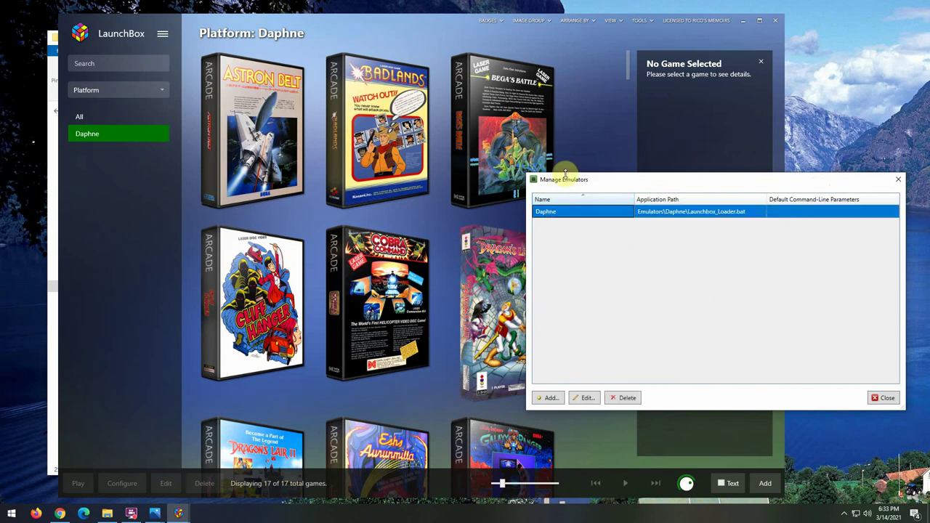
pyautogui.click(585, 398)
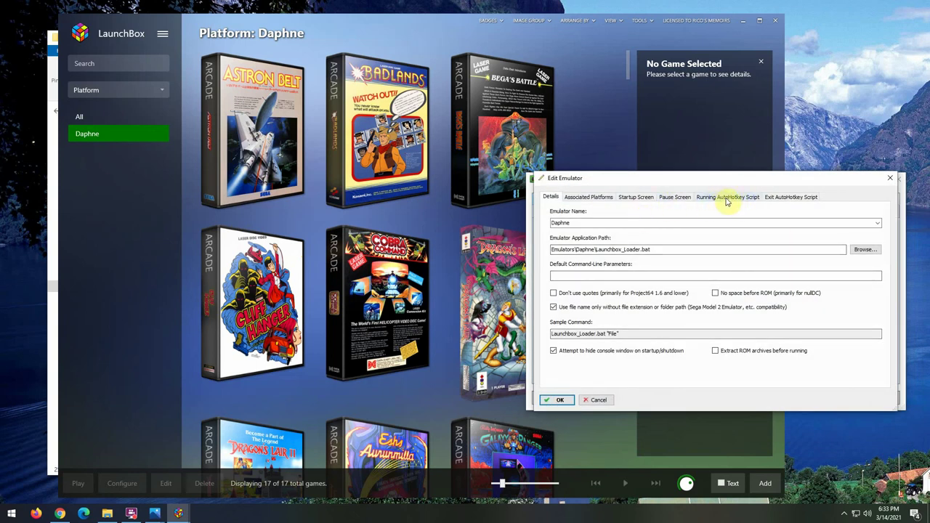
pyautogui.click(744, 202)
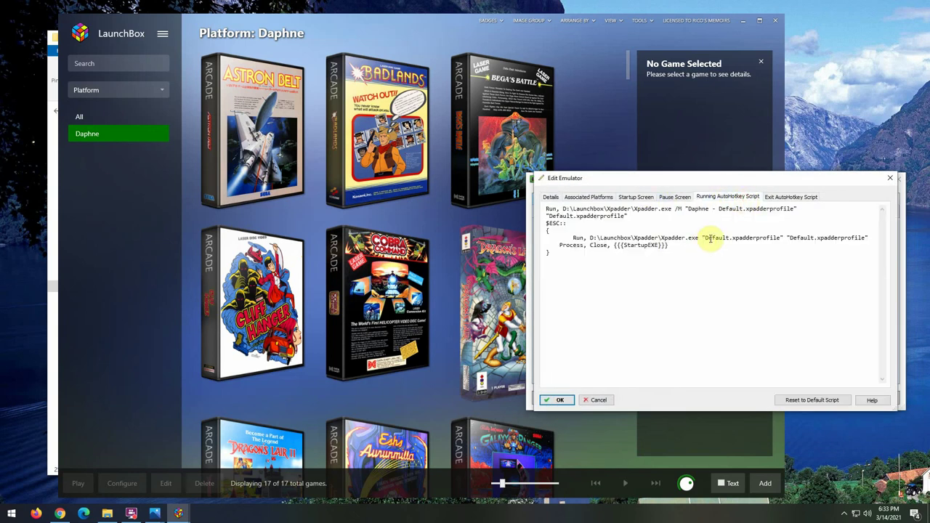
pyautogui.moveTo(702, 180); pyautogui.dragTo(421, 136)
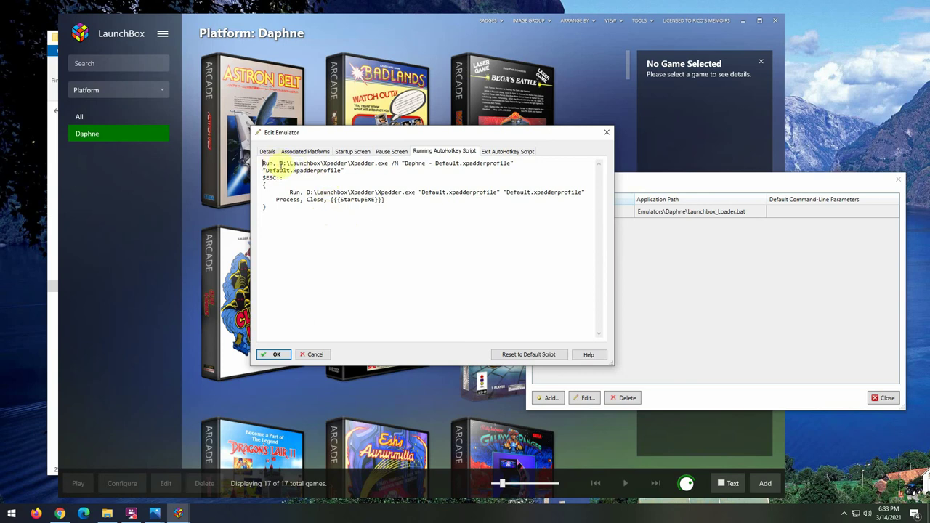
# Examine the Xpadder.exe path, the Daphne profile name and the Default profile name in the script's first Run command.
pyautogui.moveTo(280, 163); pyautogui.dragTo(377, 161)
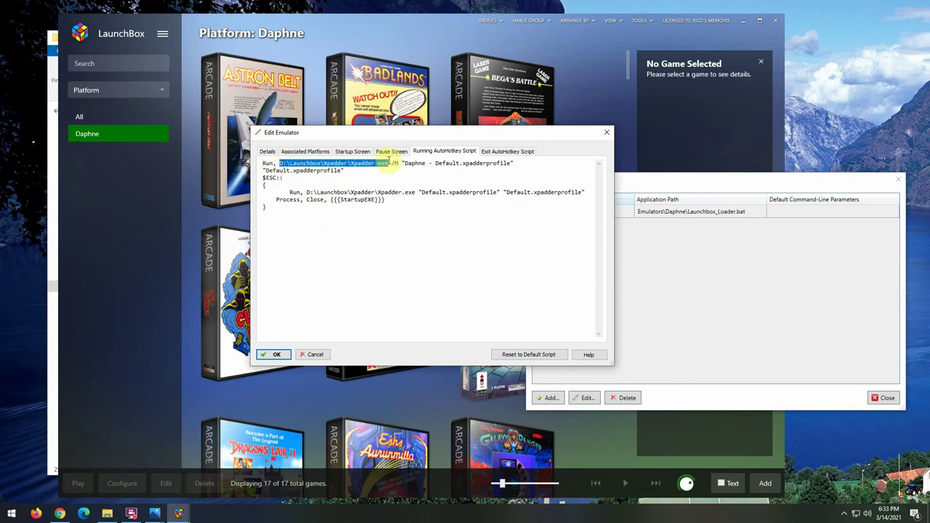
pyautogui.click(393, 164)
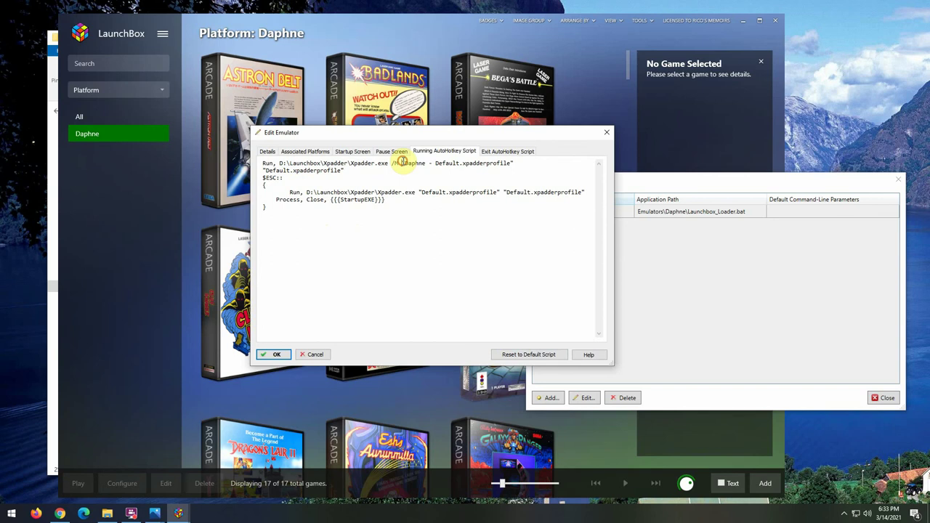
pyautogui.moveTo(401, 162); pyautogui.dragTo(513, 166)
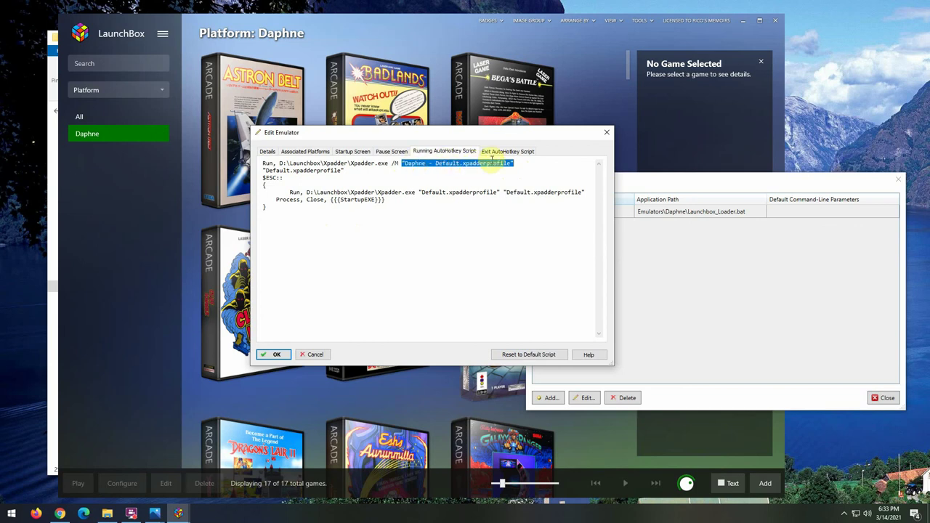
pyautogui.click(527, 164)
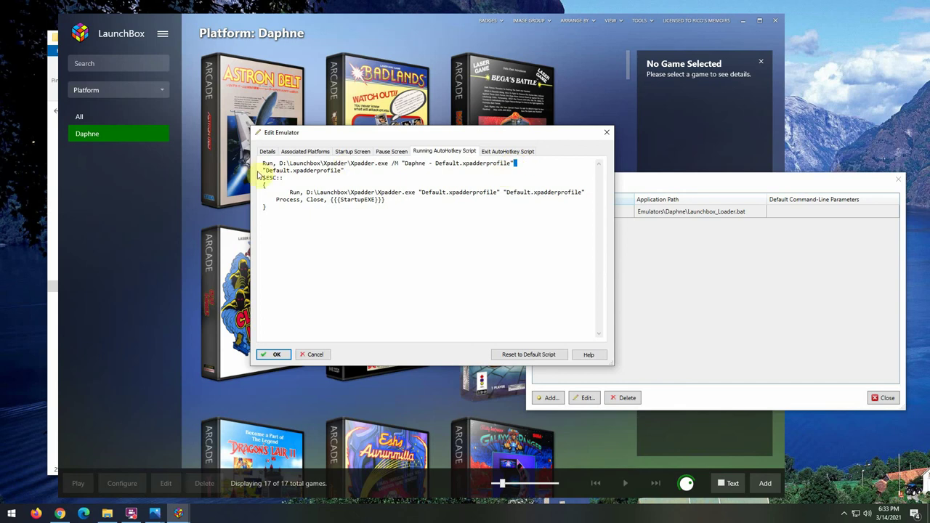
pyautogui.moveTo(264, 167); pyautogui.dragTo(345, 170)
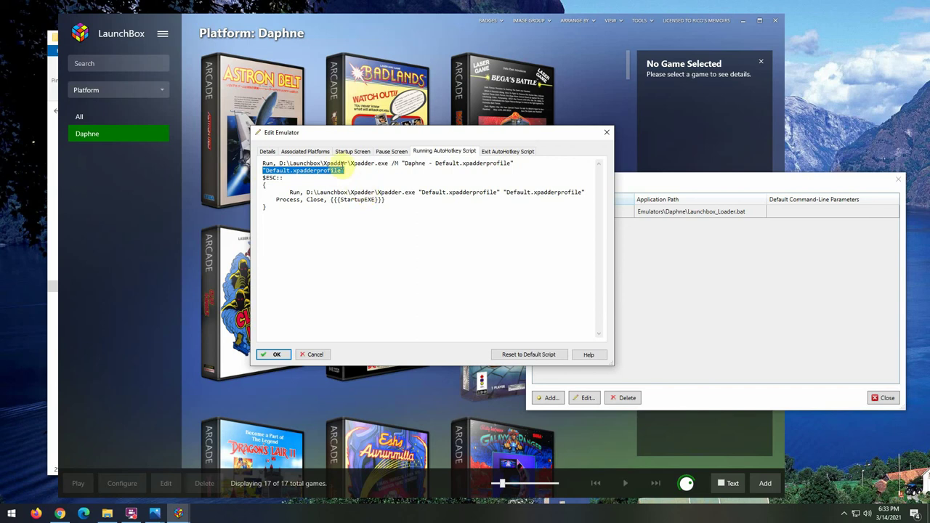
# Check the profiles loaded for the first and second controllers in Xpadder, and close its window.
pyautogui.click(844, 513)
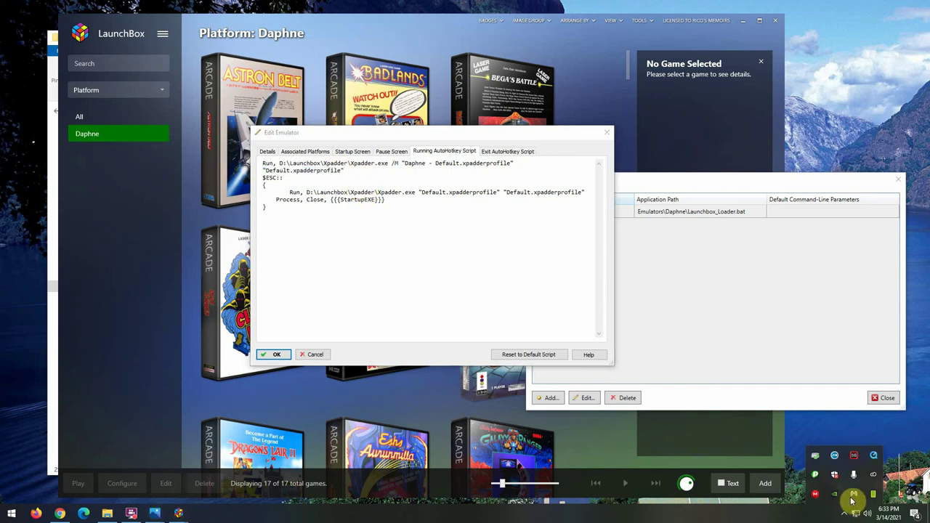
pyautogui.click(853, 500)
pyautogui.moveTo(573, 255); pyautogui.dragTo(677, 219)
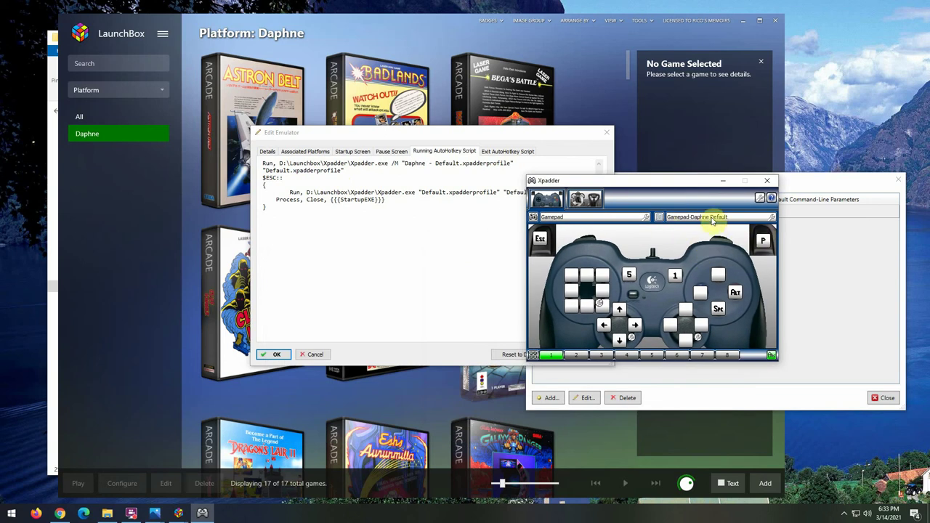
pyautogui.click(587, 199)
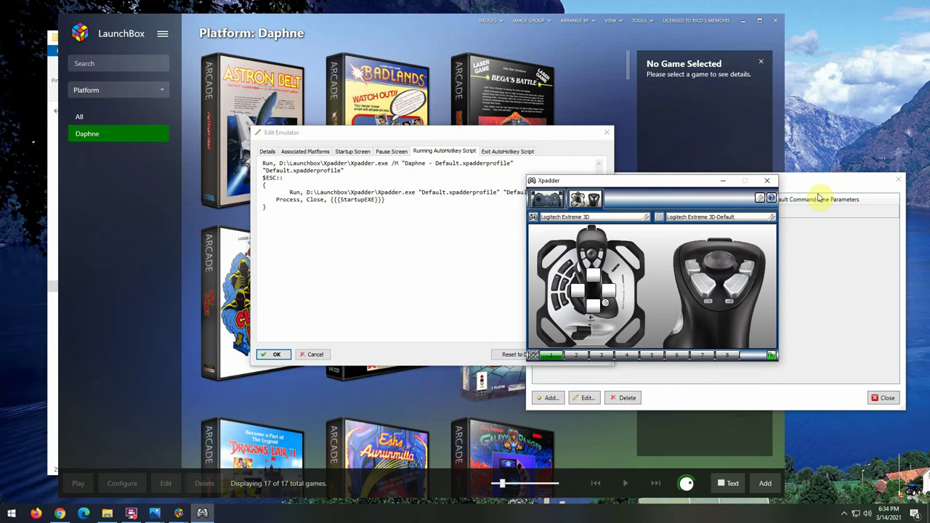
pyautogui.click(767, 180)
# Compare the profile arguments of the script's first Run command with those in its $ESC block.
pyautogui.click(447, 162)
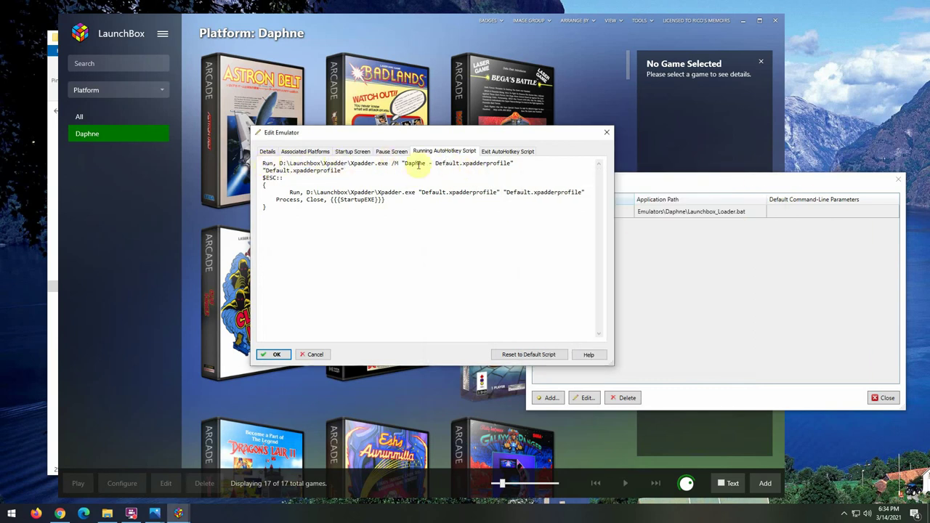
pyautogui.moveTo(405, 163); pyautogui.dragTo(504, 164)
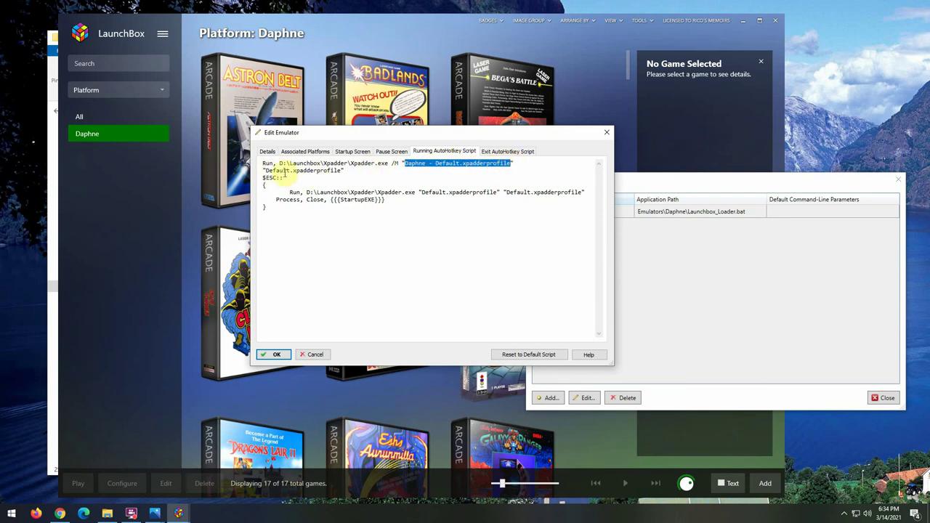
pyautogui.moveTo(267, 170); pyautogui.dragTo(341, 169)
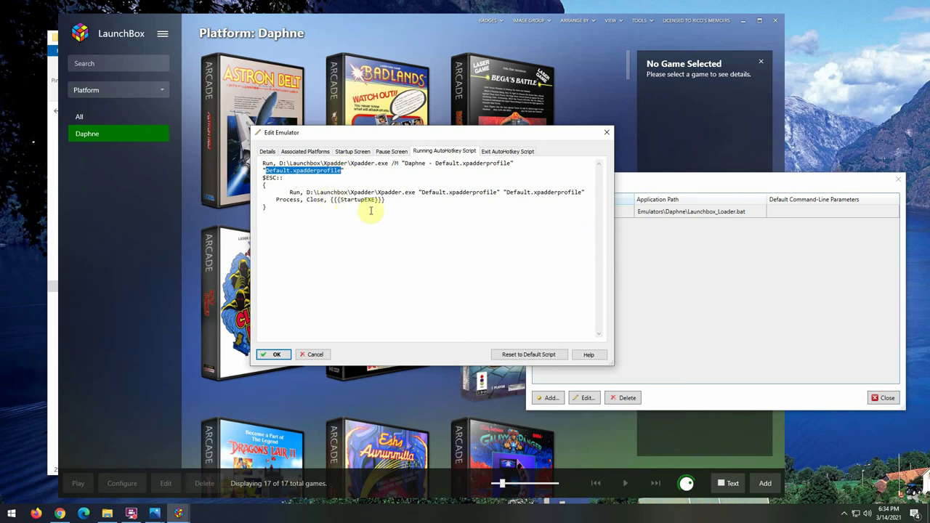
pyautogui.moveTo(267, 177); pyautogui.dragTo(285, 176)
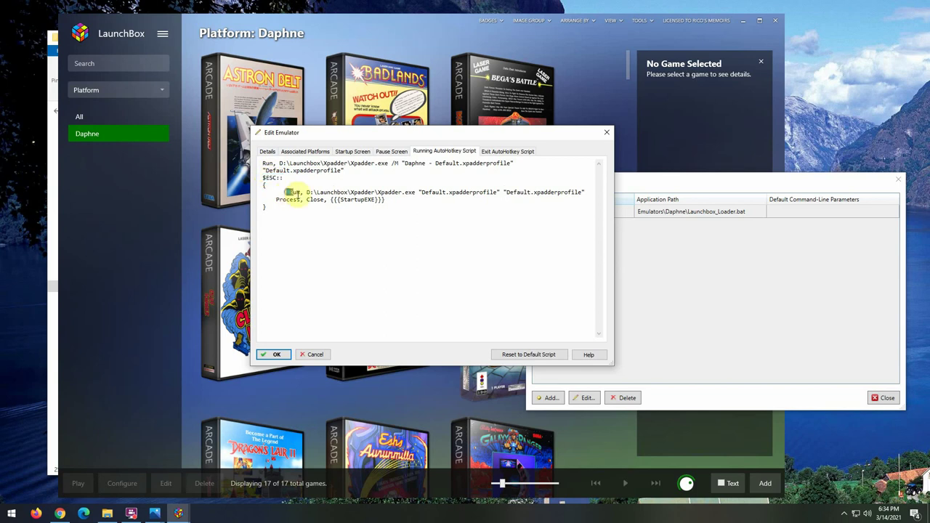
pyautogui.moveTo(291, 192); pyautogui.dragTo(489, 190)
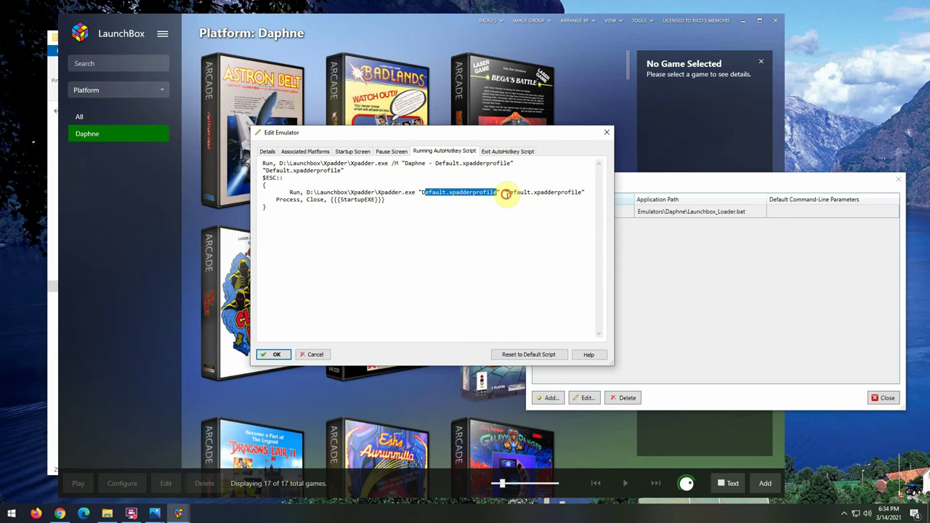
pyautogui.moveTo(506, 192); pyautogui.dragTo(582, 193)
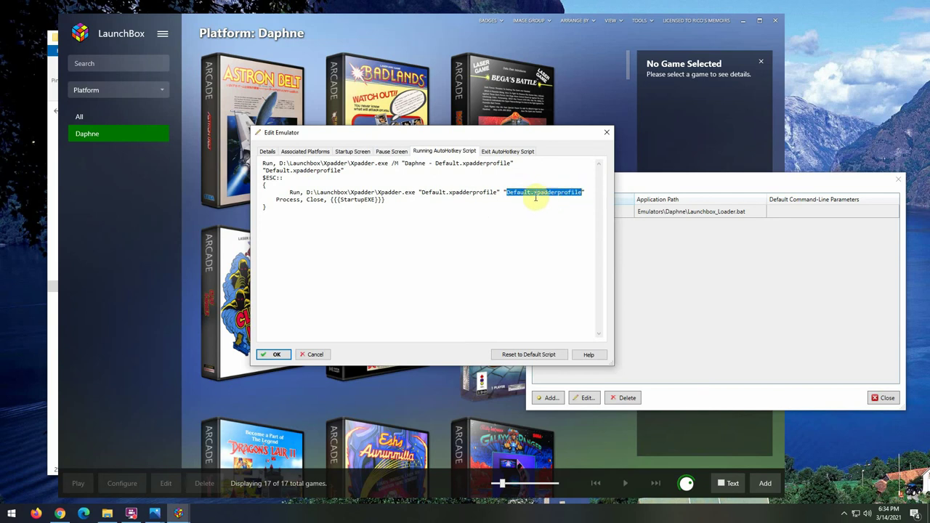
# Review the script's $ESC Run and Process Close lines, and leave the emulator settings without saving.
pyautogui.moveTo(345, 170); pyautogui.dragTo(266, 169)
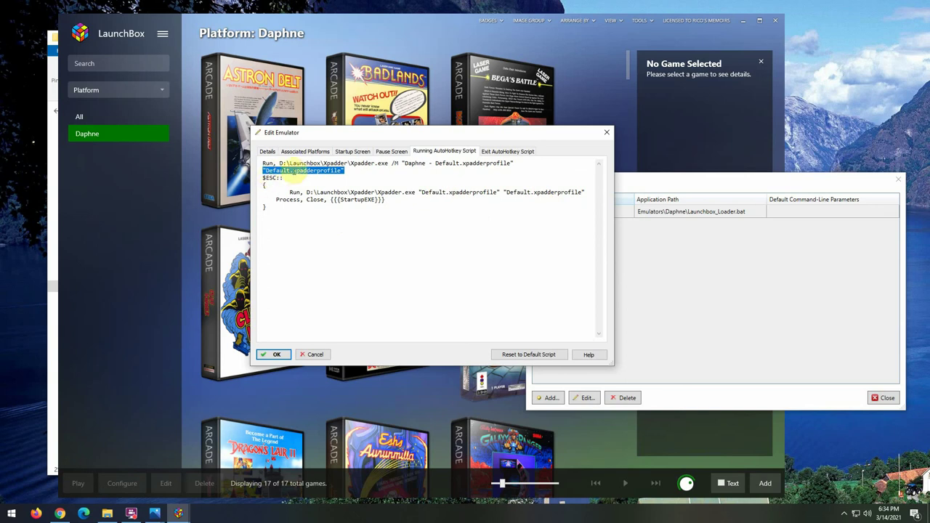
pyautogui.moveTo(306, 192); pyautogui.dragTo(587, 192)
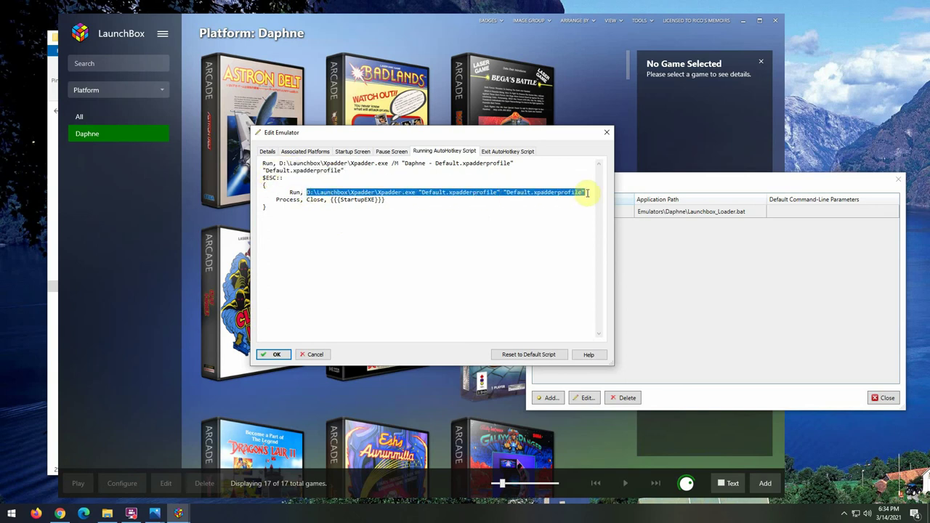
pyautogui.click(371, 195)
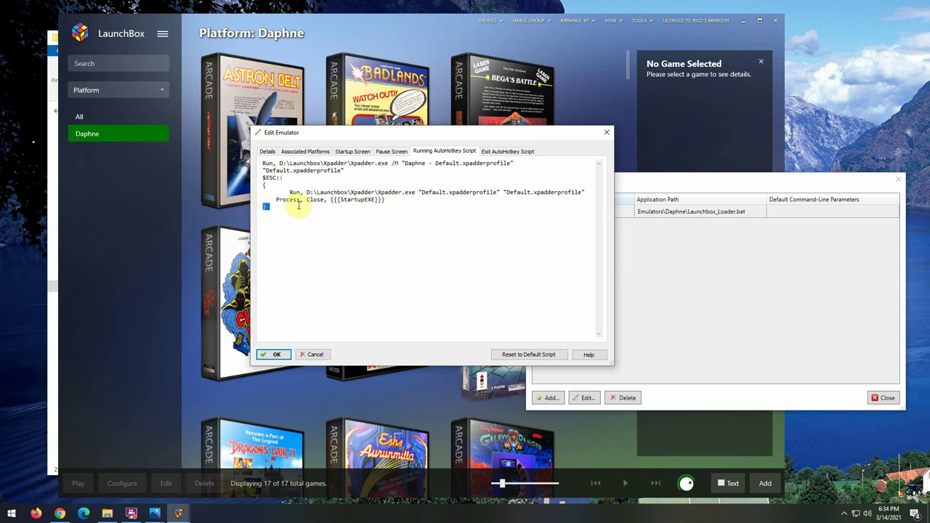
pyautogui.click(301, 200)
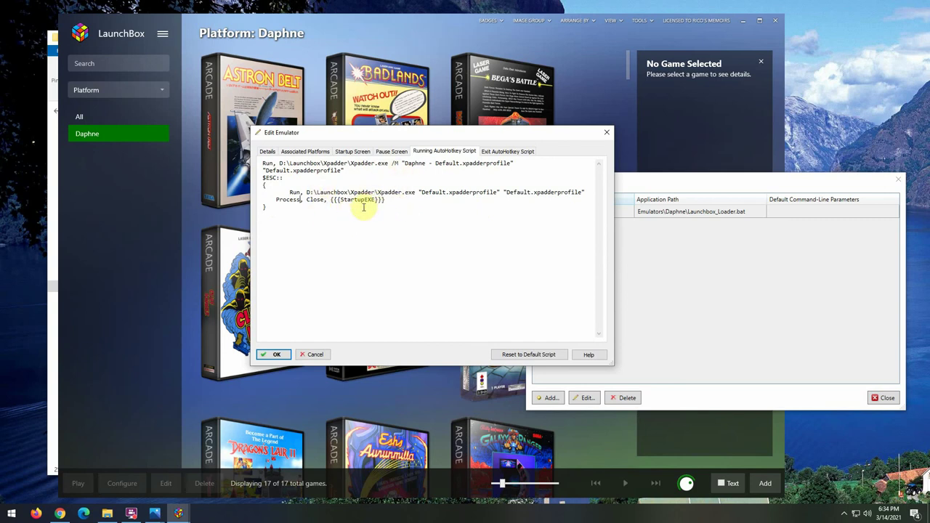
pyautogui.moveTo(279, 163); pyautogui.dragTo(389, 162)
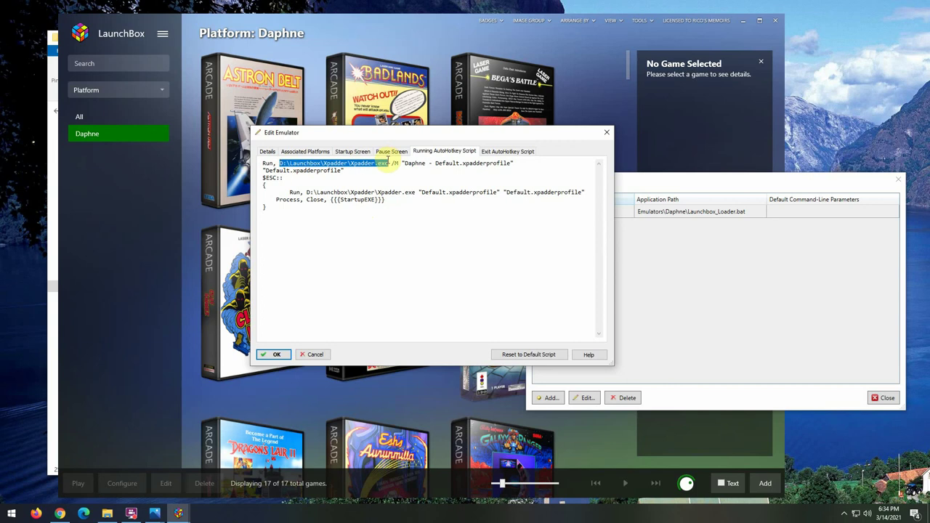
pyautogui.click(409, 186)
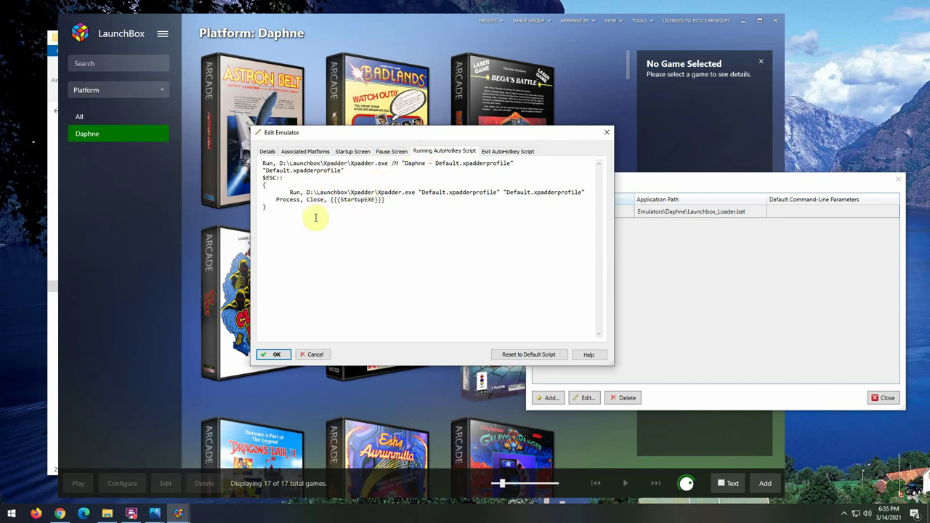
pyautogui.click(313, 354)
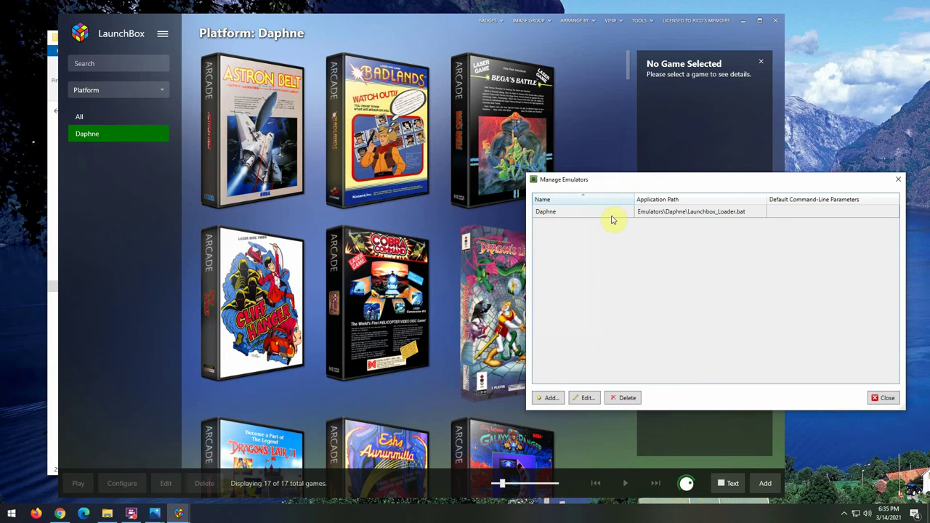
pyautogui.click(900, 180)
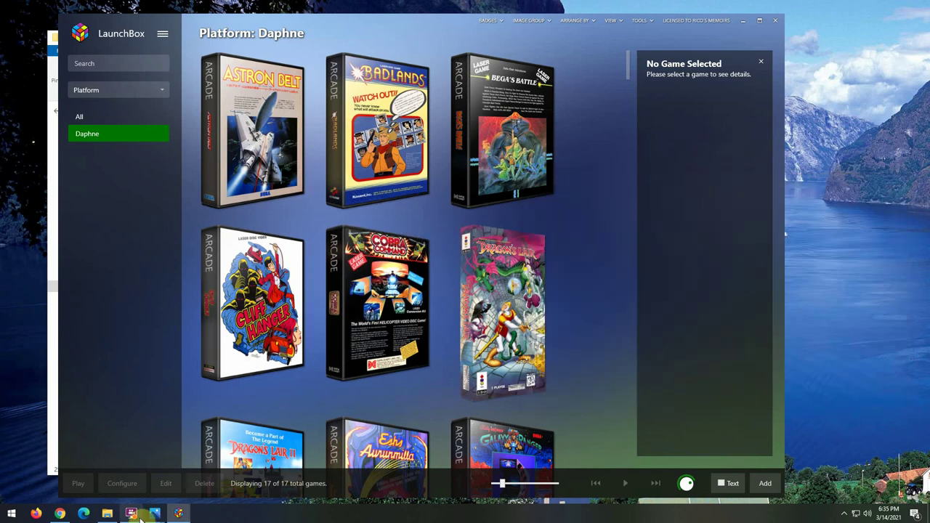
# Switch to Xpadder and load the Gamepad-Default profile for the first controller.
pyautogui.click(844, 514)
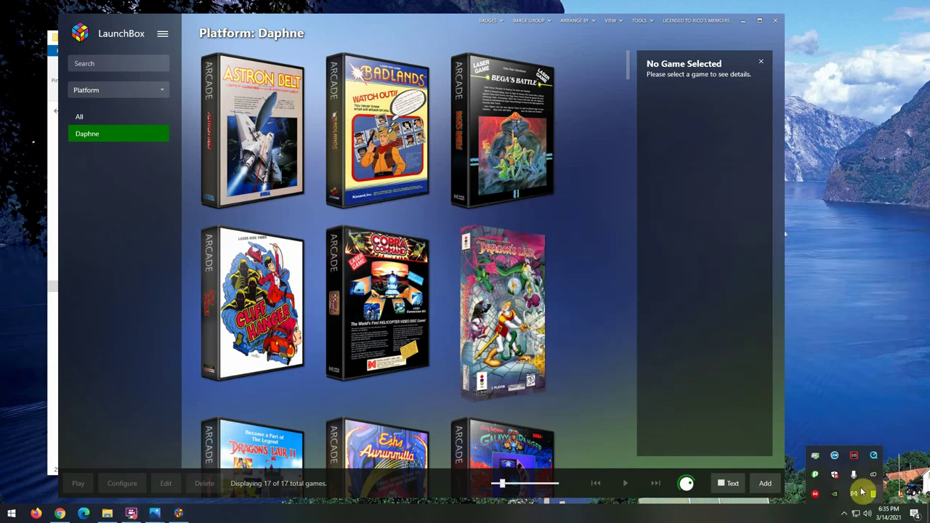
pyautogui.click(862, 493)
pyautogui.moveTo(671, 181); pyautogui.dragTo(425, 200)
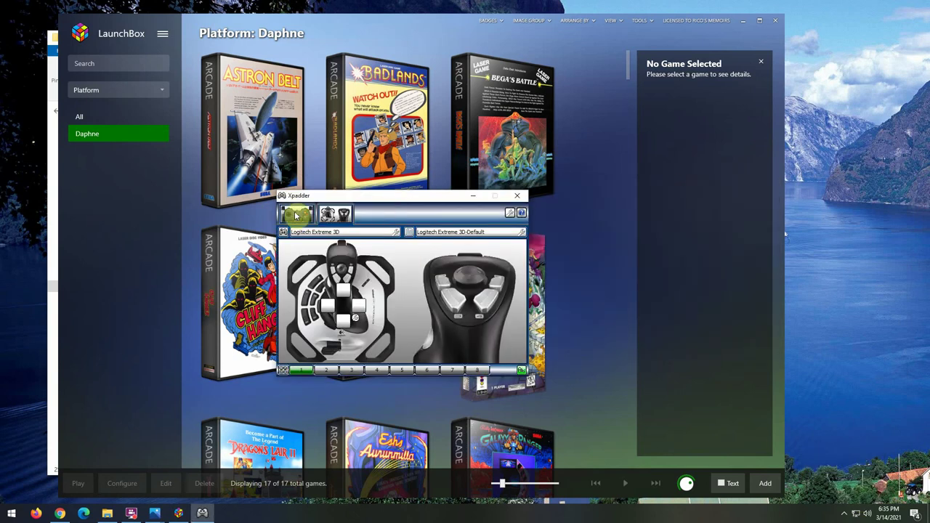
pyautogui.click(296, 215)
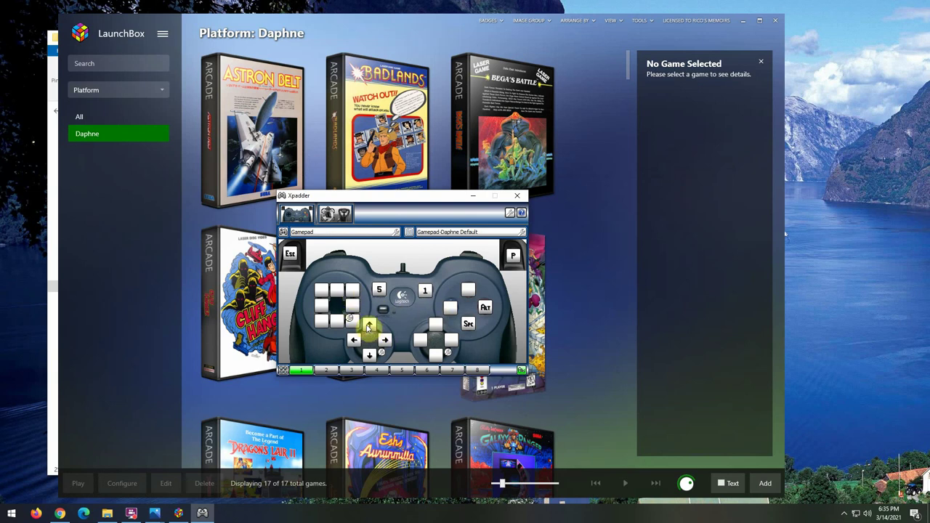
pyautogui.moveTo(446, 198); pyautogui.dragTo(749, 180)
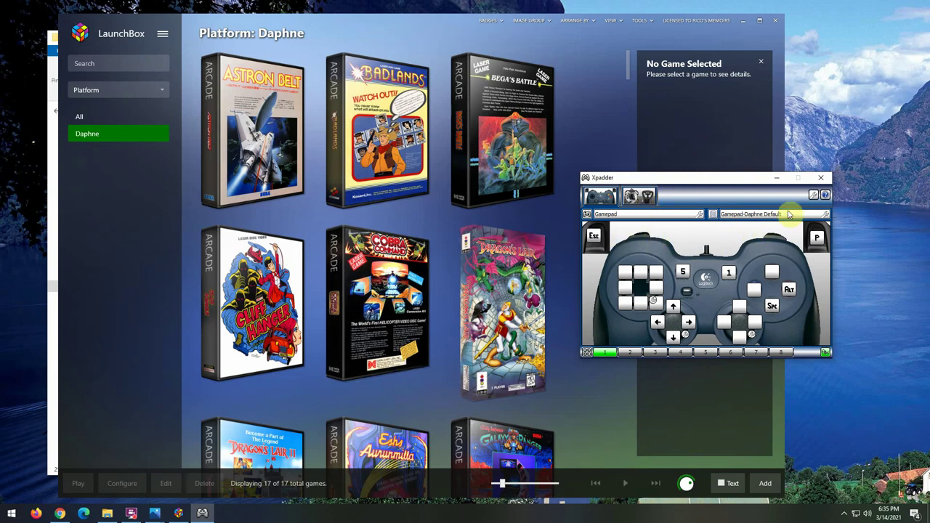
pyautogui.click(734, 215)
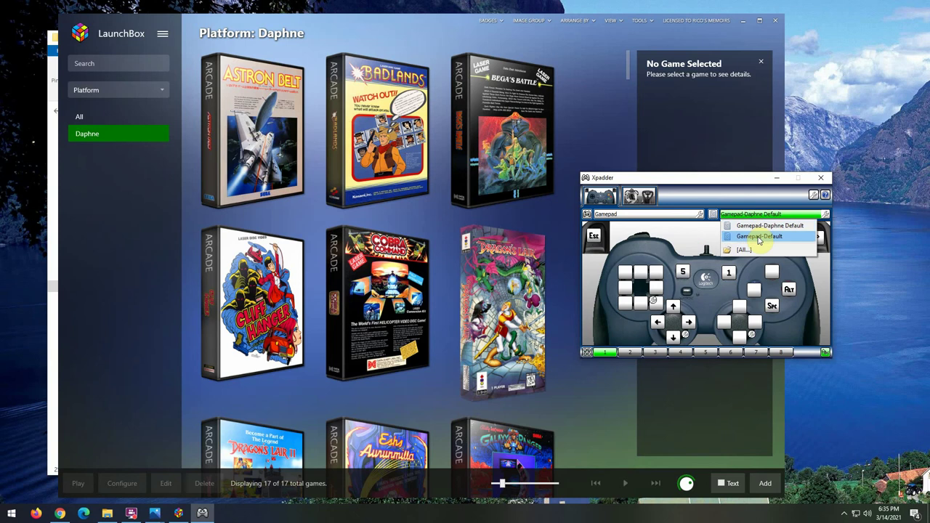
pyautogui.click(758, 237)
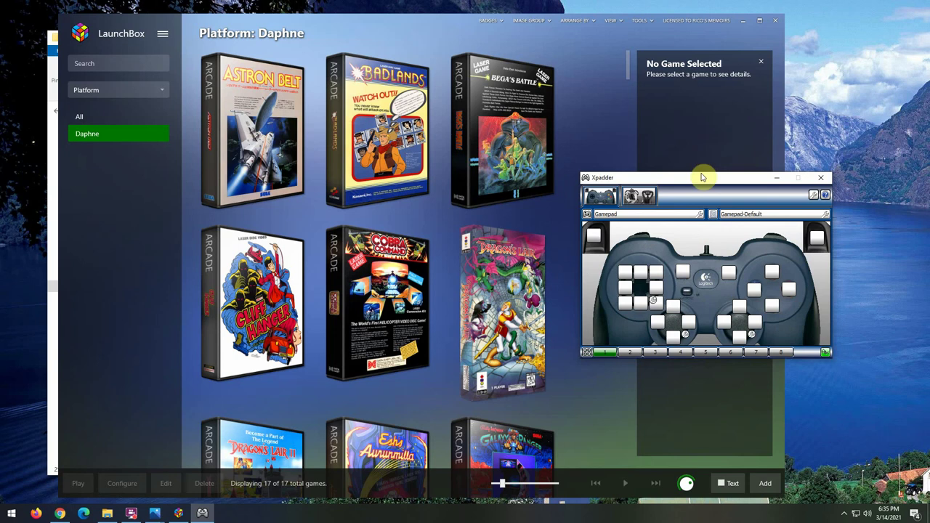
# Assign the F12 key to Button 8 of the gamepad.
pyautogui.moveTo(700, 177); pyautogui.dragTo(351, 182)
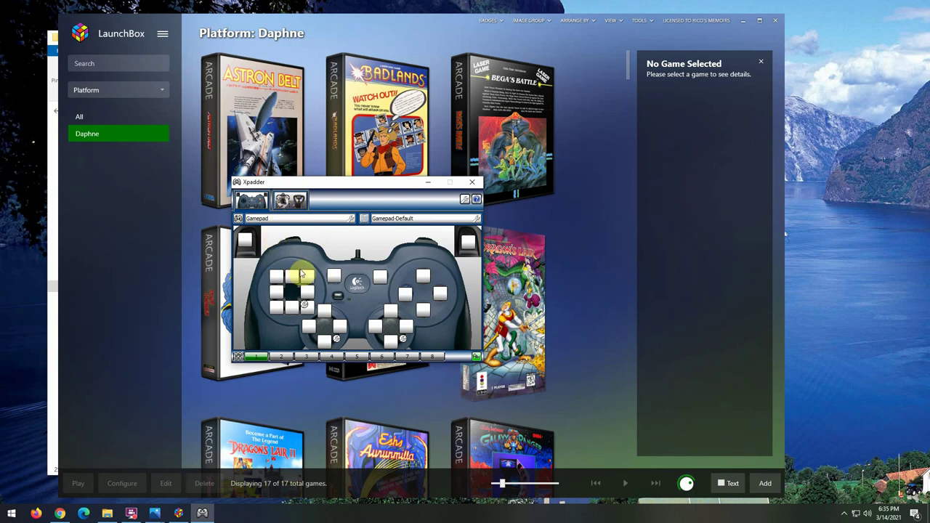
pyautogui.click(382, 281)
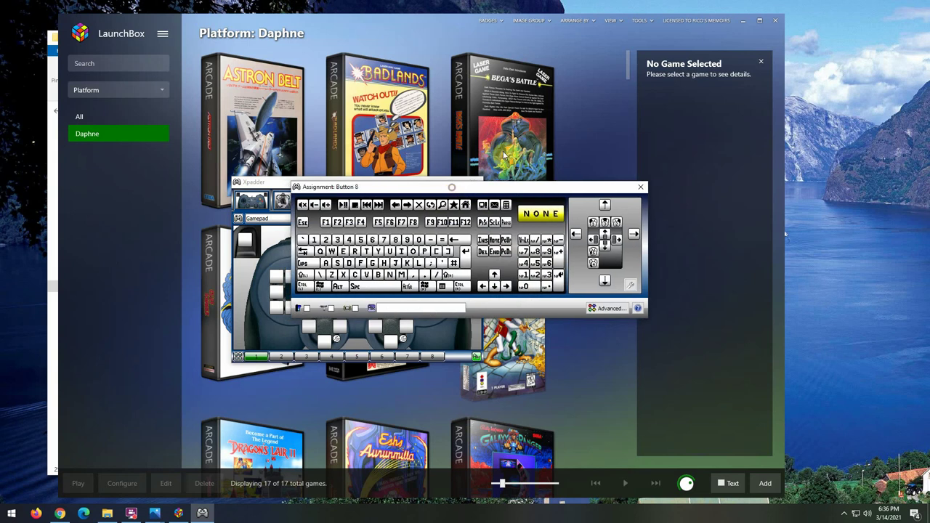
pyautogui.click(533, 138)
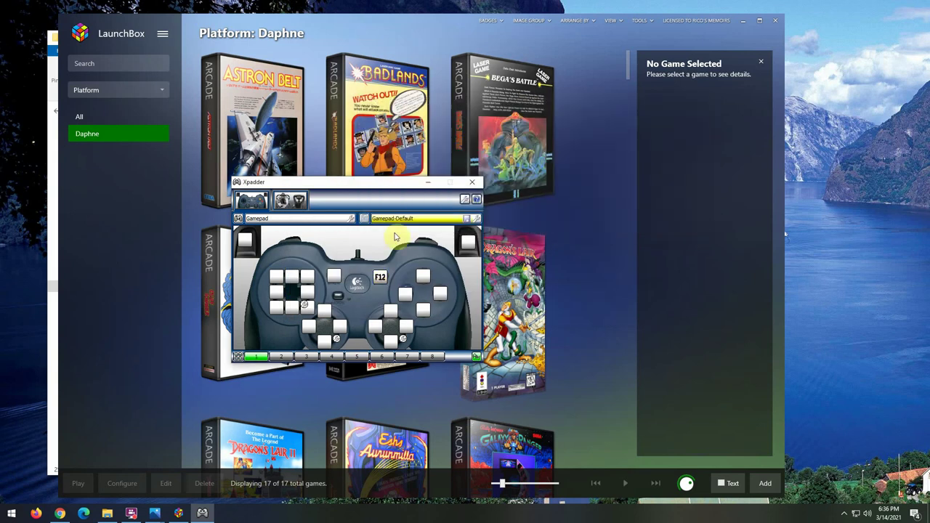
# Save the profile as Gamepad-Default in the xpadder folder, and close the Xpadder window.
pyautogui.click(376, 220)
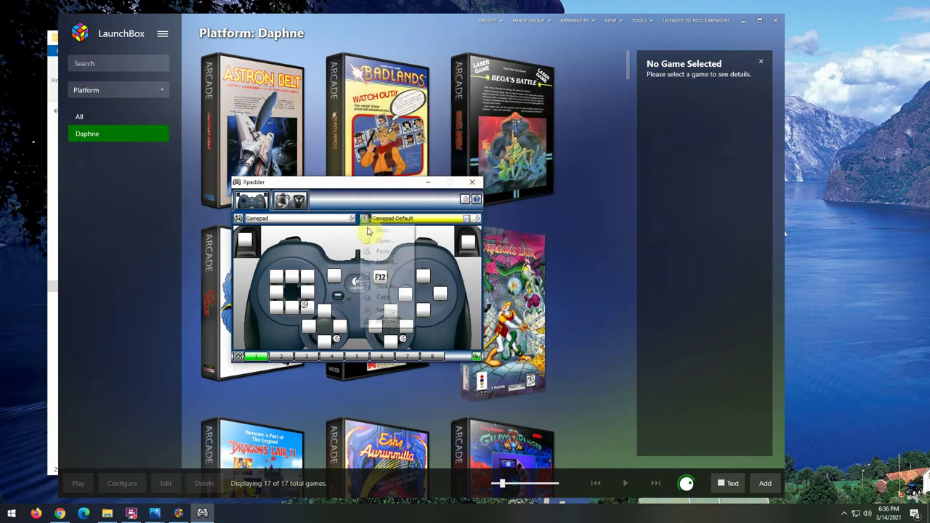
pyautogui.click(385, 289)
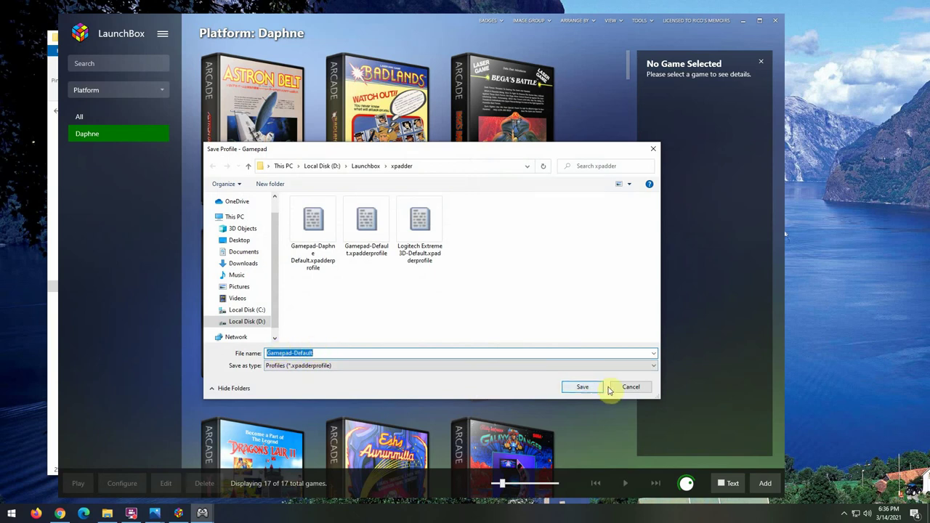
pyautogui.click(574, 388)
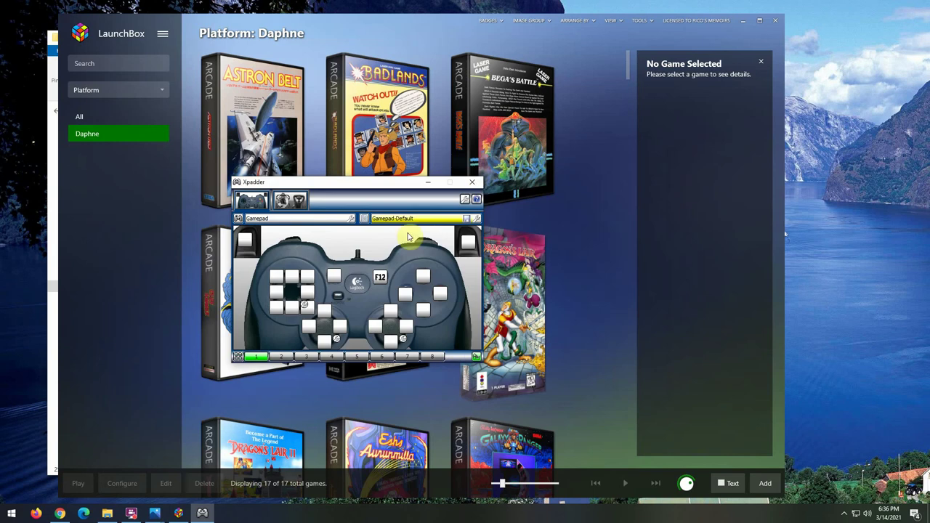
pyautogui.click(473, 182)
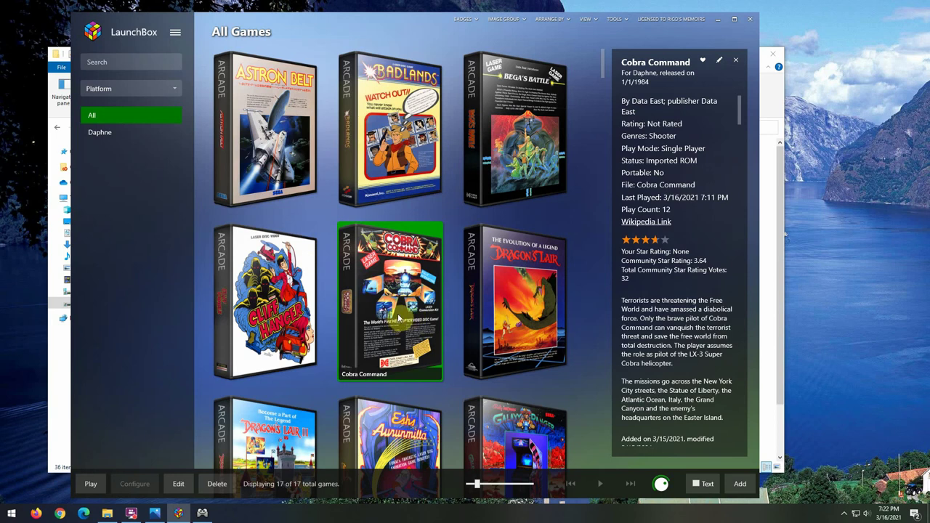
# Review the Daphne emulator's running AutoHotkey script and its Launchbox_Loader.bat application path, and leave the emulator settings without saving.
pyautogui.click(614, 18)
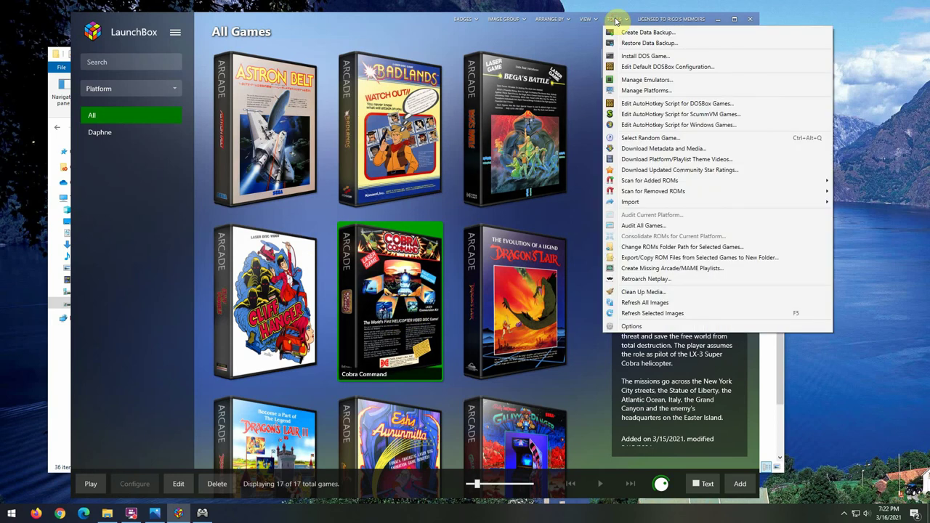
pyautogui.click(648, 80)
pyautogui.click(388, 175)
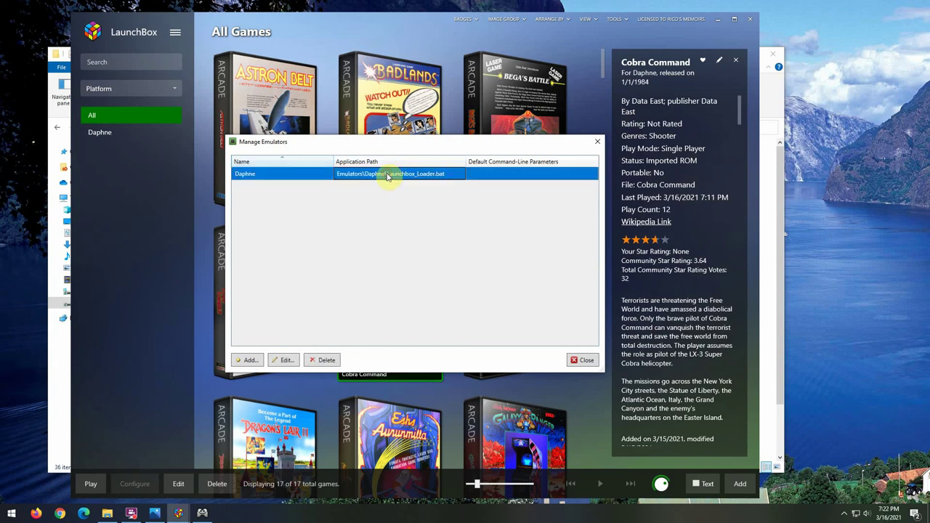
pyautogui.click(285, 360)
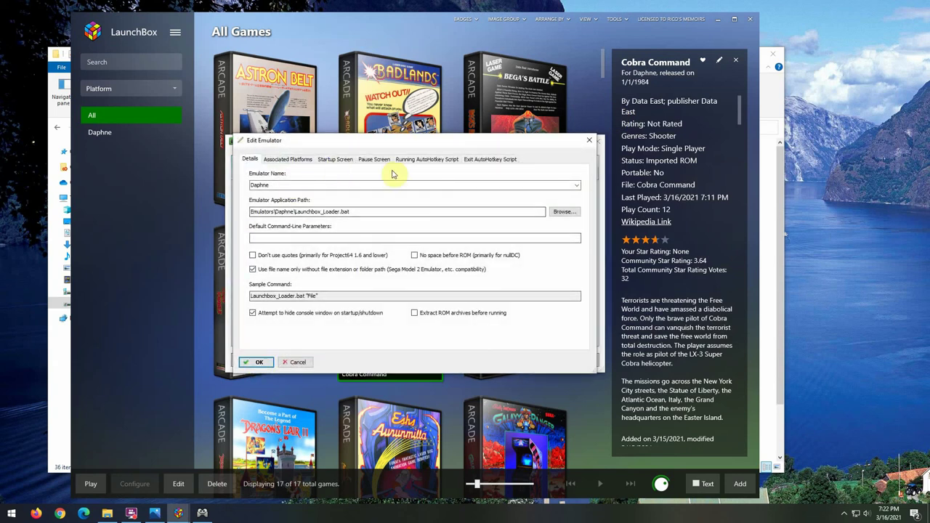
pyautogui.click(419, 159)
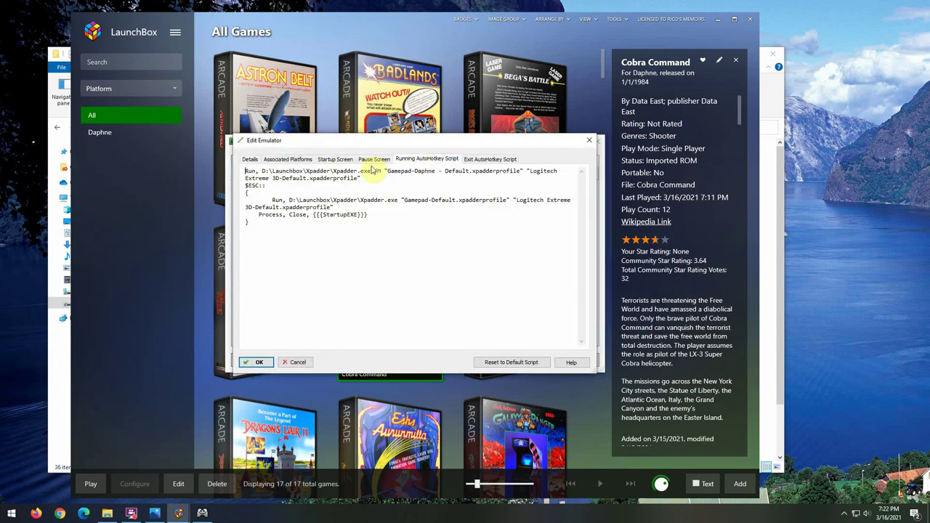
pyautogui.click(258, 160)
pyautogui.moveTo(354, 212); pyautogui.dragTo(301, 209)
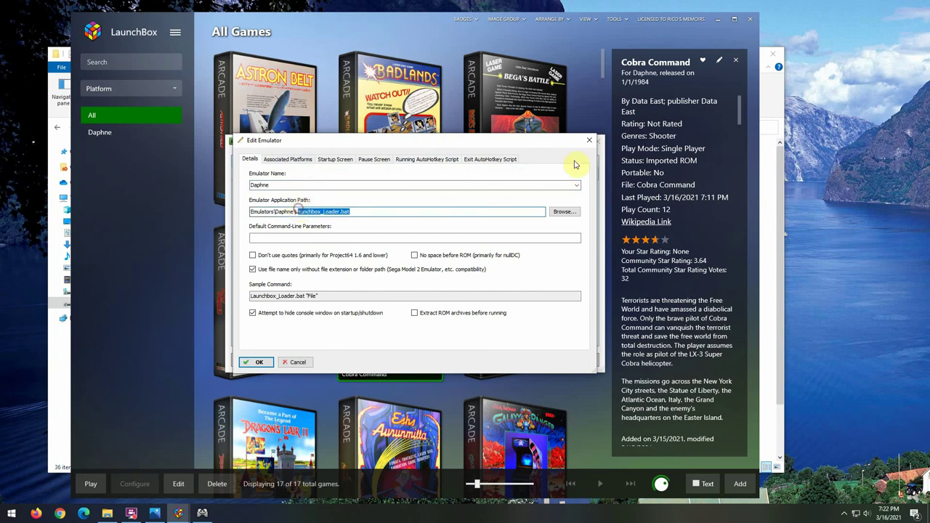
pyautogui.click(590, 143)
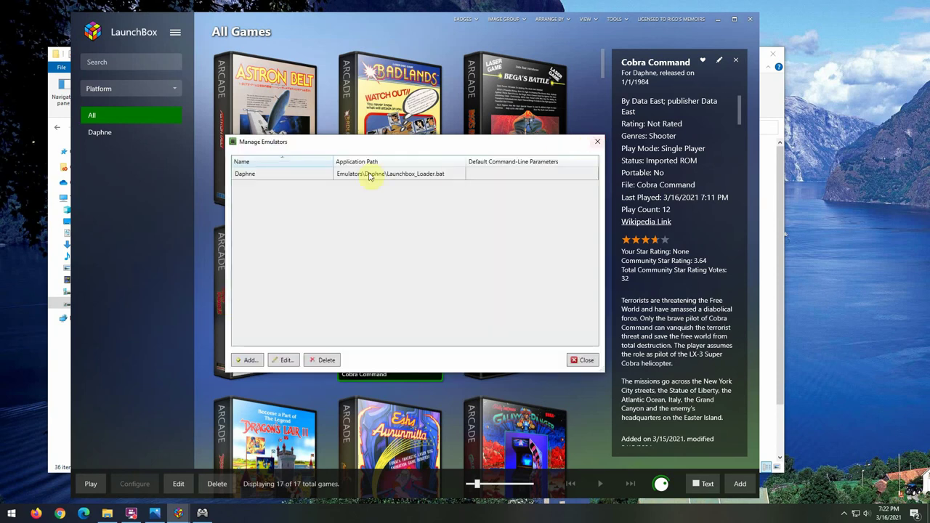
pyautogui.click(577, 361)
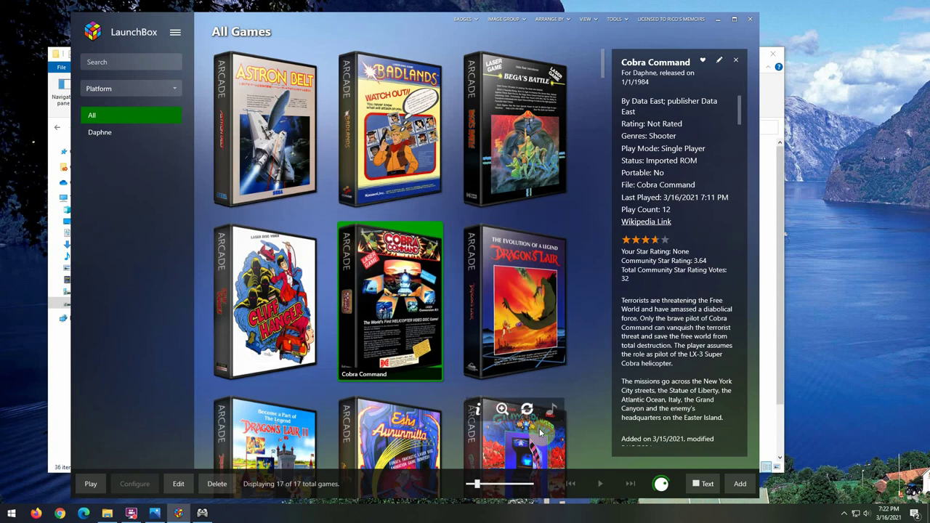
# Switch to Xpadder, load the Gamepad-Daphne Default profile to view its key assignments, and return to the Gamepad-Default profile.
pyautogui.click(202, 513)
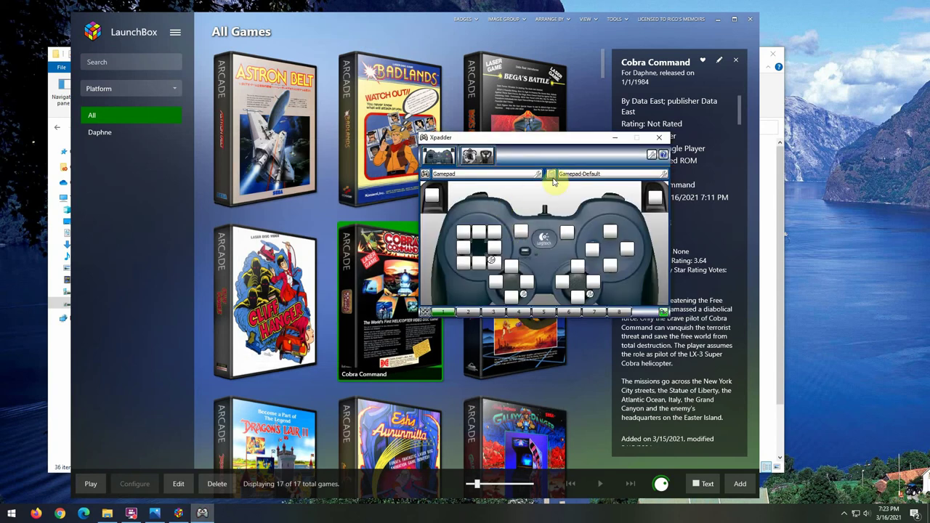
pyautogui.click(576, 174)
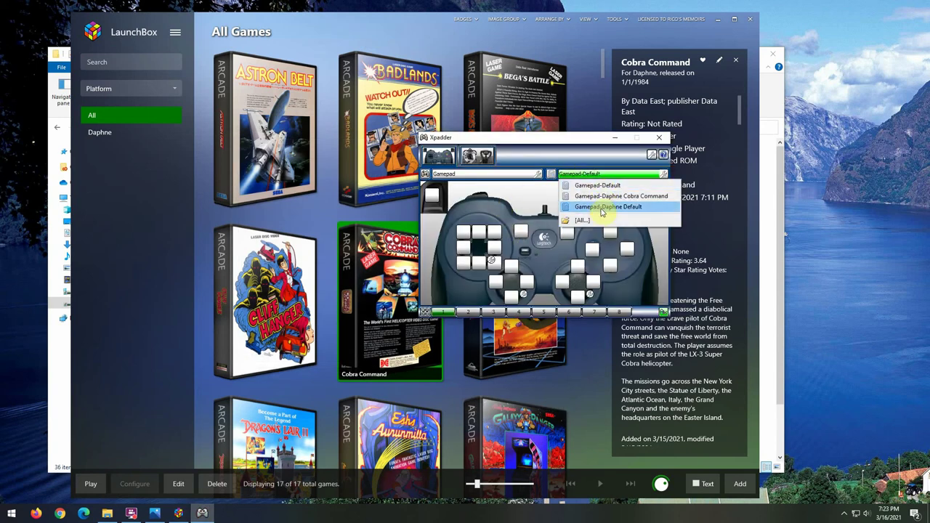
pyautogui.click(603, 207)
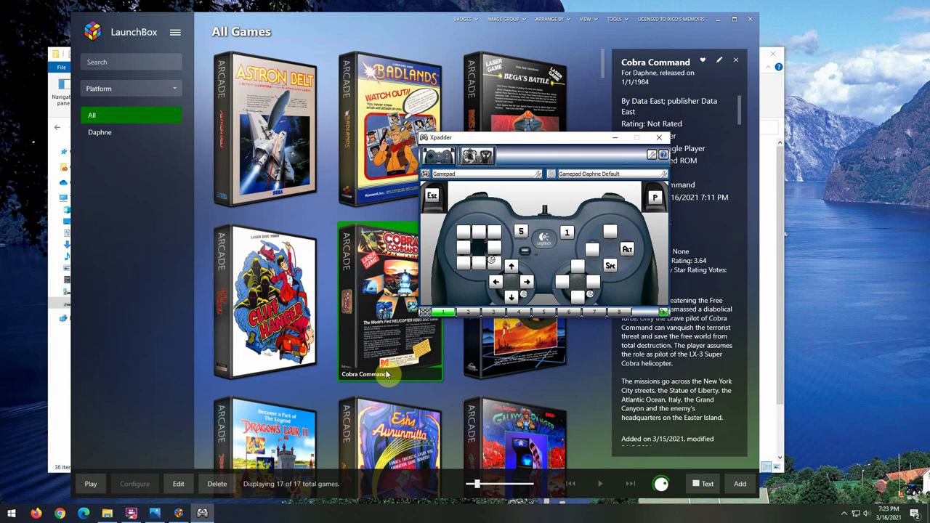
pyautogui.click(620, 175)
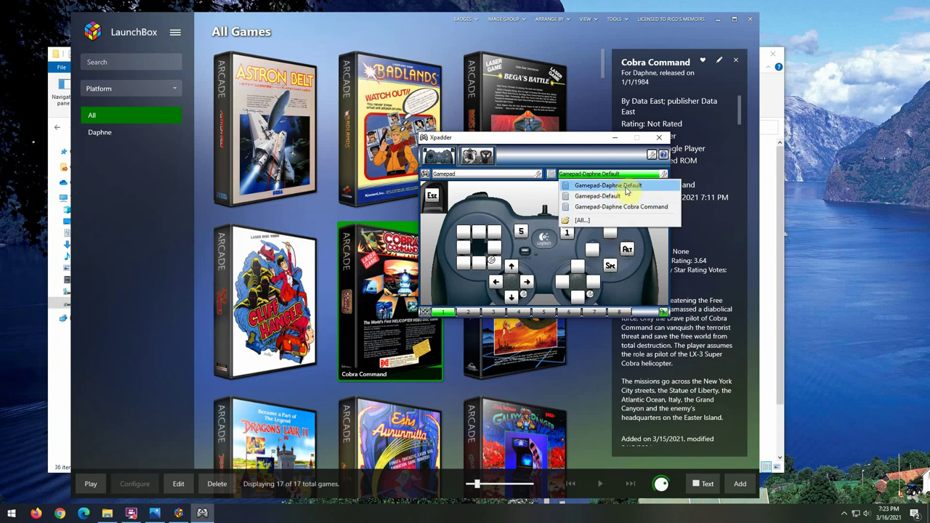
pyautogui.click(623, 198)
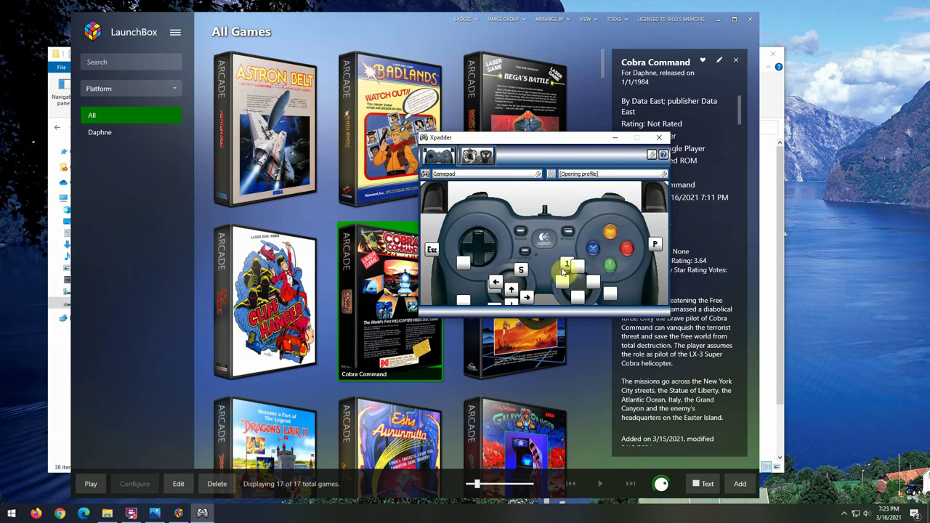
pyautogui.click(616, 140)
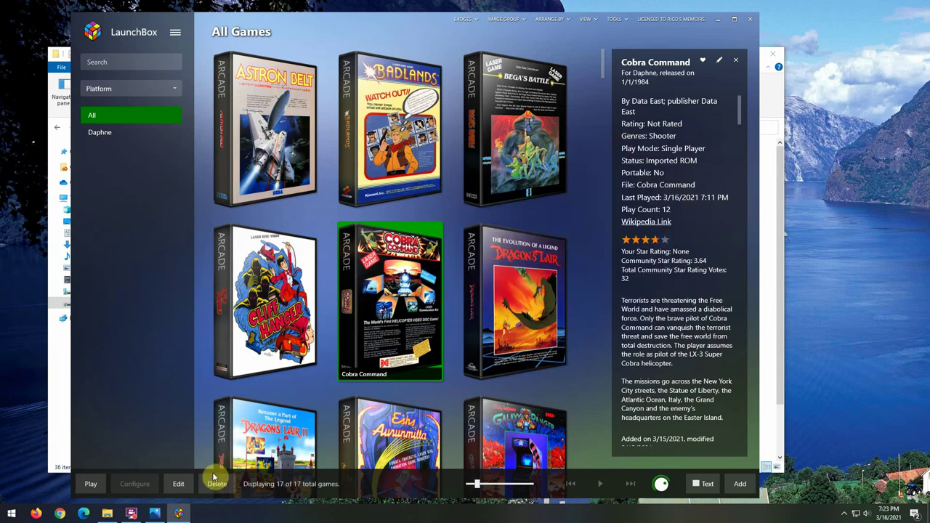
# Open Launchbox_Loader.bat from the Daphne folder in Notepad++ and examine the daphne.exe command under :cliffhanger.
pyautogui.click(108, 513)
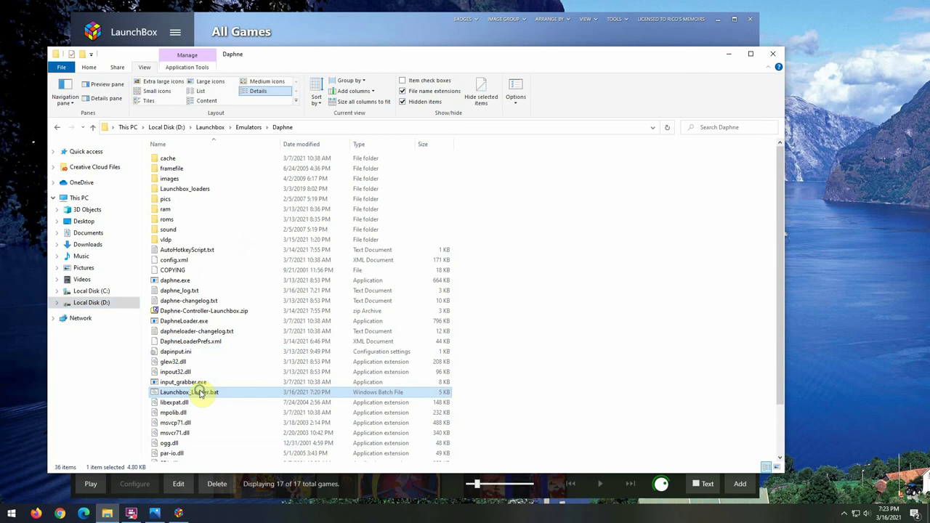
pyautogui.rightClick(201, 393)
pyautogui.click(266, 182)
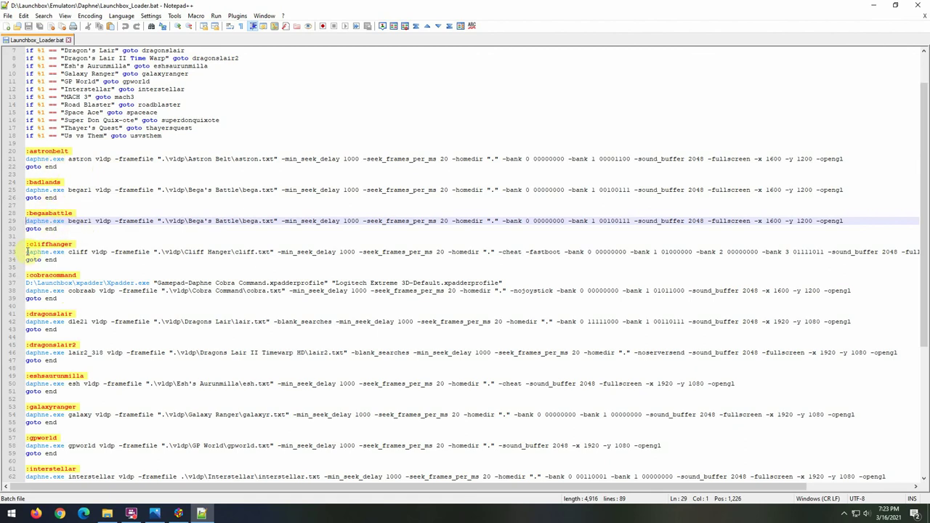
pyautogui.moveTo(27, 252); pyautogui.dragTo(784, 251)
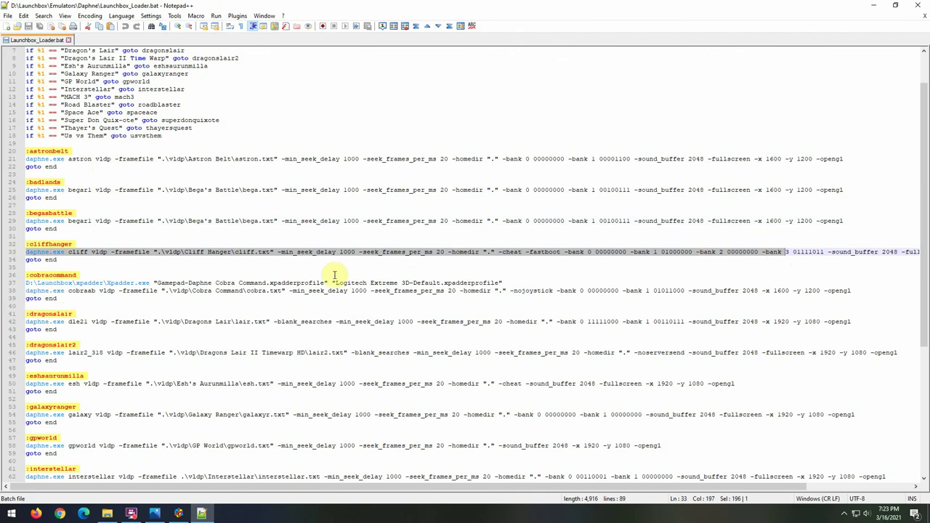
# Switch to LaunchBox, examine both Xpadder Run commands in the Daphne emulator's AutoHotkey script, and close the emulator editor without saving.
pyautogui.click(179, 515)
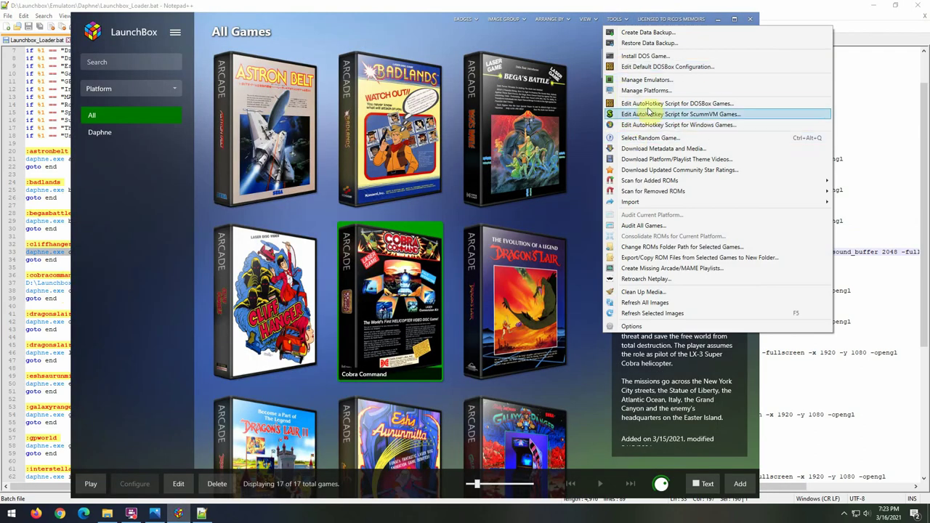
pyautogui.click(658, 80)
pyautogui.click(341, 175)
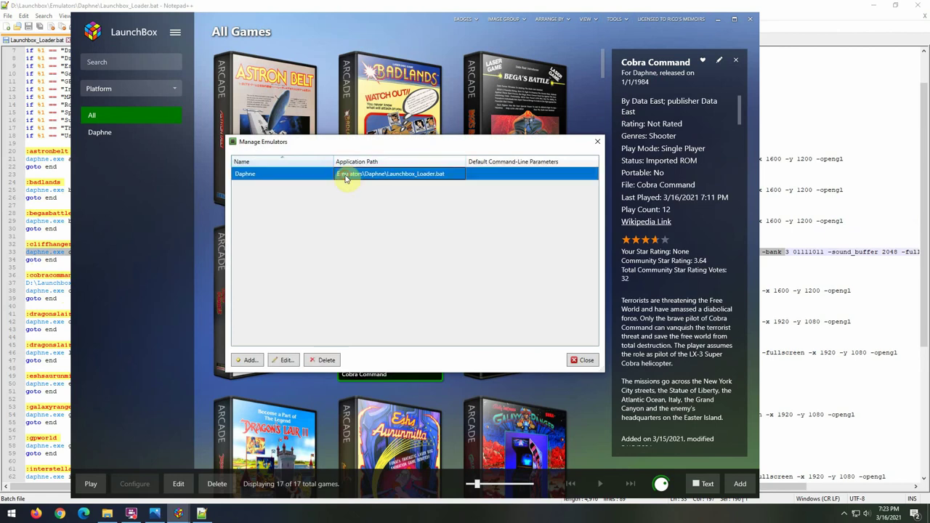
pyautogui.click(285, 360)
pyautogui.click(436, 159)
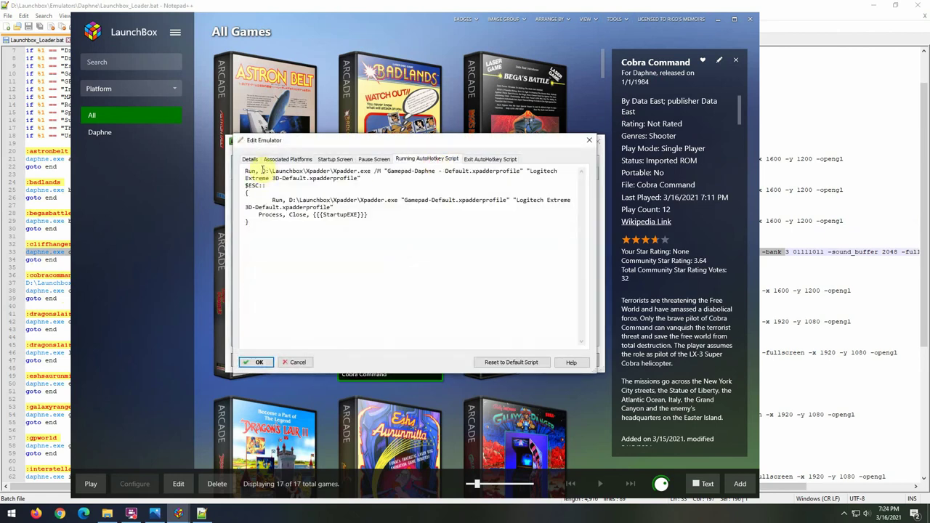
pyautogui.moveTo(262, 170); pyautogui.dragTo(557, 172)
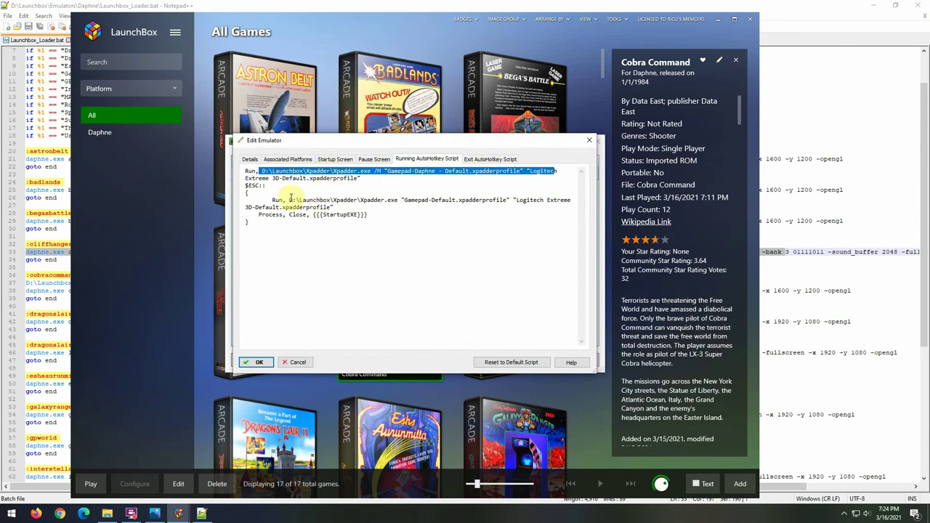
pyautogui.moveTo(289, 200); pyautogui.dragTo(355, 209)
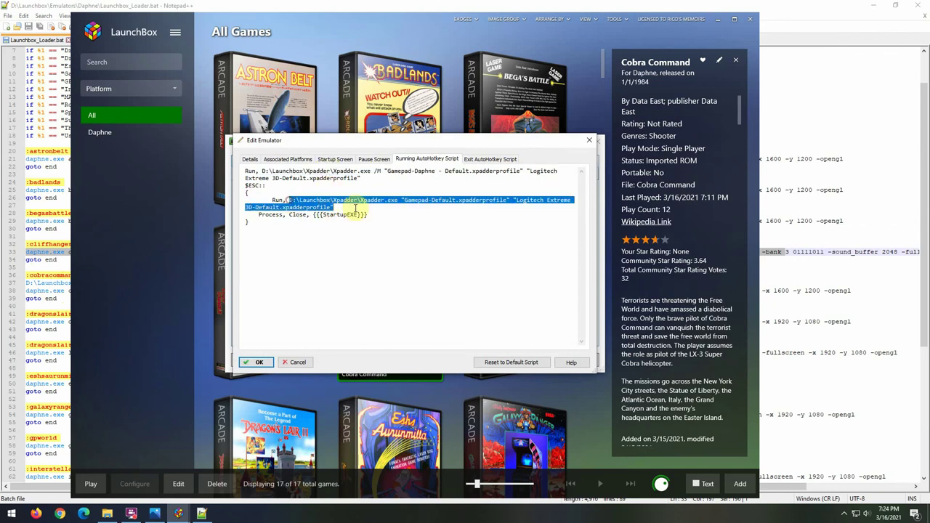
pyautogui.click(588, 143)
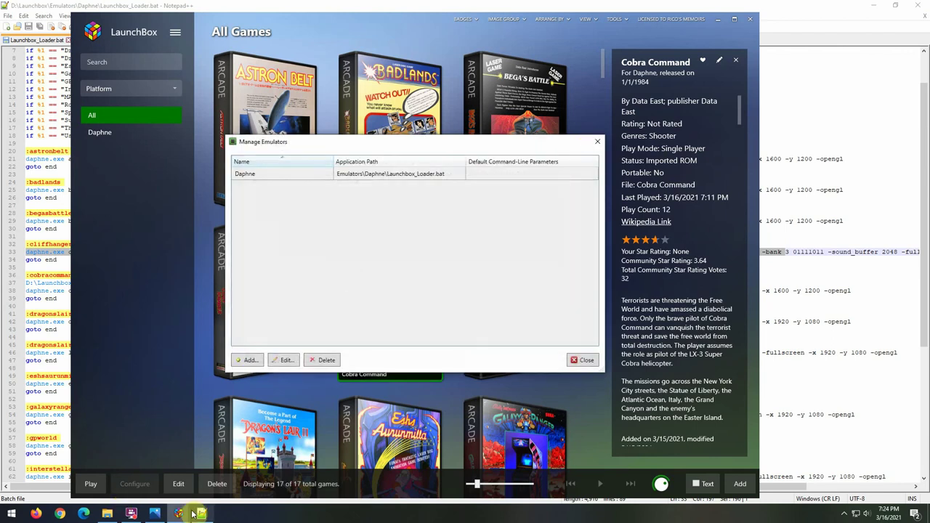
# In File Explorer, go to the Launchbox xpadder folder and find the Gamepad-Daphne Cobra Command profile file.
pyautogui.click(107, 514)
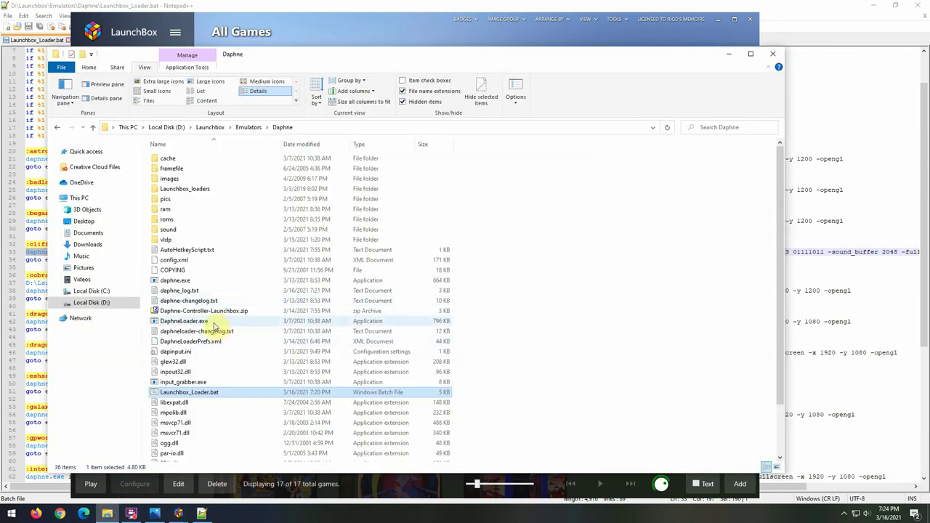
pyautogui.click(210, 127)
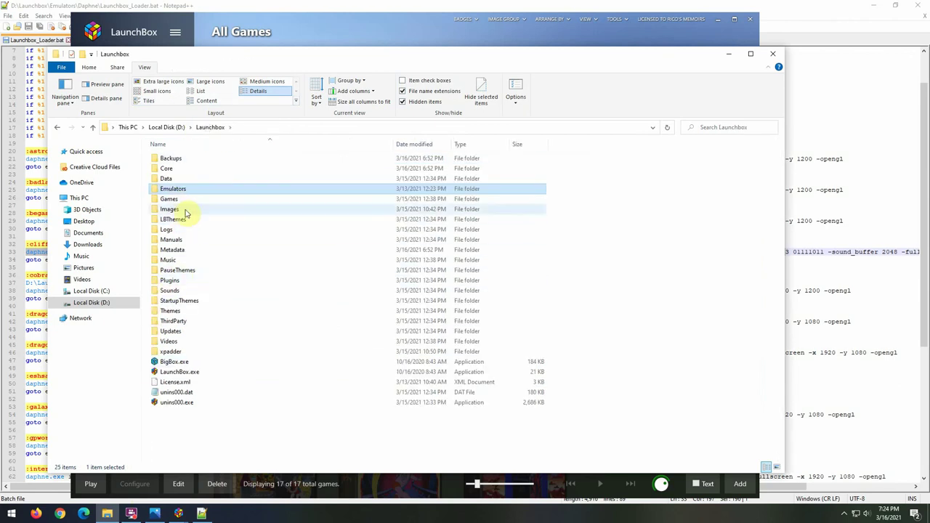
pyautogui.doubleClick(175, 352)
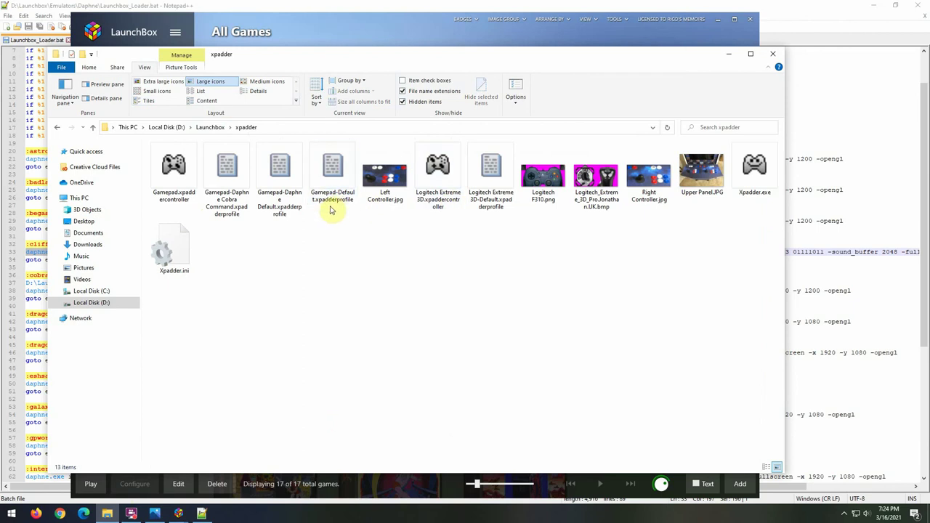
pyautogui.click(236, 205)
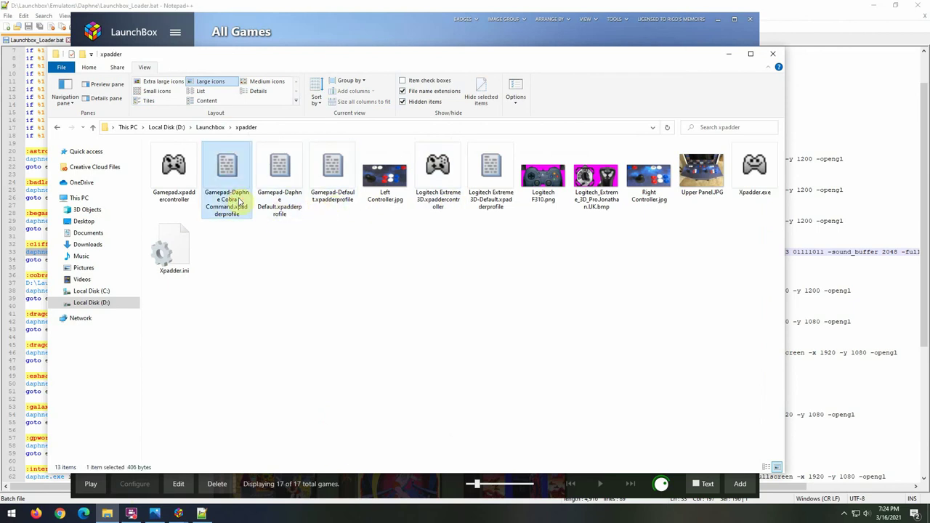
# Bring up Xpadder, load the Gamepad-Default profile, and minimize the Xpadder and File Explorer windows.
pyautogui.click(843, 515)
pyautogui.click(852, 494)
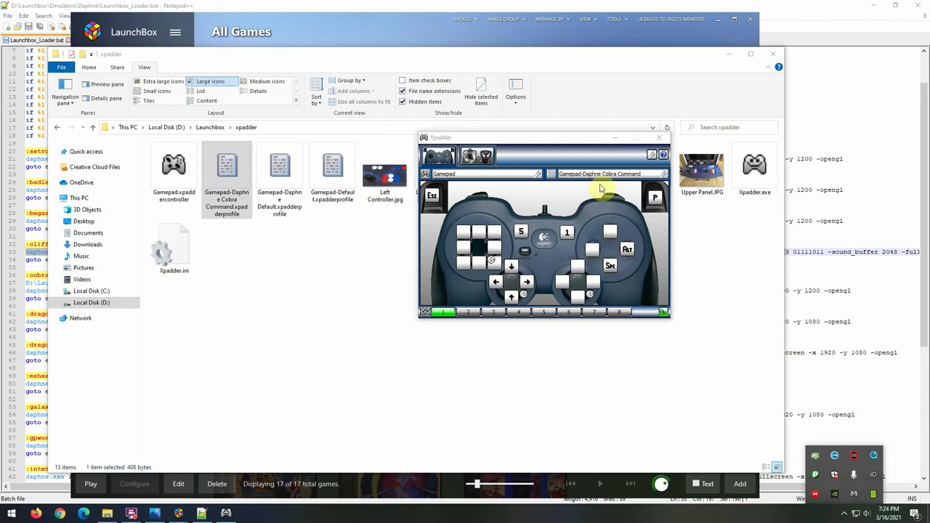
pyautogui.click(622, 177)
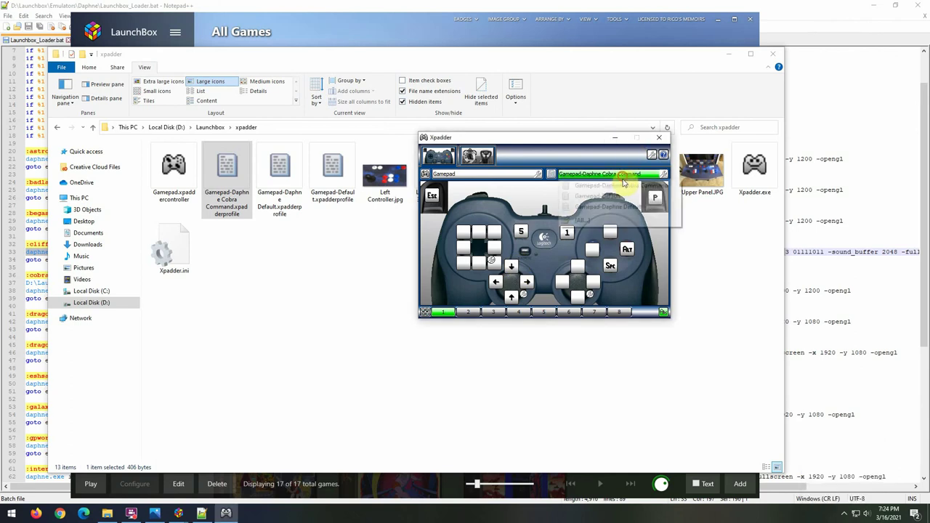
pyautogui.click(607, 197)
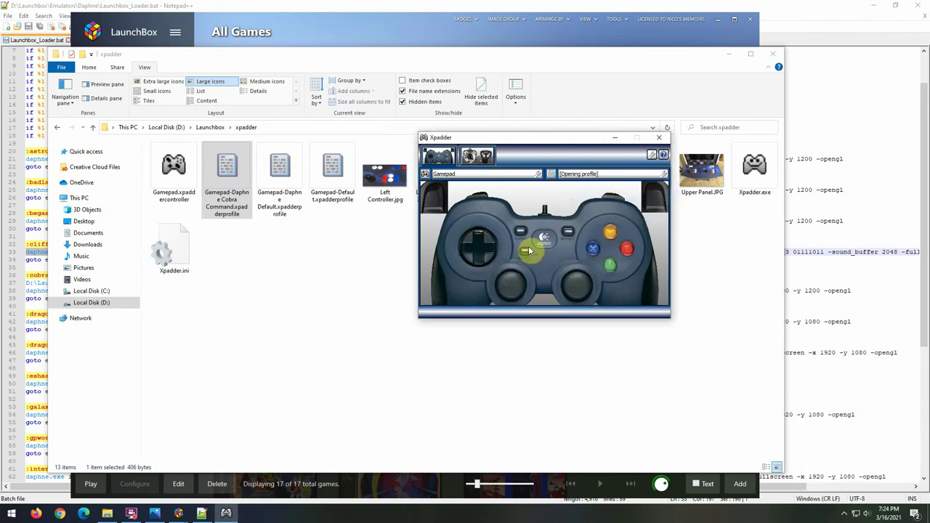
pyautogui.click(614, 137)
pyautogui.click(728, 56)
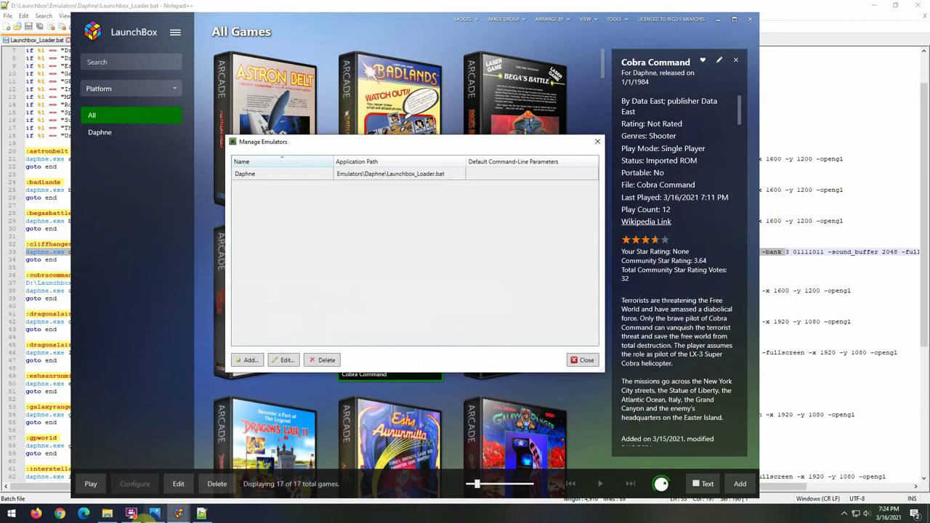
# Switch to Notepad++, examine the Xpadder profile and daphne.exe commands under :cobracommand in Launchbox_Loader.bat, and return to LaunchBox.
pyautogui.click(202, 514)
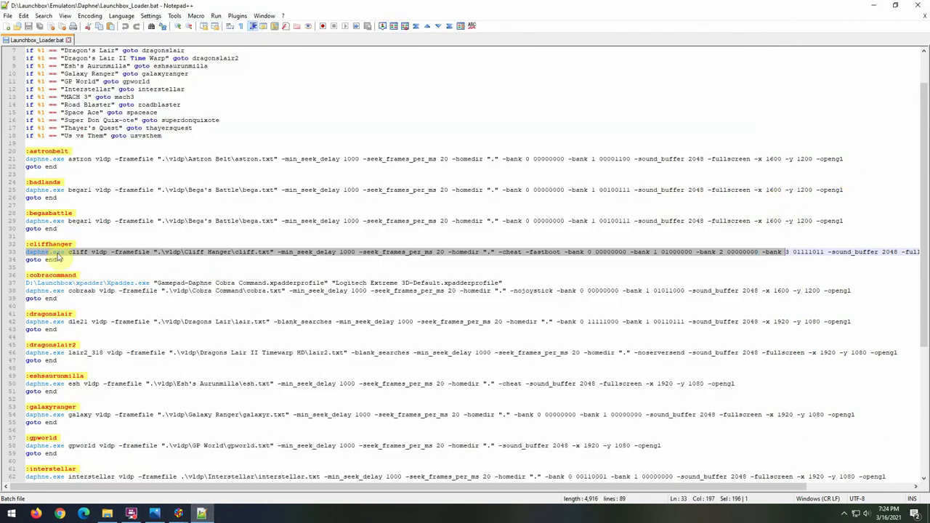
pyautogui.click(47, 283)
pyautogui.moveTo(25, 281); pyautogui.dragTo(490, 283)
pyautogui.click(168, 284)
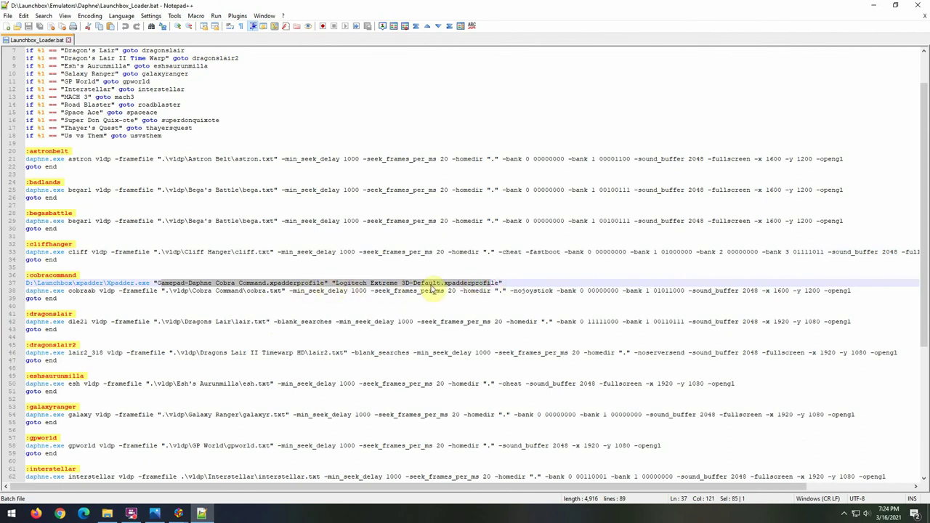
pyautogui.click(488, 283)
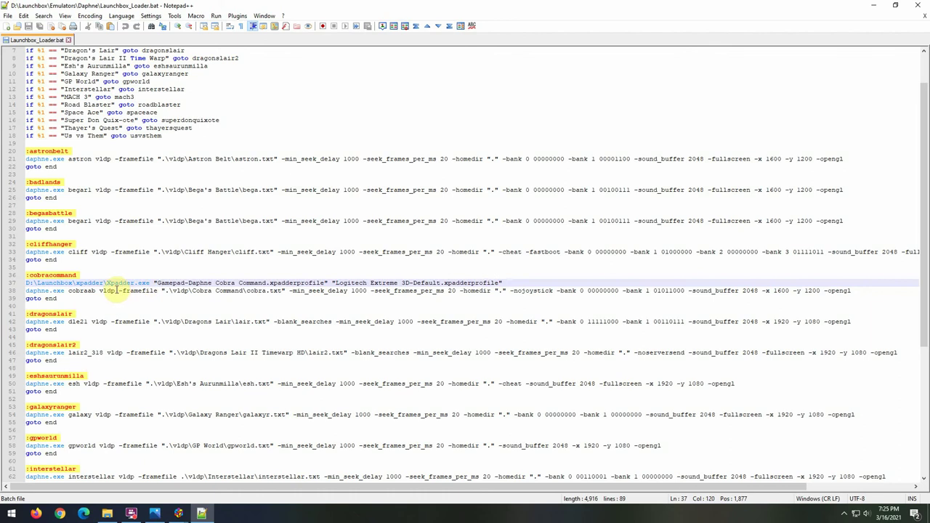
pyautogui.click(759, 290)
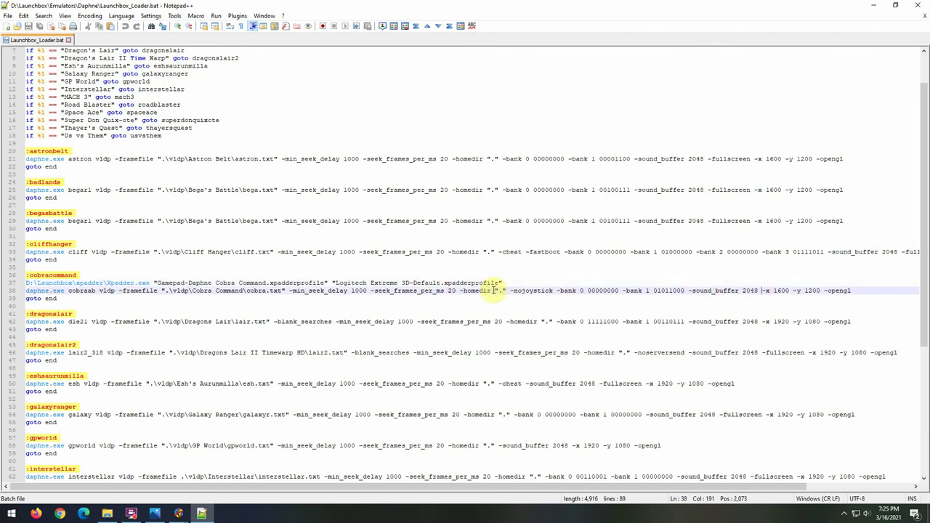
pyautogui.click(178, 513)
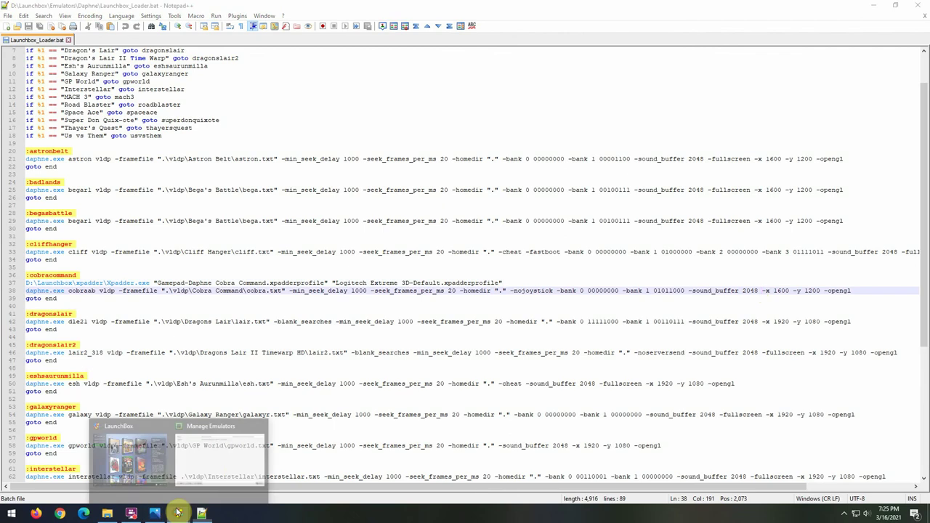
# Switch to LaunchBox, examine the Xpadder Run command under $ESC in the Daphne emulator's AutoHotkey script, and close the emulator windows without saving.
pyautogui.click(211, 472)
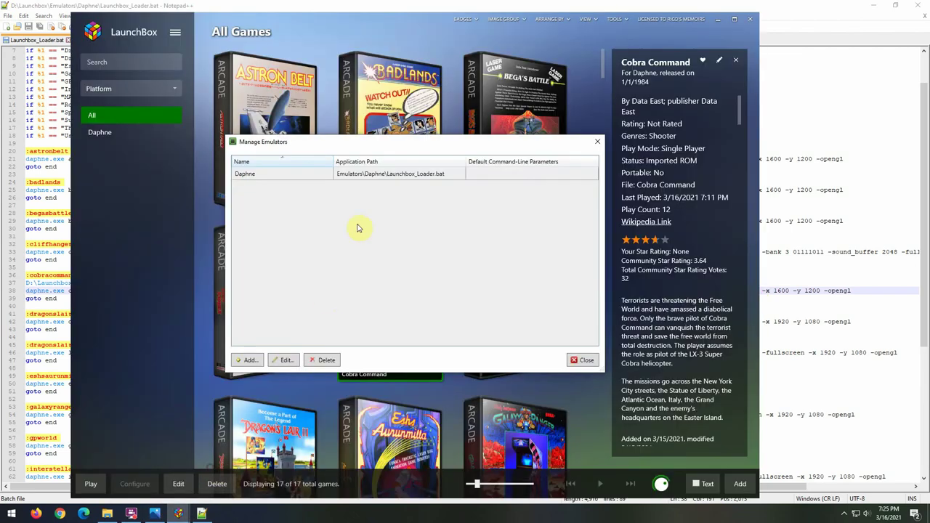
pyautogui.click(294, 362)
pyautogui.click(436, 159)
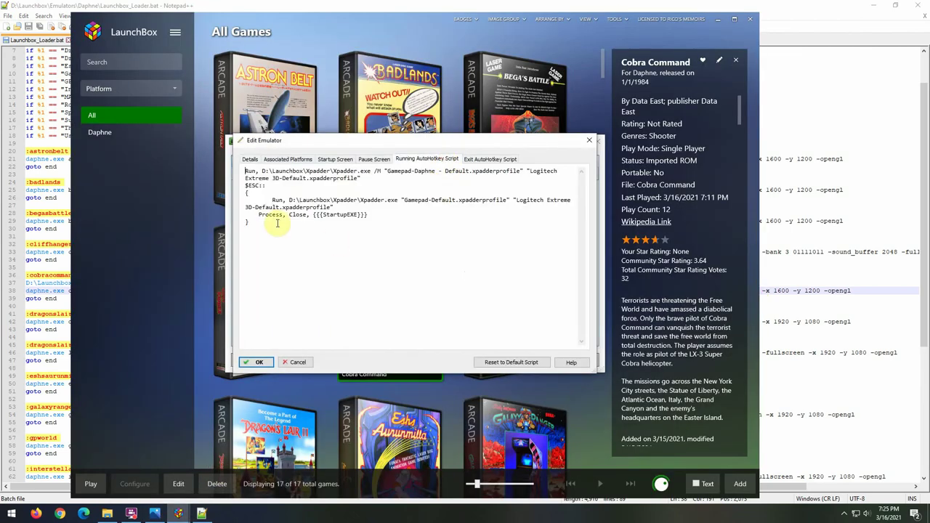
pyautogui.moveTo(271, 200); pyautogui.dragTo(397, 210)
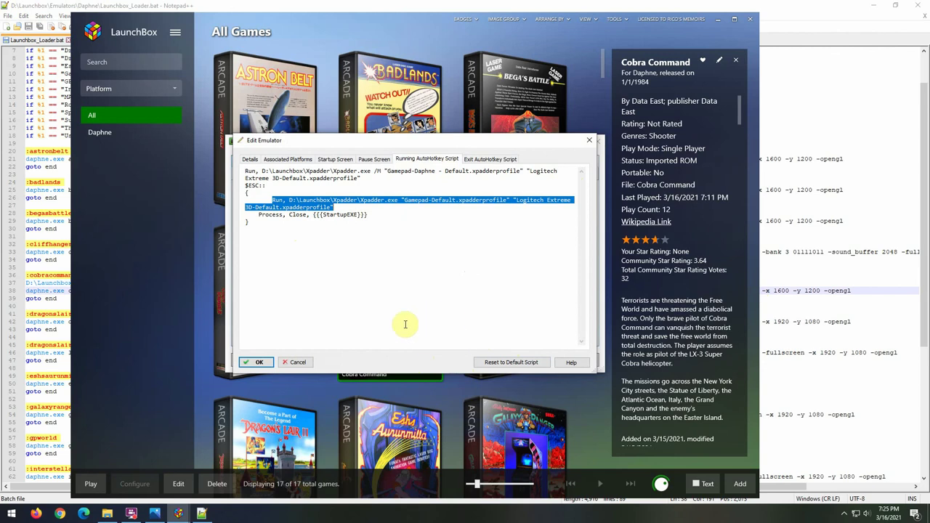
pyautogui.click(304, 363)
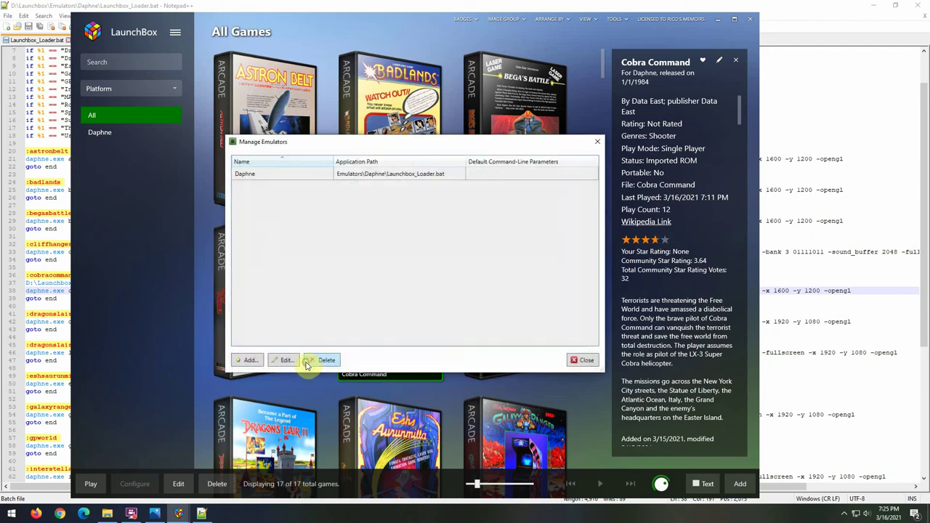
pyautogui.click(597, 142)
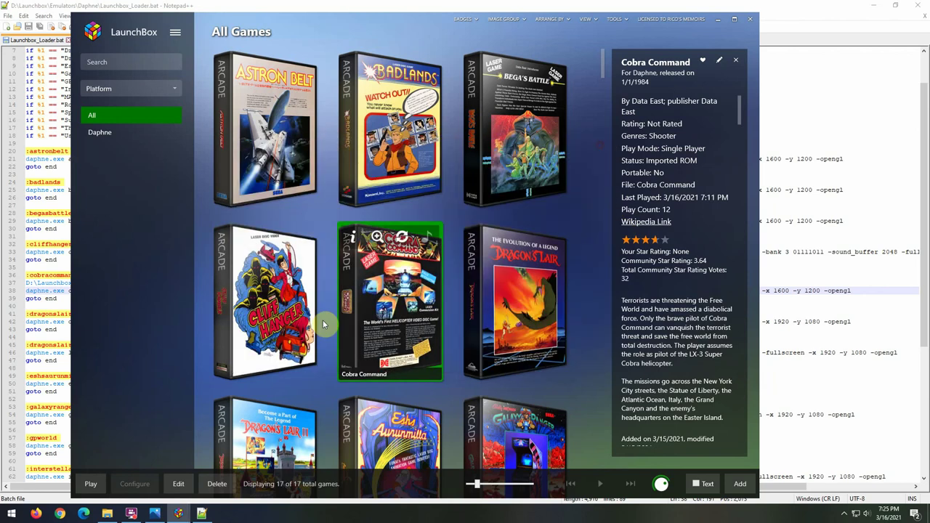
# Switch to Notepad++, examine the Xpadder command line under :cobracommand, then return to LaunchBox and show the launch options for Cobra Command.
pyautogui.click(201, 514)
pyautogui.click(52, 283)
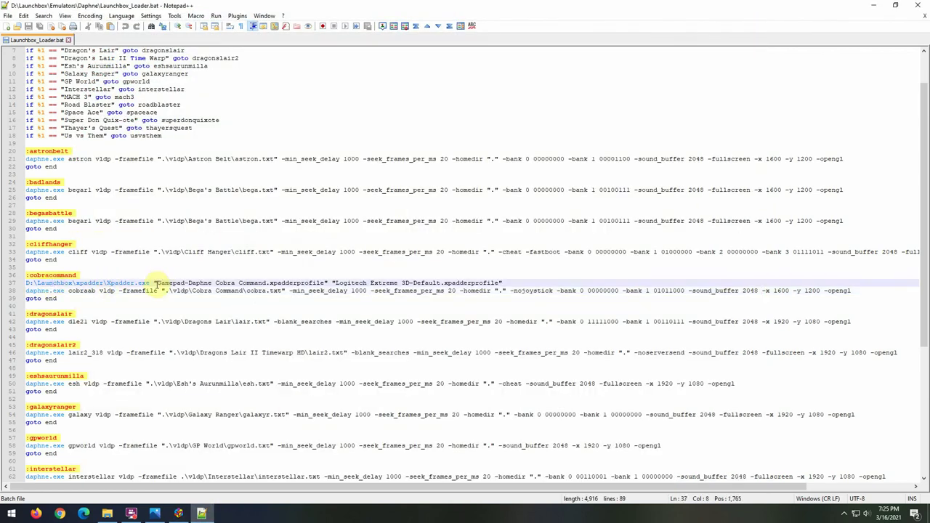
pyautogui.click(178, 514)
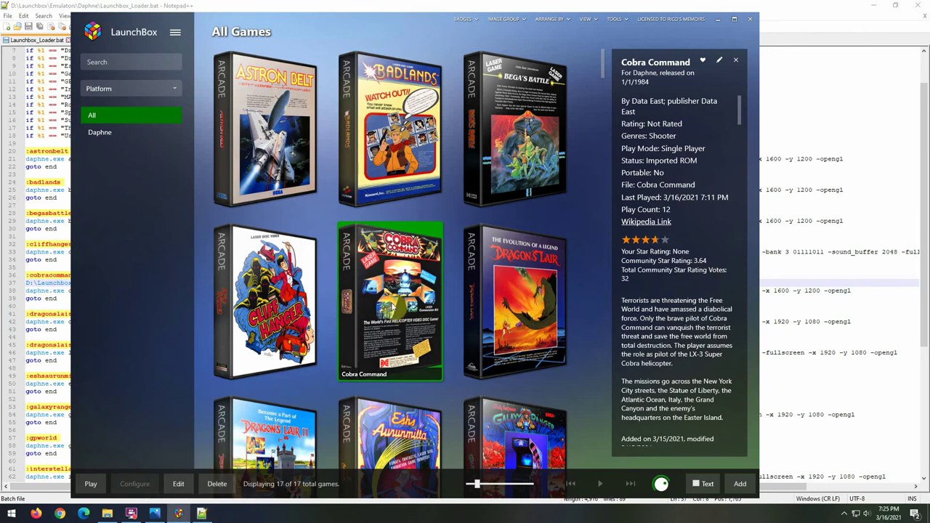
pyautogui.rightClick(391, 301)
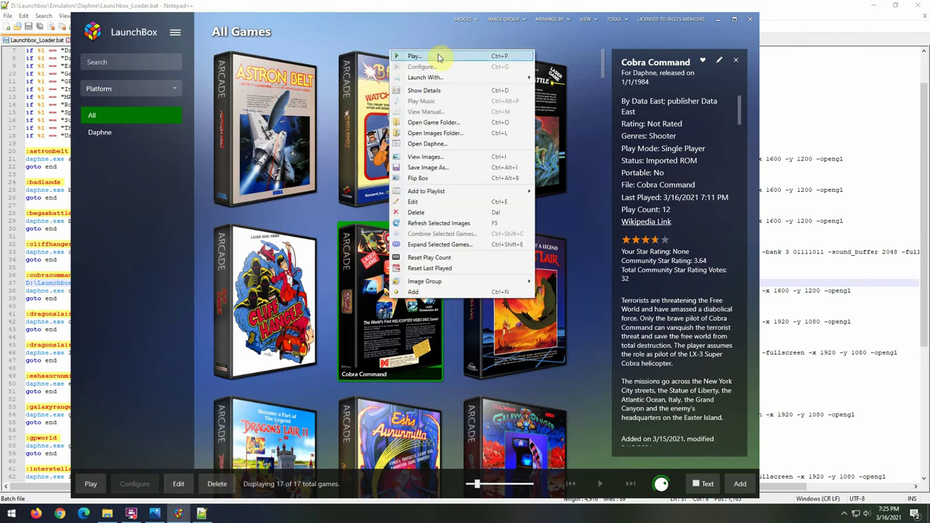
# Bring up the xpadder folder in File Explorer, open Xpadder, and load the Gamepad-Daphne Default profile.
pyautogui.click(110, 514)
pyautogui.click(844, 514)
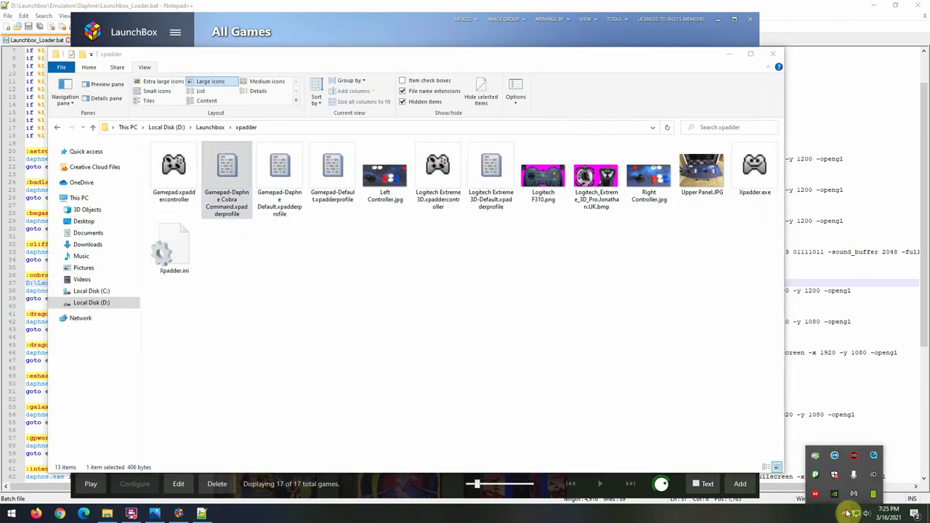
pyautogui.click(855, 492)
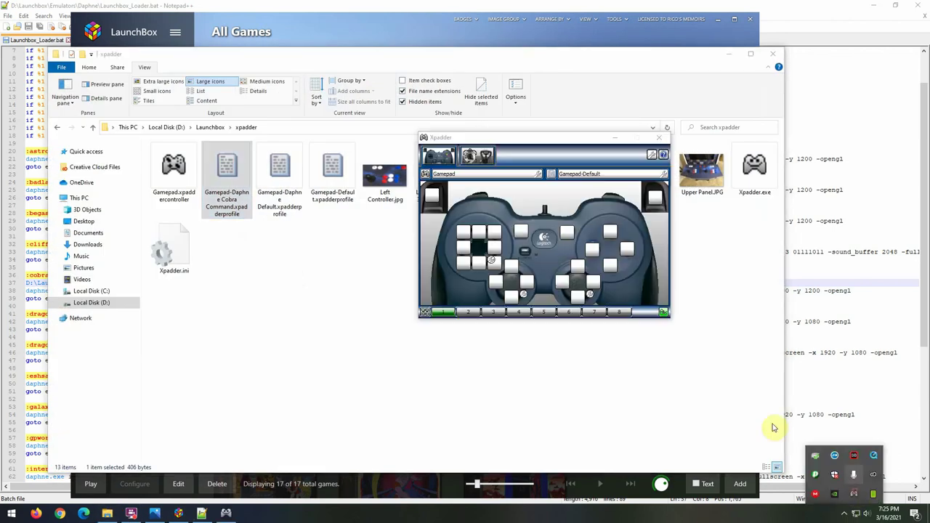
pyautogui.click(586, 175)
pyautogui.click(606, 207)
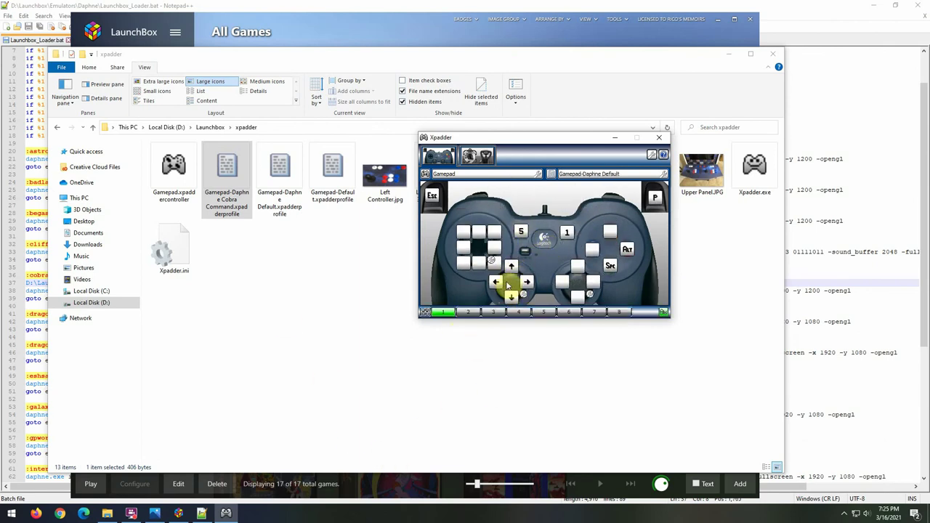
# Check the Xpadder line under :cobracommand in Notepad++, then switch to Xpadder and load the Gamepad-Daphne Cobra Command profile.
pyautogui.click(202, 513)
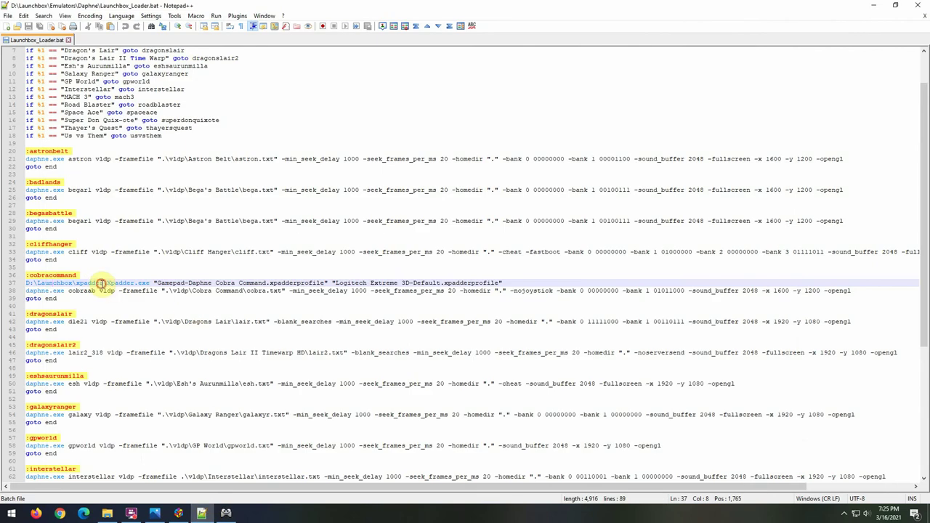
pyautogui.click(102, 283)
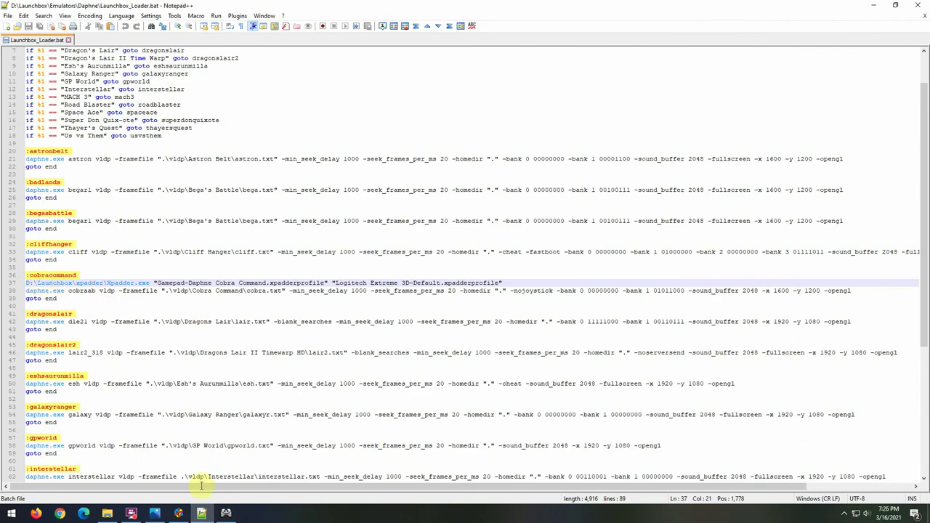
pyautogui.click(226, 513)
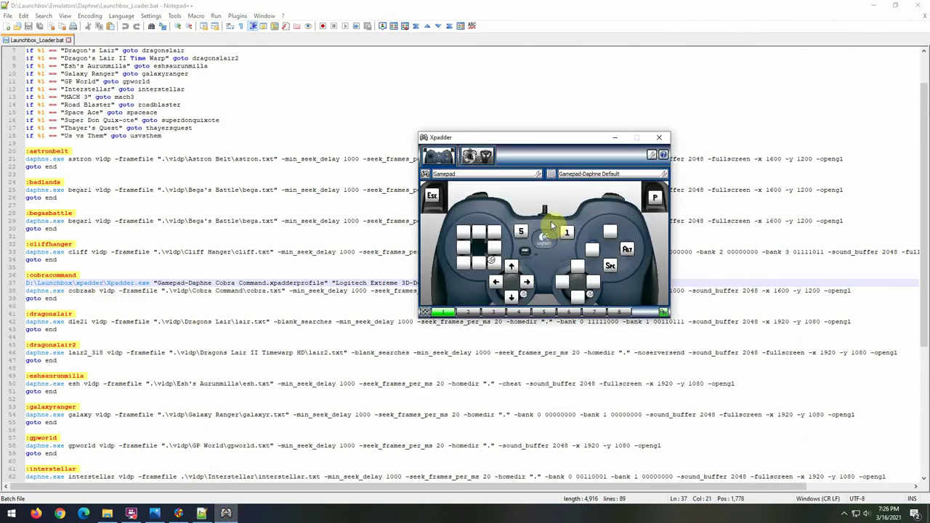
pyautogui.click(623, 176)
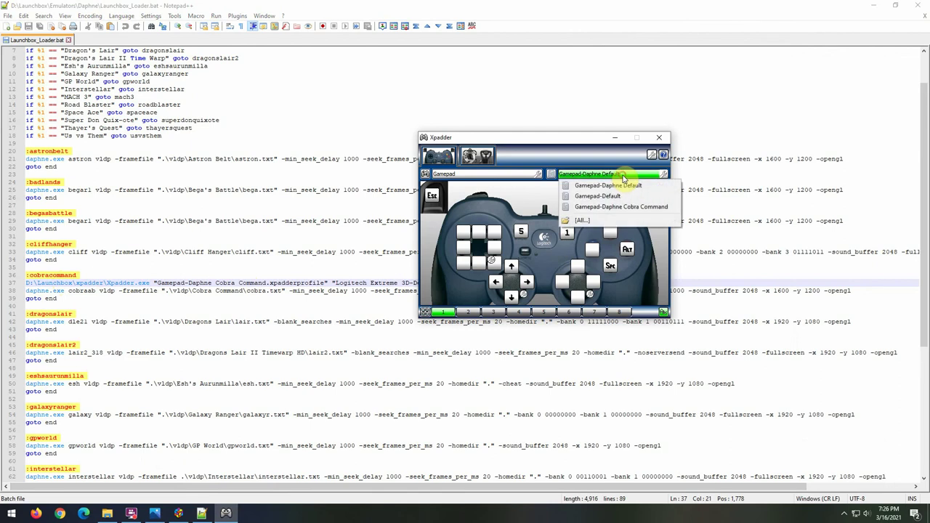
pyautogui.click(621, 207)
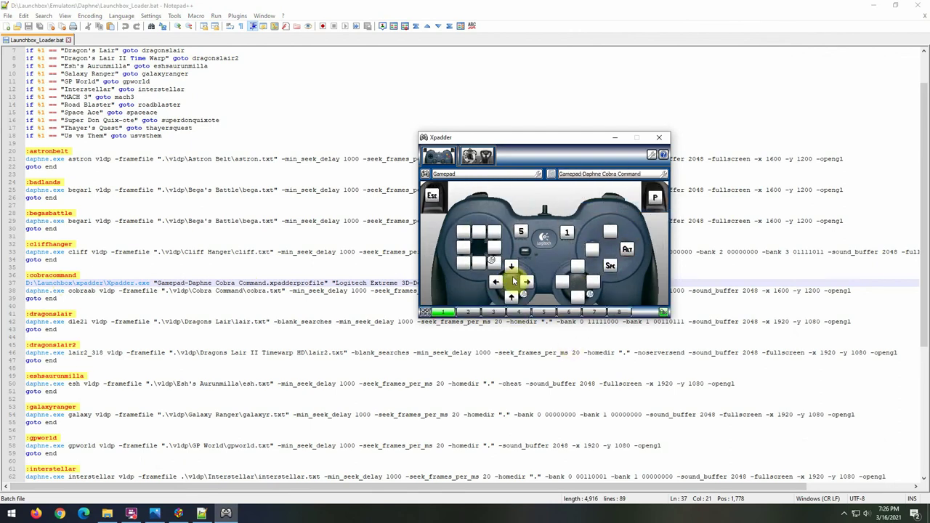
# Load the Gamepad-Default profile in Xpadder.
pyautogui.click(620, 177)
pyautogui.click(618, 208)
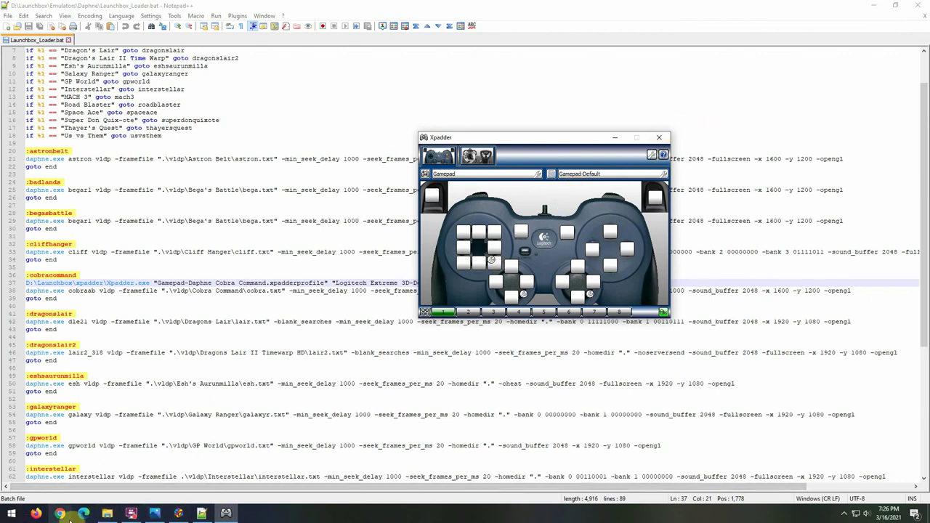
# Switch to LaunchBox, review the Daphne emulator's running AutoHotkey script once more, and close the emulator editor and manager without saving.
pyautogui.click(178, 513)
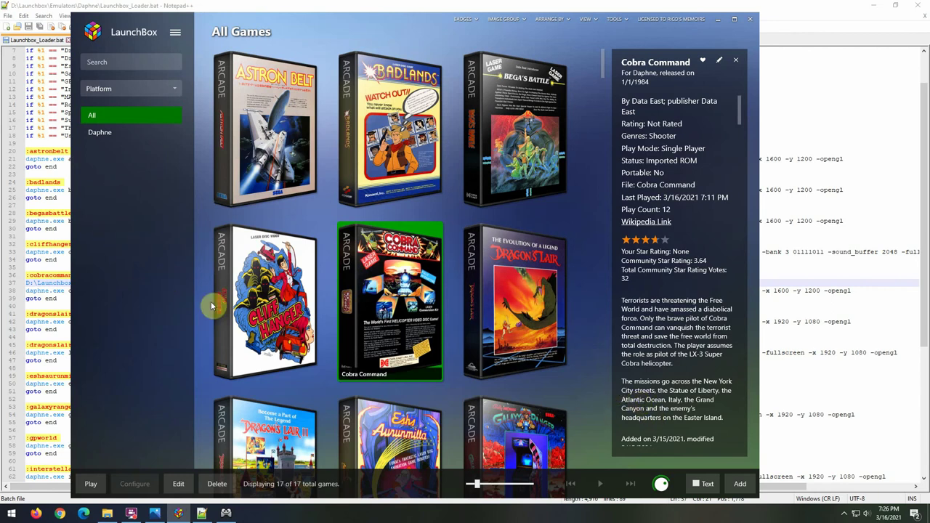
pyautogui.click(615, 18)
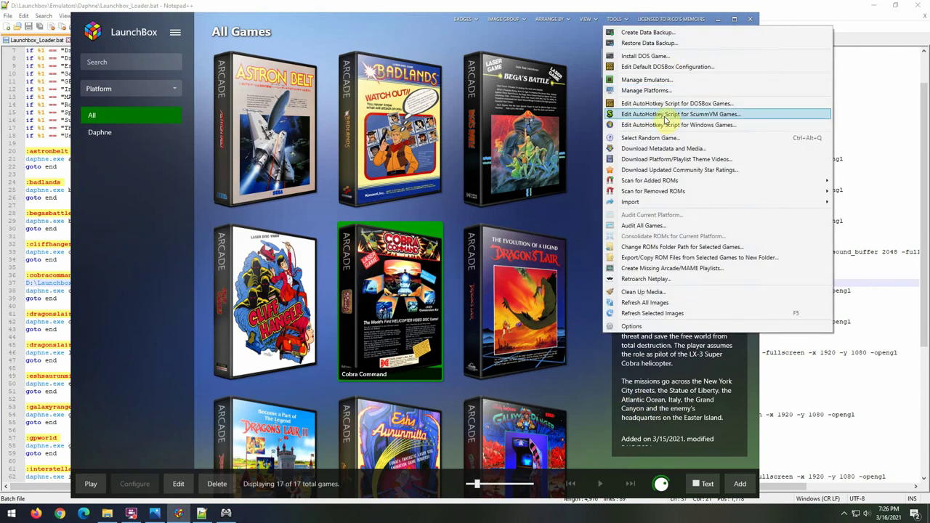
pyautogui.click(670, 83)
pyautogui.click(426, 175)
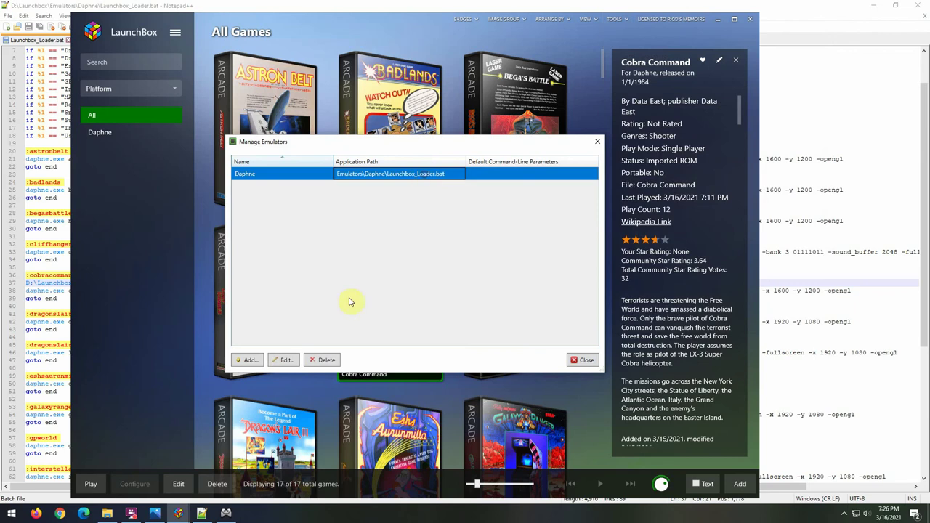
pyautogui.click(287, 360)
pyautogui.click(426, 158)
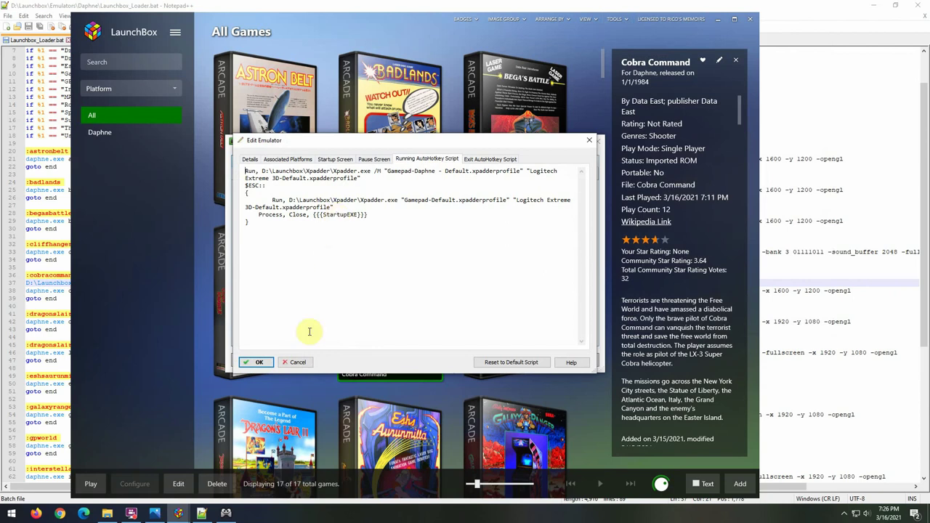
pyautogui.click(298, 362)
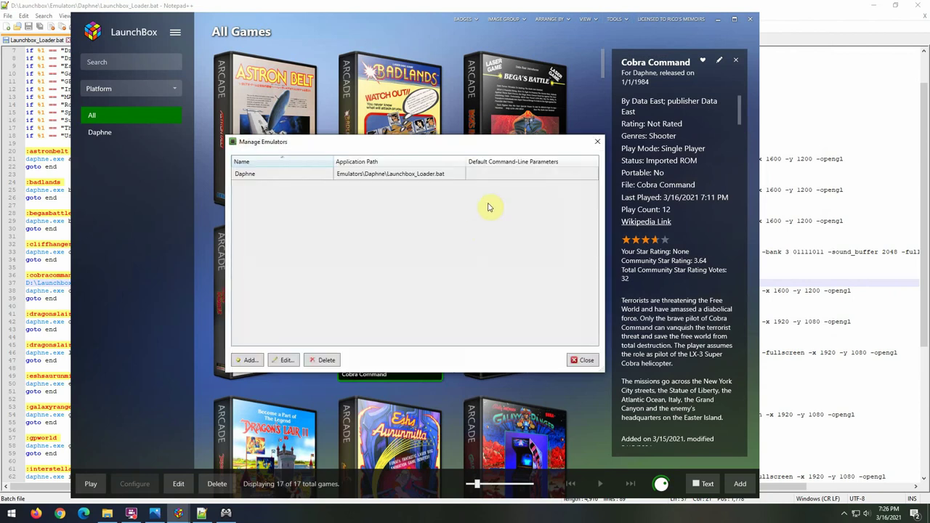
pyautogui.click(597, 143)
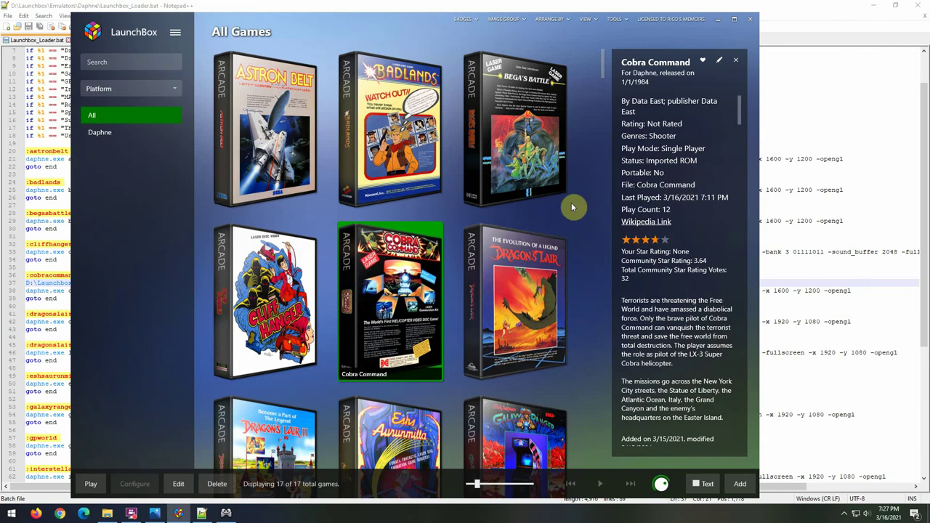
pyautogui.moveTo(529, 231)
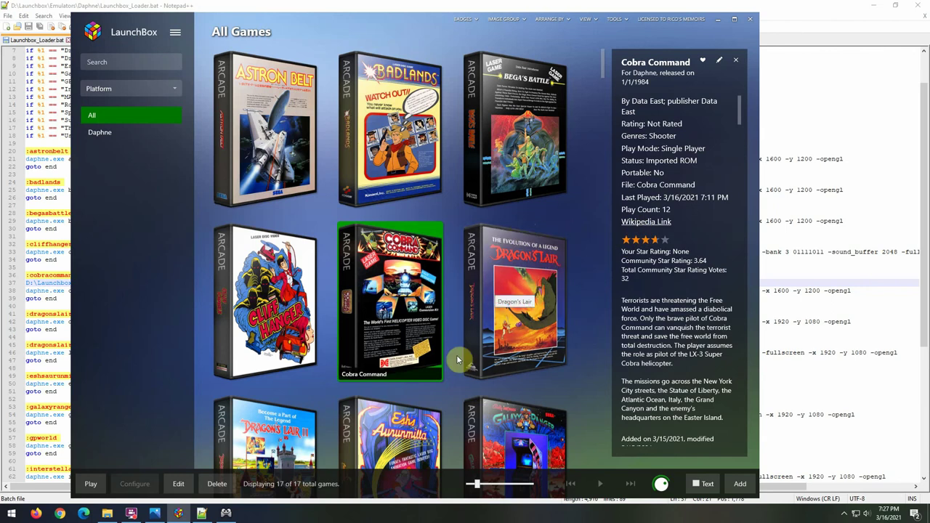